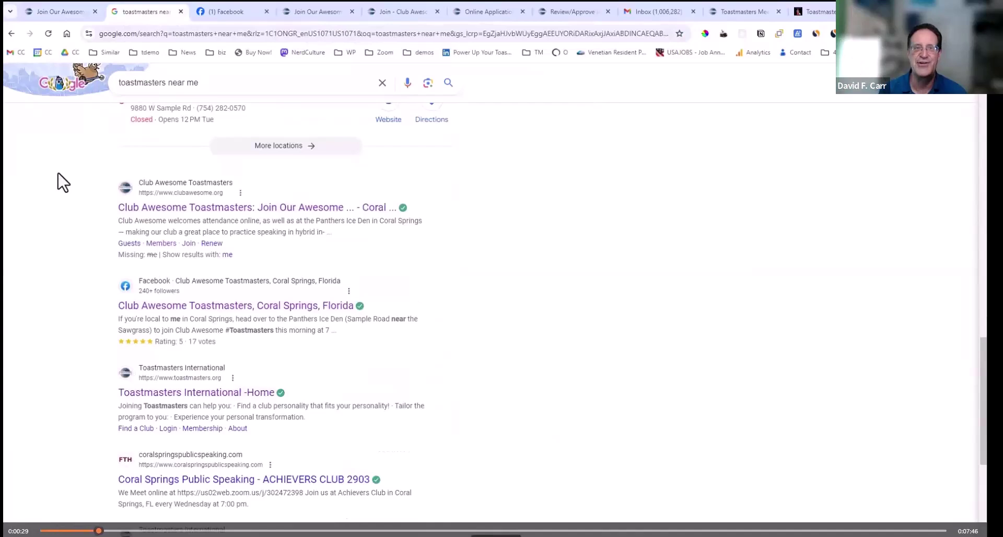
Switch to Facebook and open the Club Awesome Toastmasters website linked in the monthly free breakfast meeting post
click(223, 15)
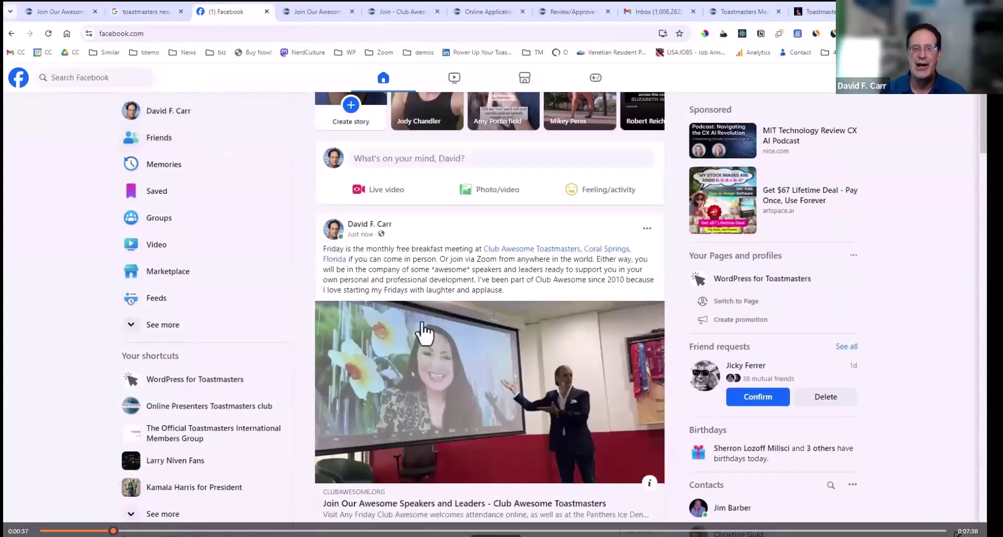
scroll(412, 323, down, 2)
scroll(413, 319, up, 1)
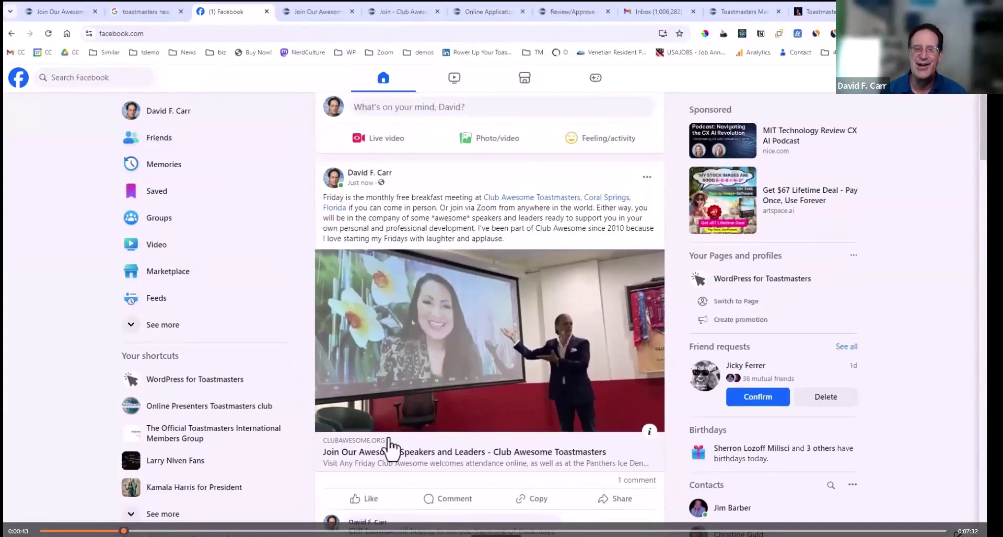
click(417, 465)
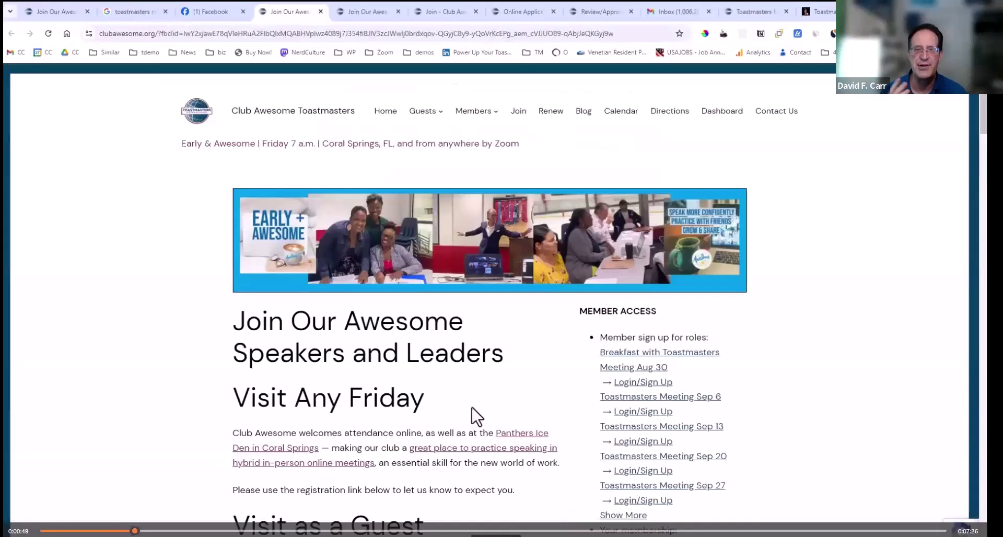
Examine the club homepage's guest visit details, upcoming meetings, member testimonial and featured articles
scroll(467, 415, down, 7)
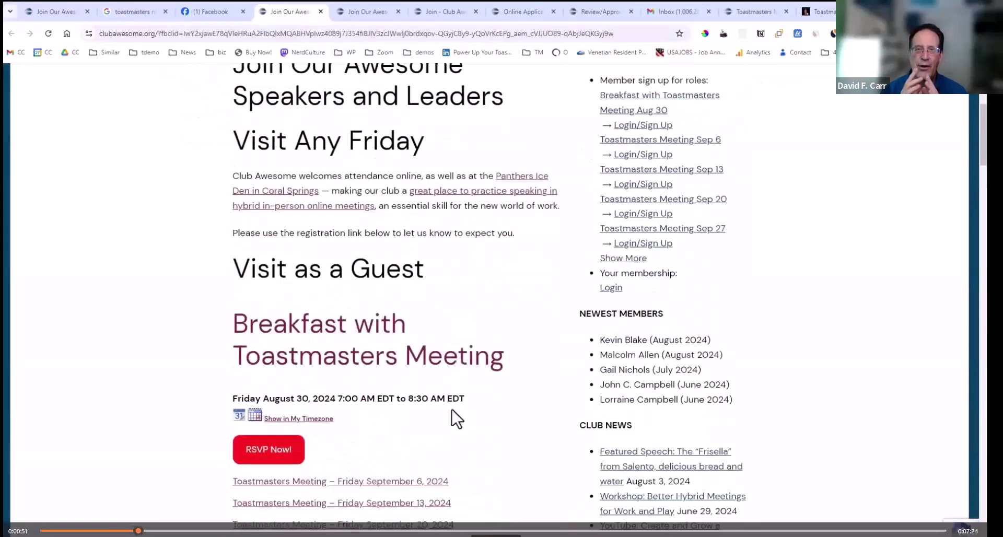
scroll(449, 419, down, 5)
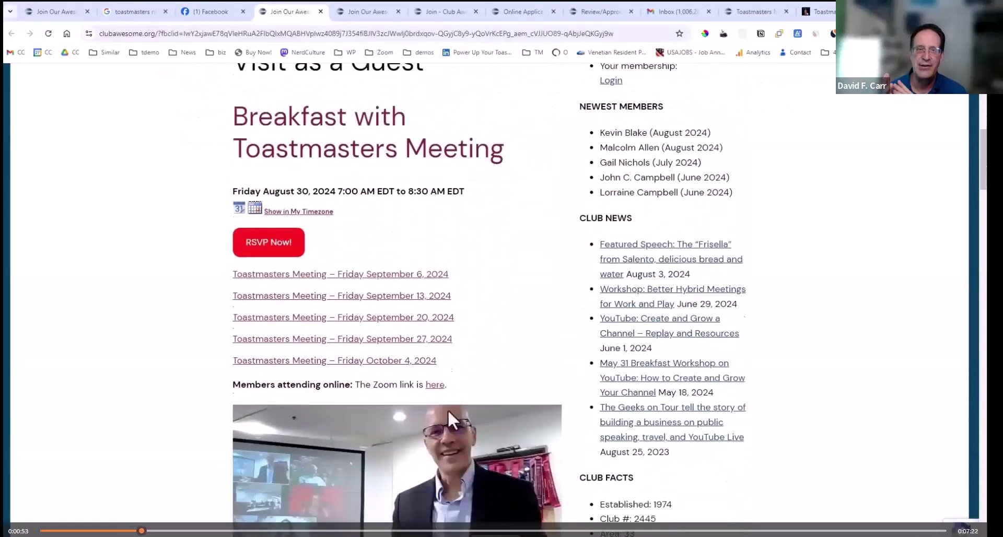
scroll(445, 424, down, 8)
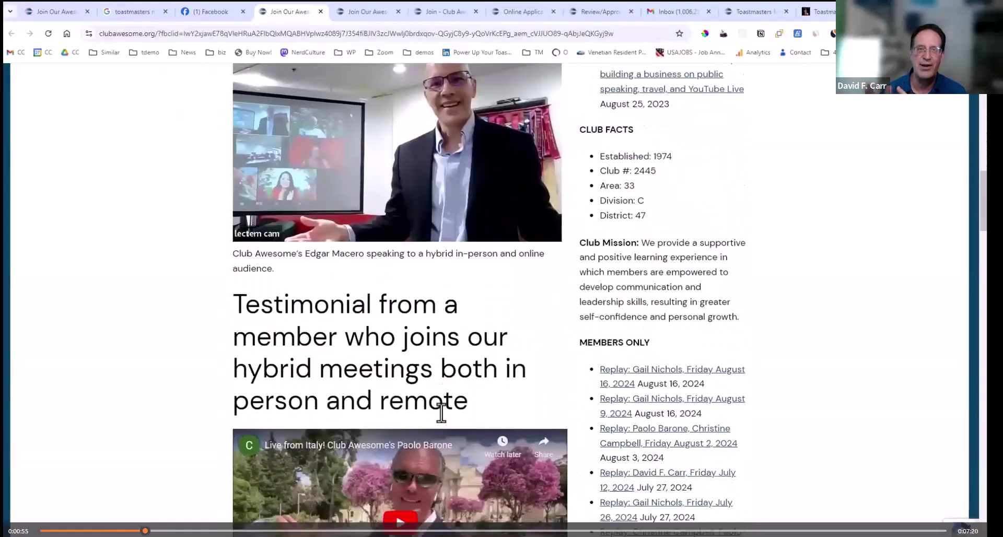
scroll(442, 424, down, 3)
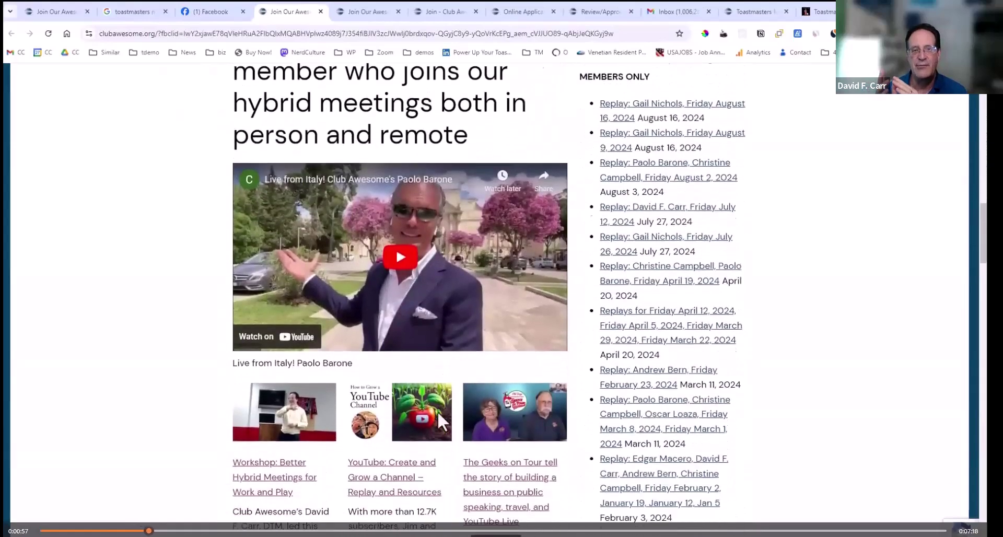
scroll(443, 421, down, 1)
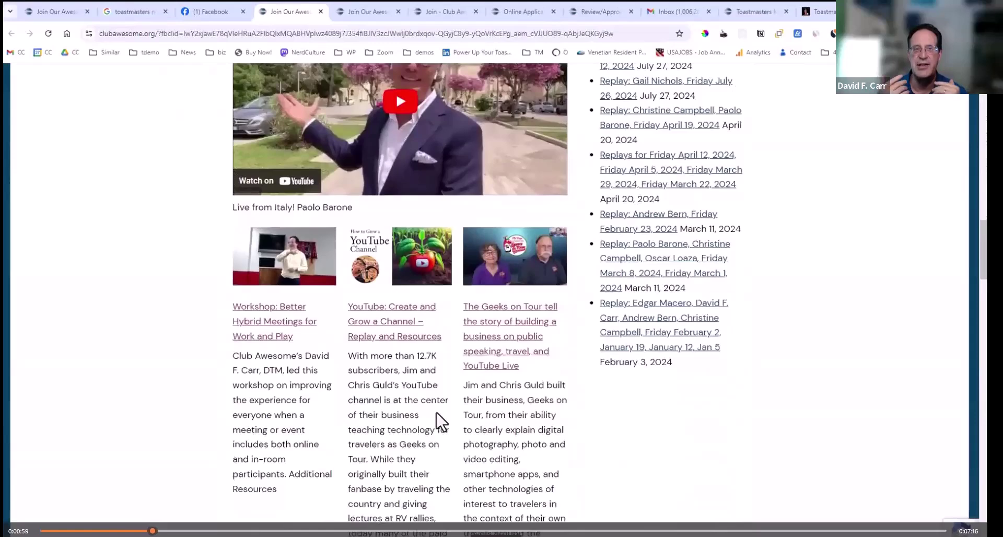
scroll(441, 421, down, 9)
scroll(439, 421, up, 18)
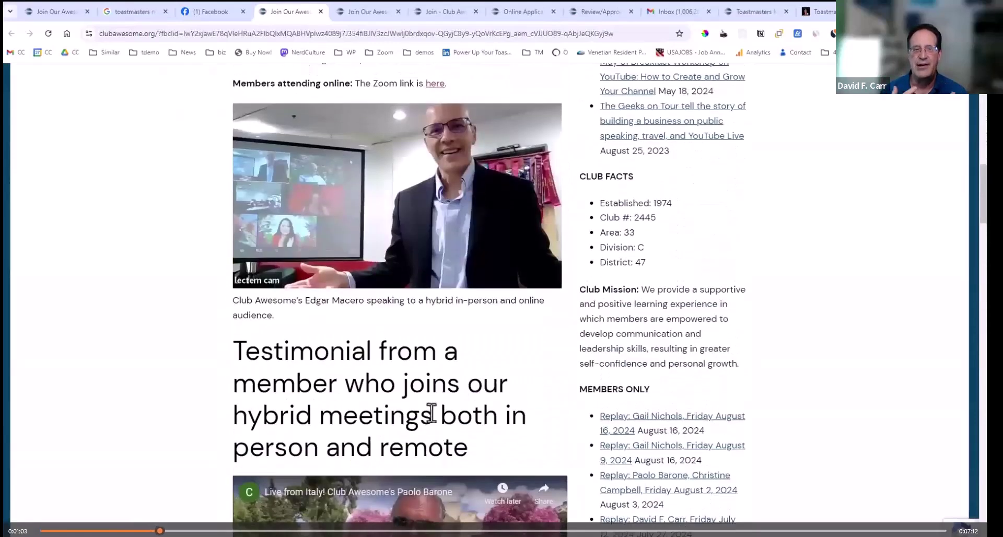
scroll(431, 413, up, 10)
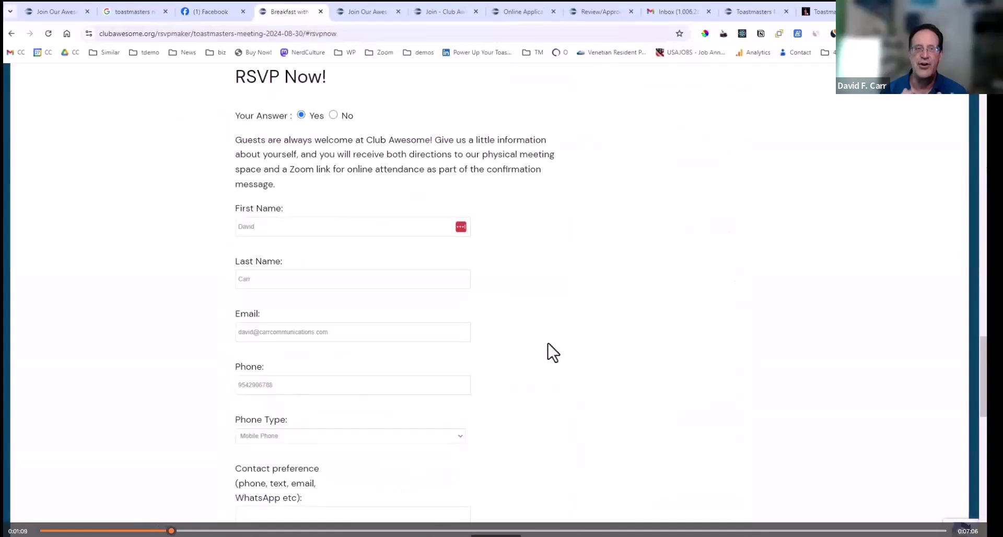
Review the guest RSVP form for the August 30 Breakfast with Toastmasters Meeting
scroll(615, 335, down, 3)
scroll(618, 338, down, 2)
scroll(612, 338, down, 3)
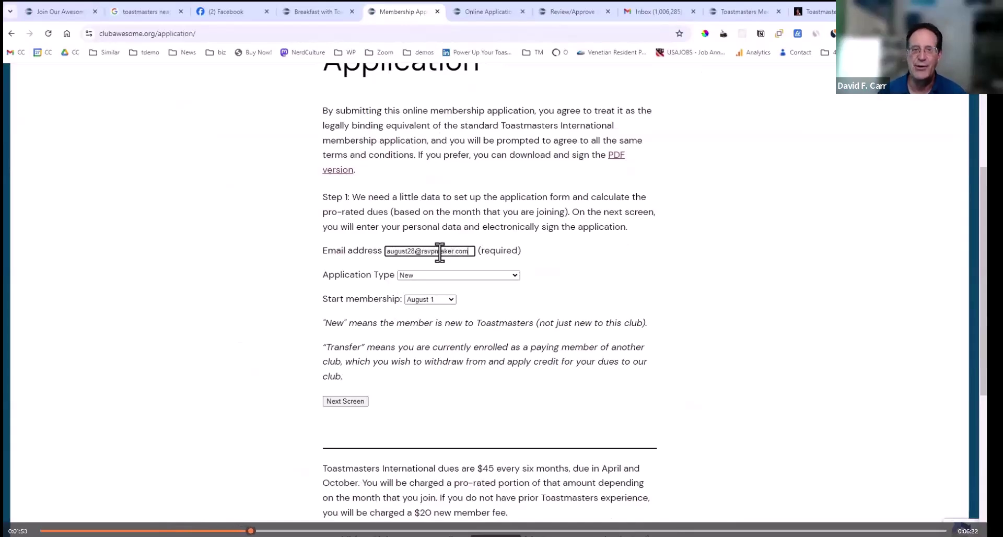
Set the membership start to September 1 and continue to the full membership application form
click(433, 301)
click(418, 317)
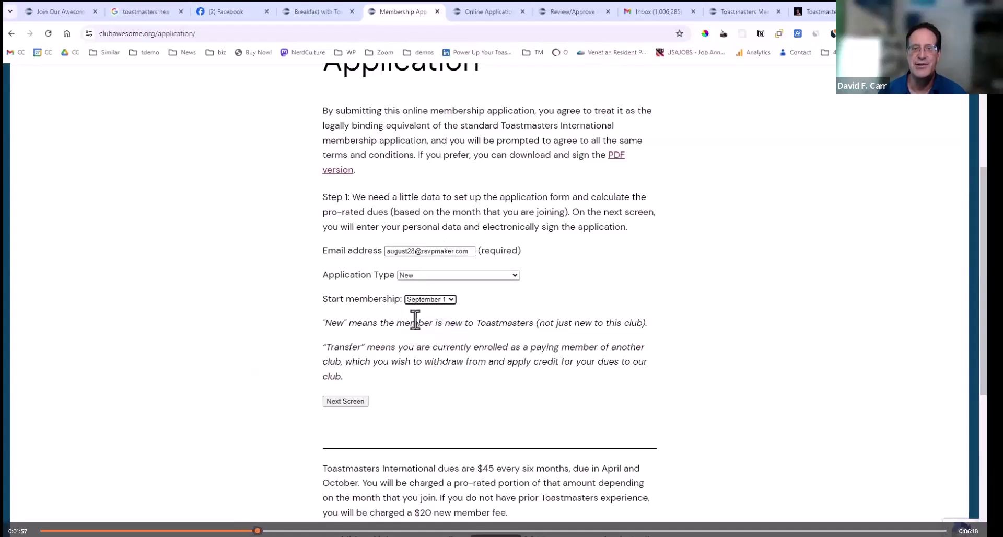
click(353, 402)
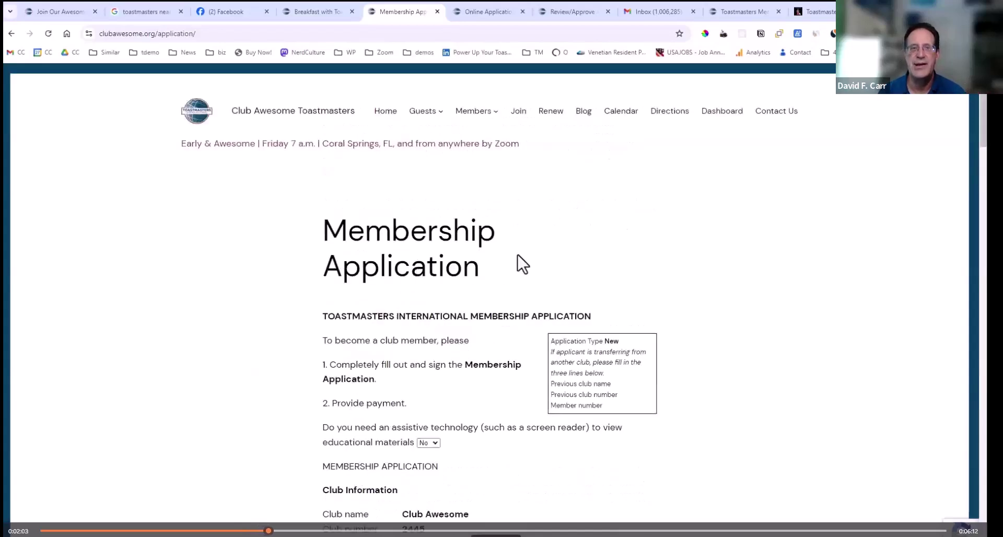
In the Toastmost Demo online application, accept contact from Toastmasters by mail and by email
key(ctrl+Tab)
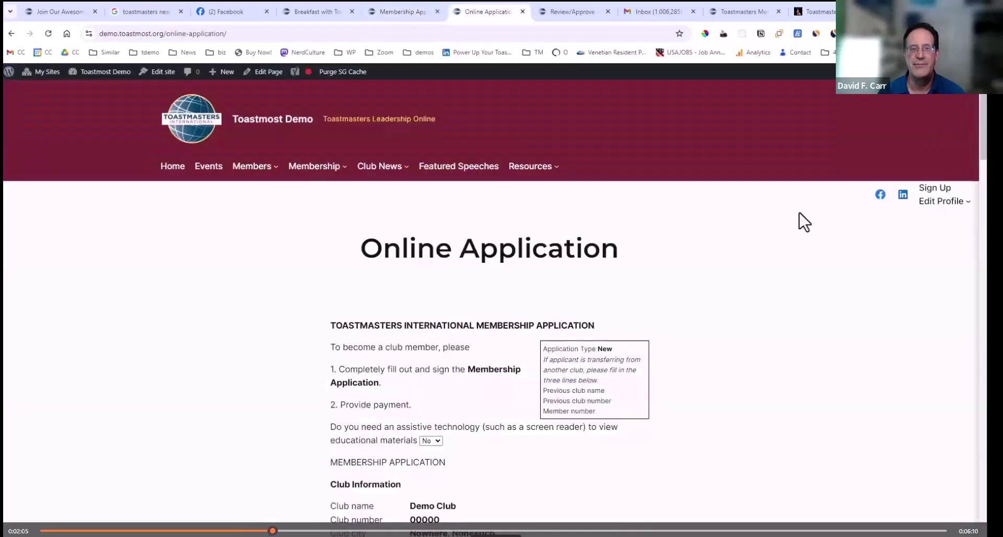
scroll(804, 222, down, 8)
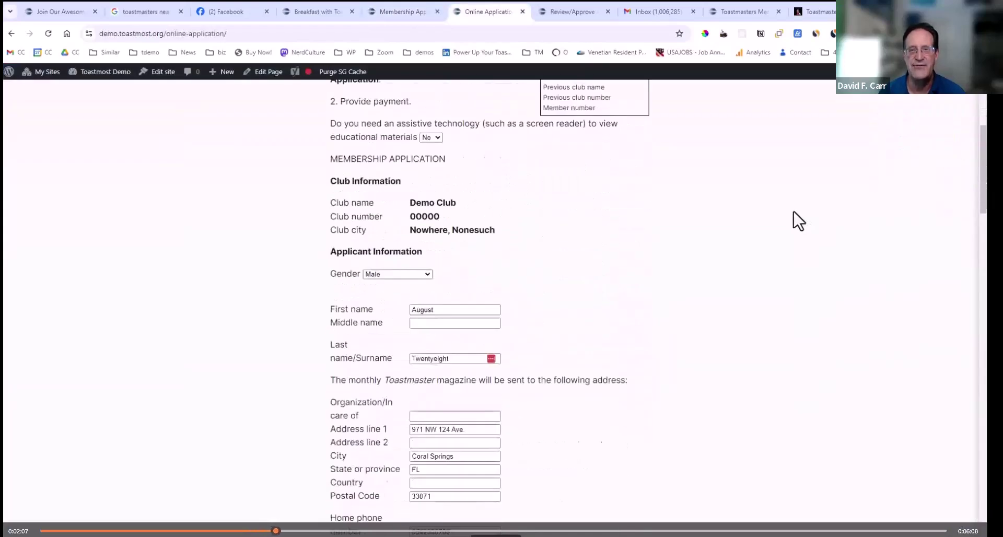
scroll(798, 221, down, 13)
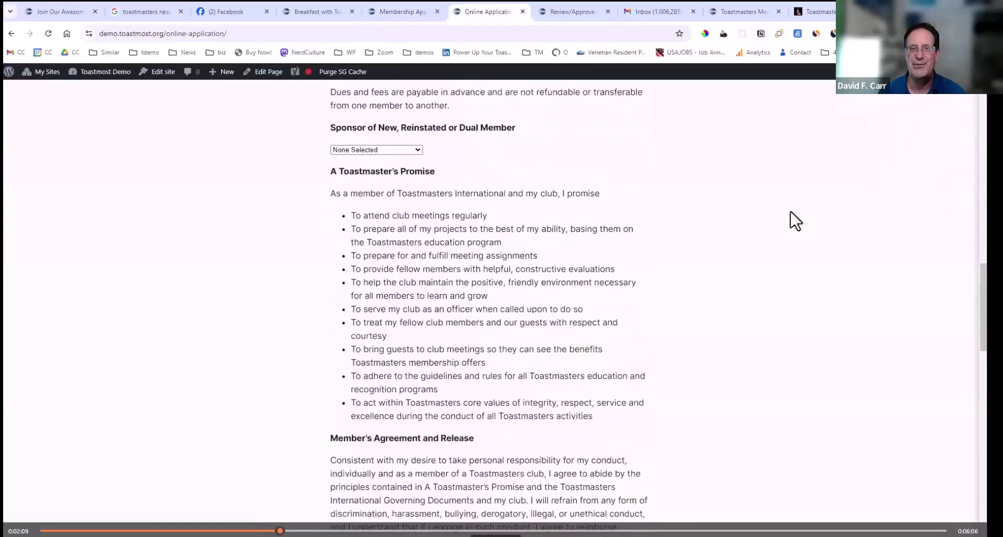
scroll(796, 221, down, 12)
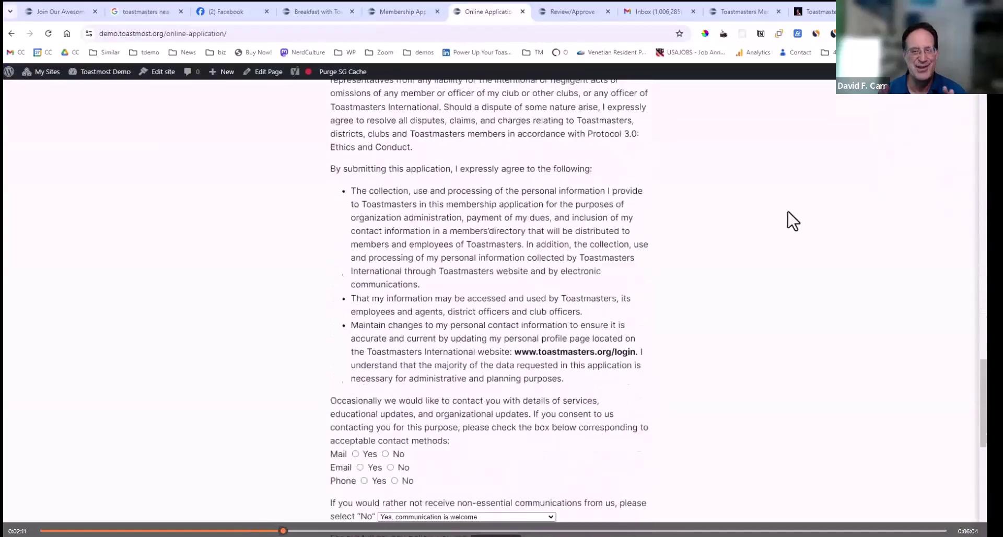
scroll(792, 221, down, 5)
scroll(789, 220, up, 2)
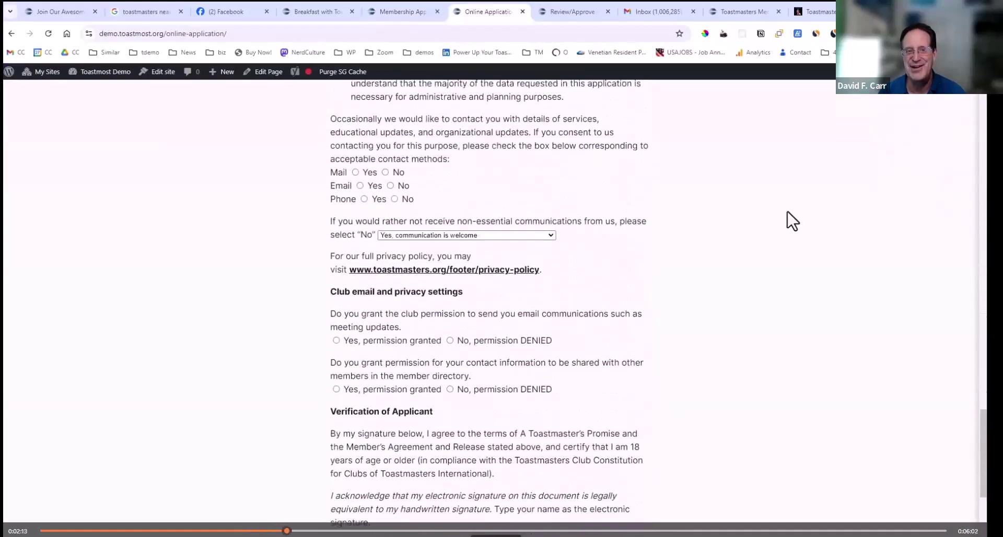
click(355, 172)
click(360, 185)
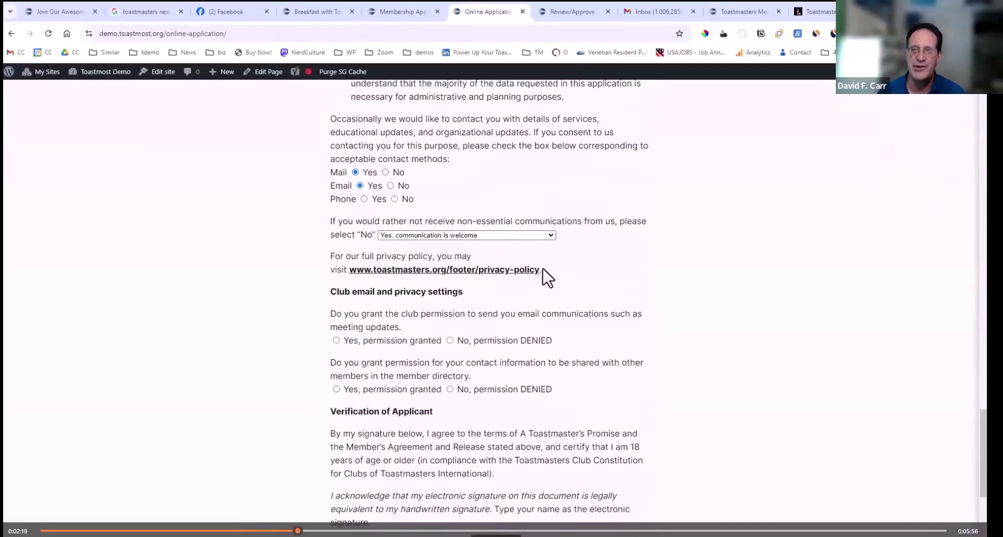
Grant the club permission to send email communications and to share contact information in the member directory
scroll(510, 286, down, 1)
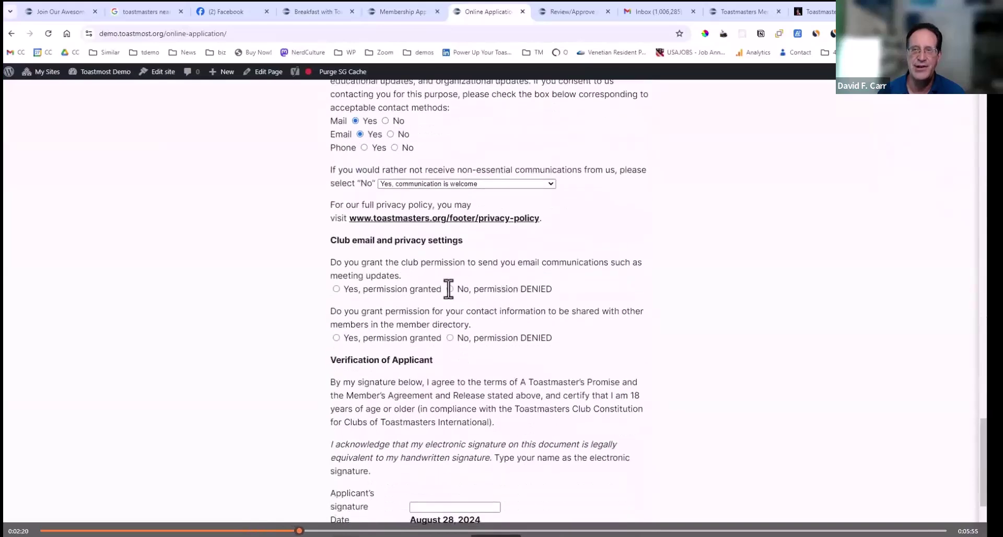
click(336, 289)
click(337, 338)
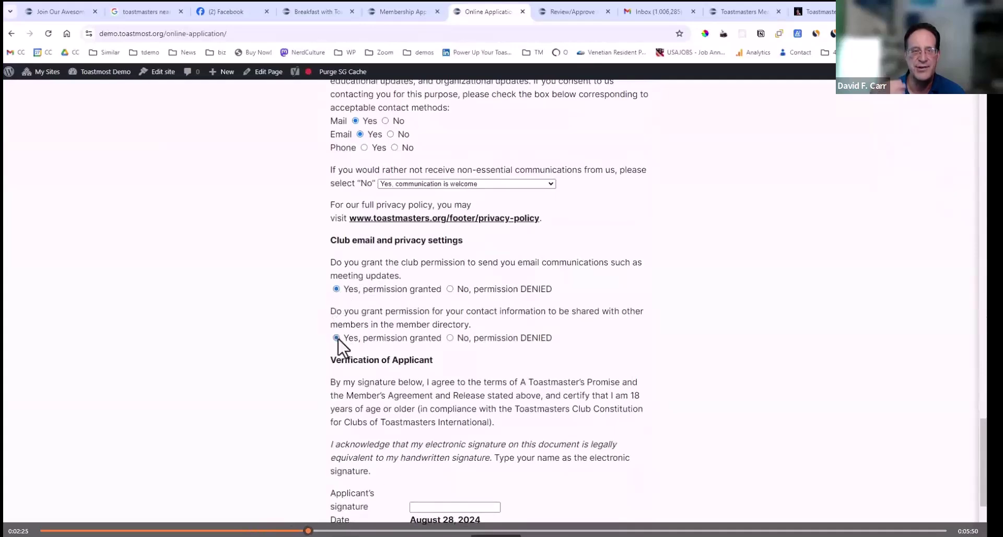
Sign the application electronically with the applicant's full name and submit it
scroll(890, 311, down, 4)
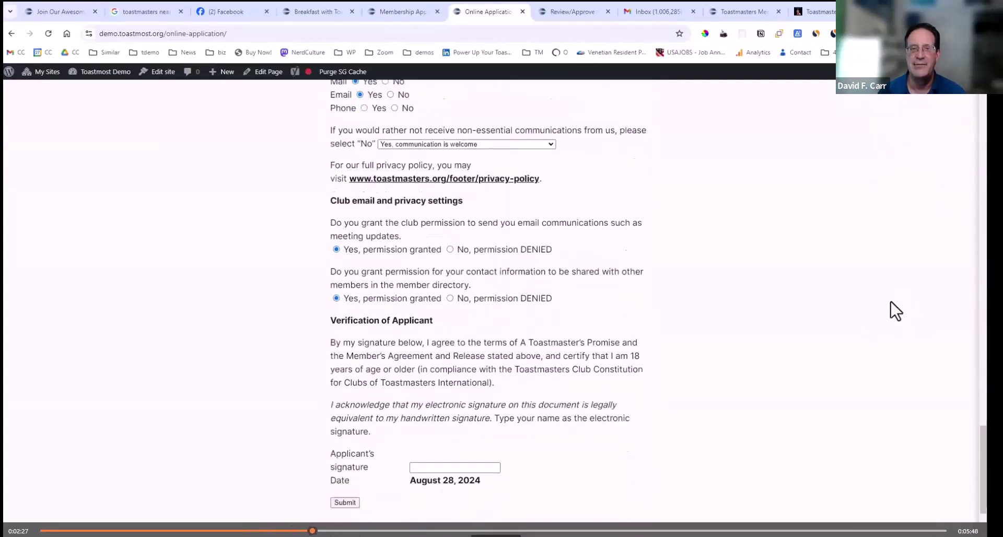
click(474, 302)
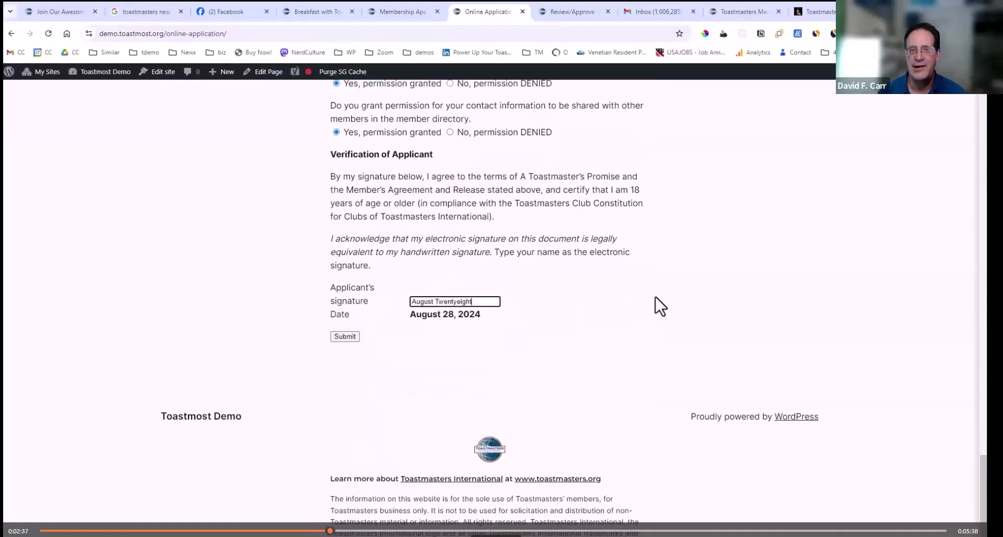
click(344, 337)
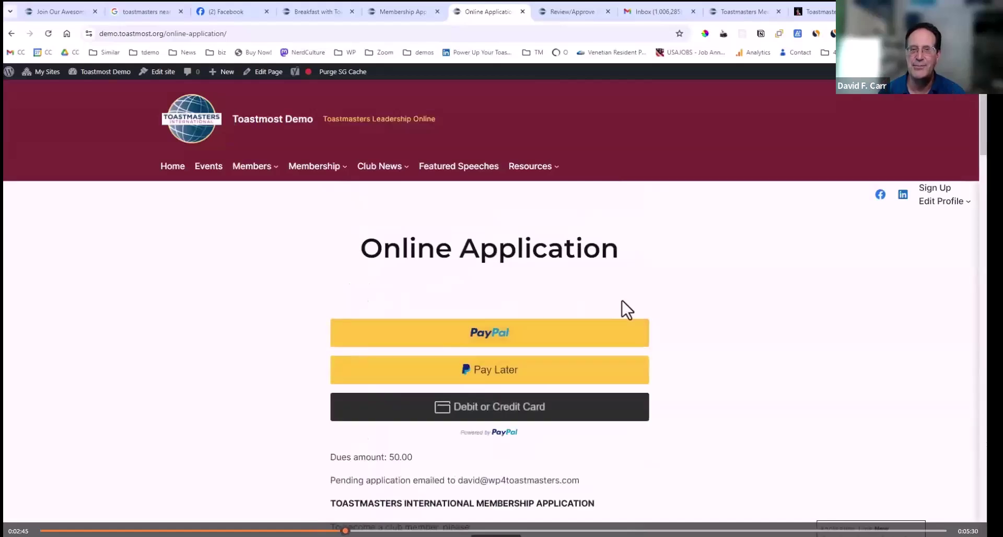
Pay the dues with PayPal, logging in with the prefilled buyer account and completing the purchase from CREDIT UNION 1
click(493, 340)
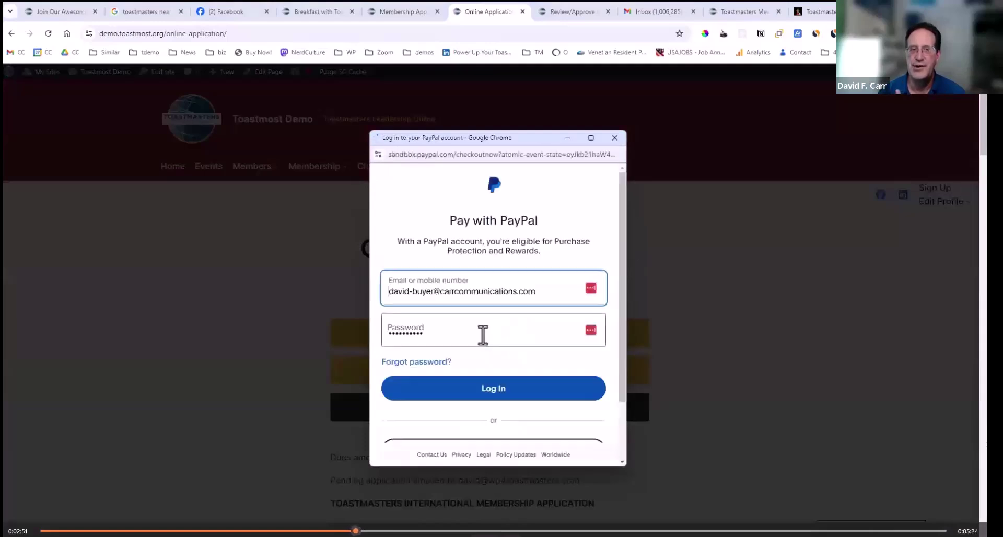
click(504, 400)
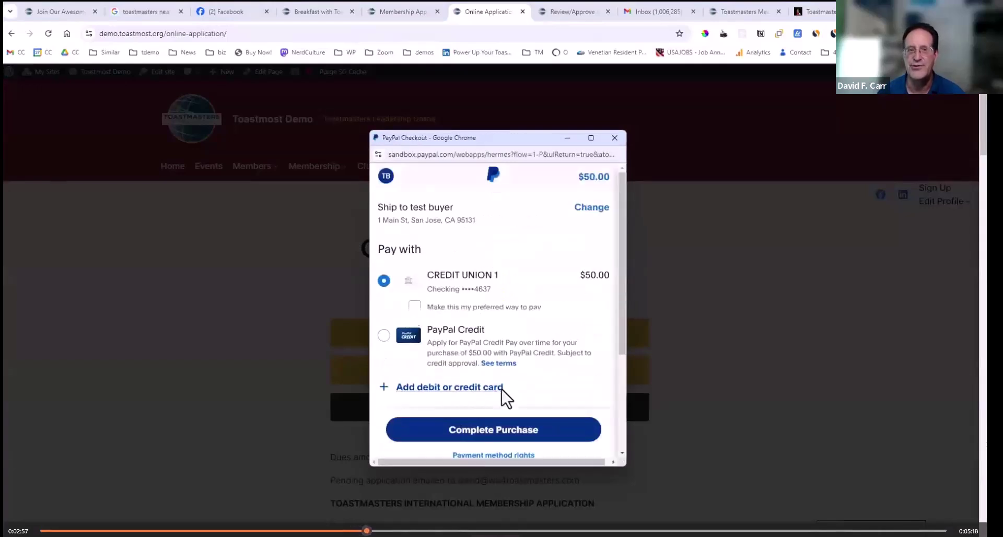
click(491, 423)
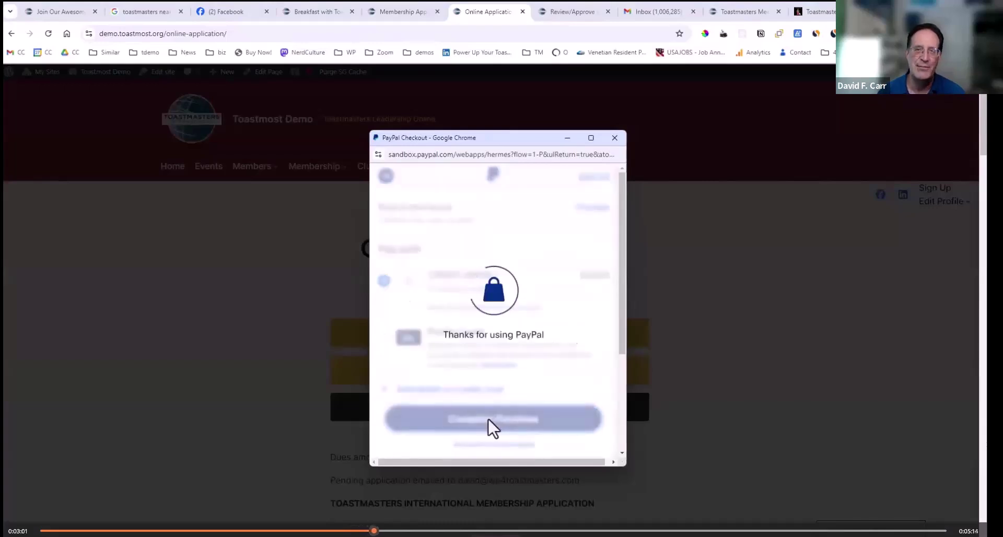
Reload the Member Application Approval list on the demo site and open the newly paid membership application
key(ctrl+Tab)
click(48, 33)
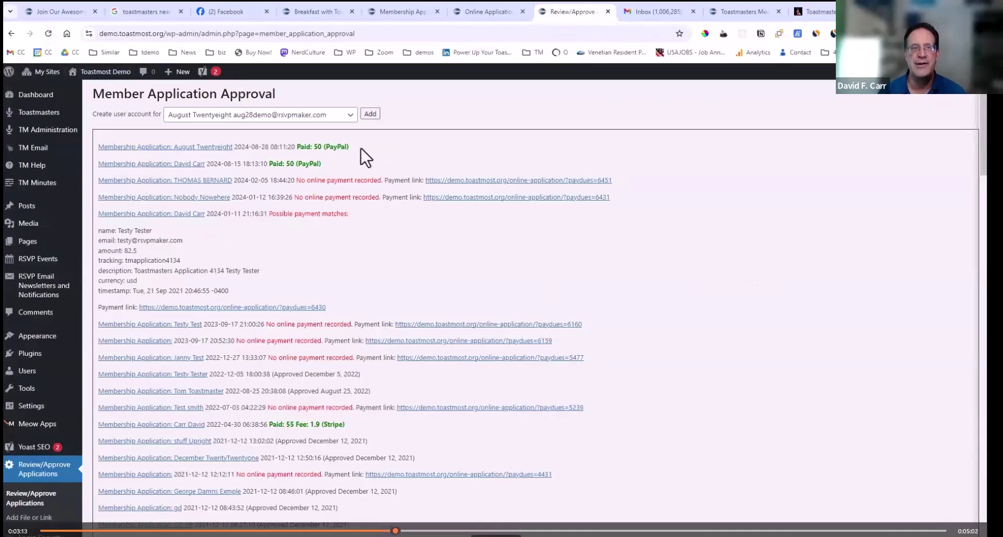
click(181, 151)
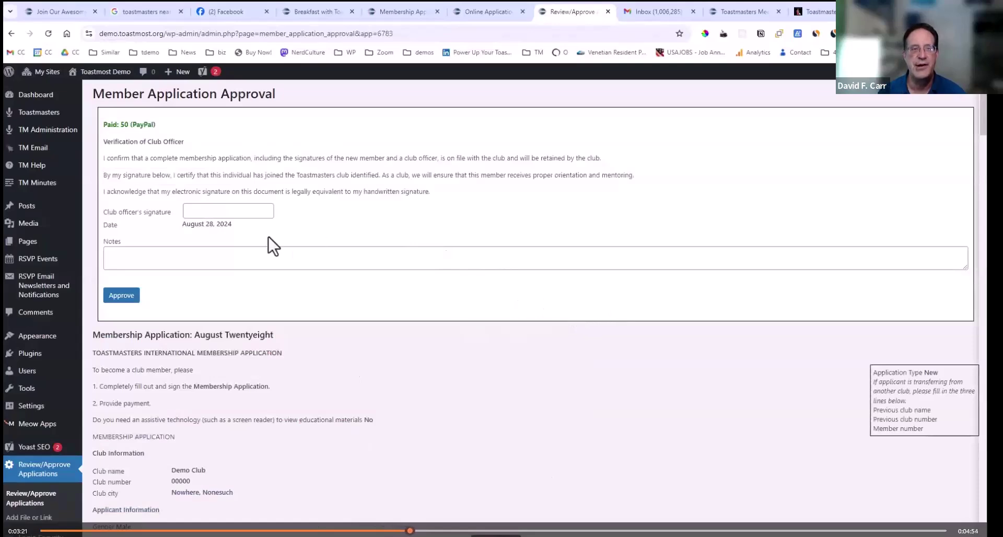
Sign as club officer with "Membership VP", add the note "This is going to be great" and approve the application
click(243, 211)
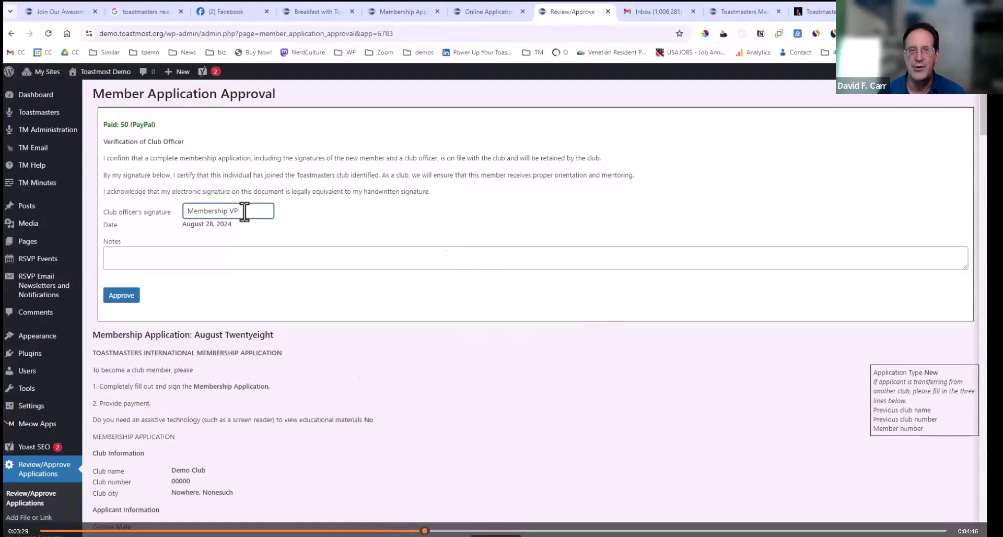
click(223, 265)
text(This is going to be great)
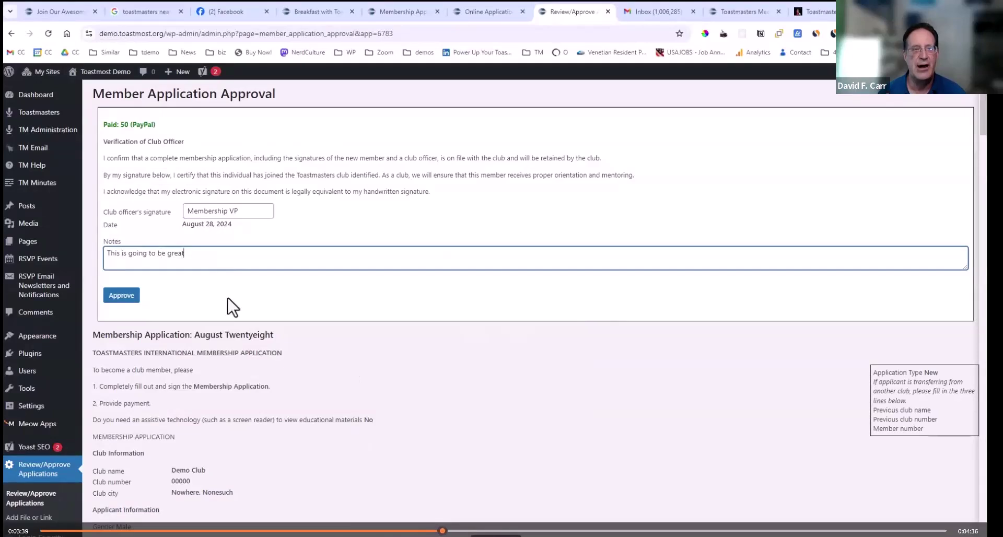
click(120, 298)
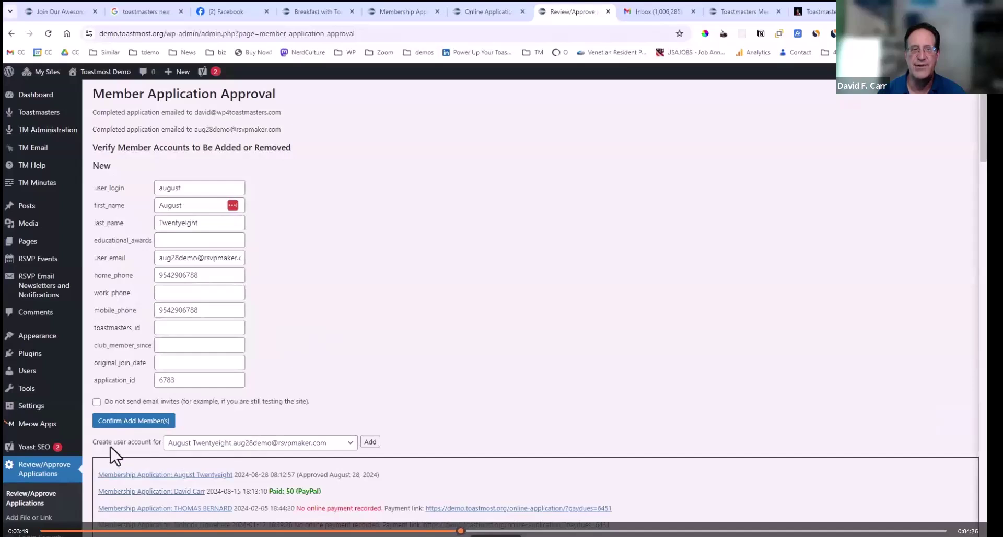
Confirm adding the approved applicant as a member, and open the "Welcome to Toastmost Demo" email in Gmail
click(144, 432)
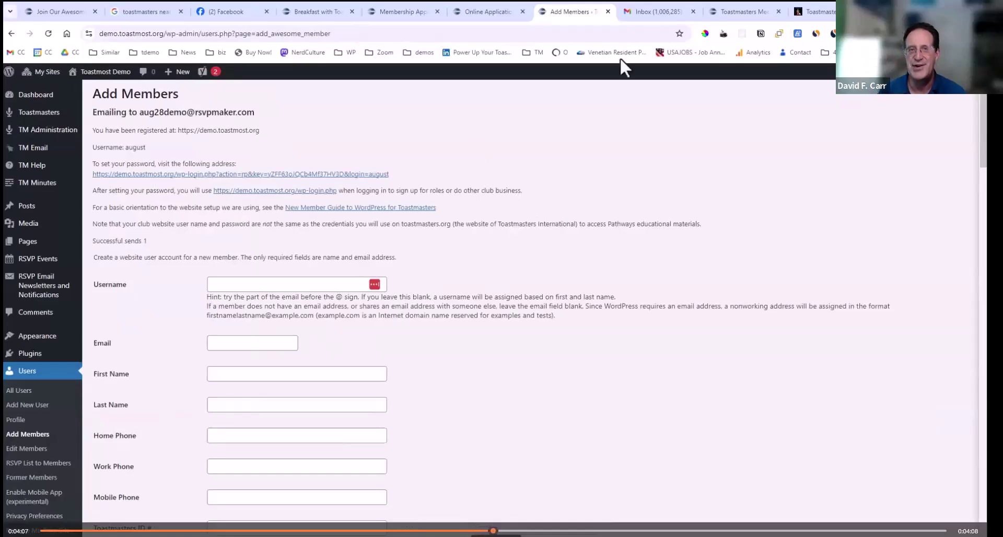
key(ctrl+Tab)
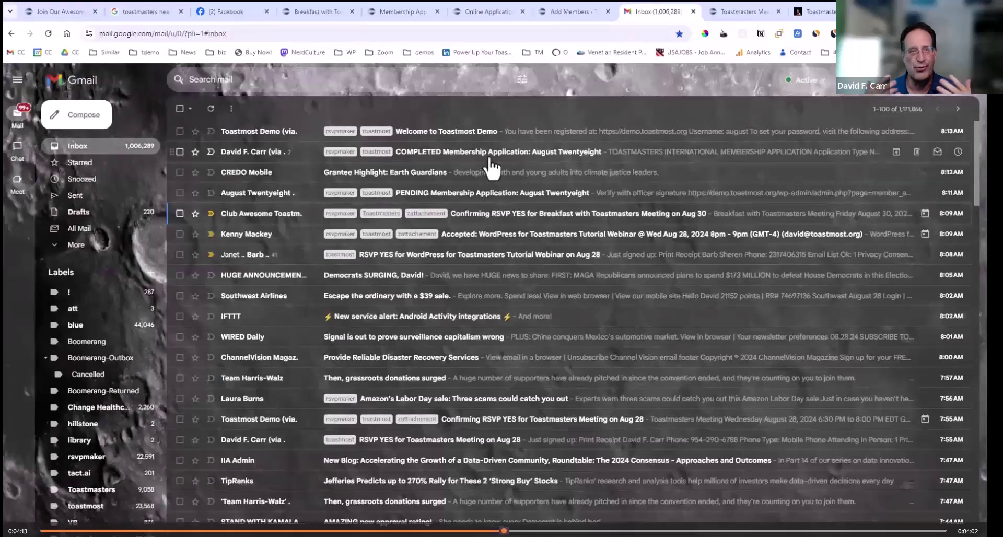
click(473, 140)
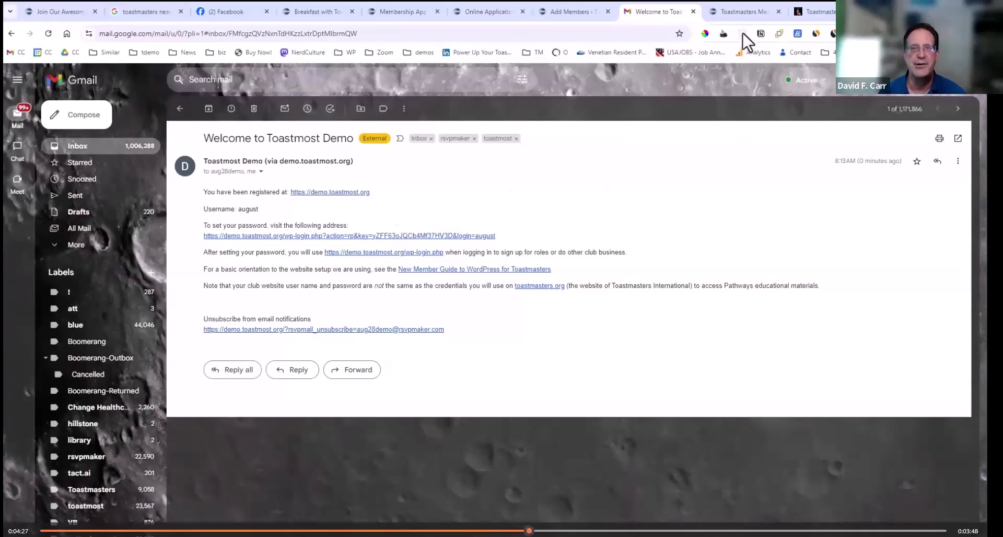
Take the Speaker #1 role on the Toastmasters Meeting signup page for August 28, 2024
click(742, 14)
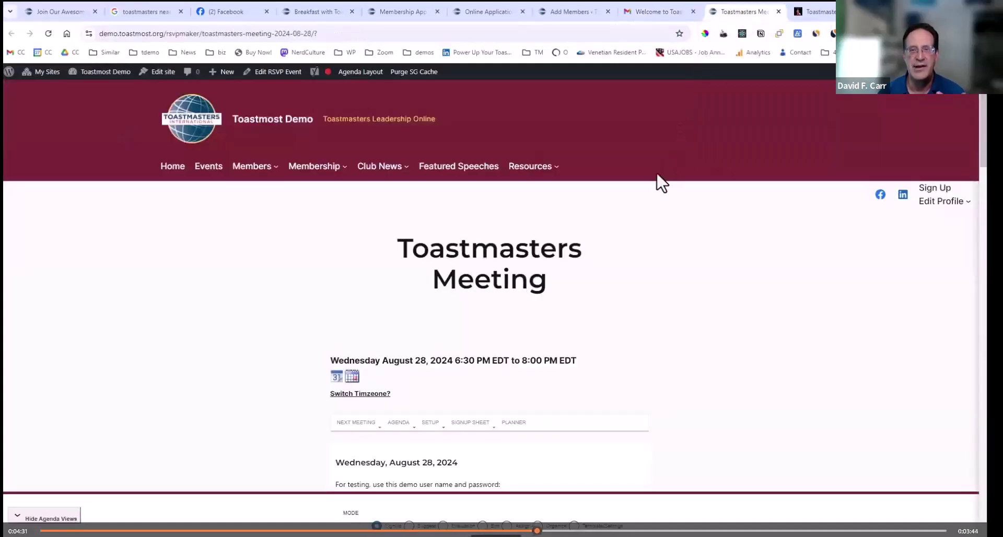
scroll(659, 180, down, 7)
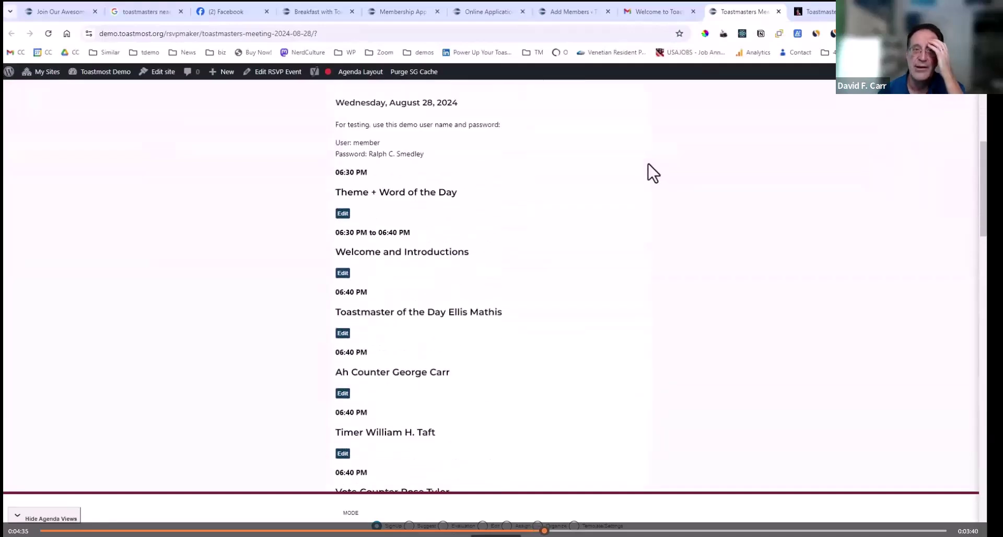
scroll(654, 175, down, 10)
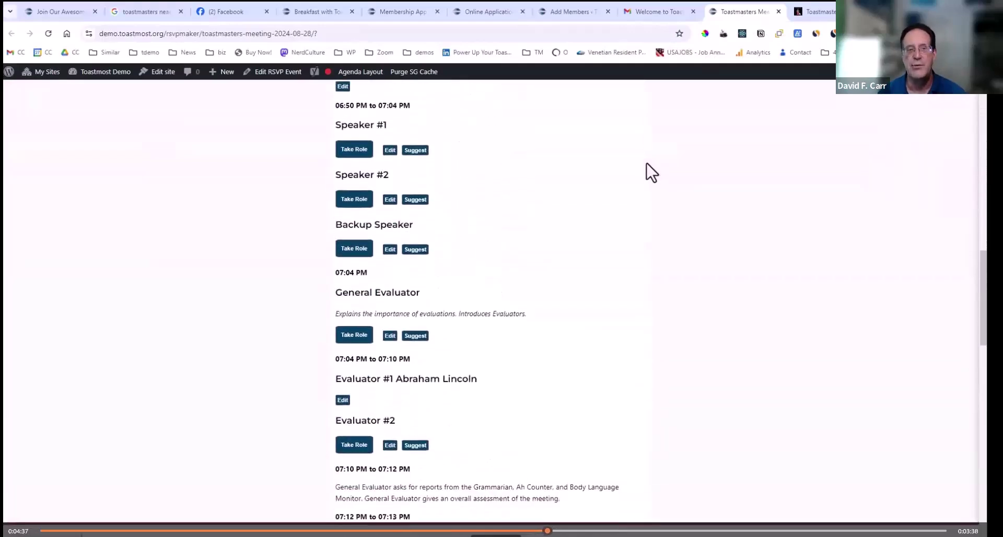
scroll(651, 172, up, 1)
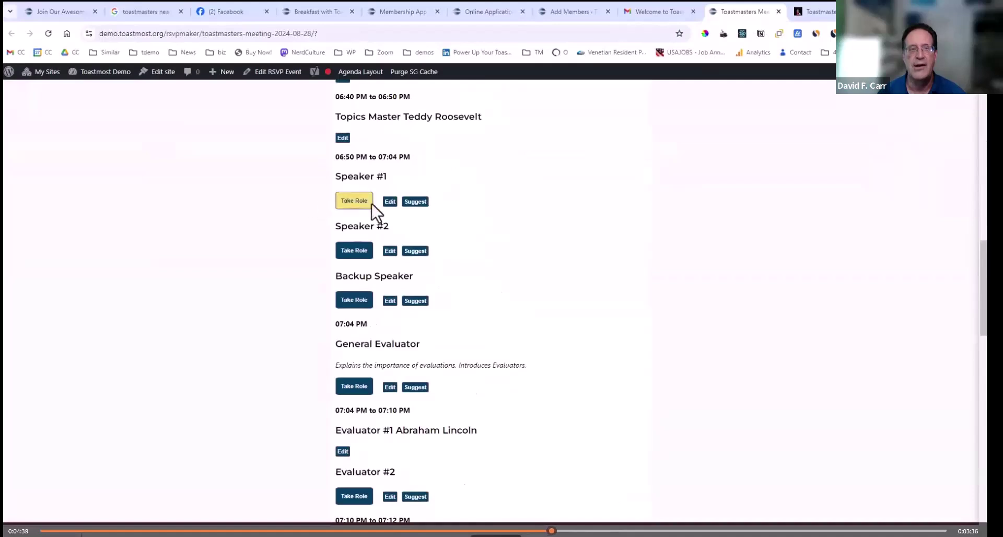
click(353, 200)
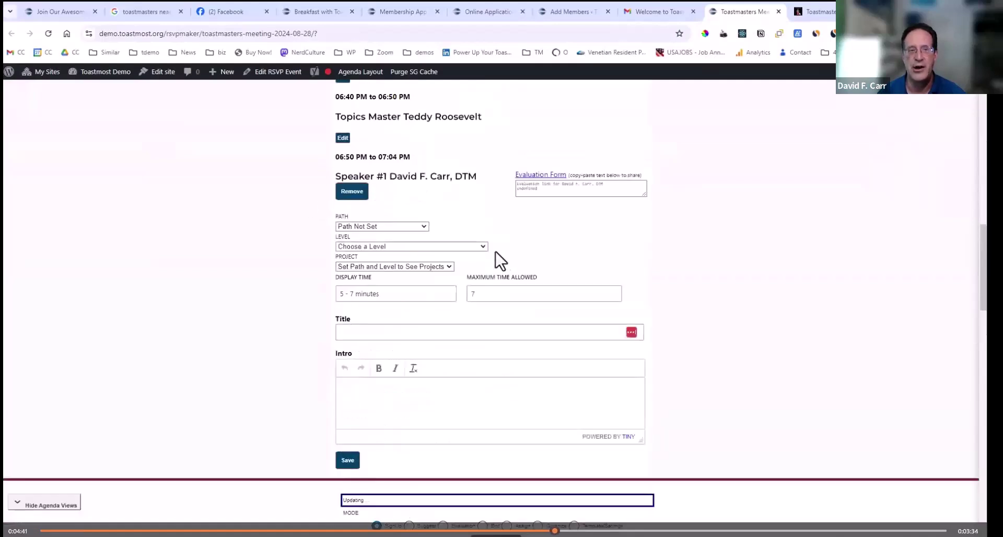
Set Speaker #1's path to Dynamic Leadership, level to Level 1 Mastering Fundamentals and project to Ice Breaker
click(417, 227)
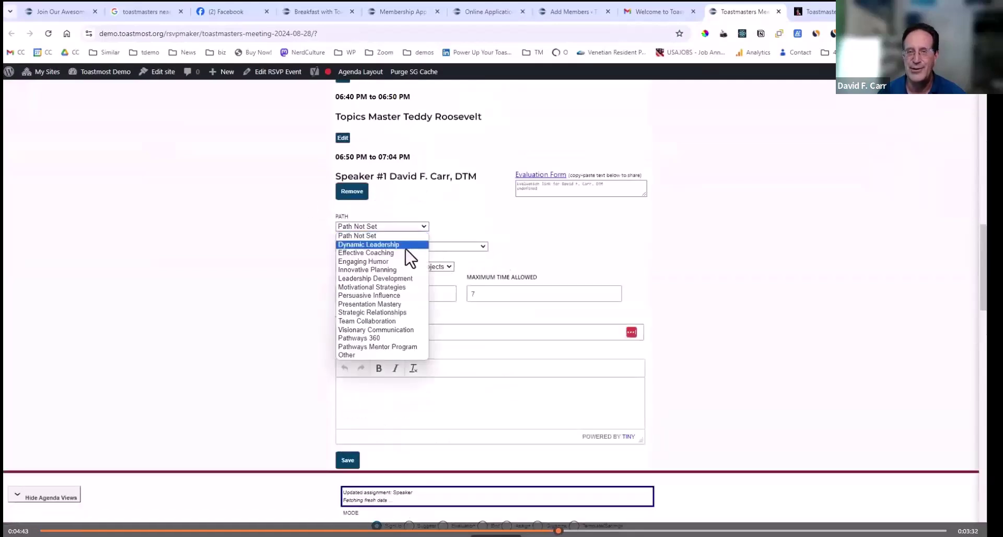
click(406, 247)
click(406, 250)
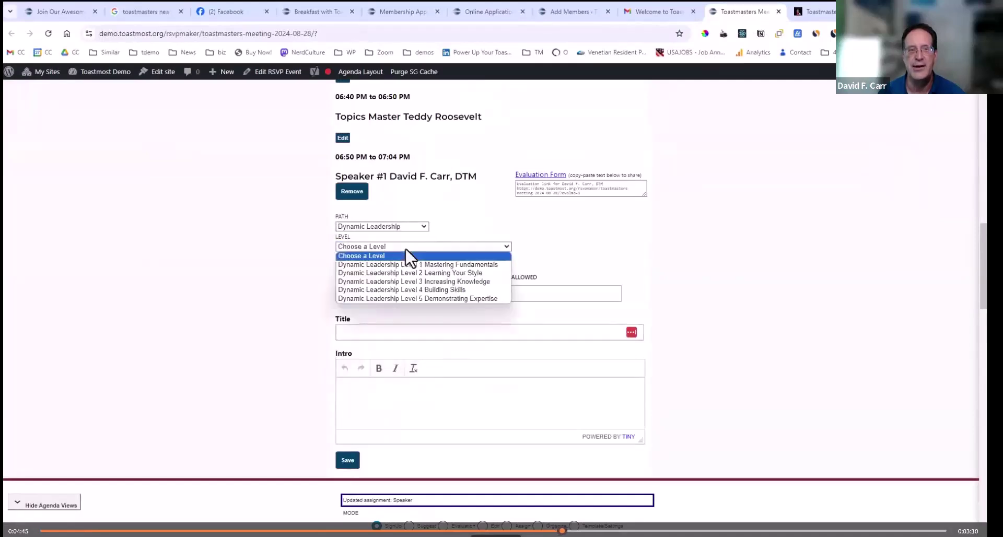
click(407, 264)
click(403, 268)
click(403, 285)
Title the Speaker #1 speech "All about me", enter the intro "This is my quest" and save it
click(452, 331)
text(All about me)
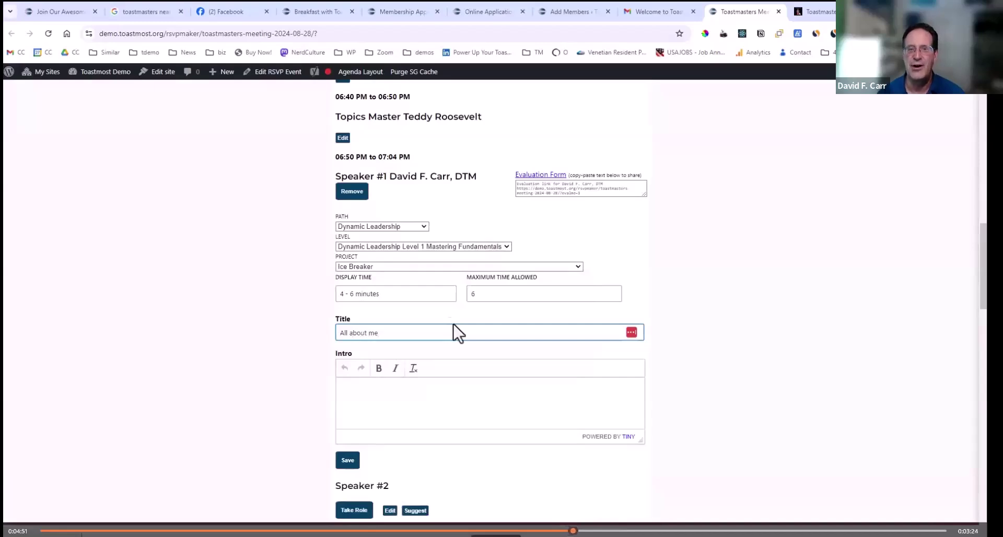
click(401, 389)
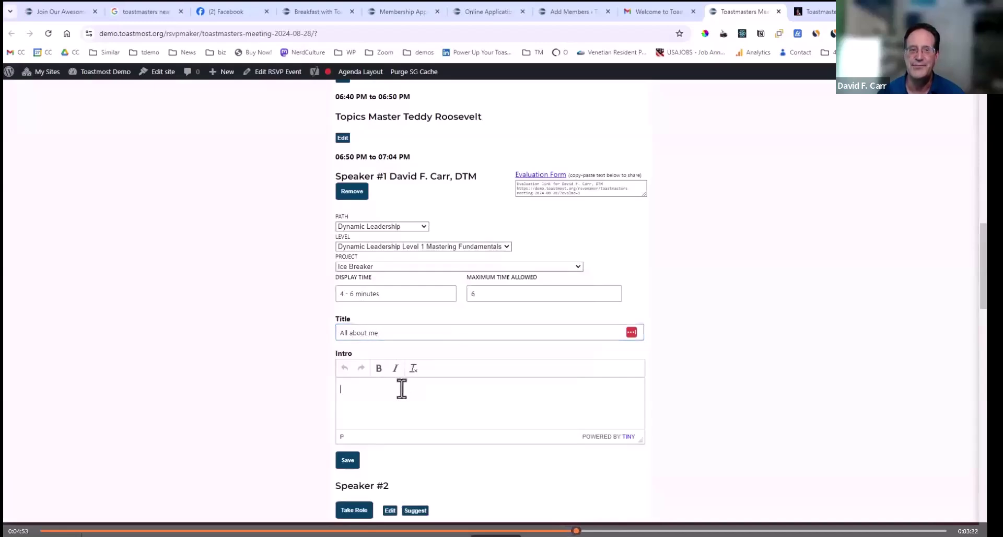
text(This is my quest)
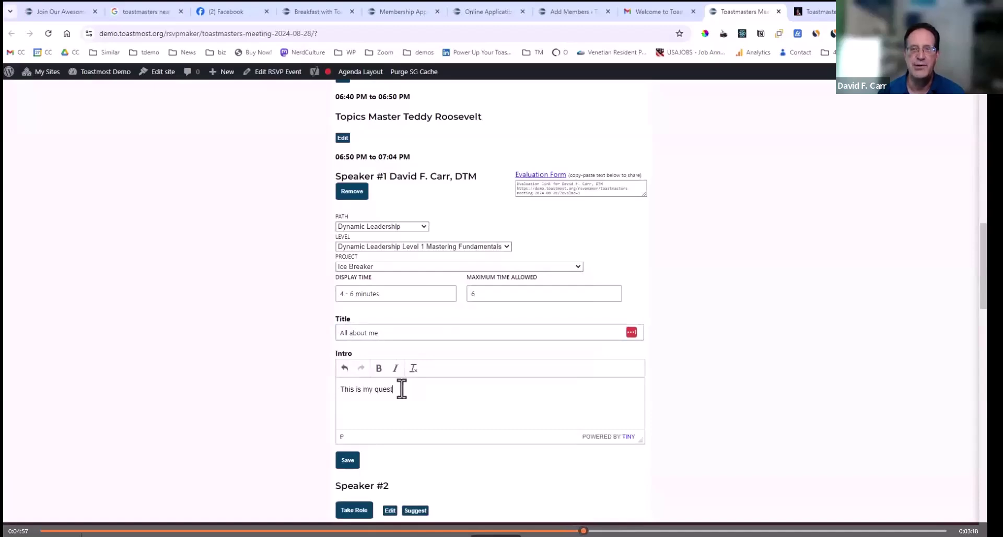
click(348, 464)
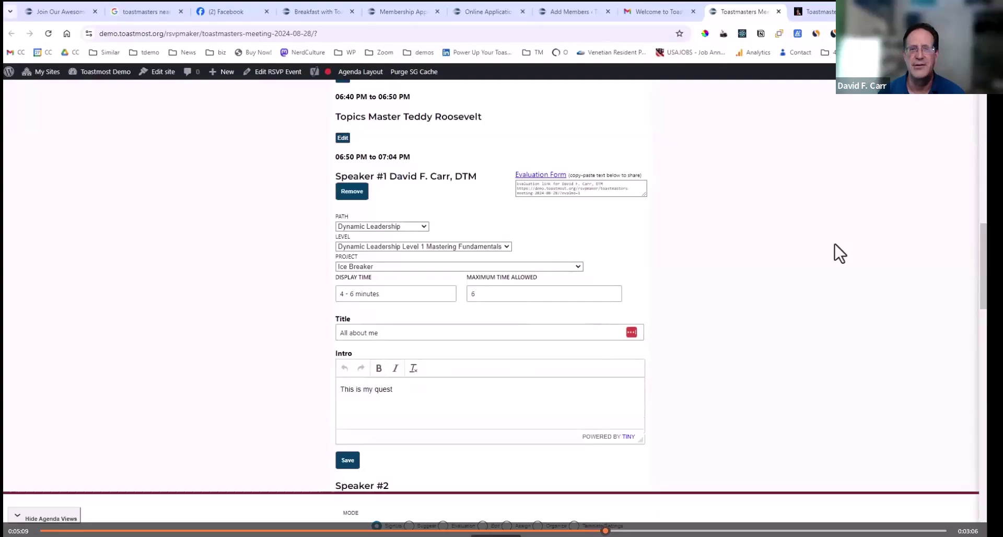
Show the on-screen agenda for the August 28, 2024 meeting
scroll(827, 261, up, 4)
scroll(825, 260, up, 12)
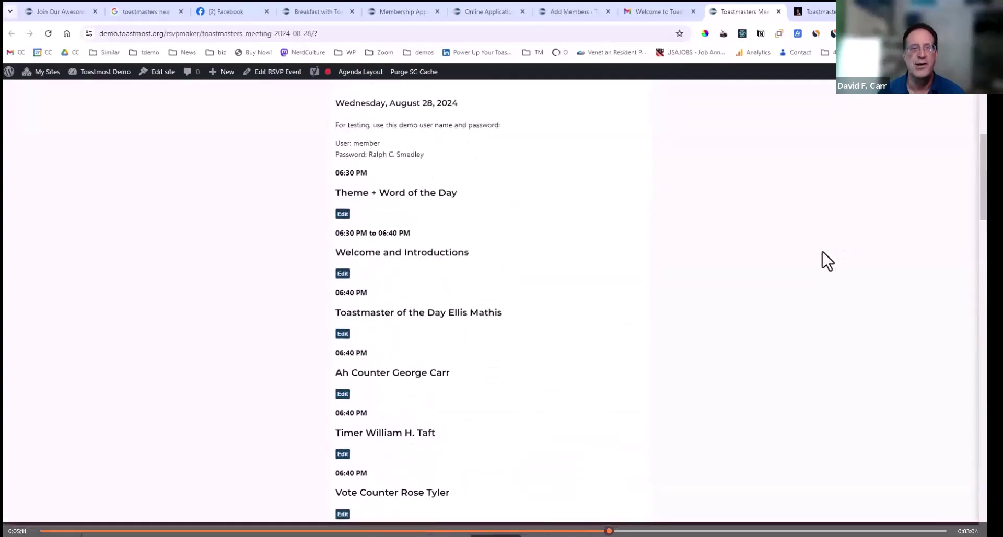
mouse_move(398, 323)
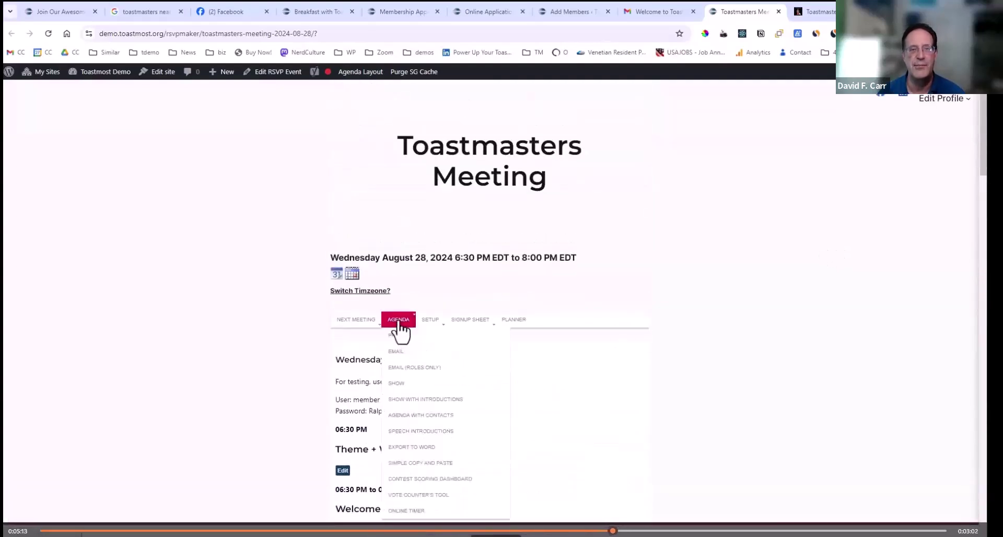
click(406, 383)
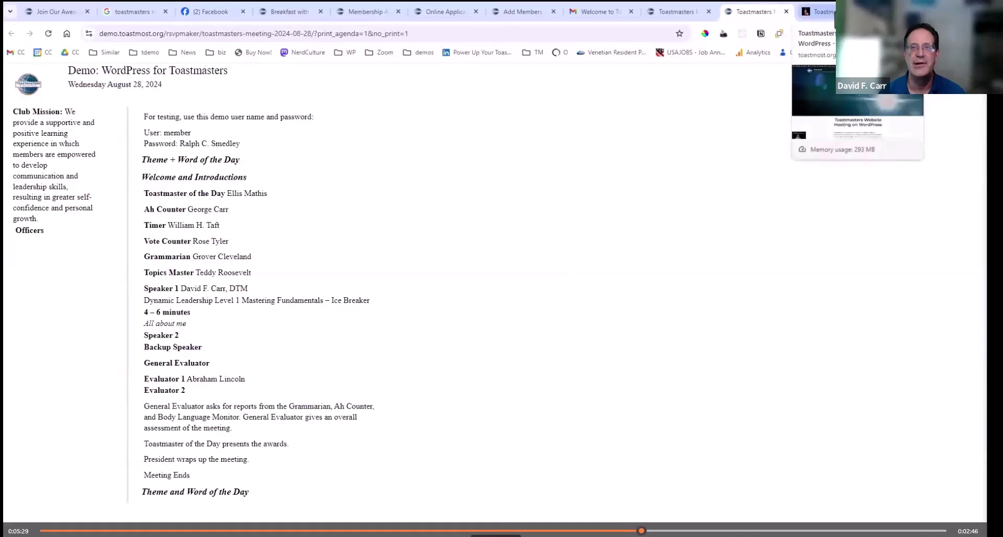
Look over the toastmost.org home page about Toastmasters website hosting on WordPress
click(819, 11)
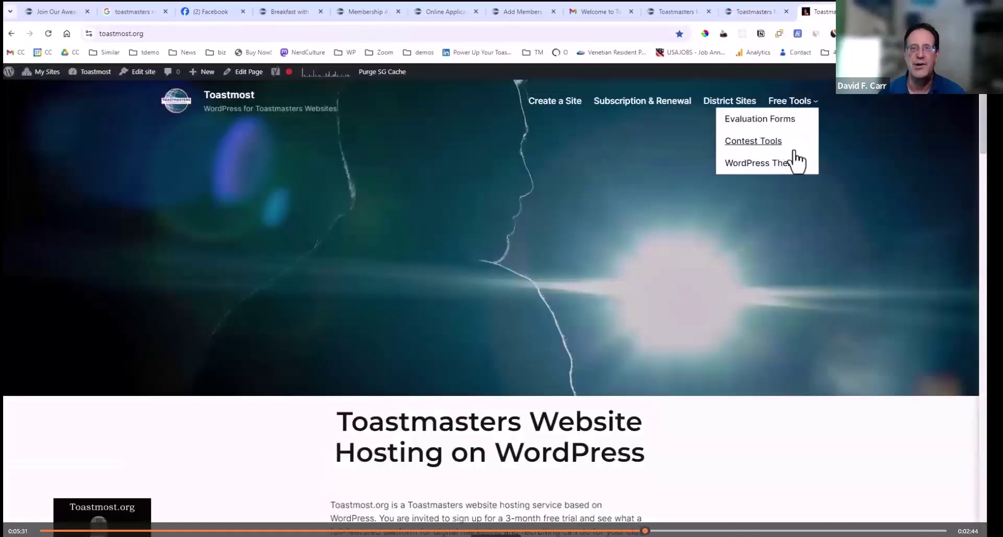
scroll(802, 214, down, 2)
scroll(802, 214, down, 10)
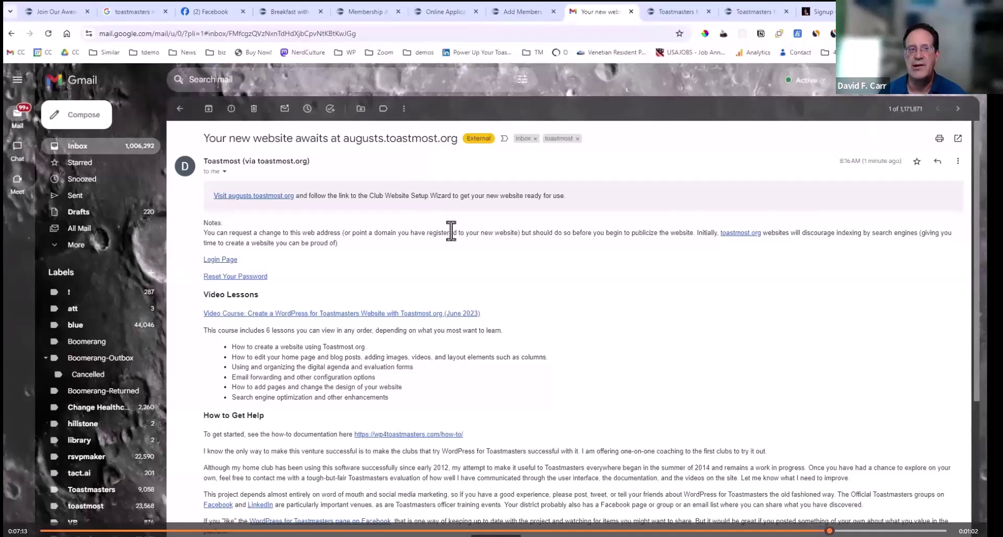
Visit augusts.toastmost.org from the new website email and examine the Setup Wizard's introduction times, supporting roles and speaker count settings
click(250, 196)
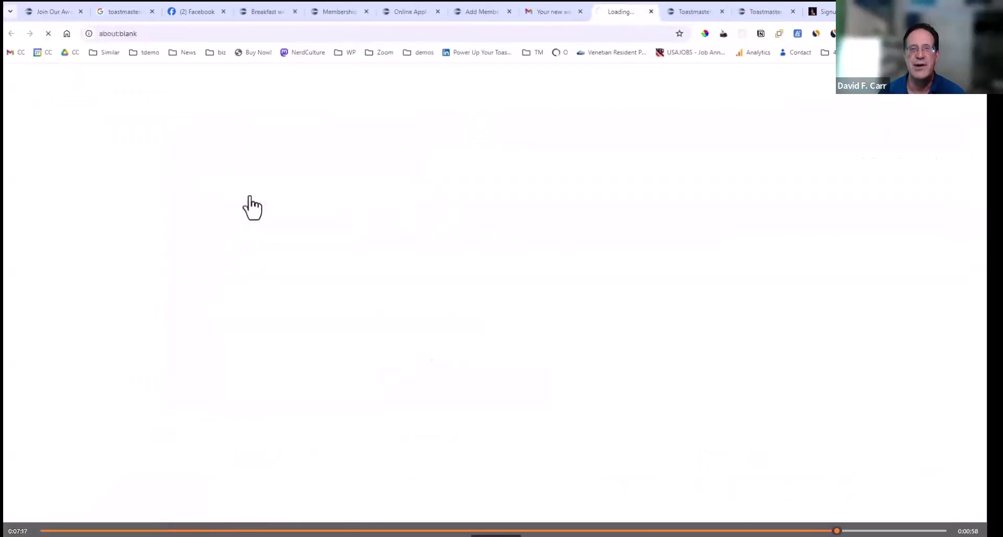
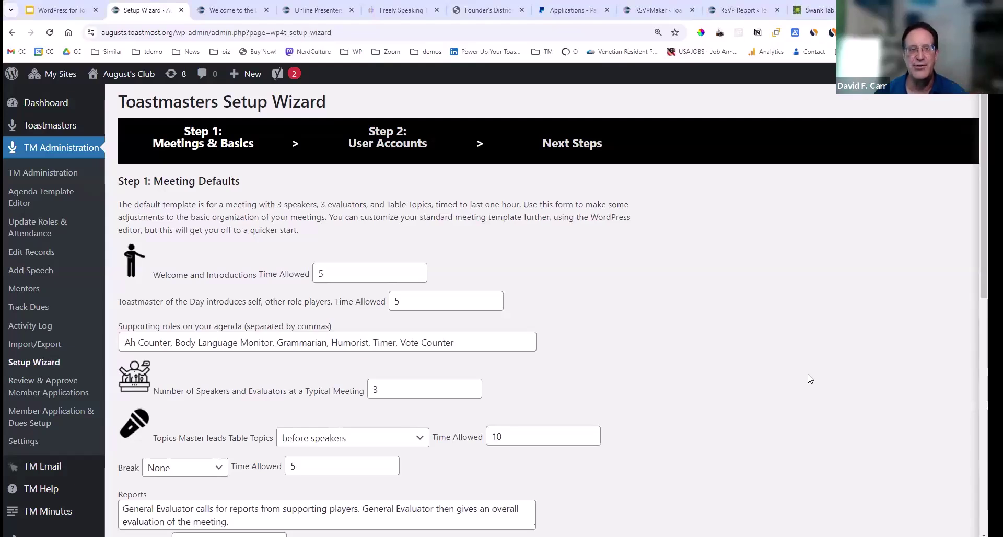
scroll(808, 380, down, 2)
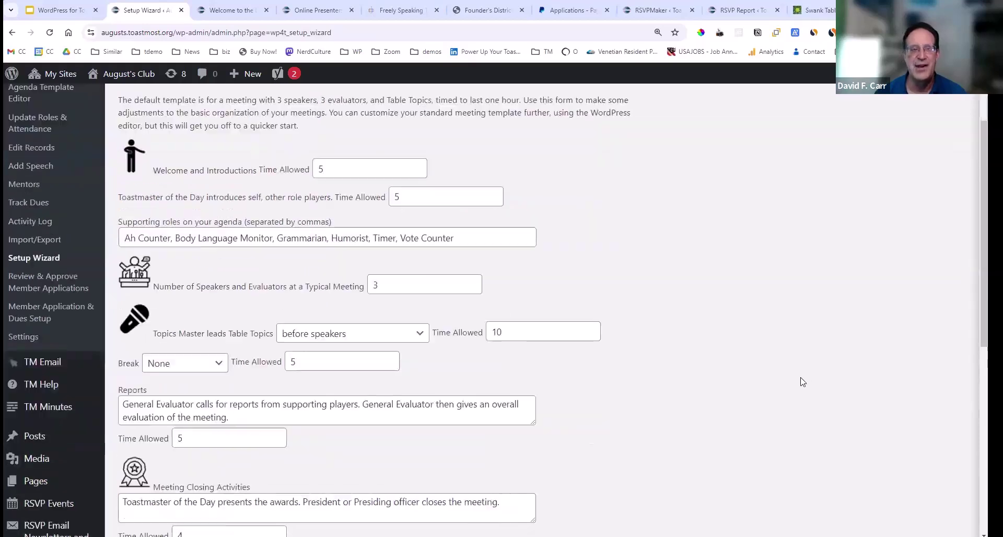
click(350, 168)
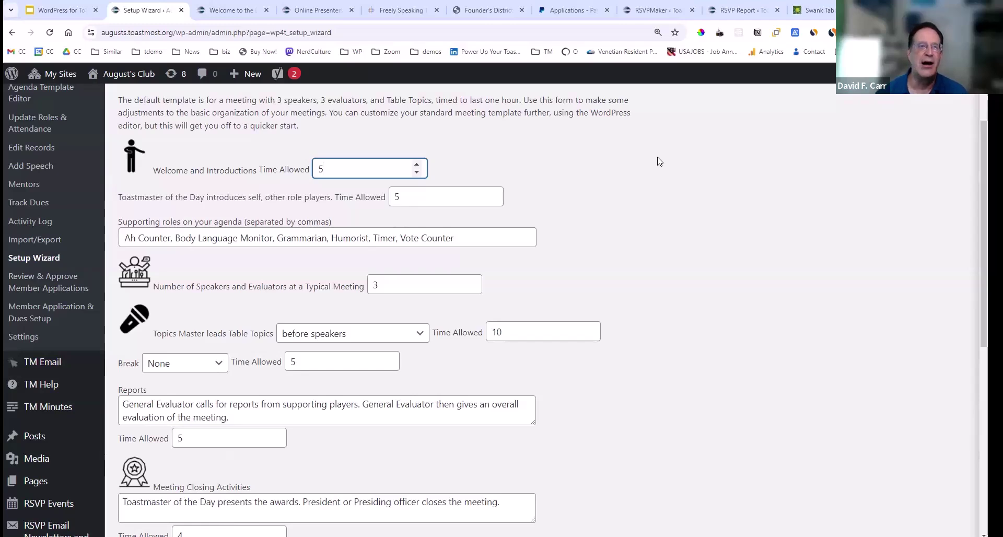
click(477, 201)
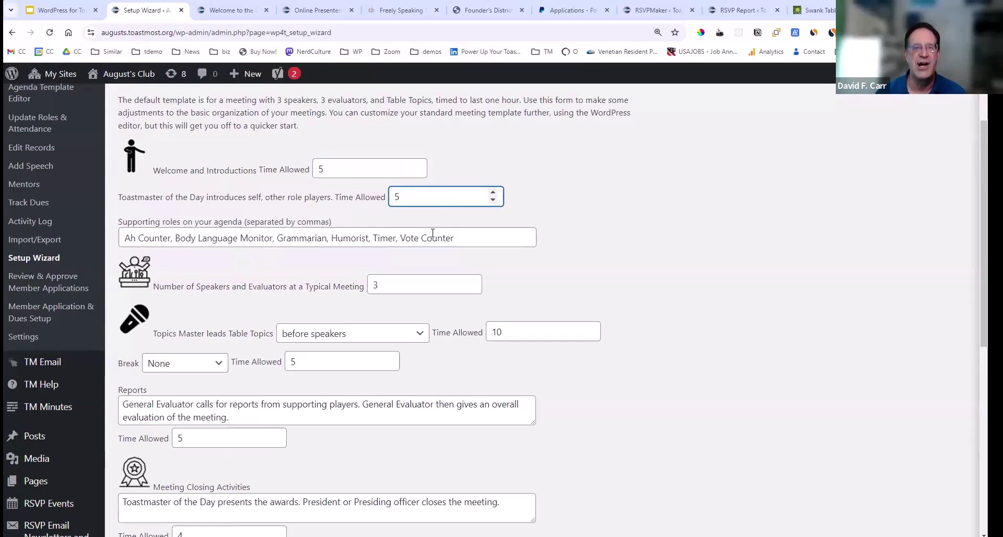
click(483, 238)
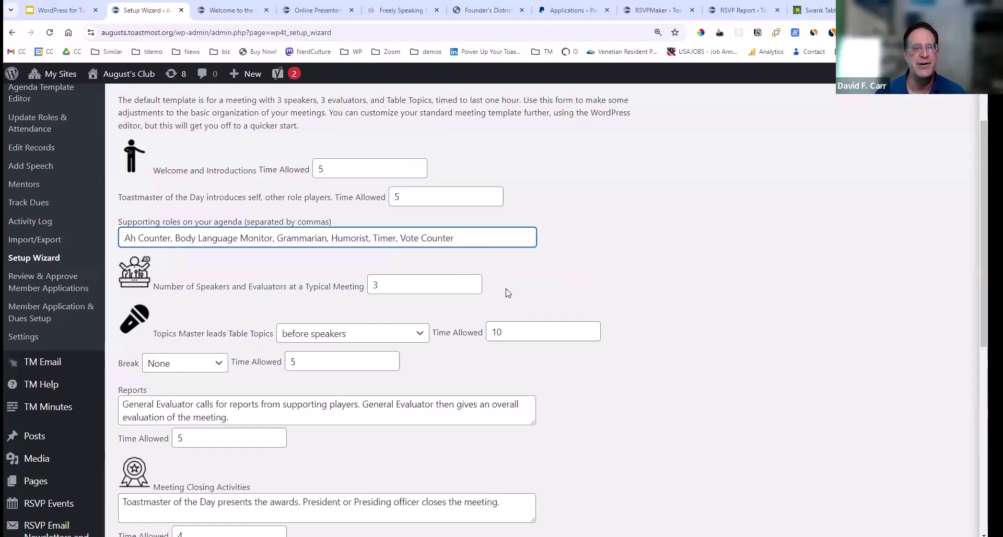
click(415, 284)
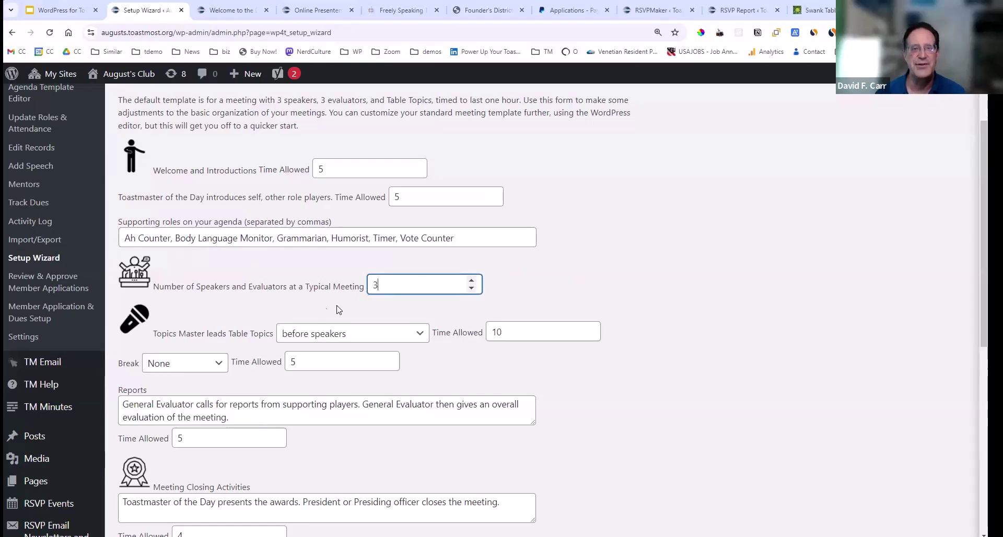
scroll(651, 297, down, 4)
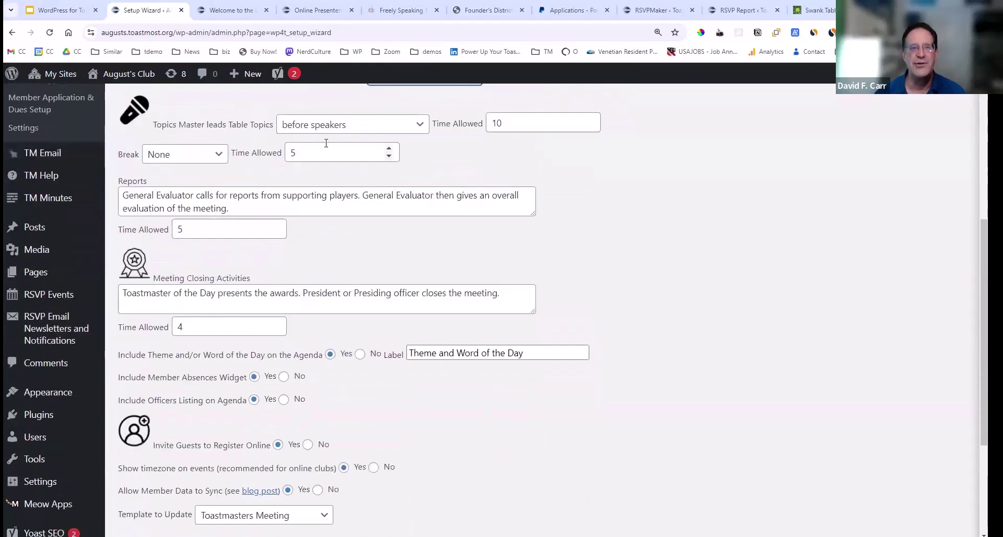
Examine the placement choices for Table Topics and the meeting break, leaving both lists without choosing an option
click(421, 125)
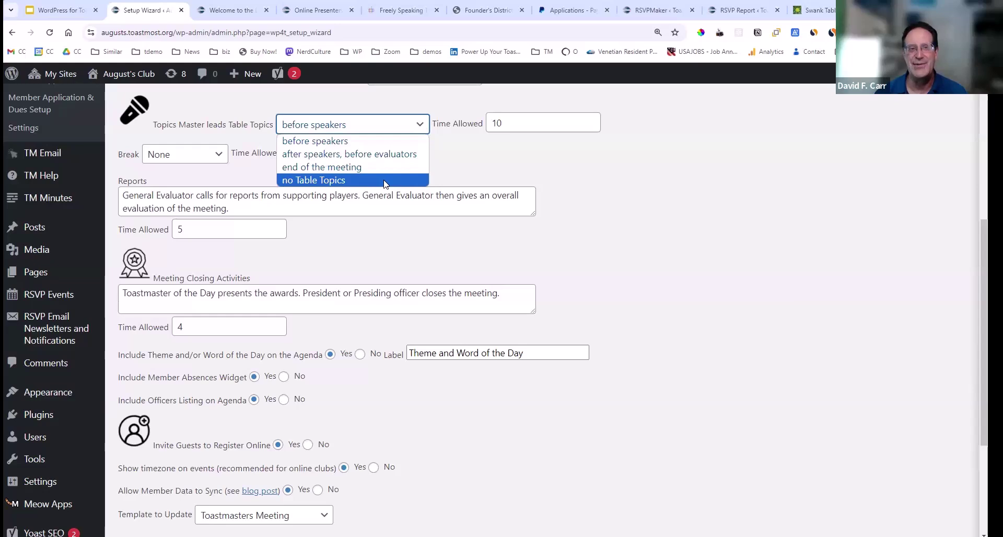
click(527, 152)
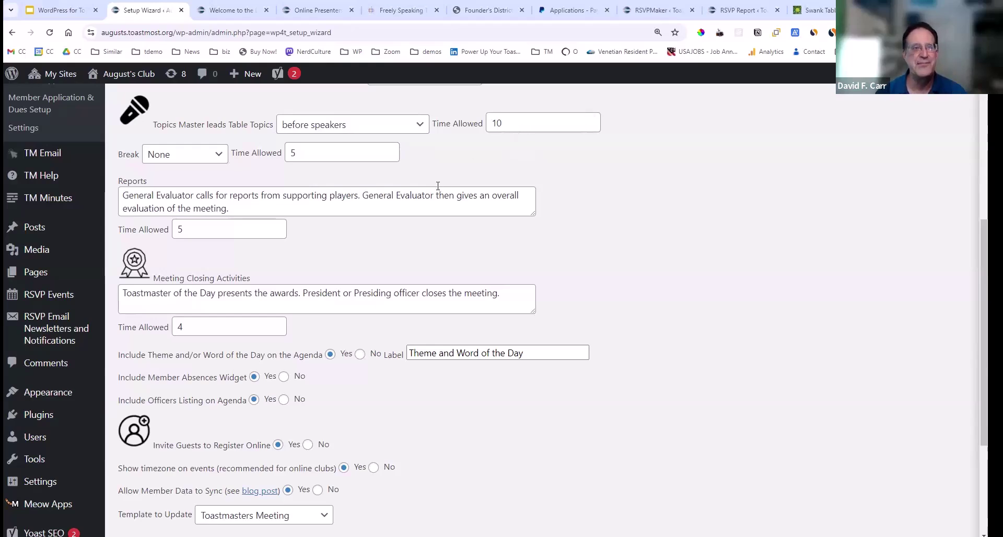
click(225, 163)
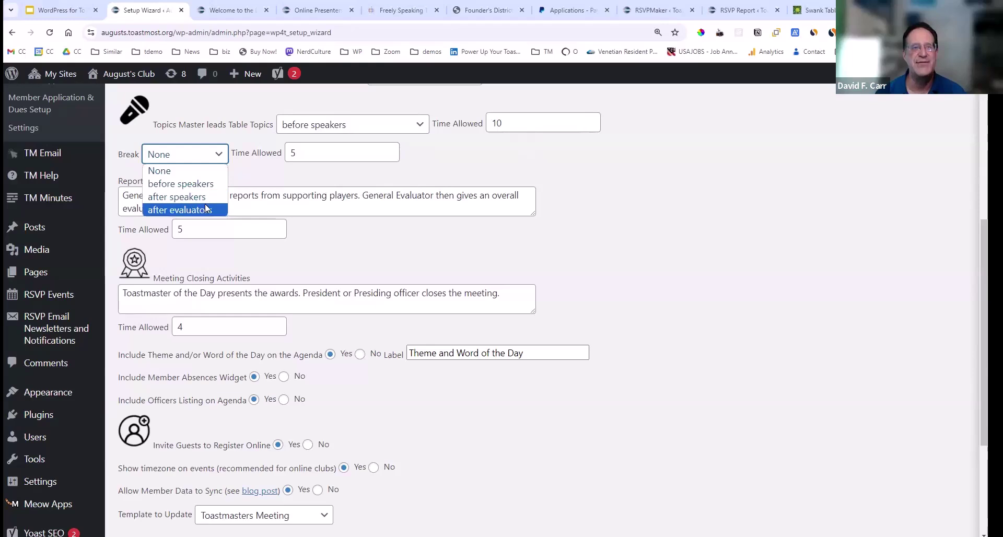
click(685, 192)
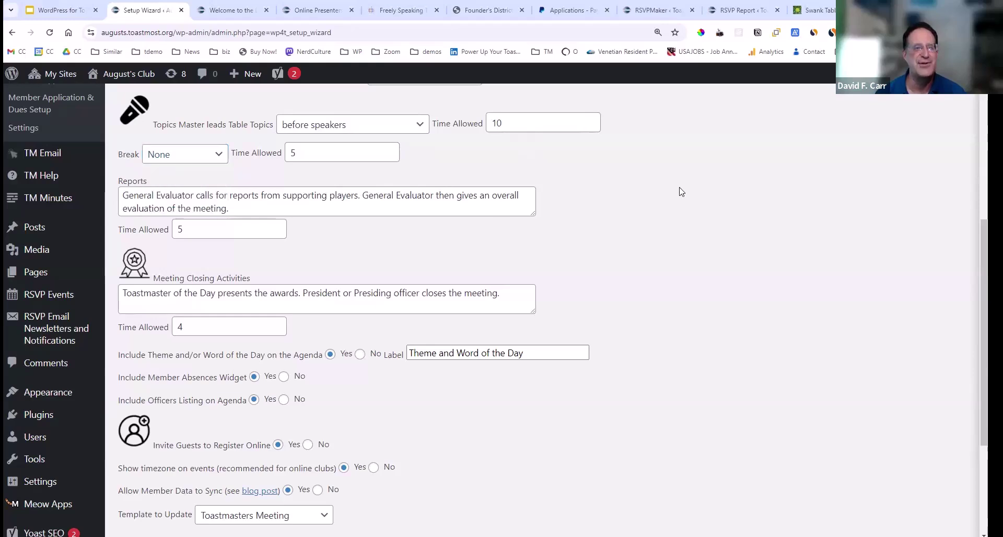
Submit the Step 1 meeting defaults for the Toastmasters Meeting template and review the list of added meeting dates
scroll(660, 187, down, 2)
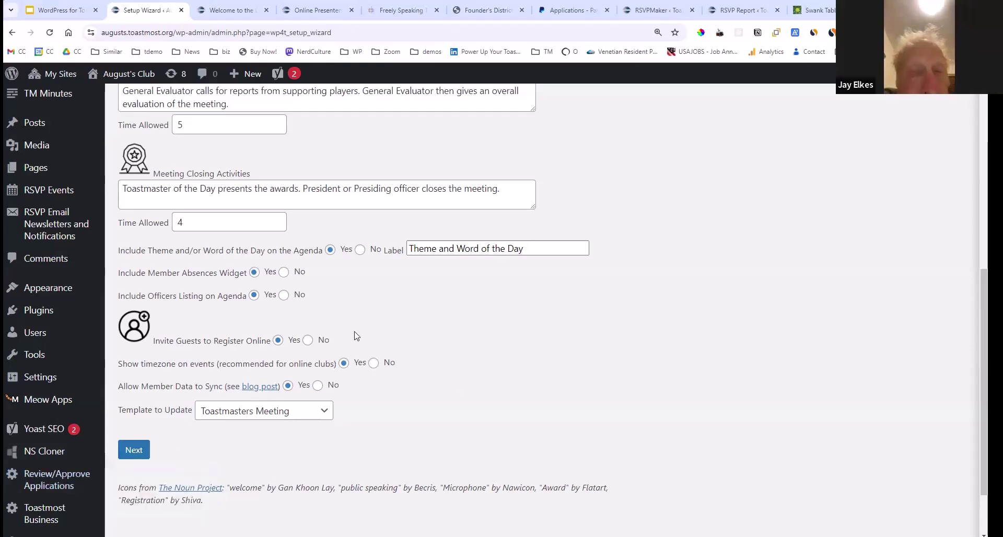
click(136, 448)
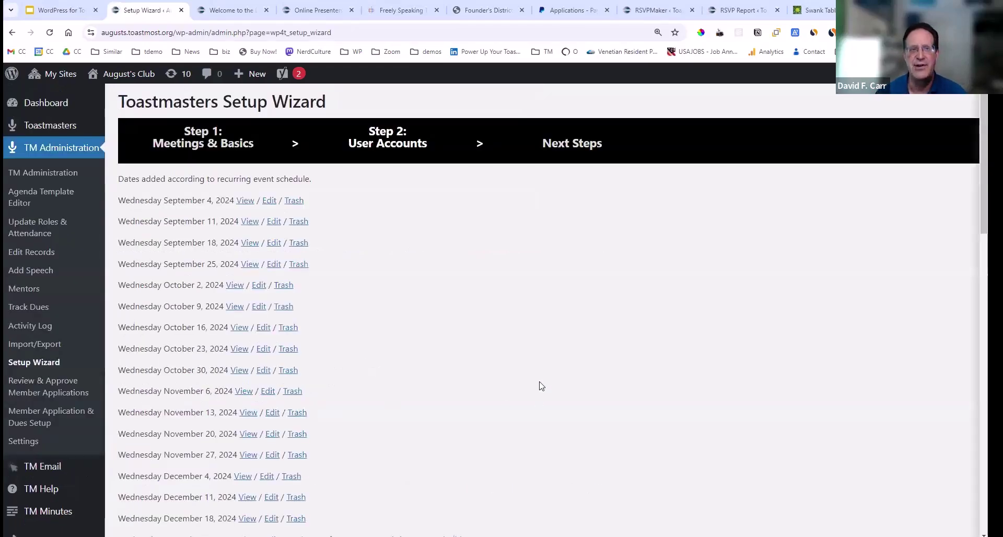
scroll(527, 382, down, 4)
scroll(527, 381, up, 2)
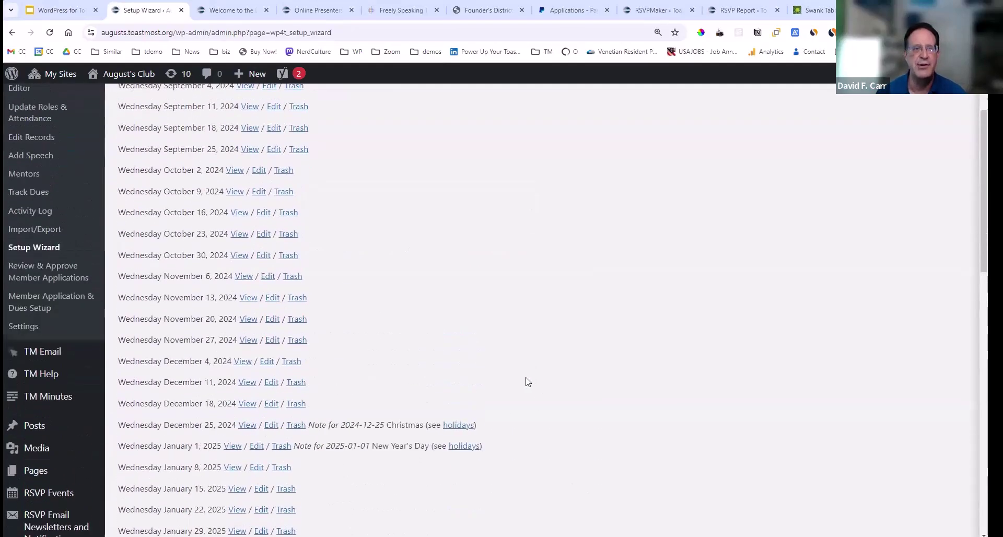
scroll(528, 381, up, 2)
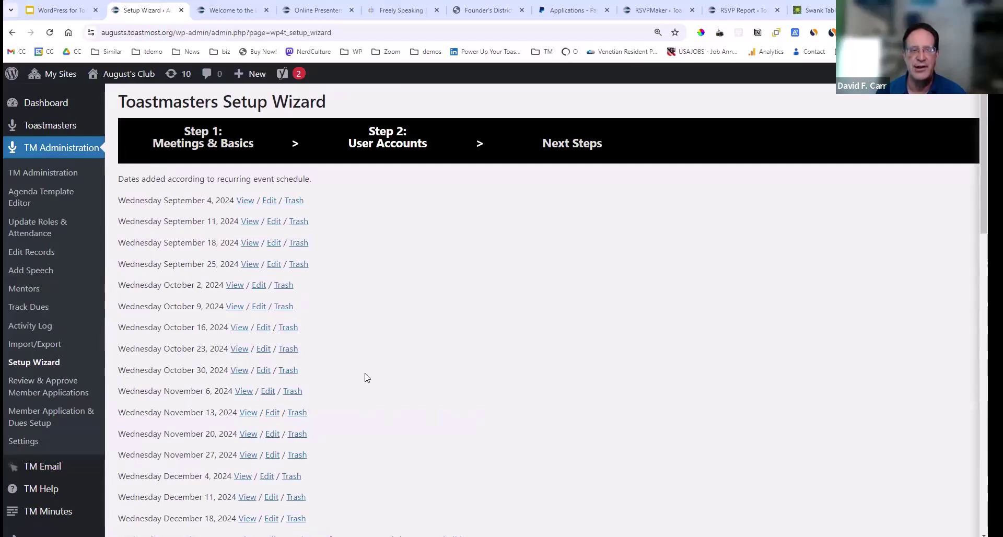
Try to trash the Wednesday December 25, 2024 meeting, and return to the Setup Wizard
scroll(363, 376, down, 6)
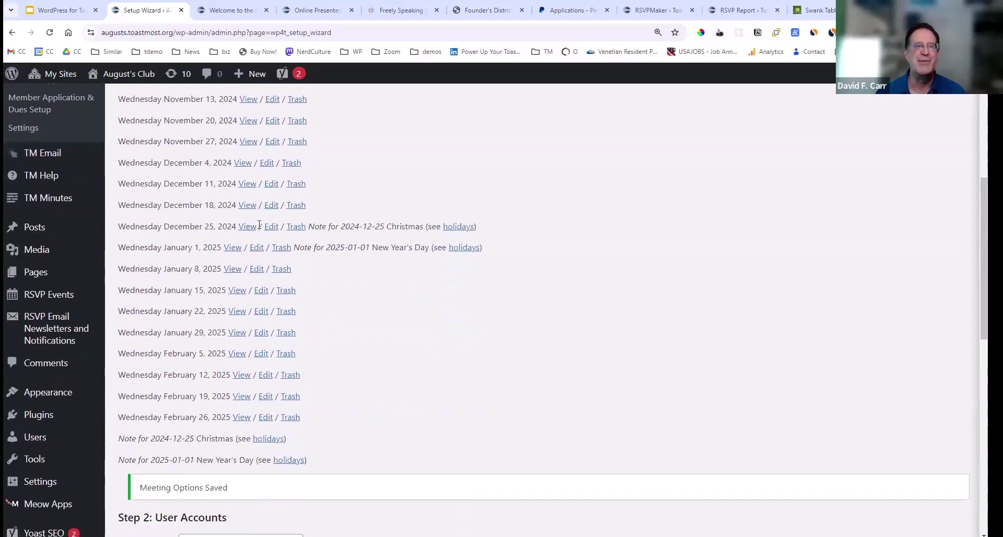
click(298, 231)
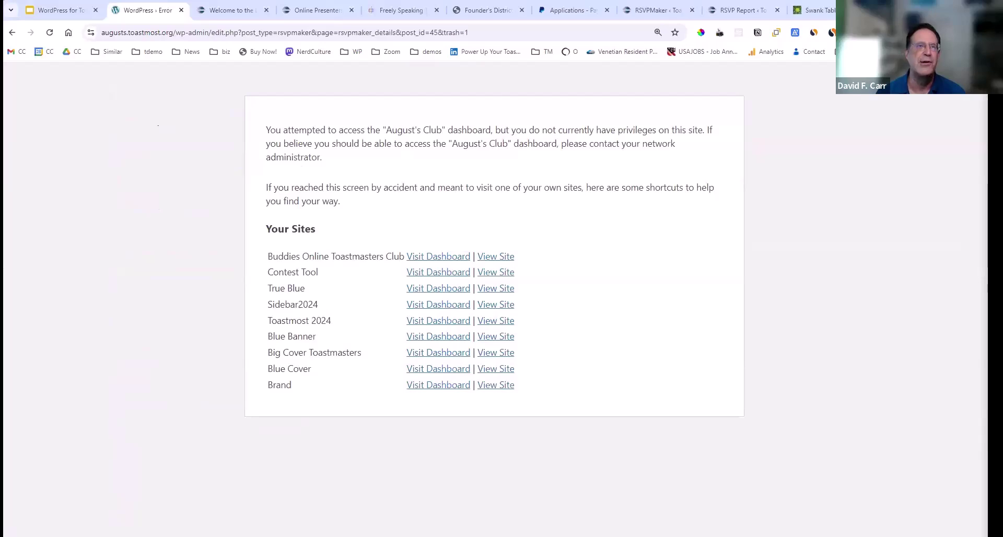
click(12, 33)
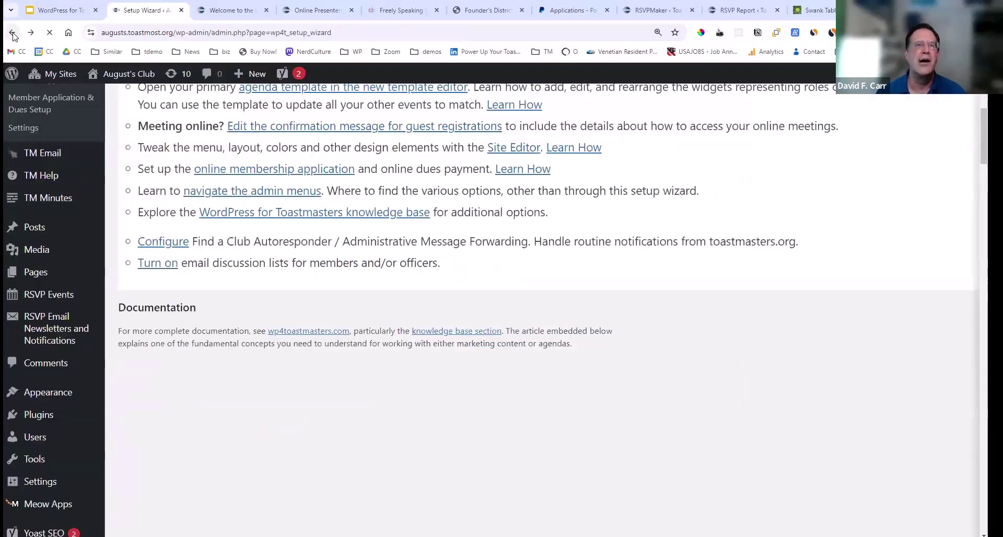
Go through Step 1 to Step 2: User Accounts of the Setup Wizard and examine the security and officer role choices for invited users
scroll(160, 190, up, 6)
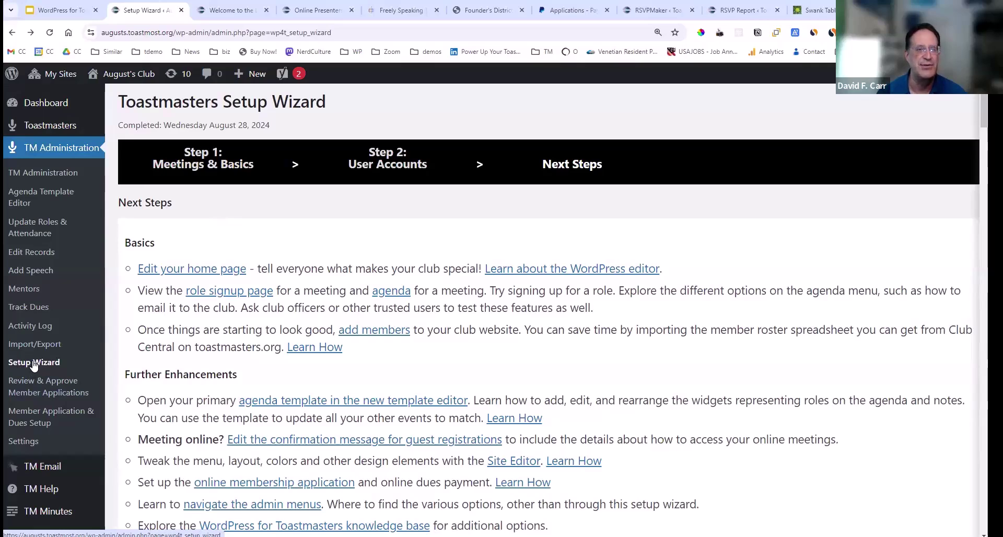
click(218, 168)
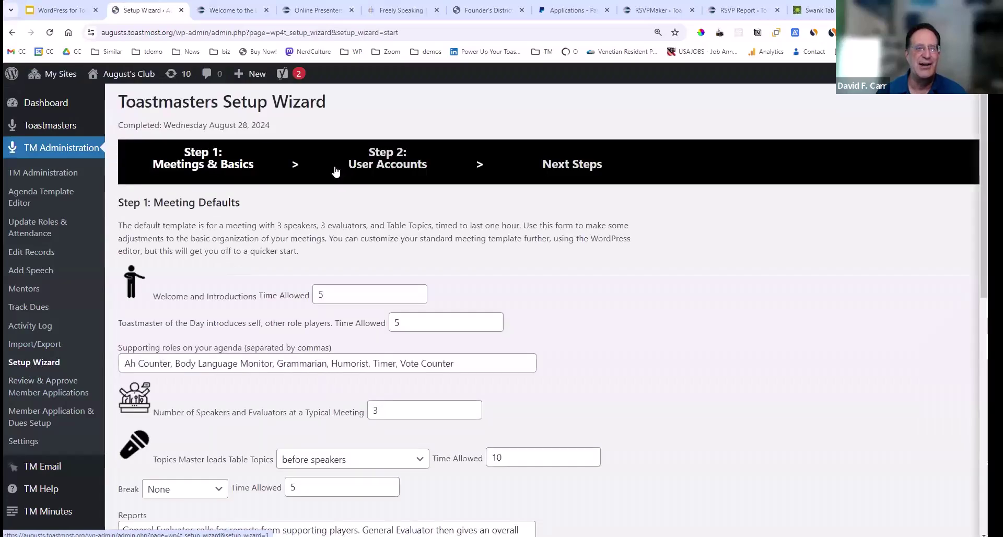
click(428, 173)
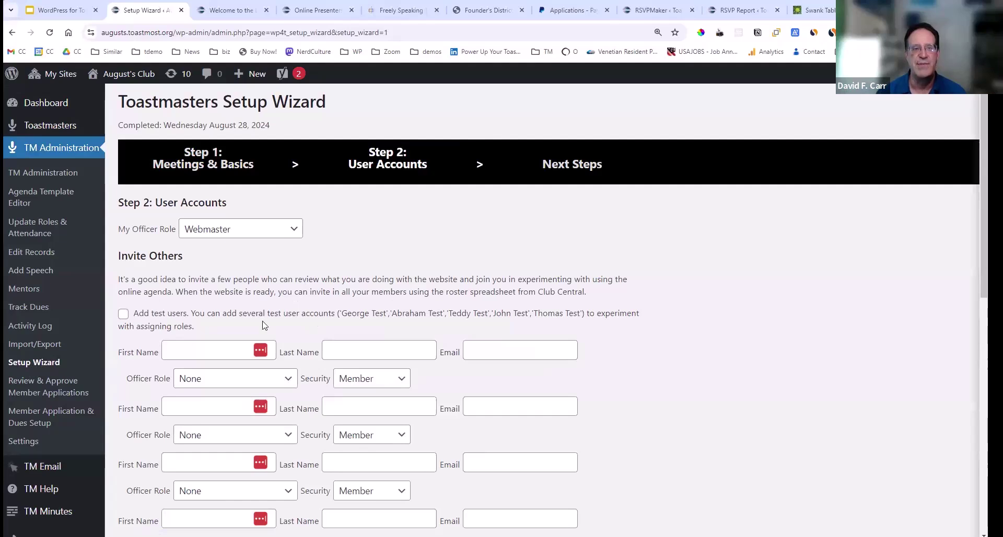
click(390, 385)
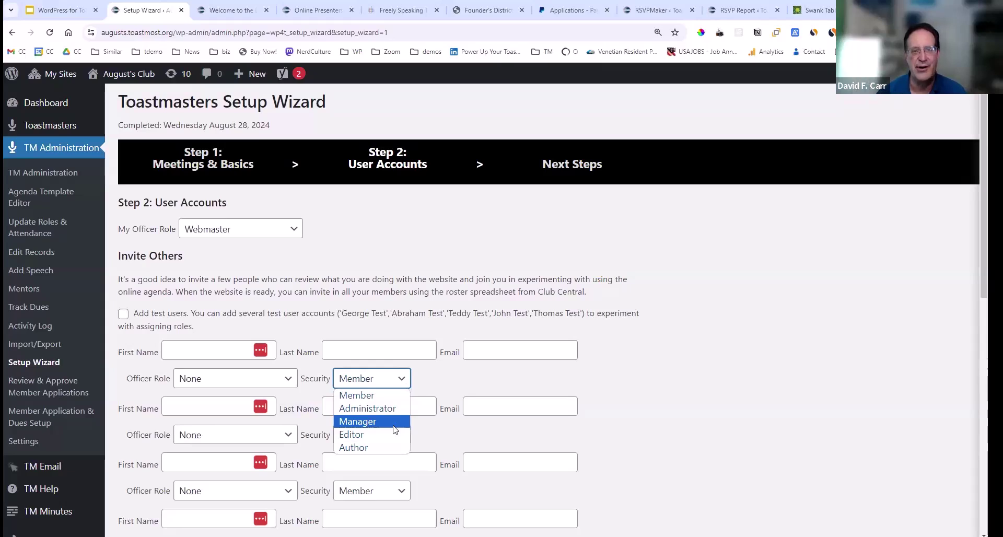
click(530, 370)
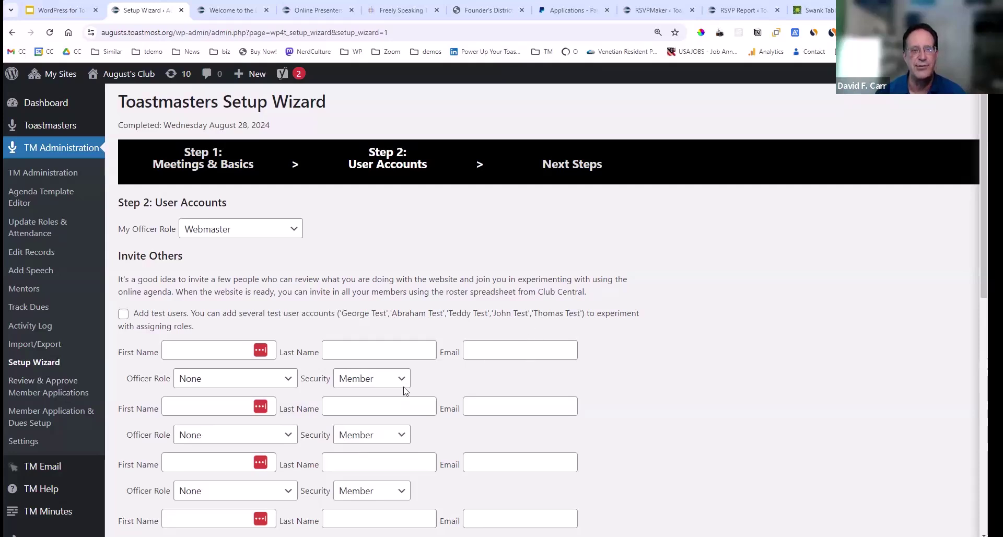
click(296, 382)
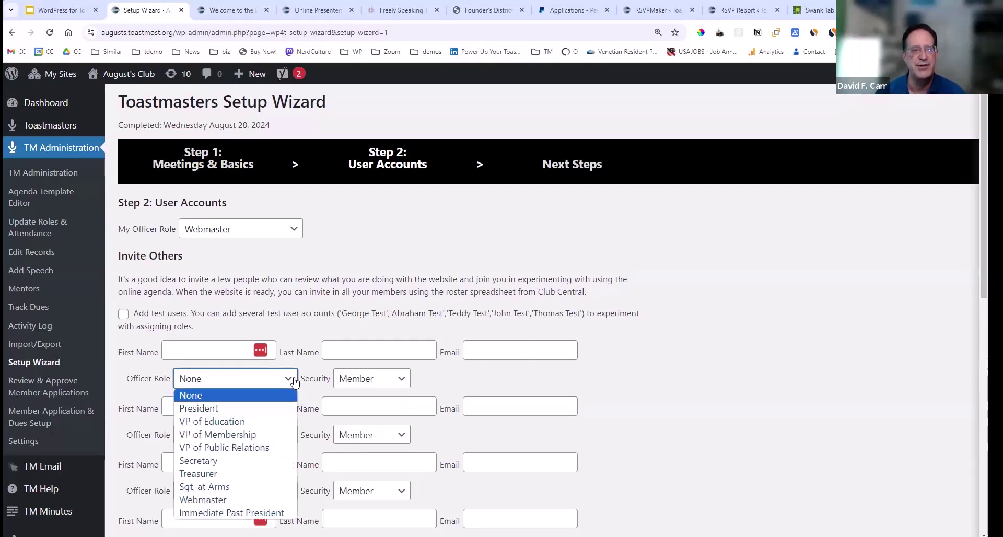
click(740, 339)
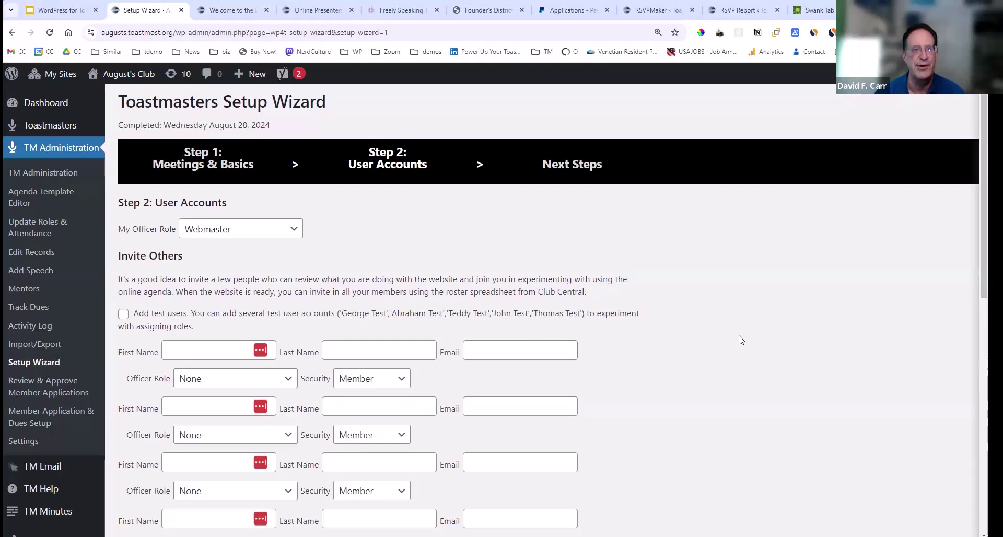
Advance to the wizard's Next Steps and open the club's home page for editing, dismissing the block editor welcome guide
click(563, 166)
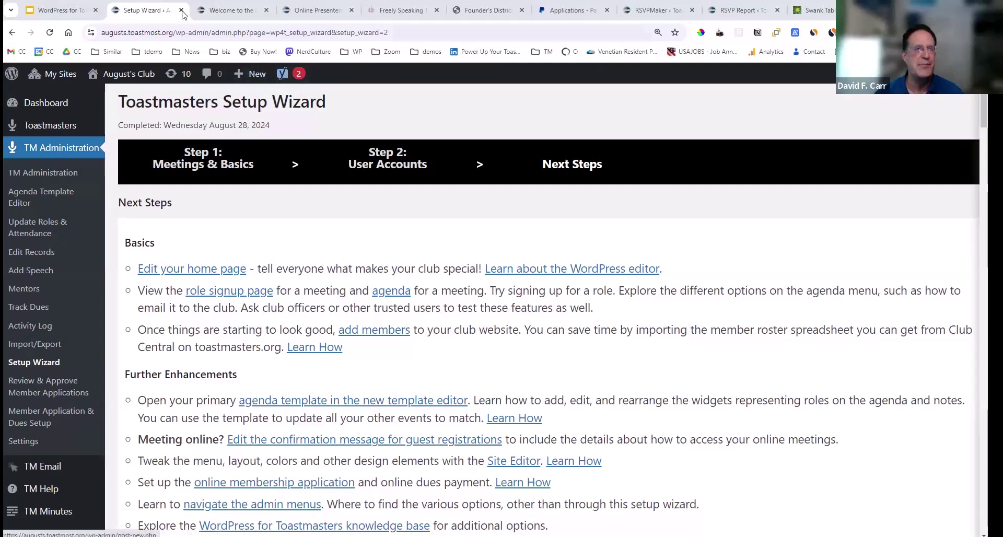
click(220, 14)
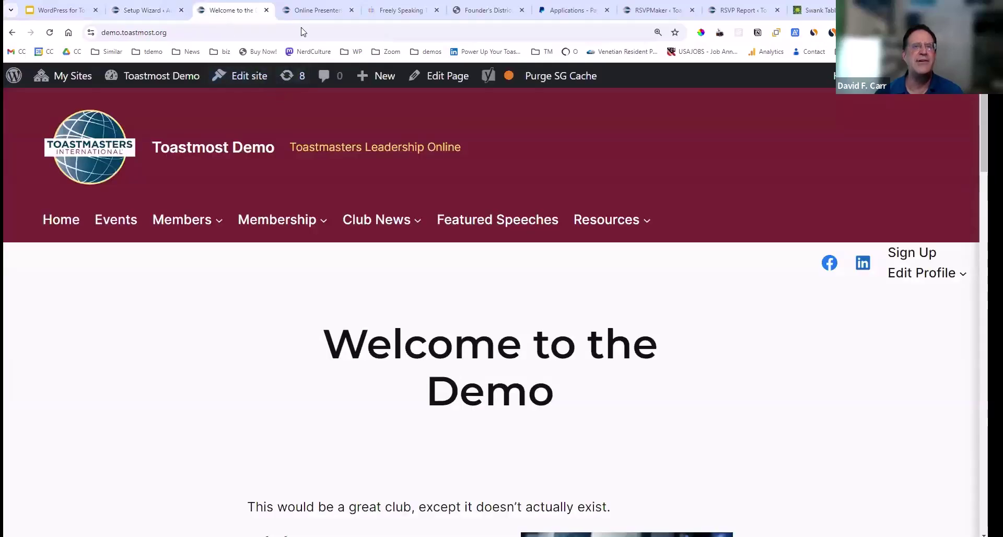
click(154, 12)
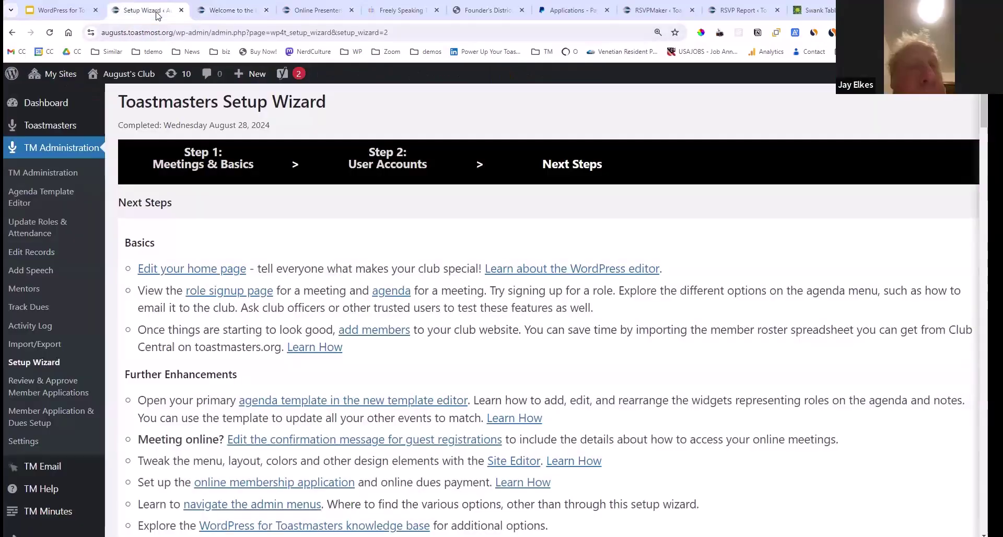
click(207, 268)
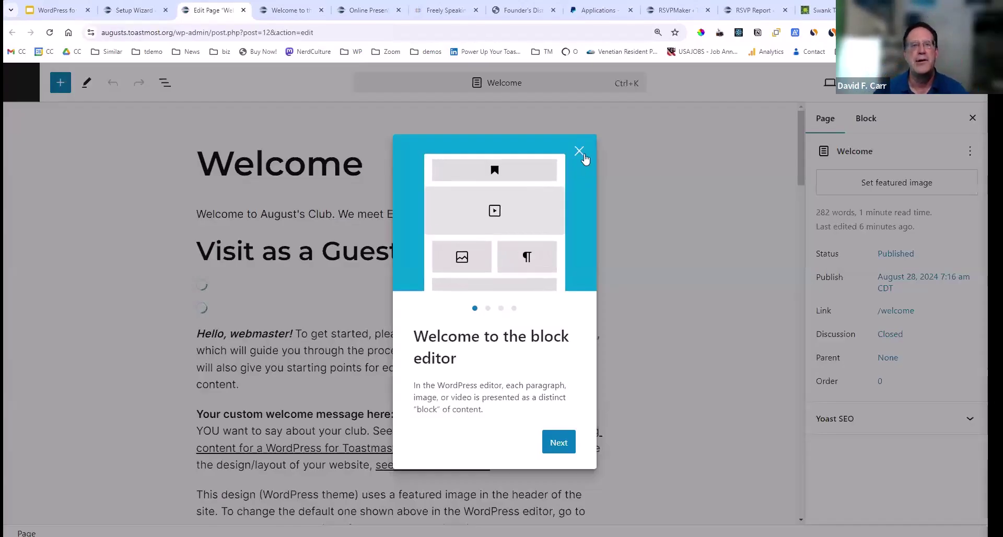
click(579, 152)
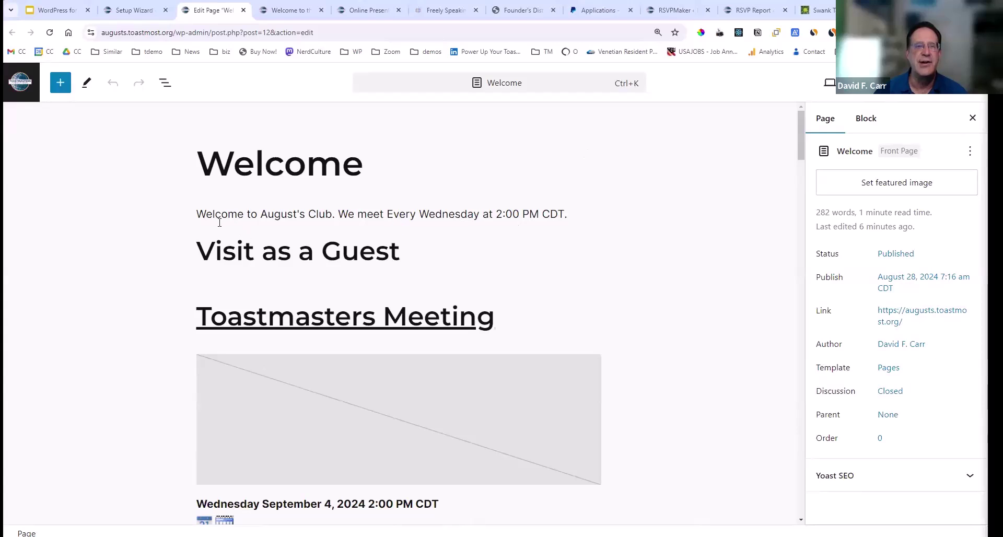
Append "Here is what makes us different." to the end of the welcome paragraph on the home page
click(236, 214)
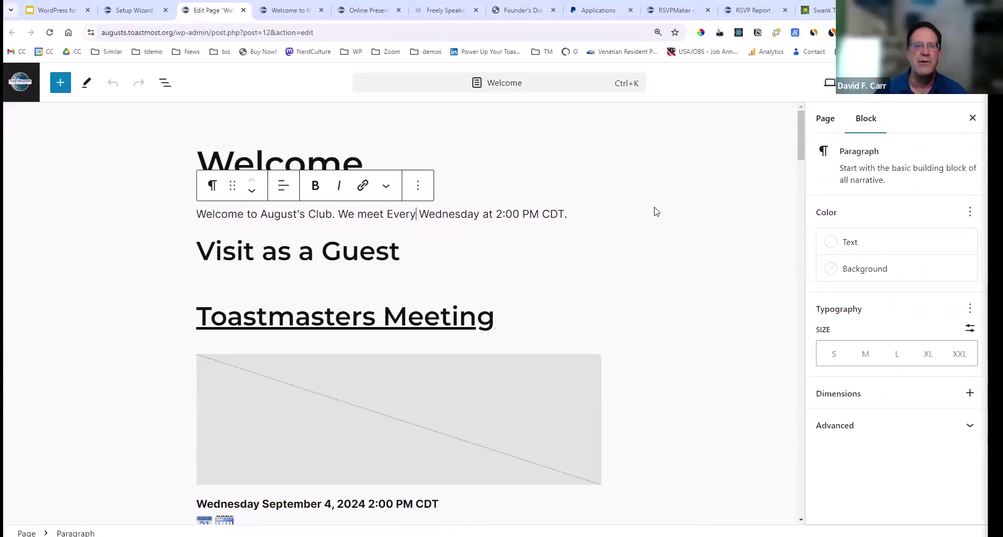
click(581, 214)
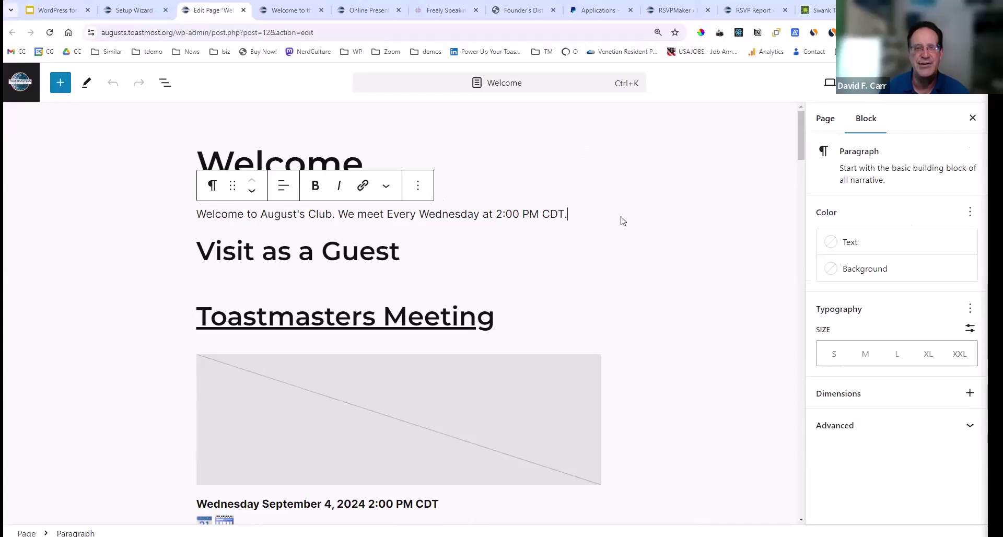
text(Here is what makes us different.)
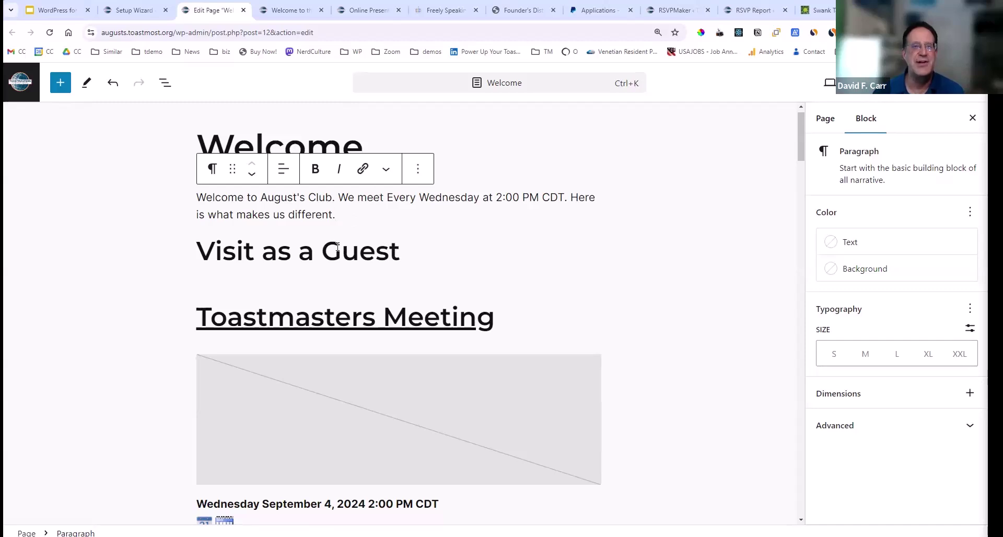
Select the welcome paragraph and the "Visit as a Guest" heading in turn to compare their block settings
click(253, 215)
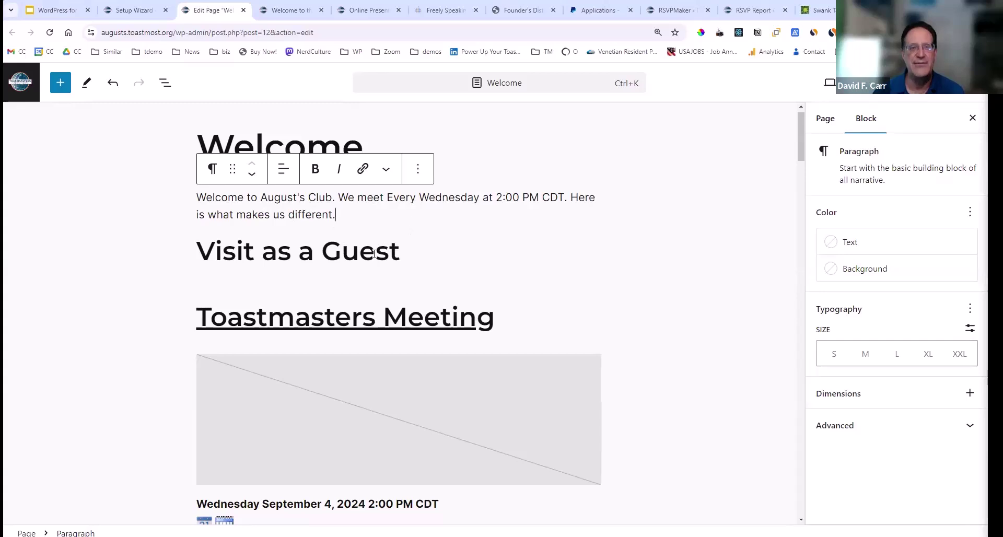
click(328, 248)
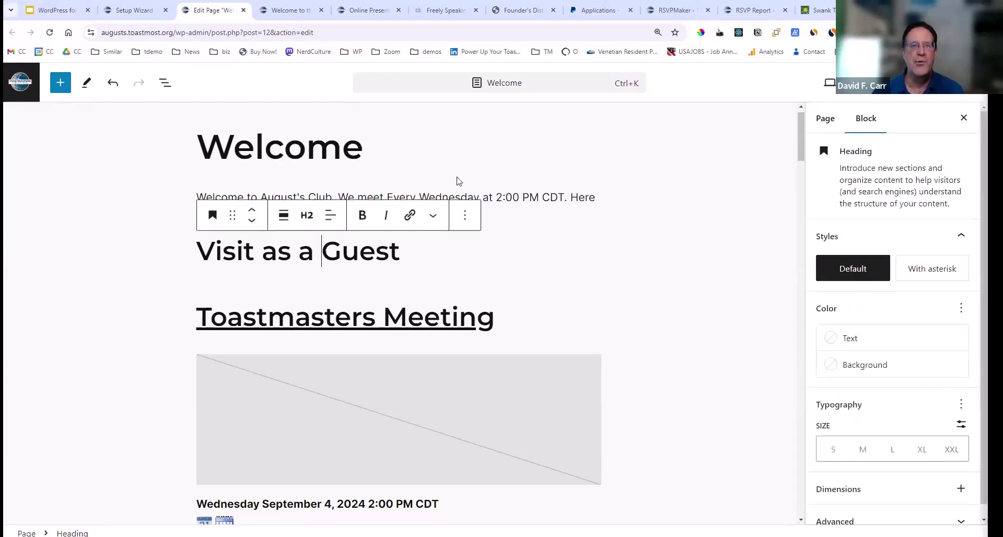
click(515, 198)
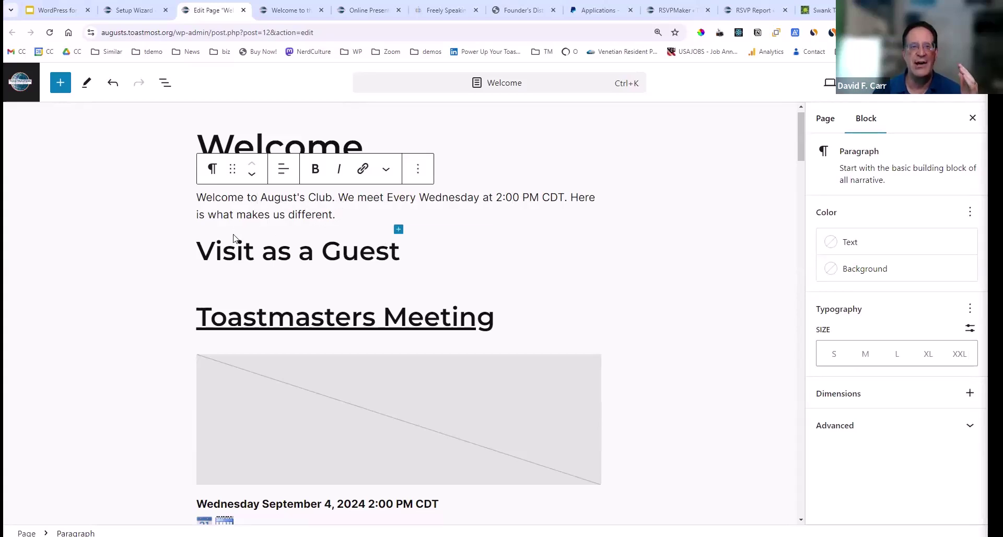
click(237, 197)
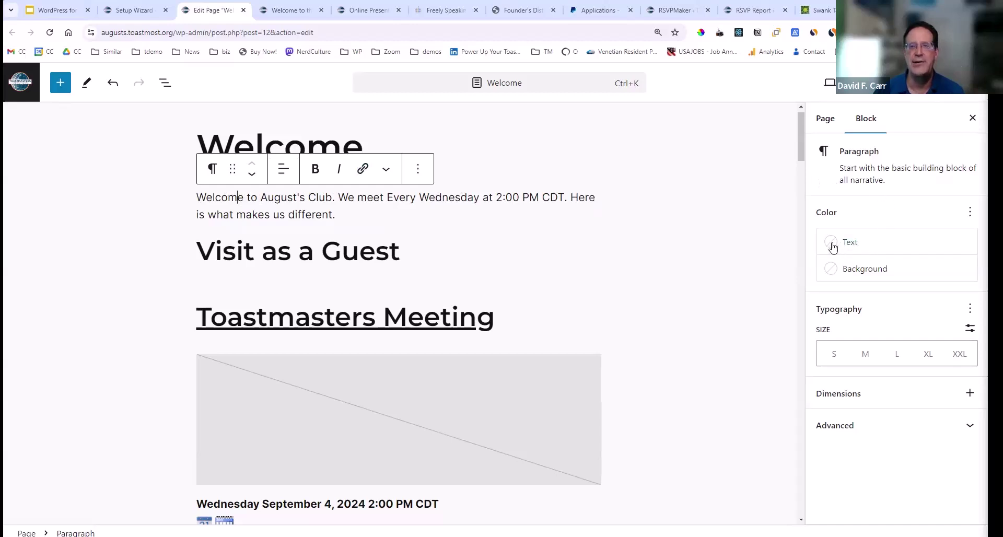
Change the "Visit as a Guest" heading to Heading 3 level
click(232, 250)
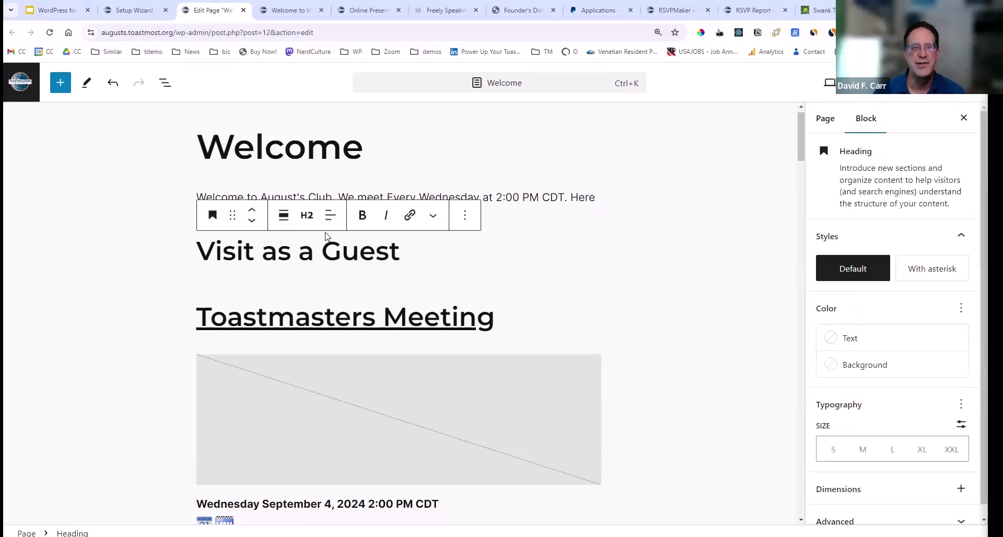
click(308, 218)
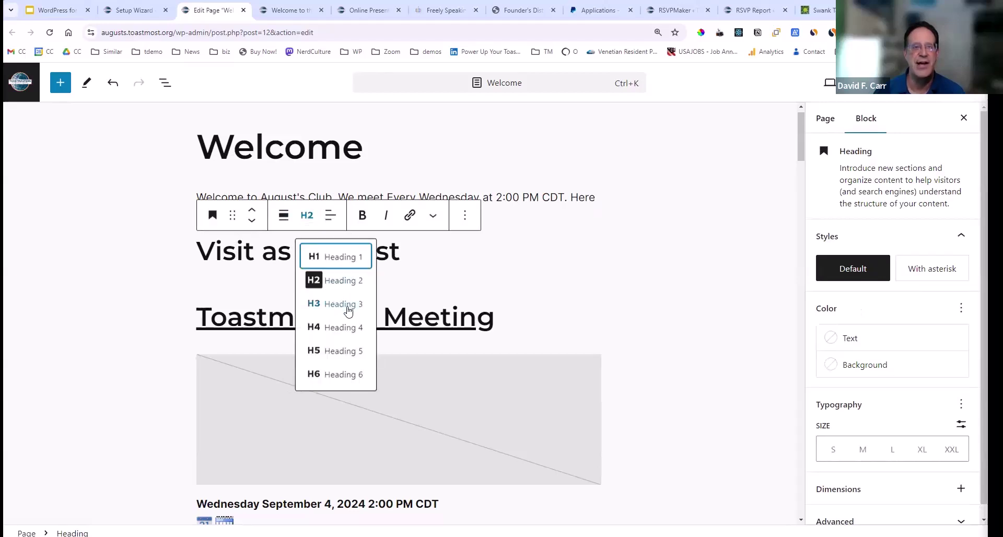
click(349, 306)
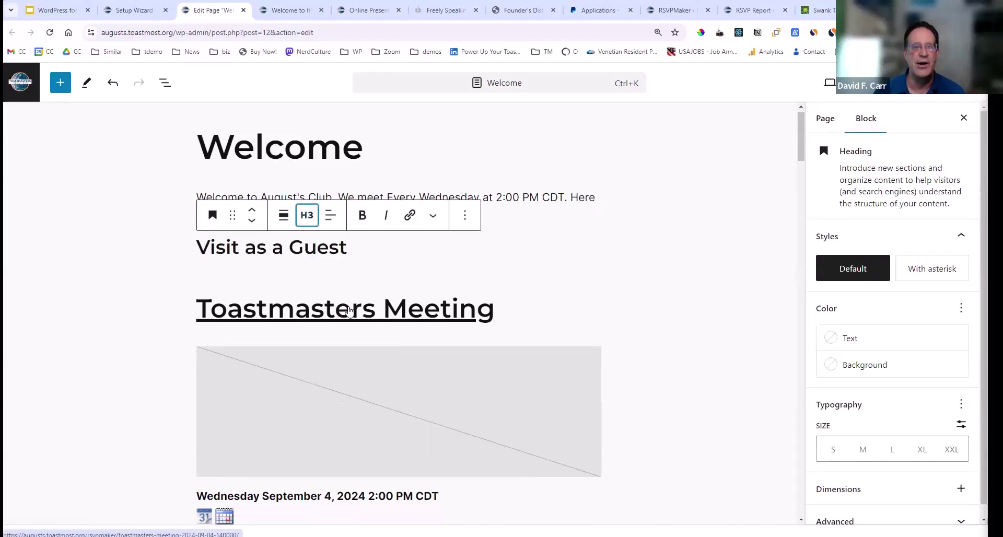
Add a new paragraph below the "Visit as a Guest" heading that starts with the word "The"
click(291, 247)
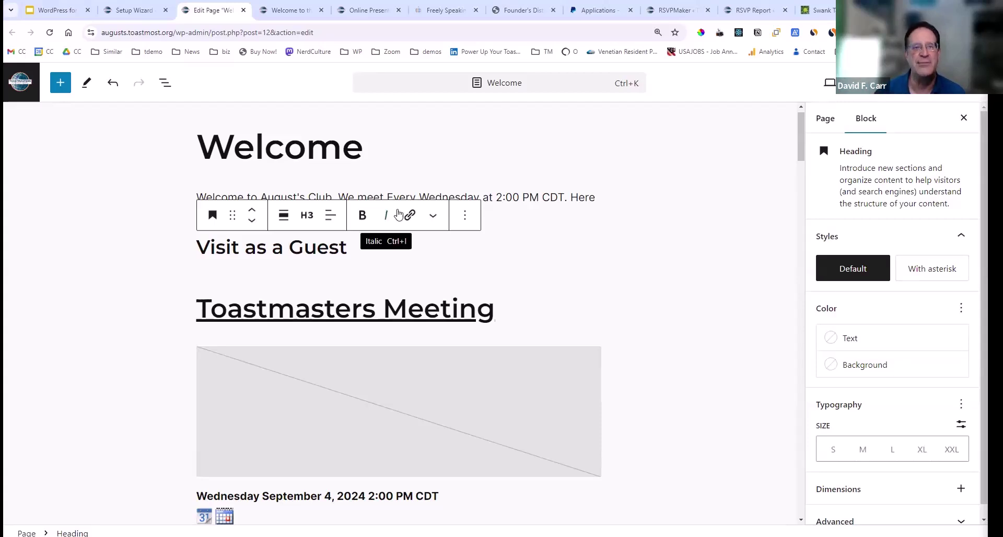
click(373, 247)
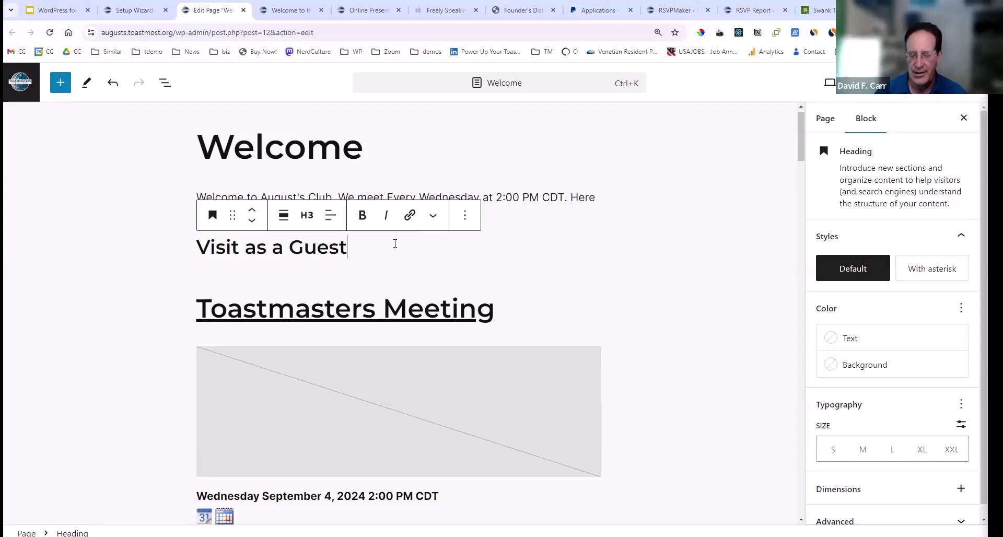
key(Return)
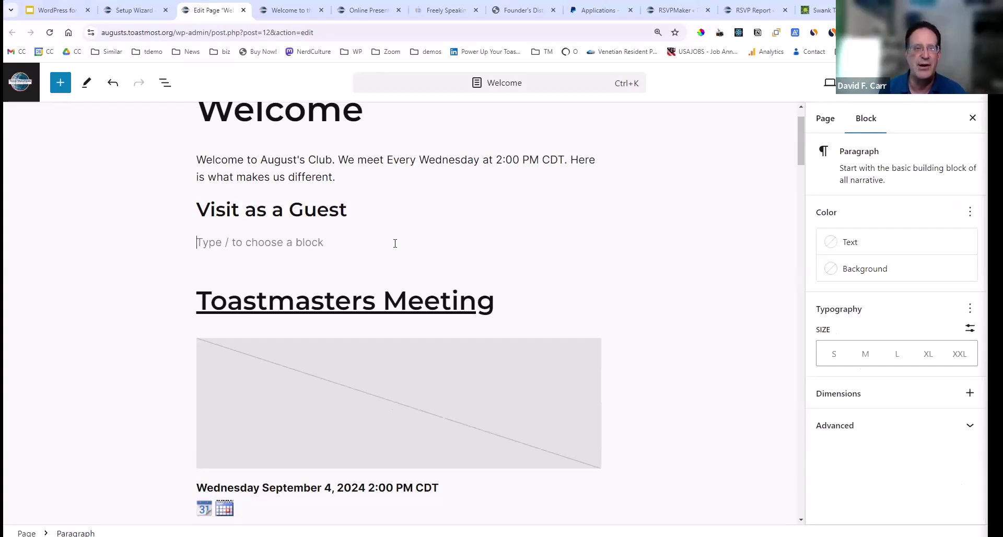
text(Thre)
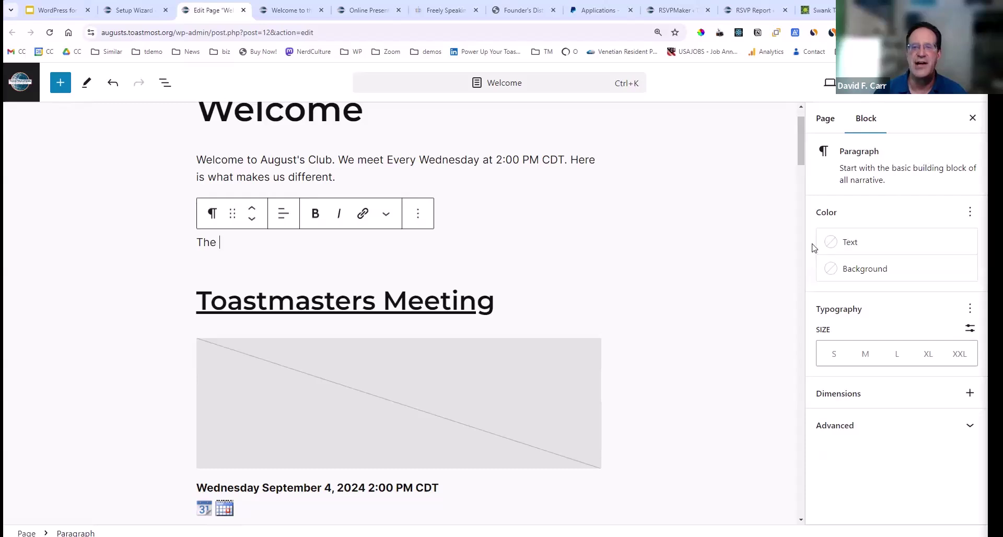
Try Loyal Blue as the new paragraph's text color, and set it to True Maroon
click(843, 244)
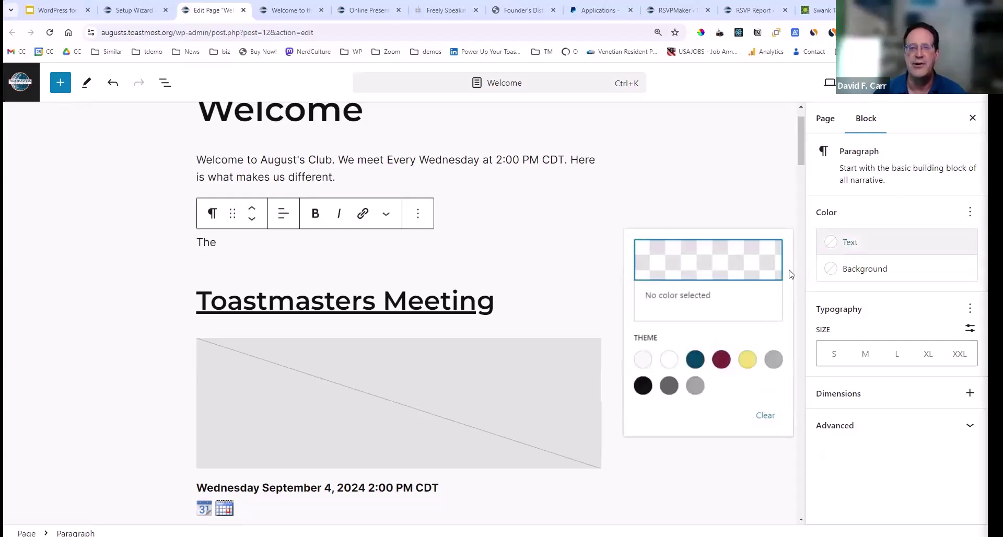
click(695, 361)
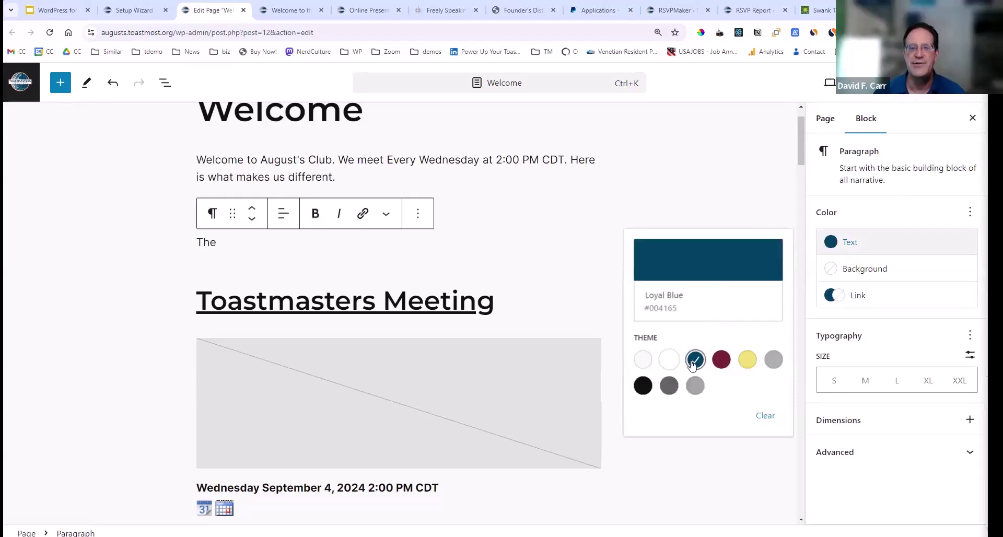
click(722, 360)
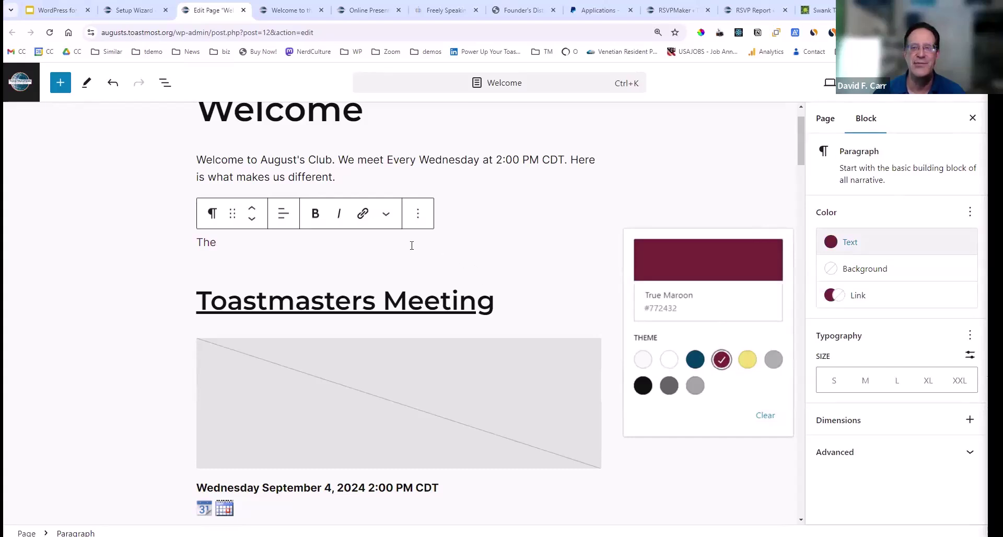
click(356, 241)
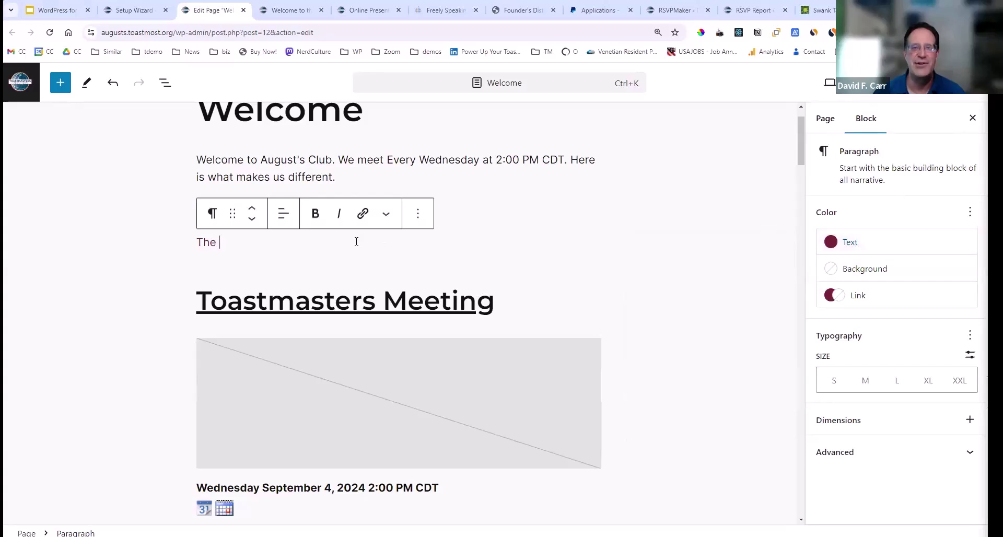
Give the new paragraph a Happy Yellow background and set its text size to Large
click(871, 277)
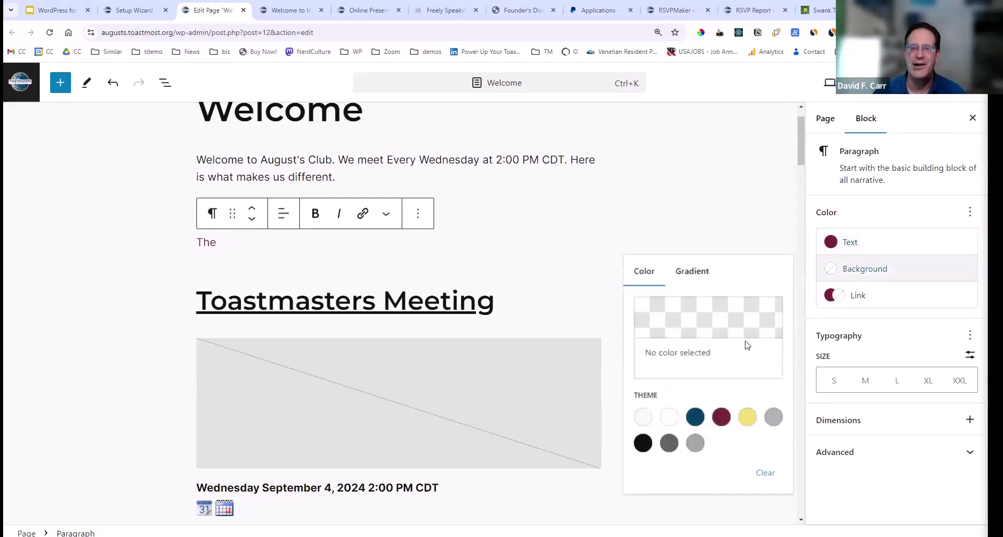
click(747, 416)
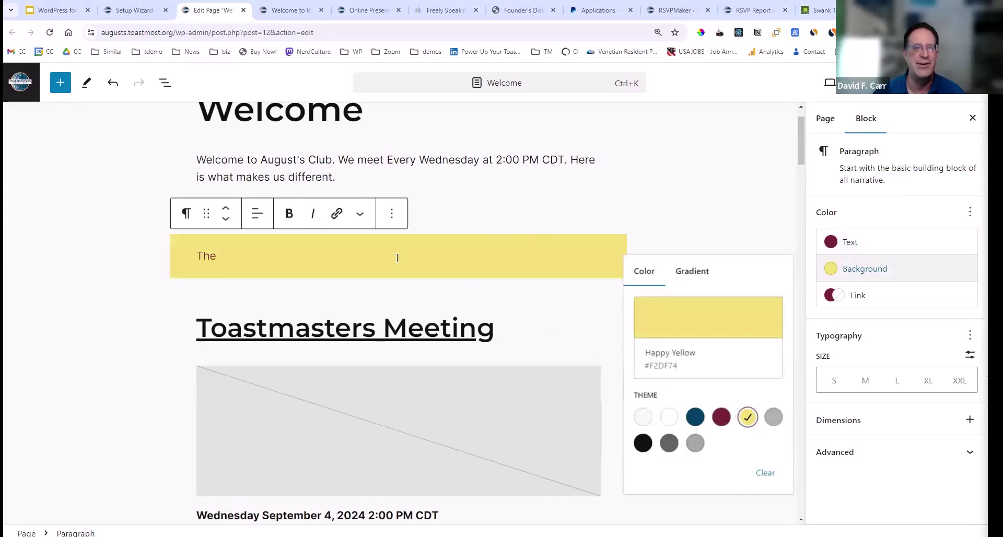
click(354, 259)
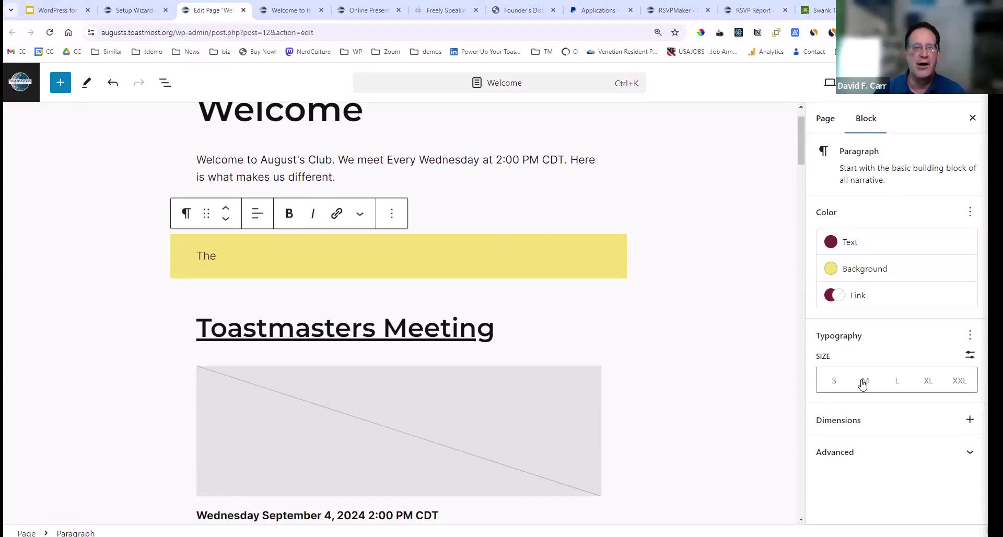
click(895, 388)
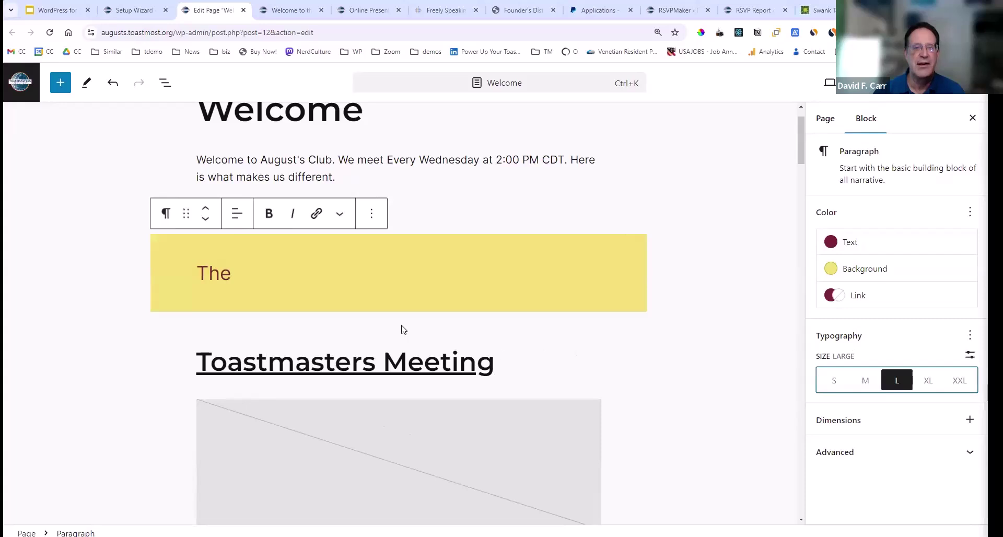
scroll(483, 292, down, 5)
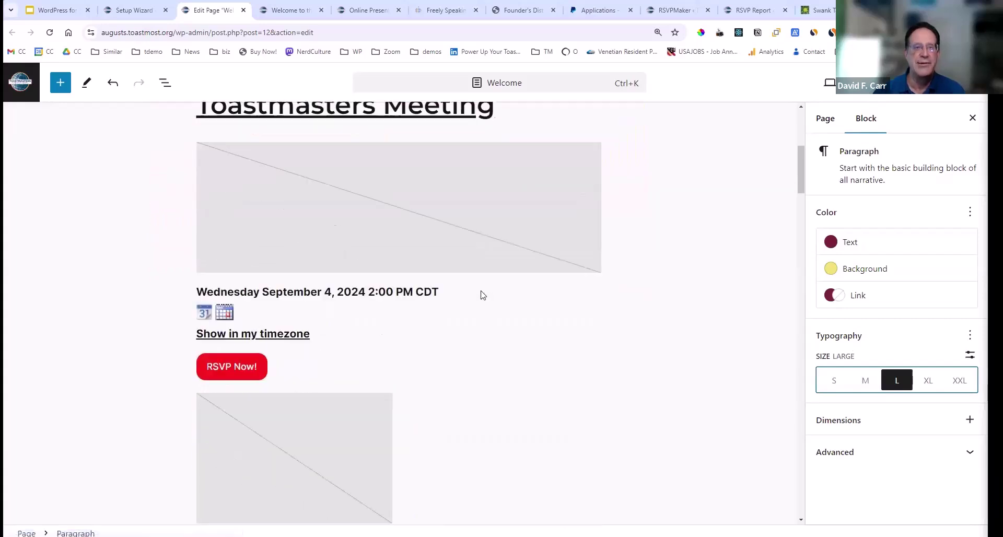
Add an Image block between the welcome paragraph and the "Visit as a Guest" heading, searching the block library for "image"
scroll(480, 290, up, 6)
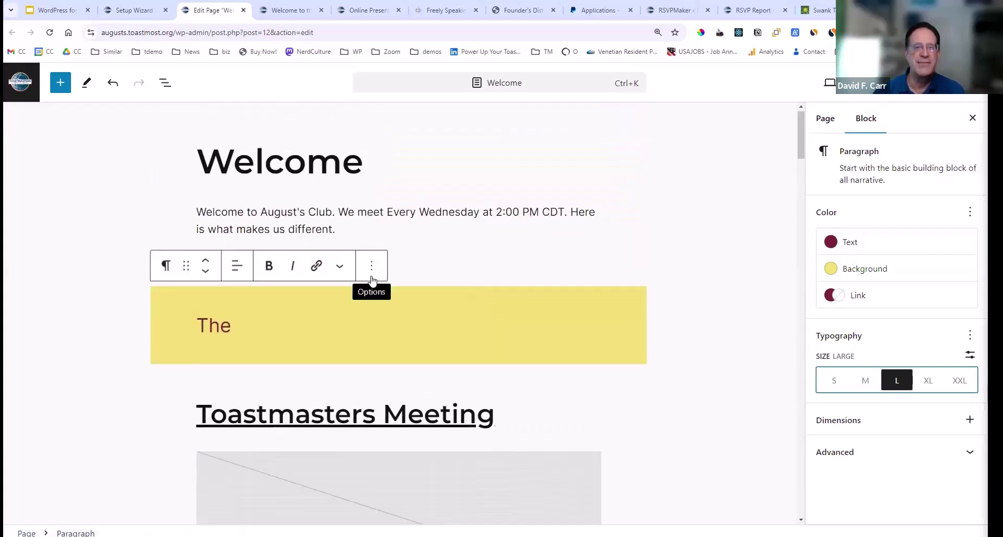
click(432, 234)
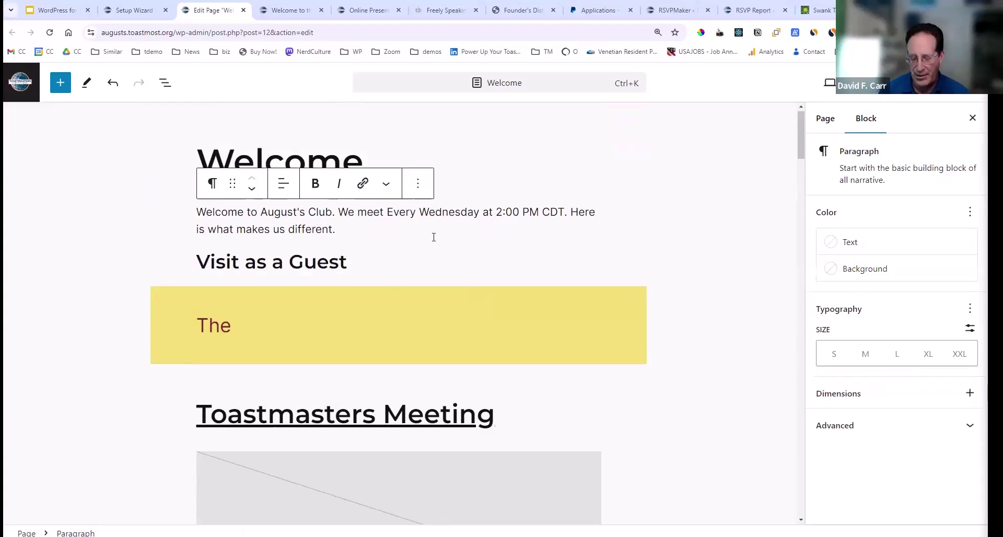
key(Return)
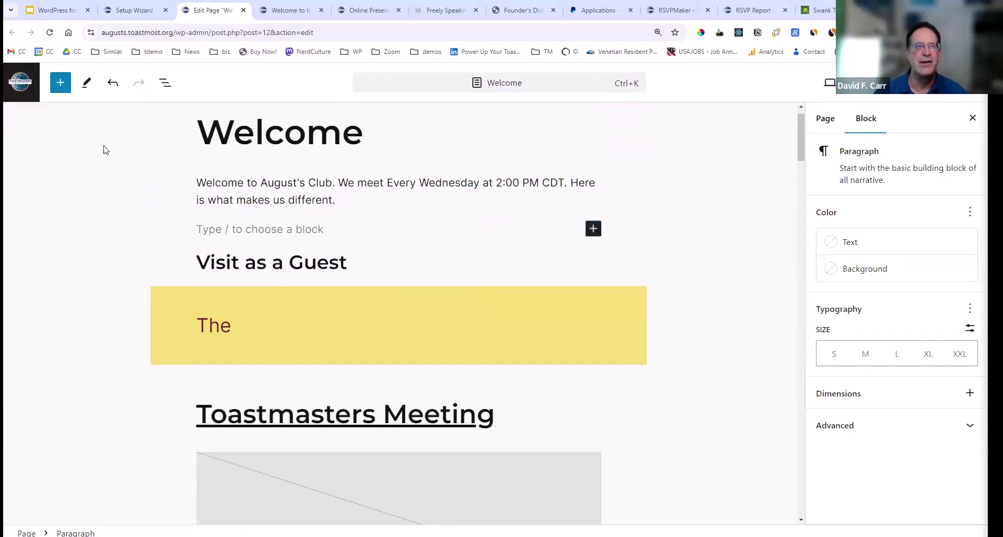
click(60, 83)
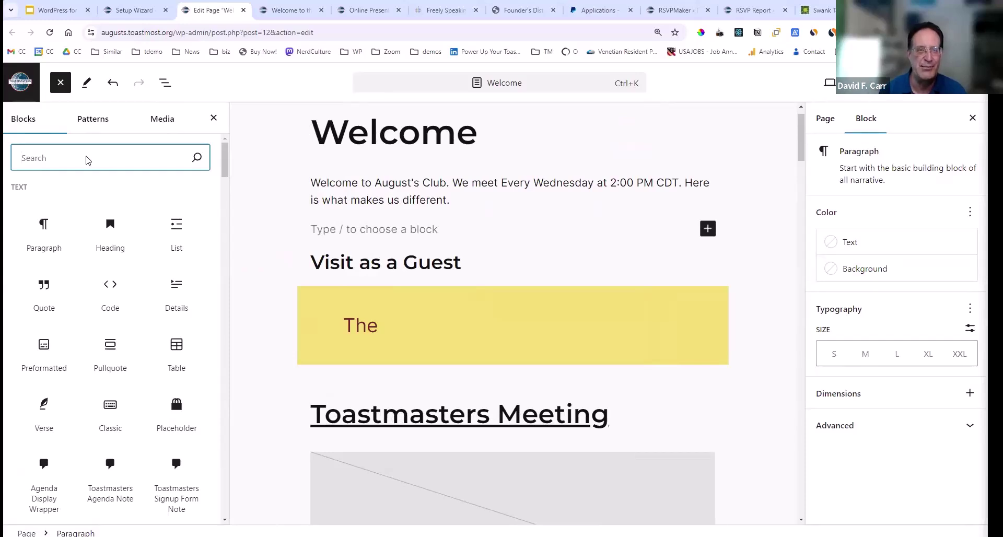
text(image)
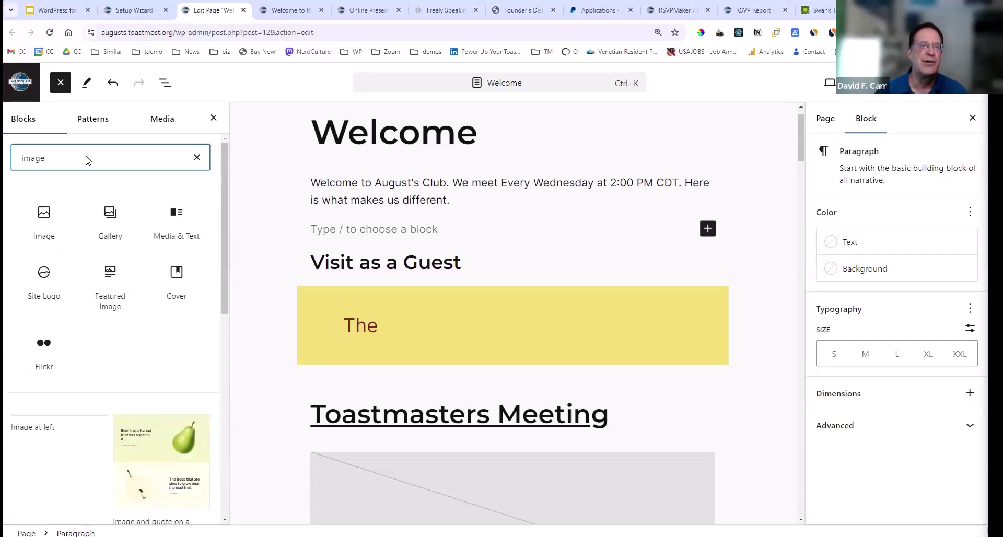
mouse_move(47, 226)
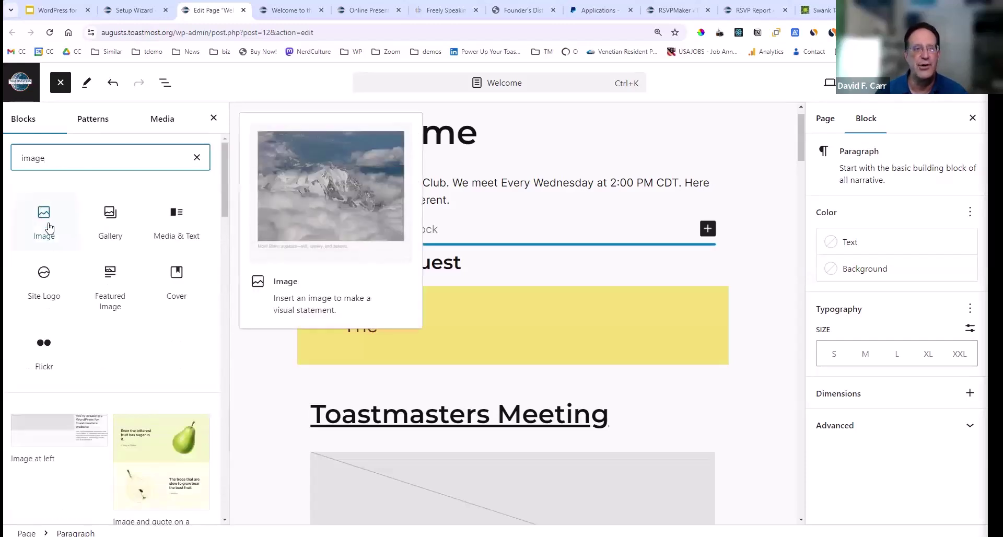
mouse_move(113, 219)
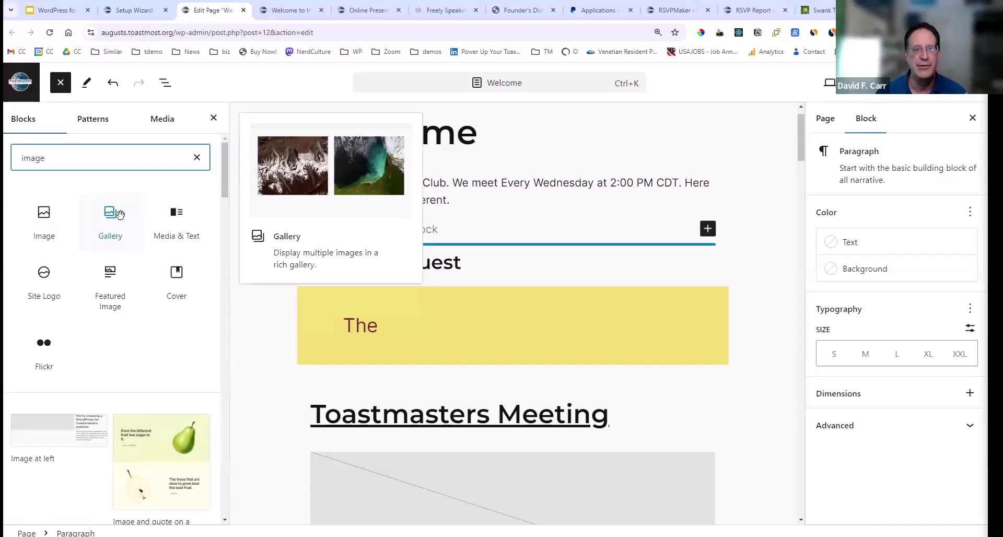
click(45, 218)
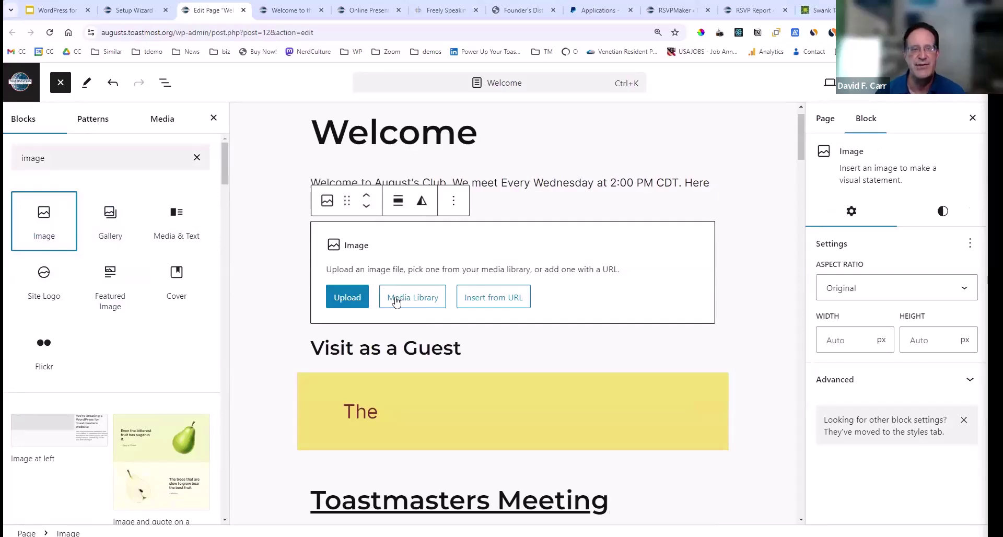
Upload books-1204029_1280.jpg from the backgrounds folder in Pictures into the new Image block
click(349, 301)
click(235, 298)
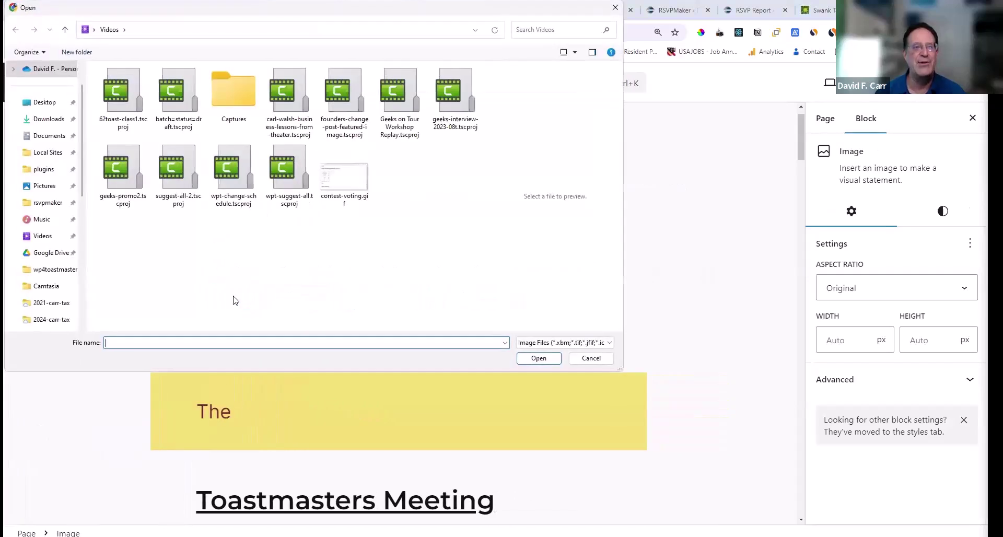
click(60, 186)
click(126, 95)
double_click(125, 94)
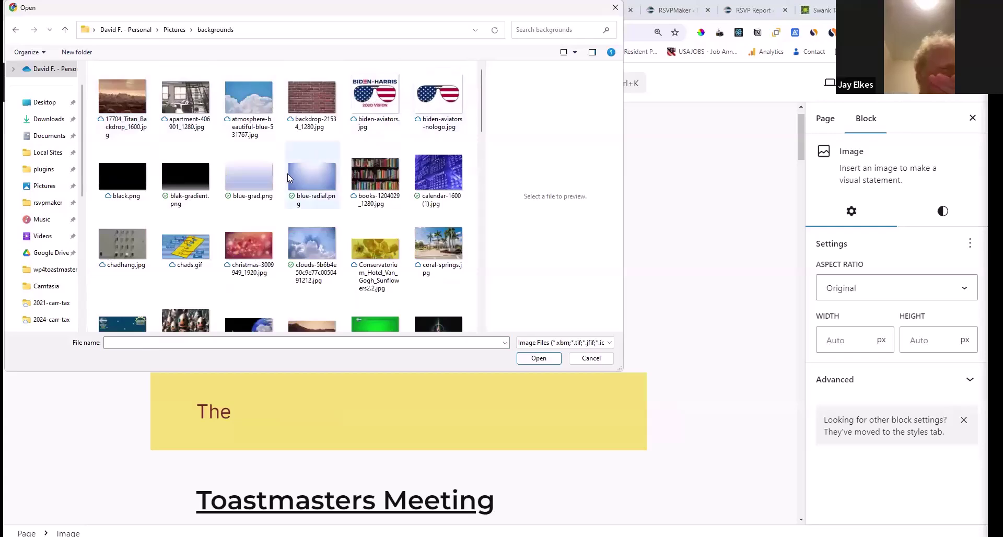
click(361, 200)
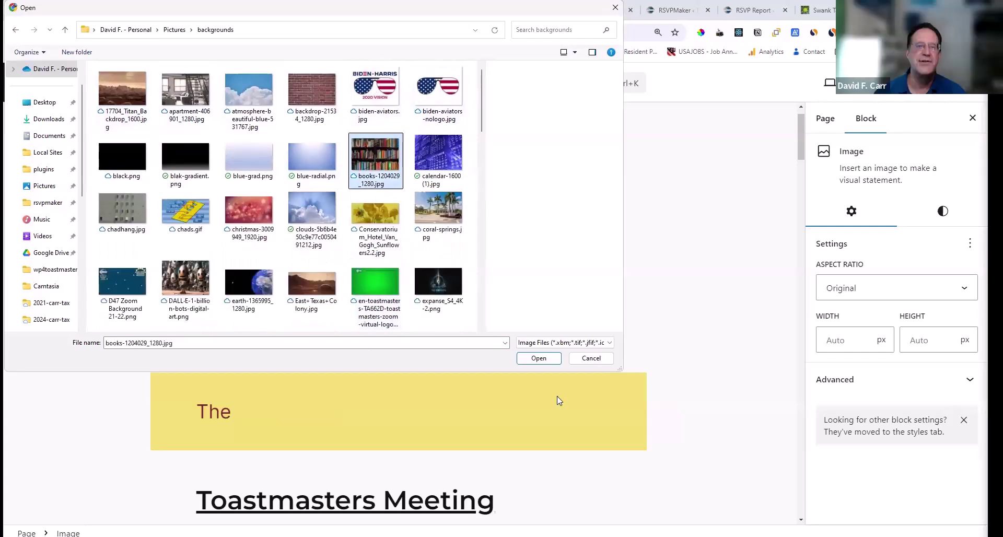
click(538, 359)
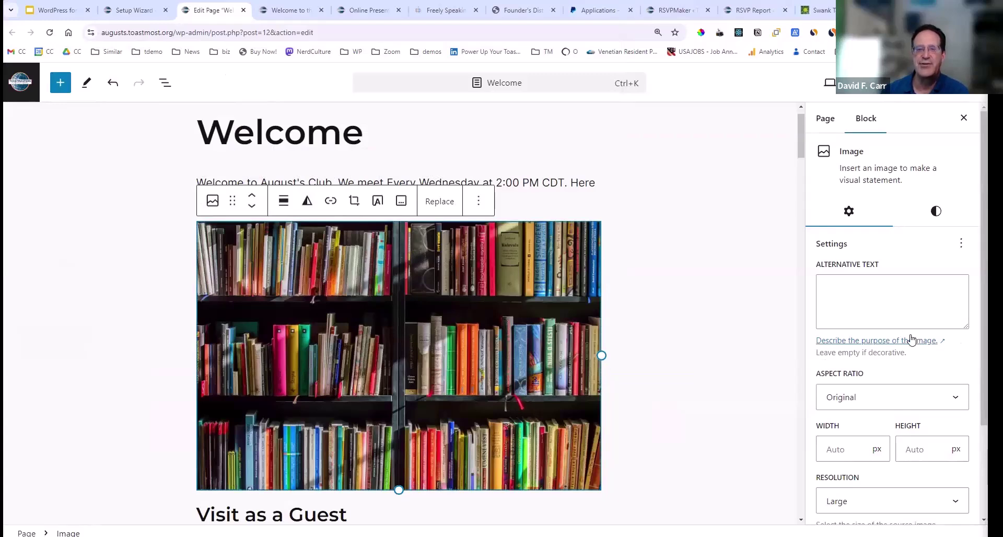
Try the Medium and Thumbnail resolutions on the bookshelf image, and return it to Large
scroll(912, 337, down, 2)
click(880, 386)
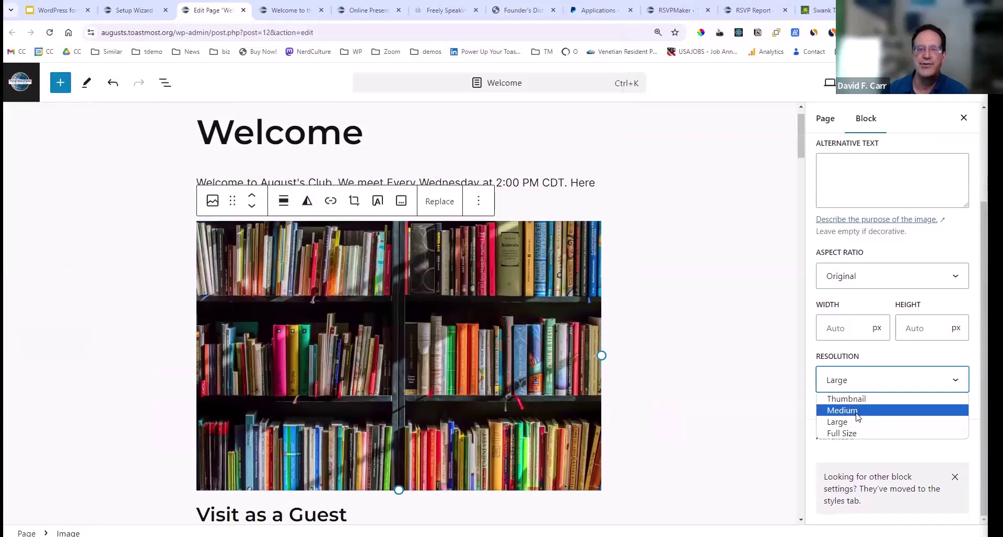
click(856, 416)
click(856, 386)
click(856, 399)
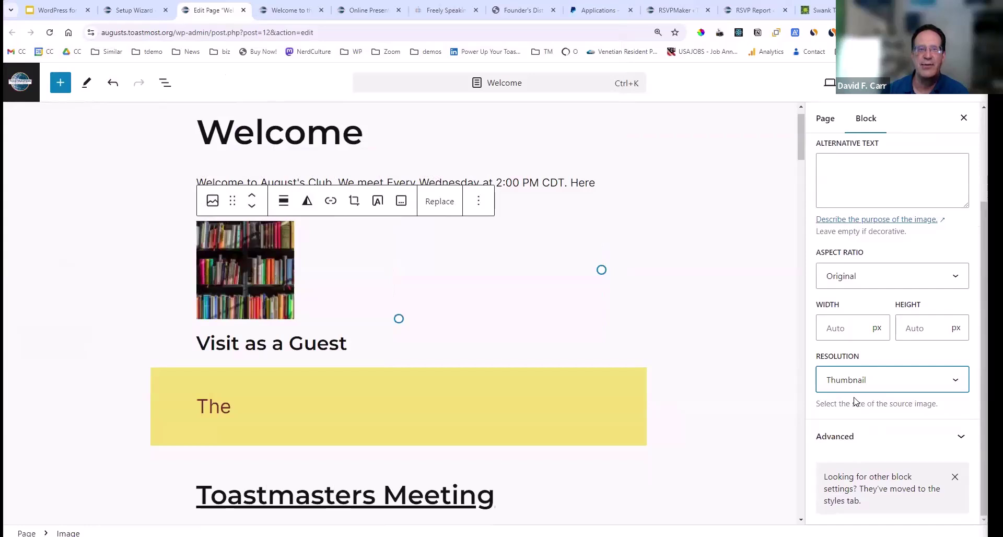
click(868, 388)
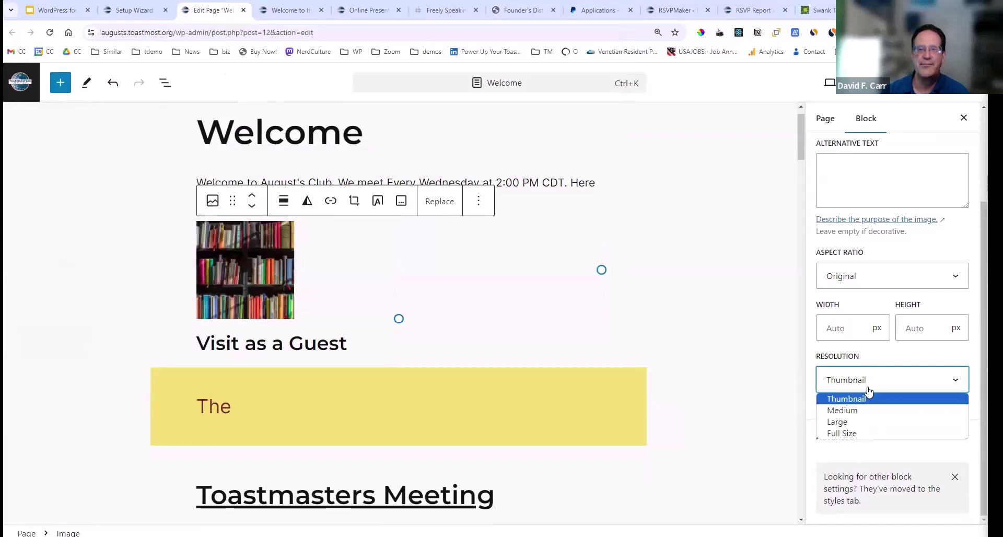
click(854, 422)
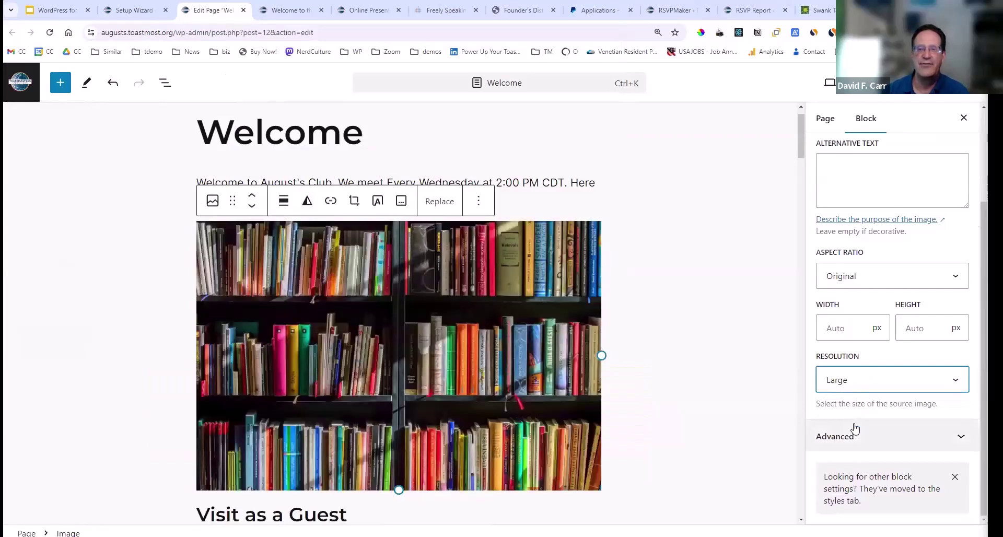
Try the Square - 1:1 and Portrait - 3:4 aspect ratios on the bookshelf image, and restore Original
click(936, 287)
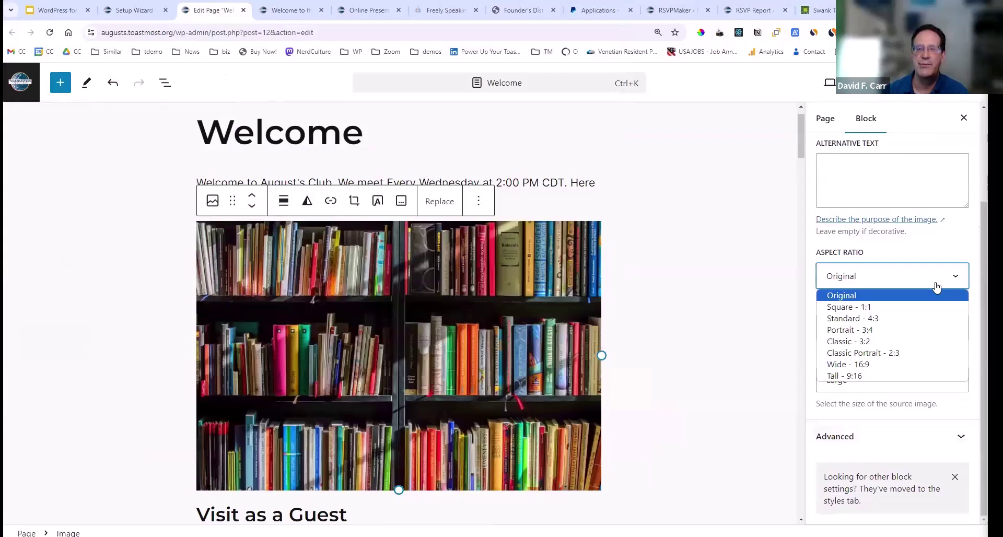
click(927, 307)
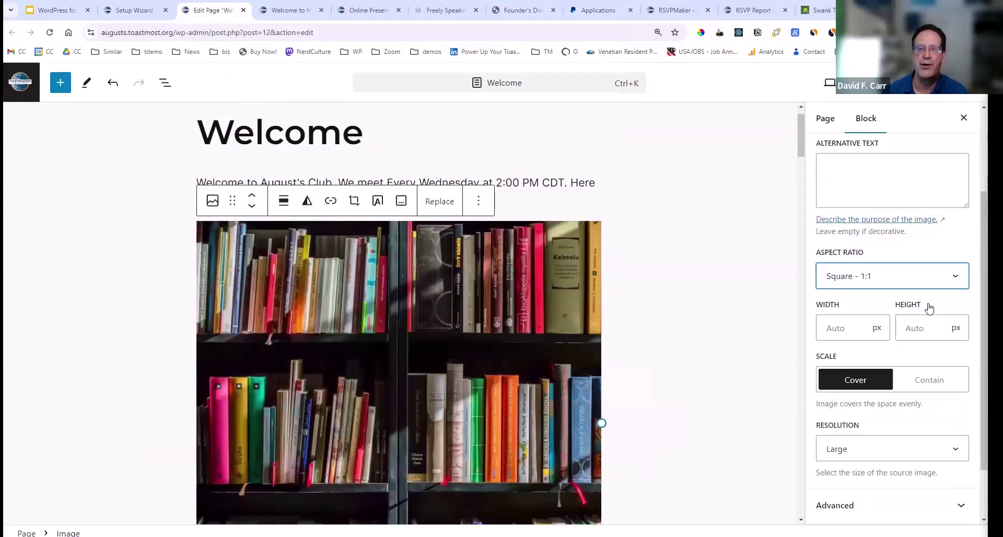
click(932, 281)
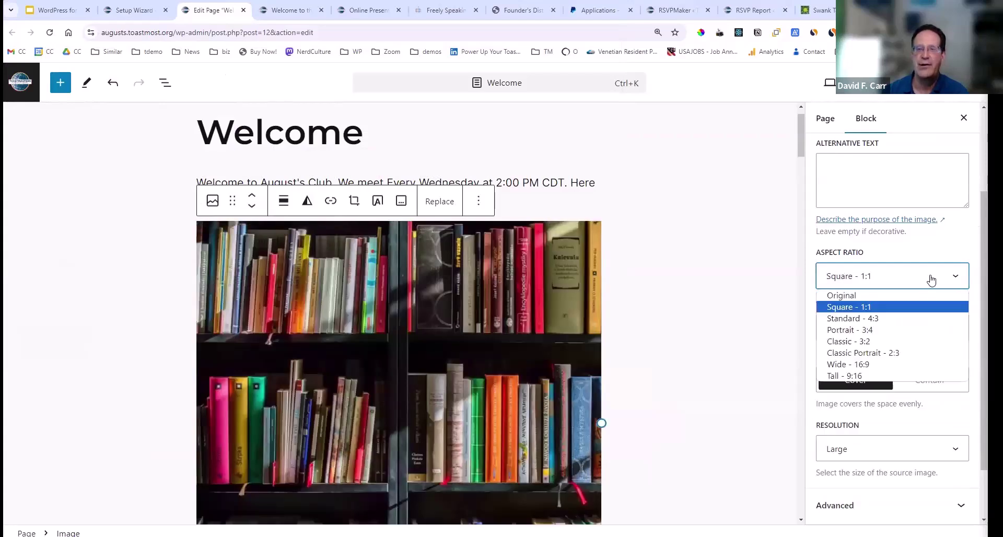
click(899, 334)
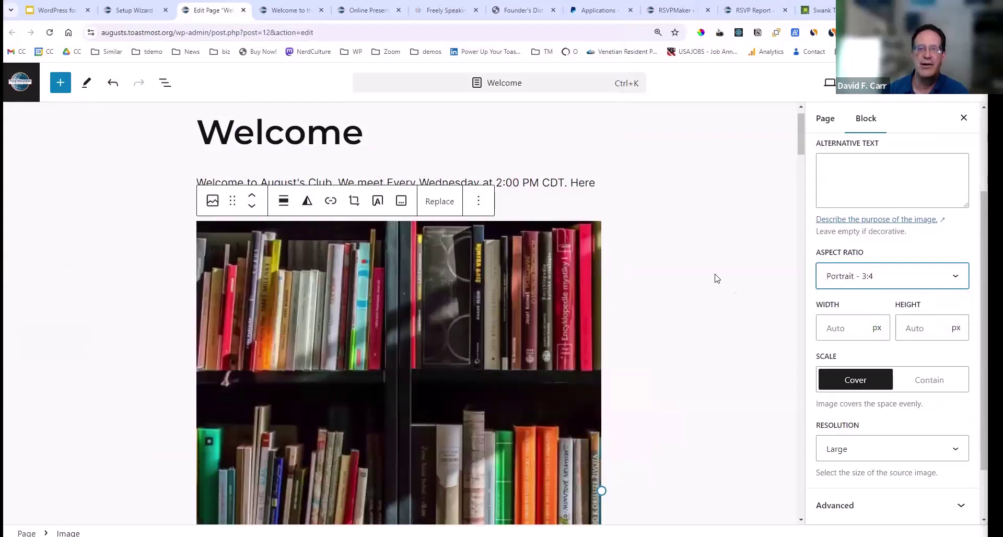
scroll(713, 271, down, 8)
scroll(711, 271, up, 6)
scroll(711, 271, up, 3)
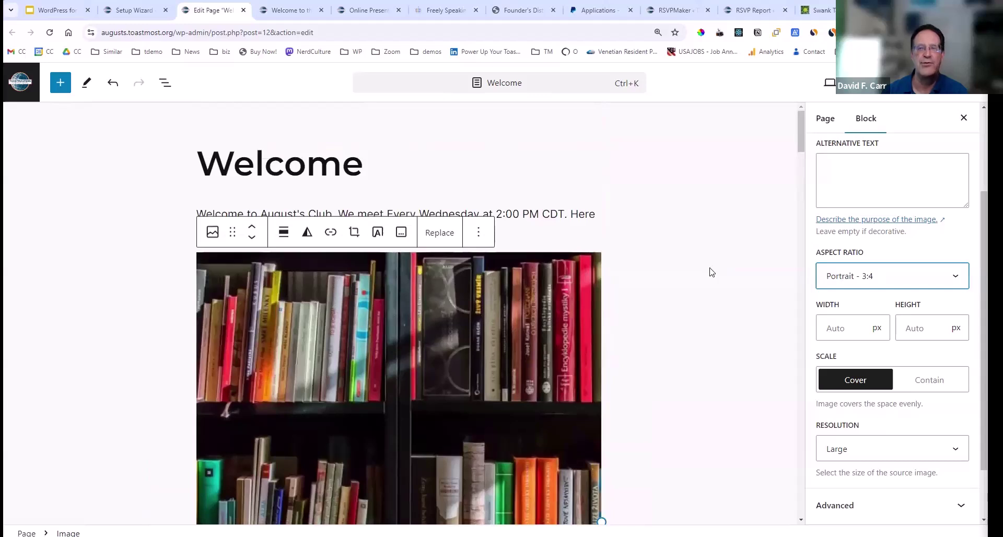
click(896, 282)
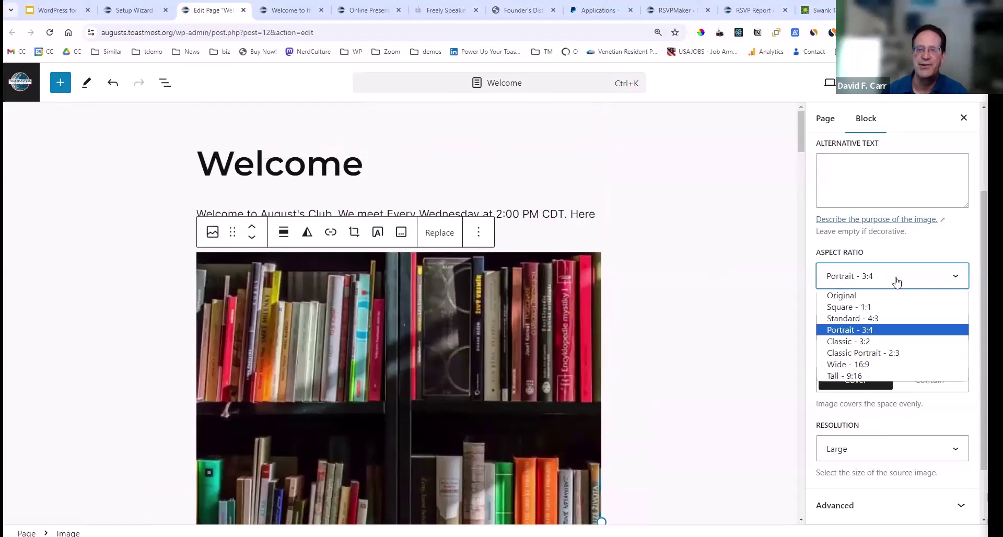
key(Escape)
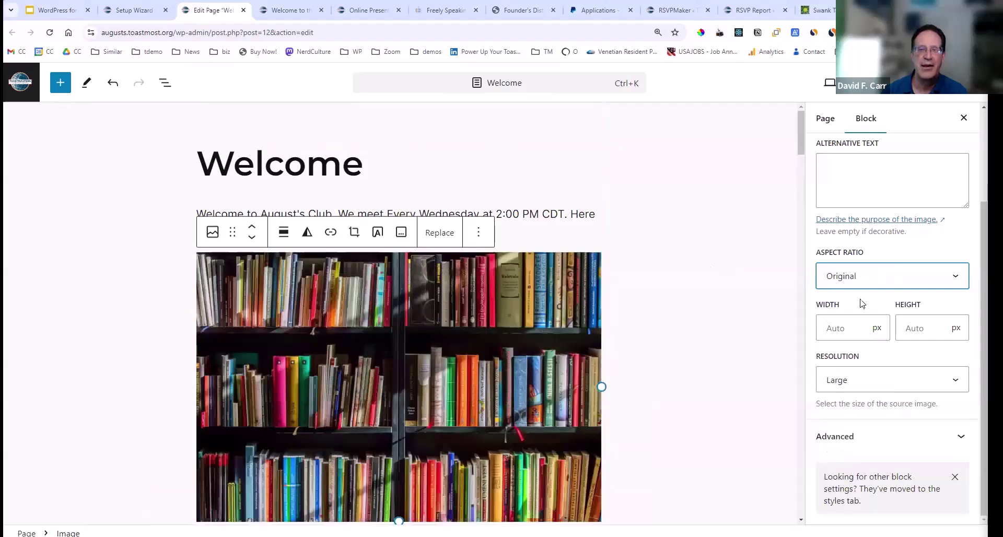
Set the bookshelf image's alternative text to "Library"
scroll(721, 312, down, 3)
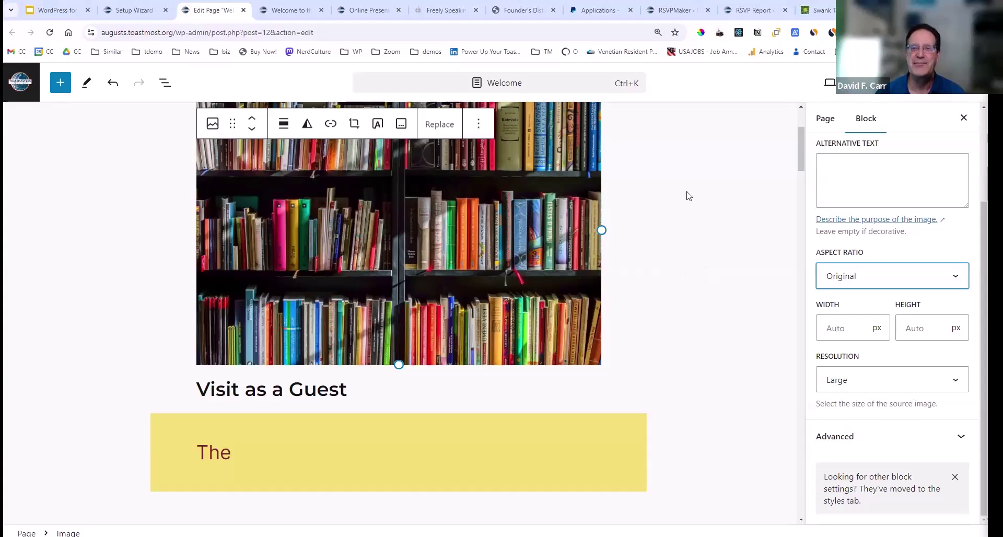
click(877, 175)
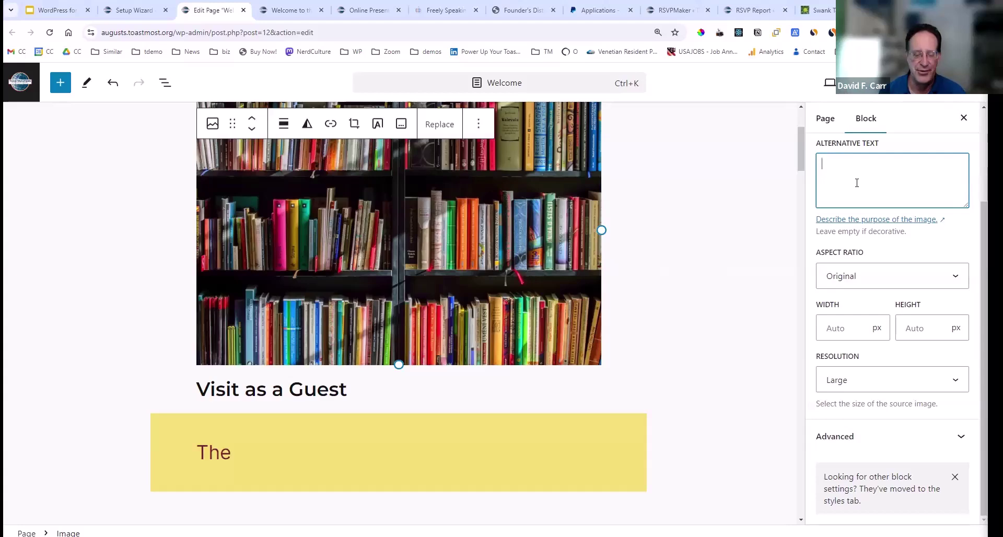
text(library)
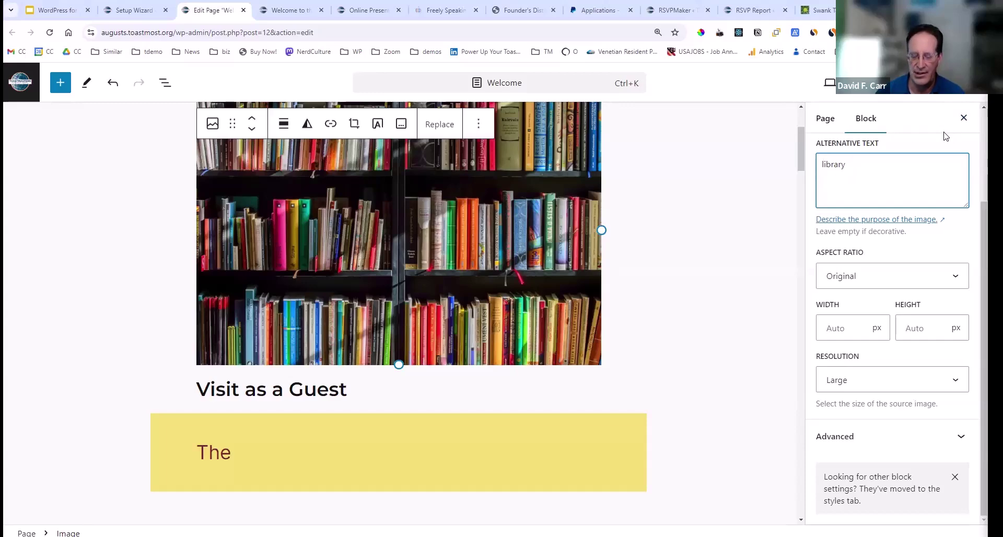
key(Delete)
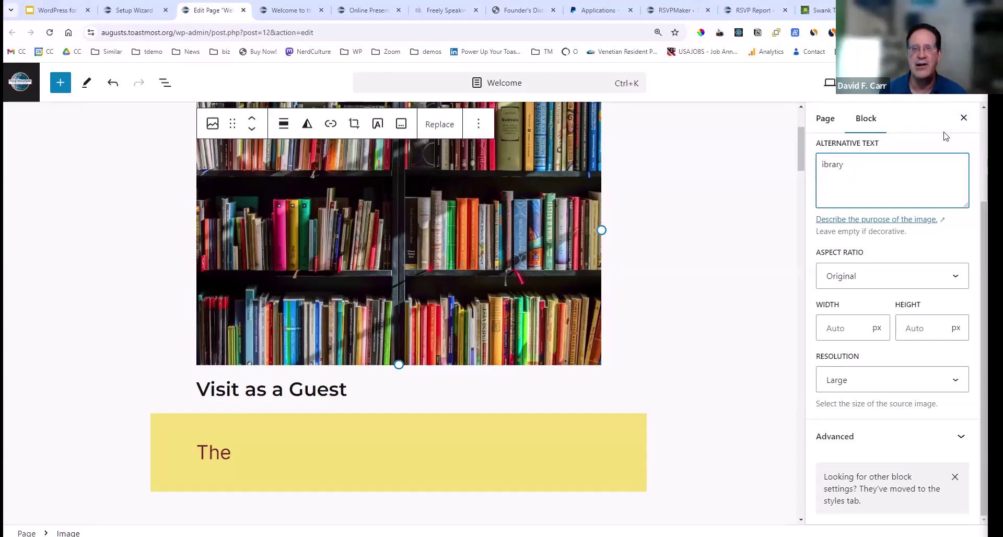
text(L)
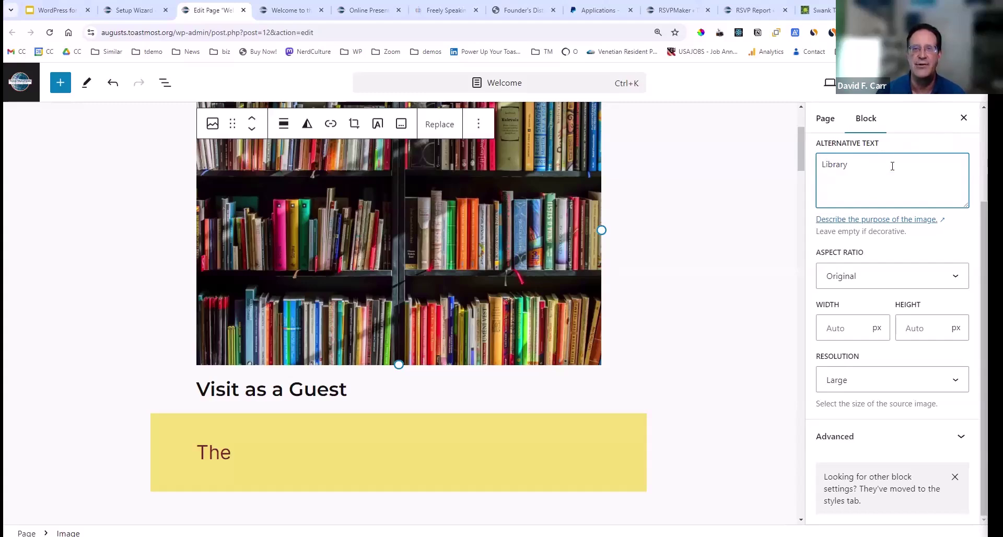
Add an empty paragraph between the welcome text and the bookshelf image
scroll(740, 224, down, 10)
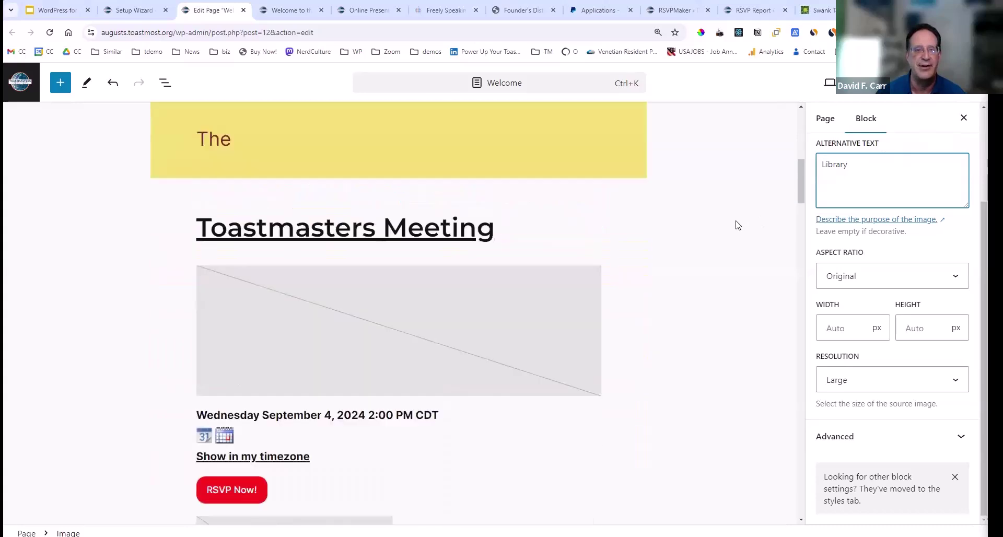
scroll(738, 223, up, 12)
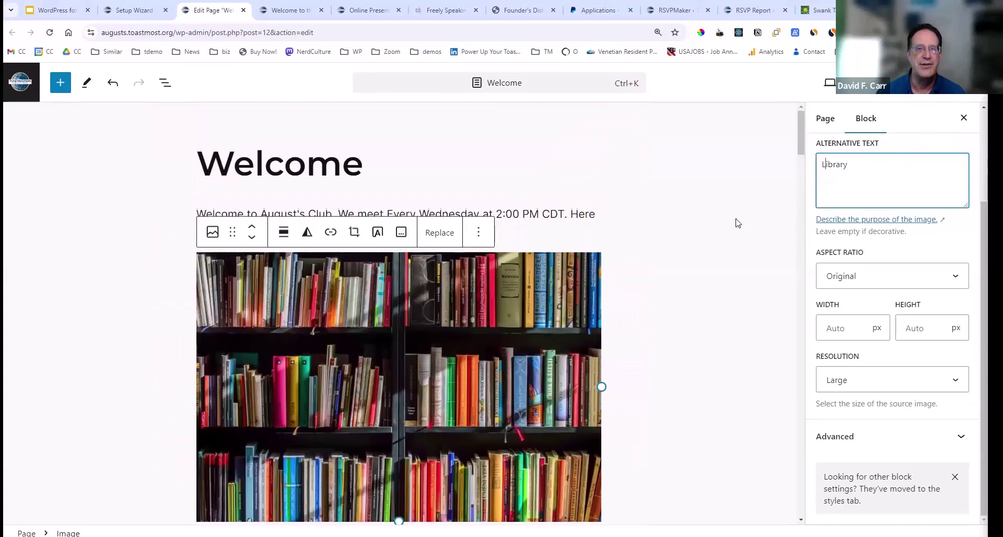
click(547, 215)
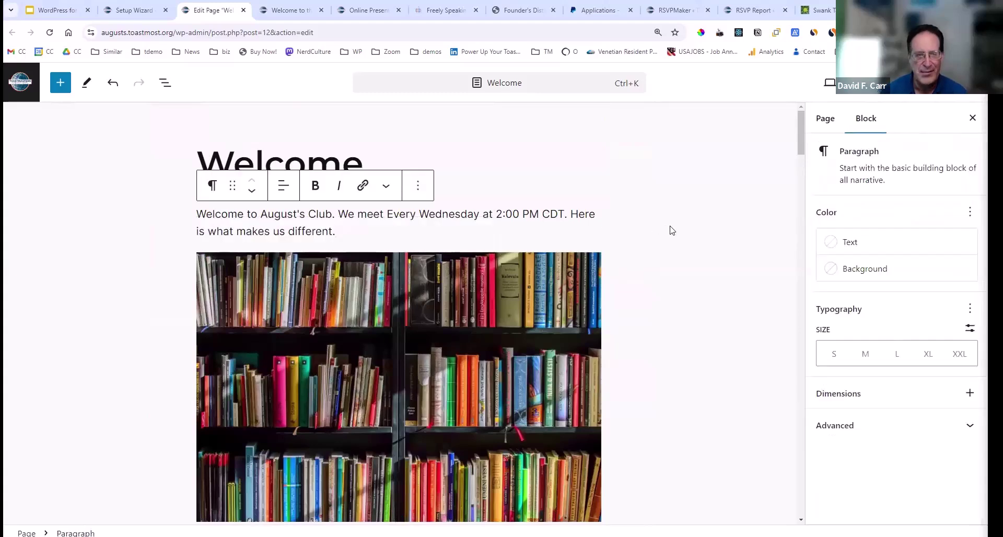
key(Return)
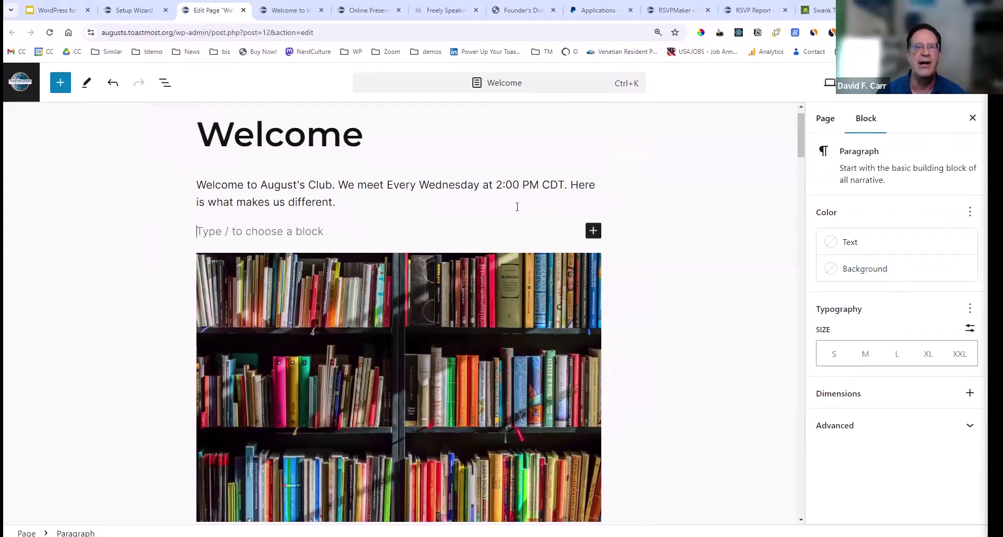
click(593, 230)
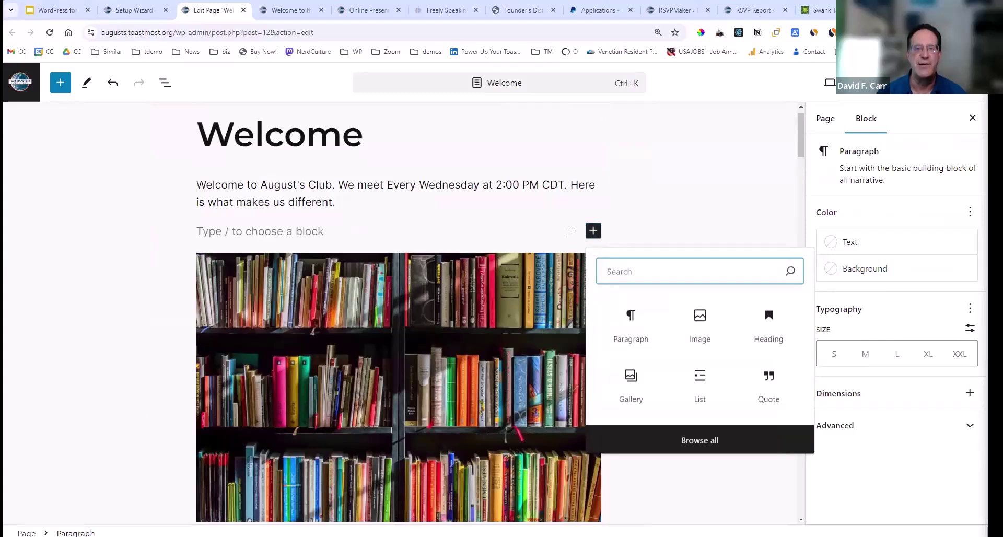
click(698, 246)
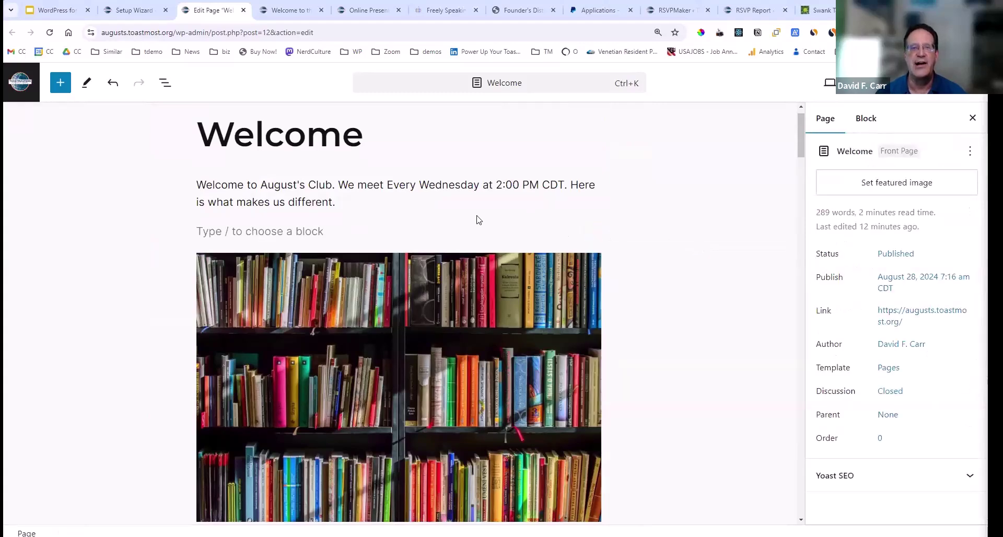
Search the block library for "colum" and insert a Columns block with the 50 / 50 layout at the end of the page
click(60, 83)
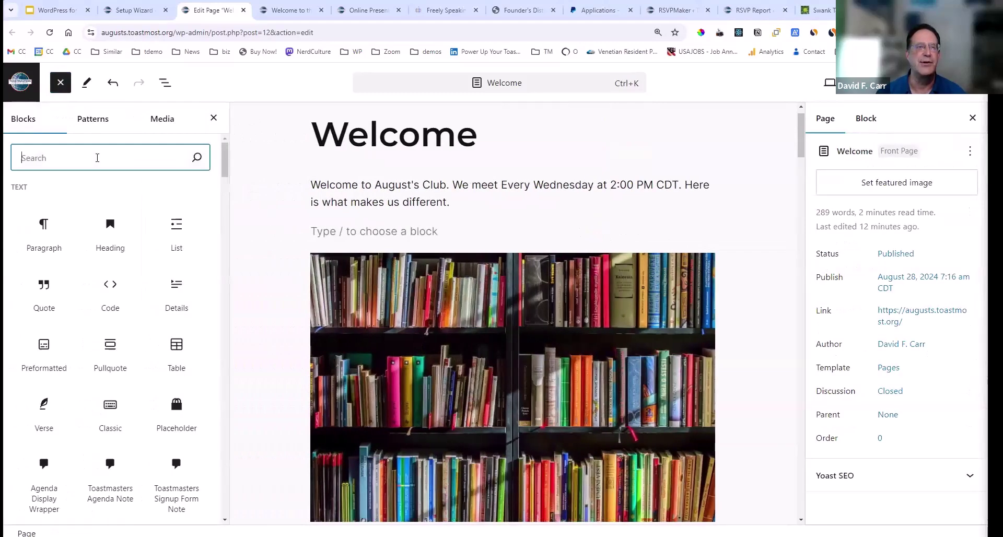
text(colum)
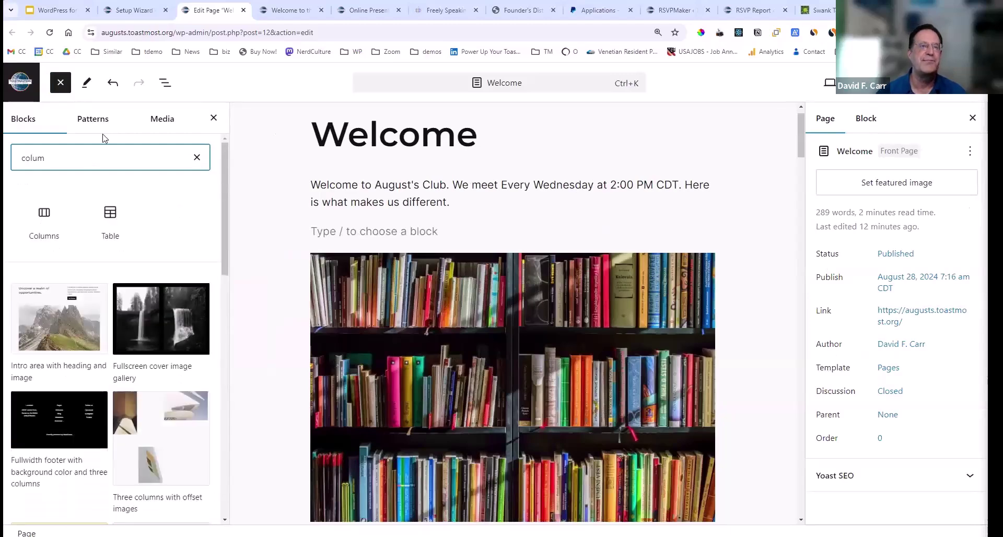
click(55, 219)
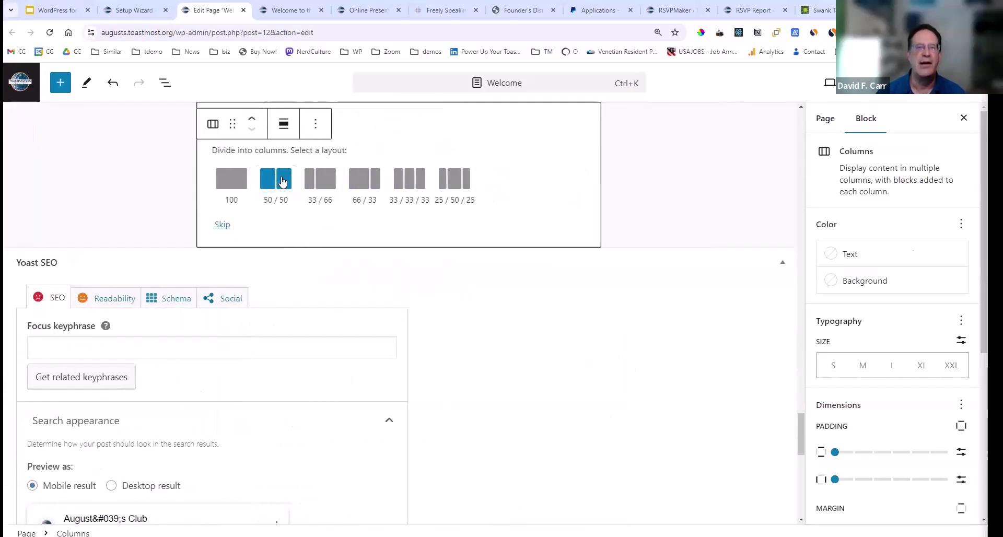
click(284, 183)
Add a Heading block reading "Pro" to the first column
scroll(392, 174, up, 4)
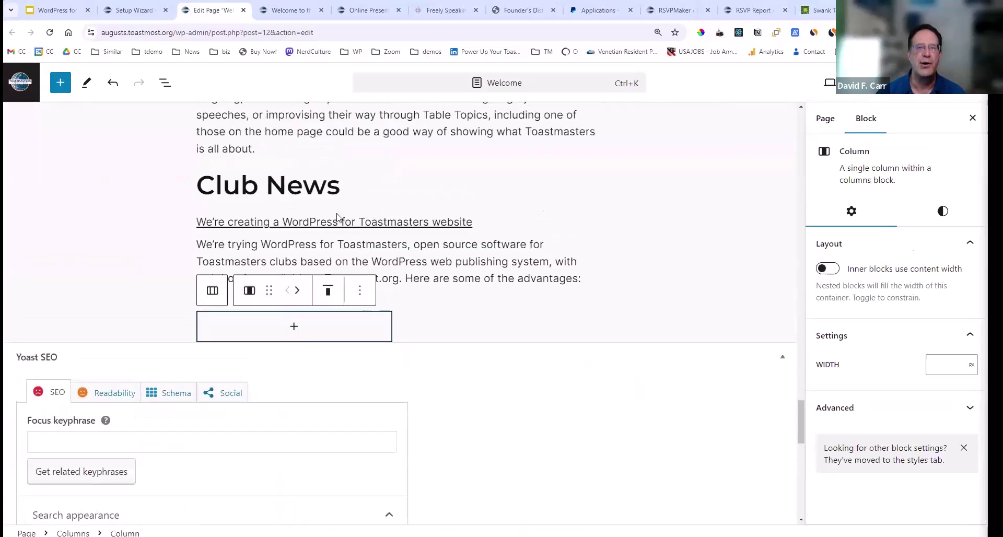
click(294, 327)
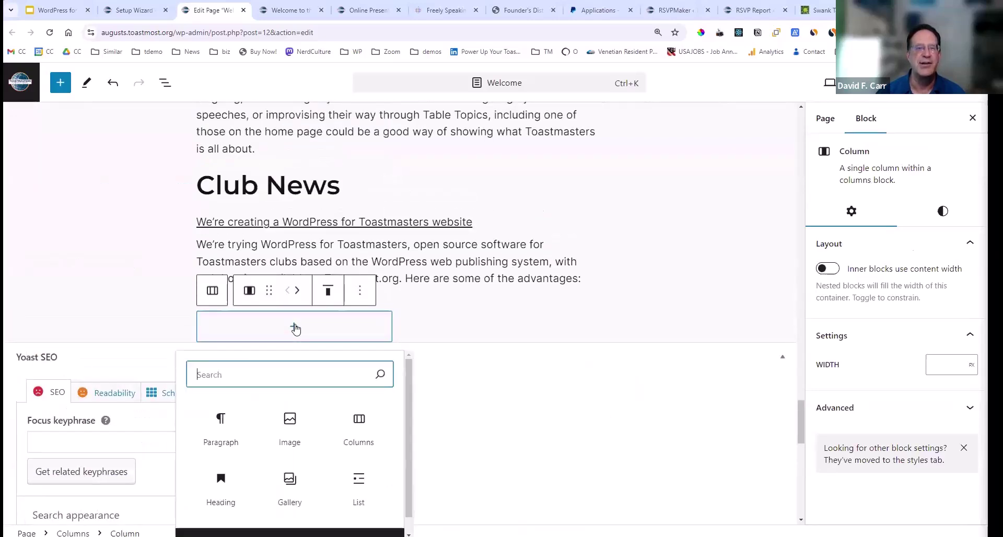
click(219, 485)
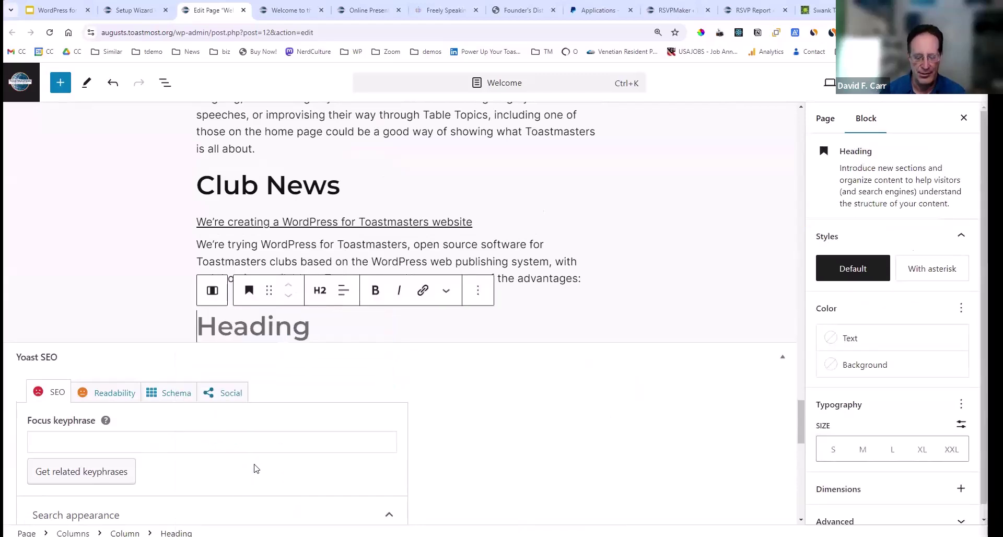
text(Pro)
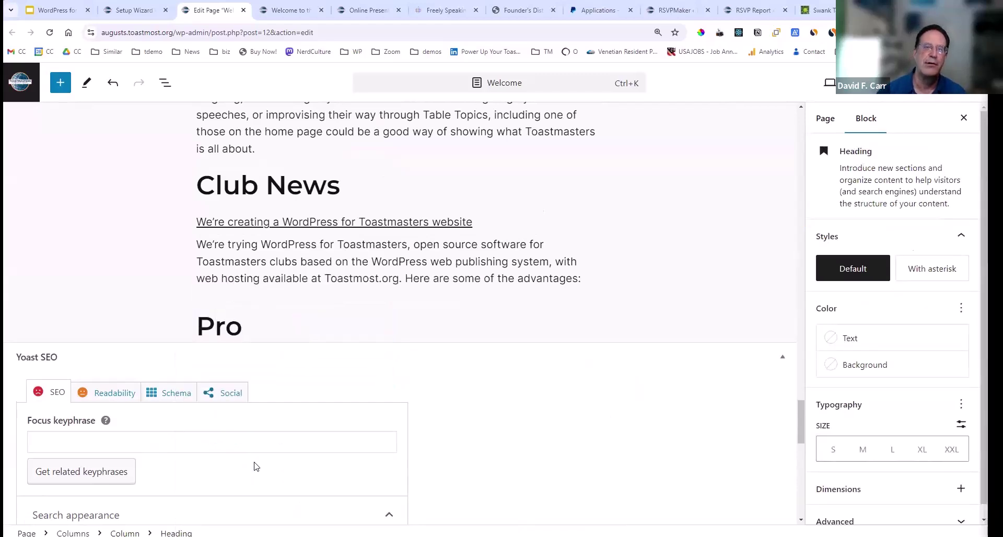
Add a Heading block reading "Con" to the second column, followed by a bulleted list item "kkkk"
click(532, 322)
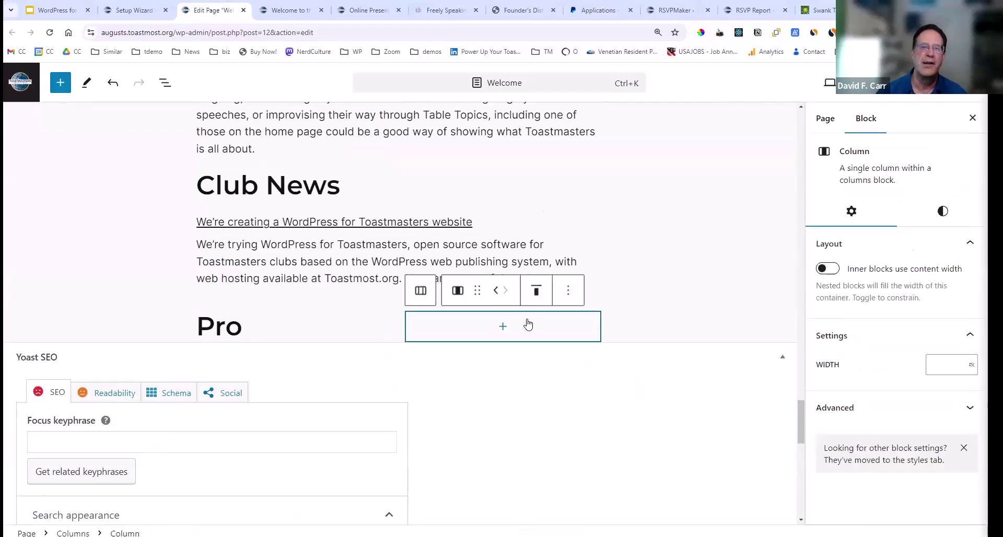
click(504, 326)
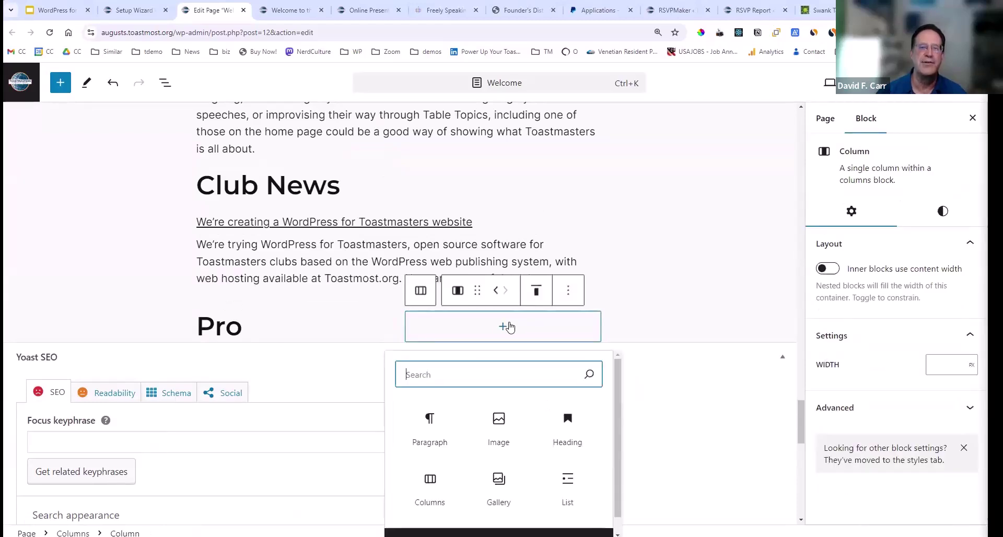
click(567, 422)
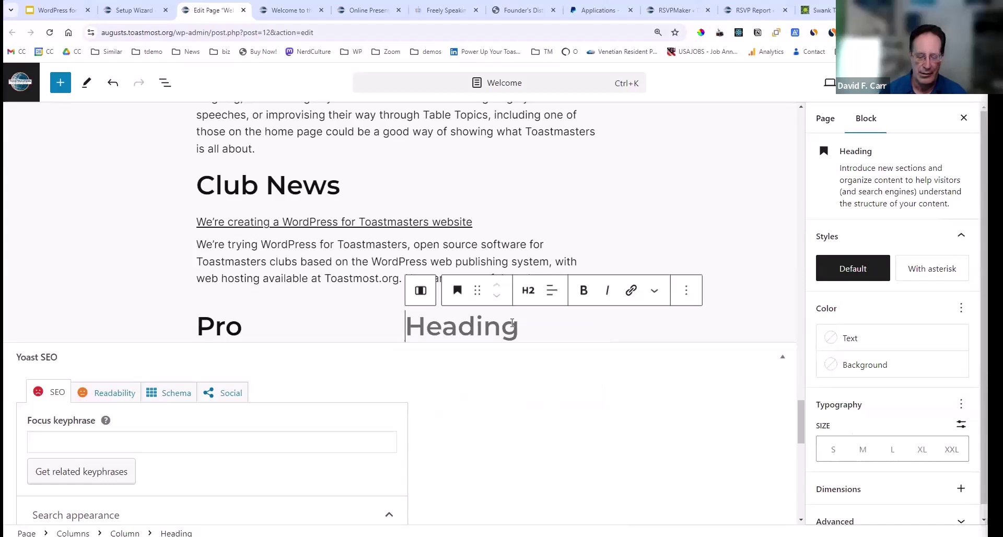
text(Con)
key(Return)
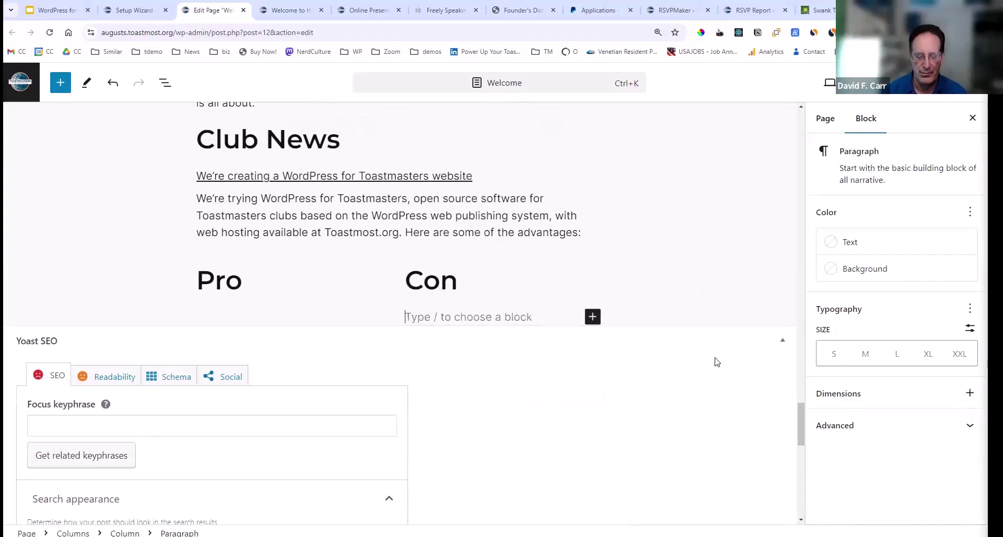
text(- )
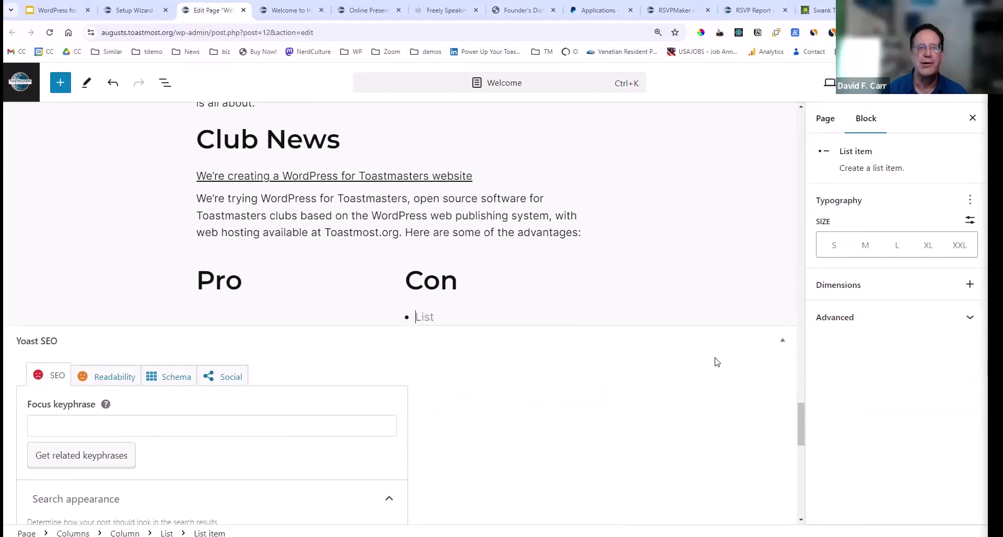
text(kkkk)
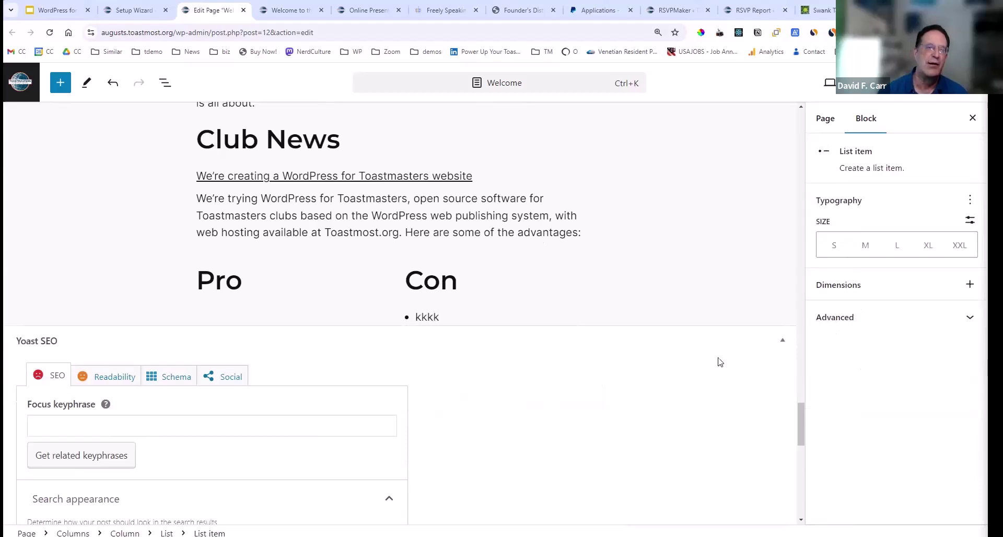
Add a paragraph containing "***" below the "Pro" heading in the first column
click(230, 309)
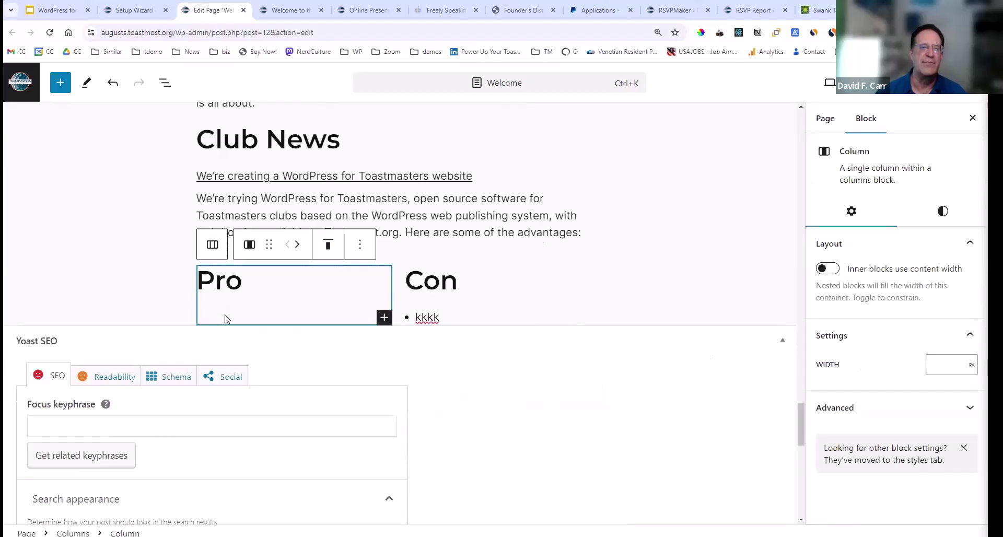
click(266, 284)
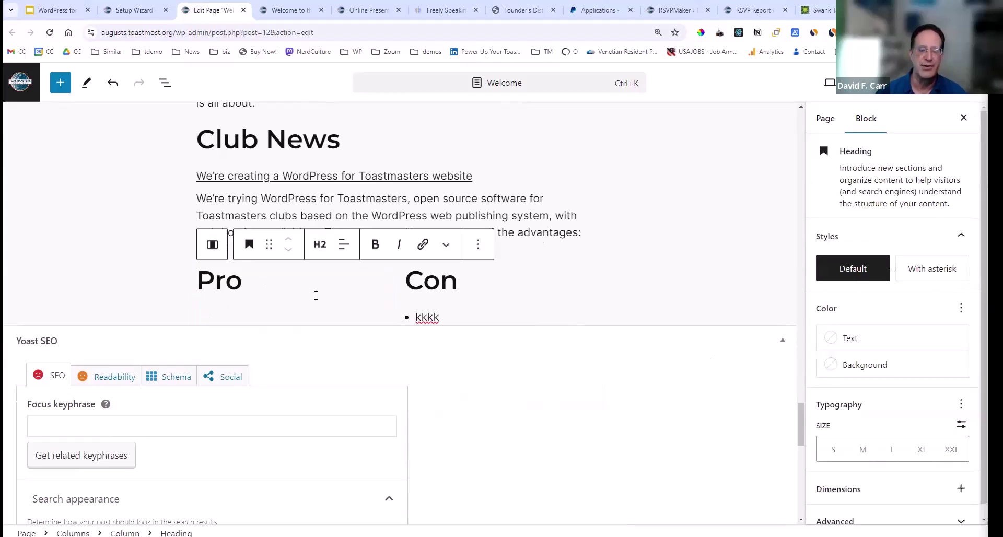
key(Return)
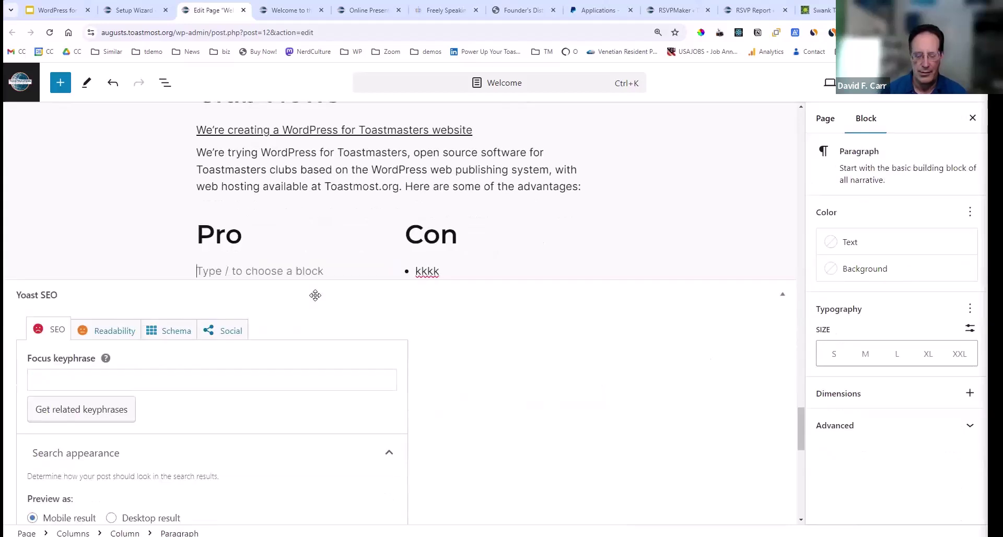
text(***)
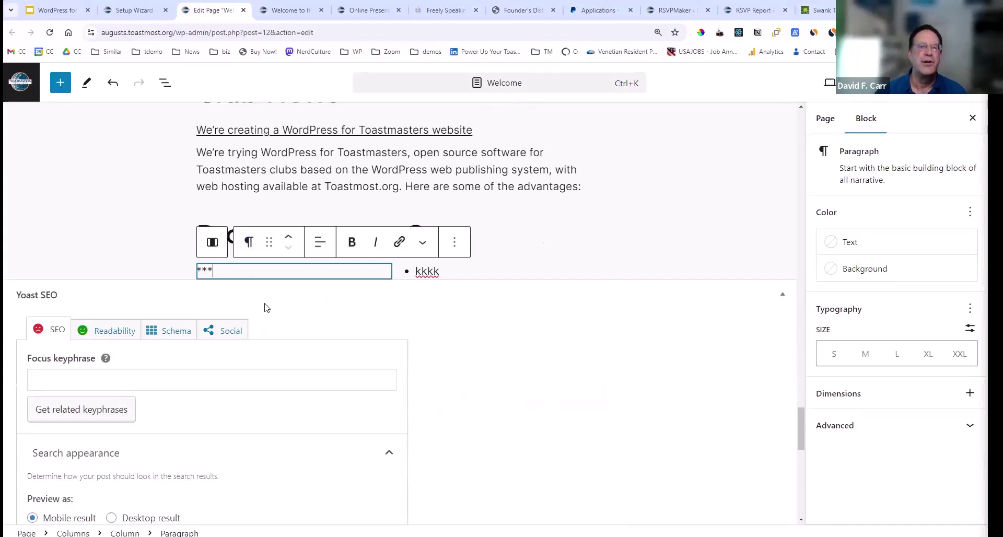
click(277, 294)
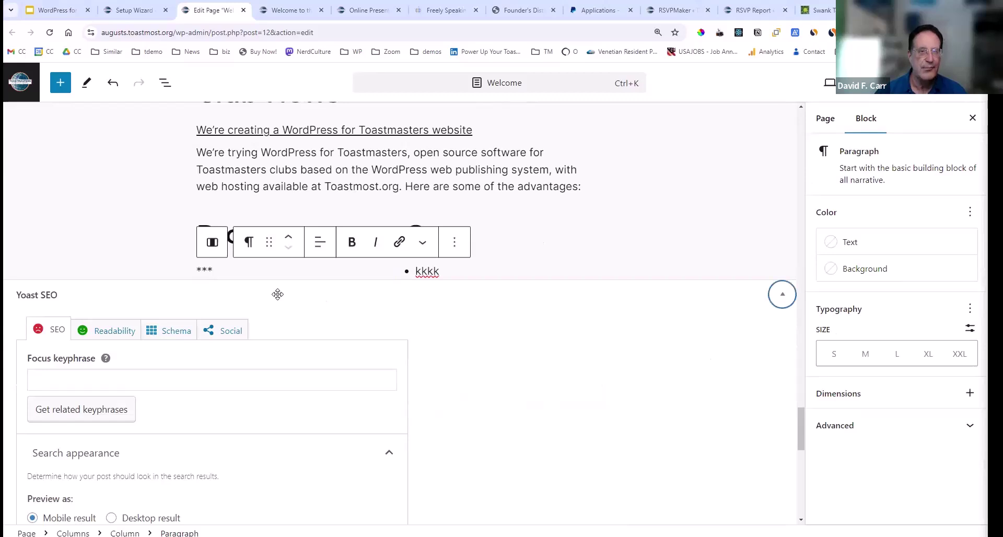
Show the page's block structure in List View and select each of the two columns in turn
click(165, 83)
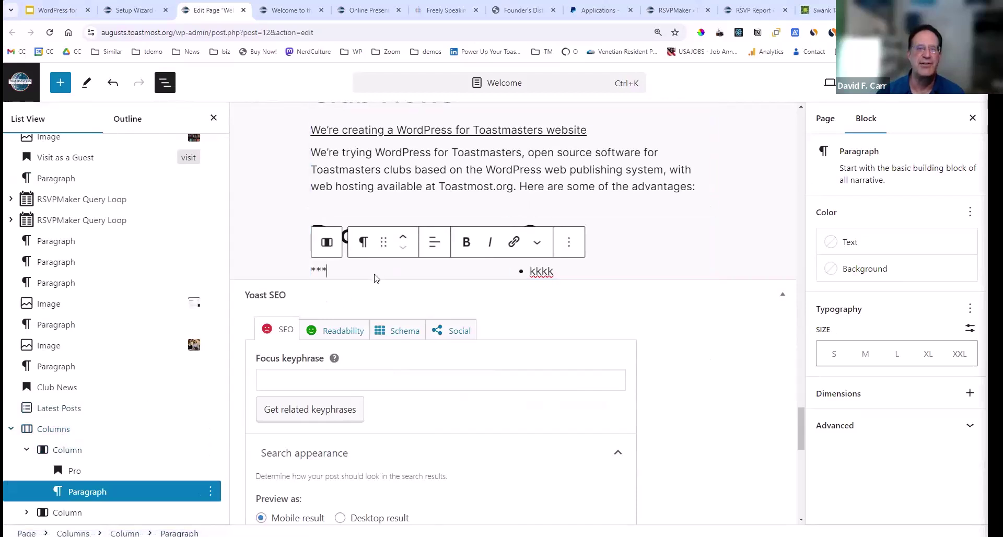
click(164, 85)
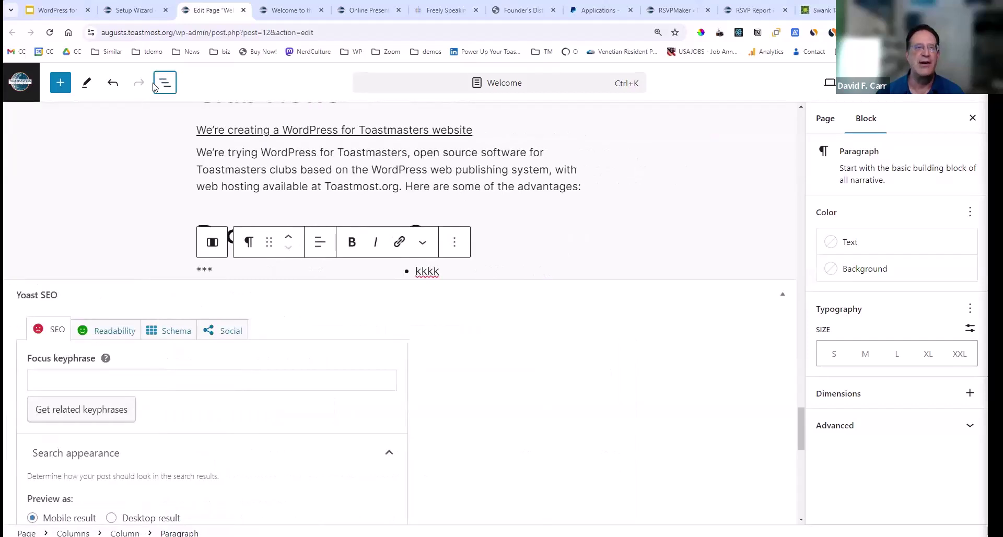
click(162, 87)
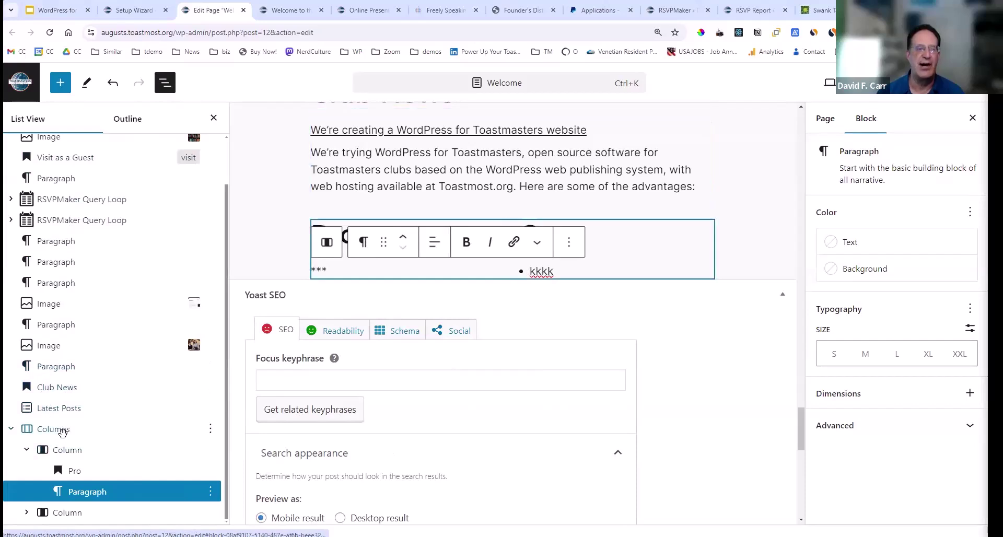
click(63, 453)
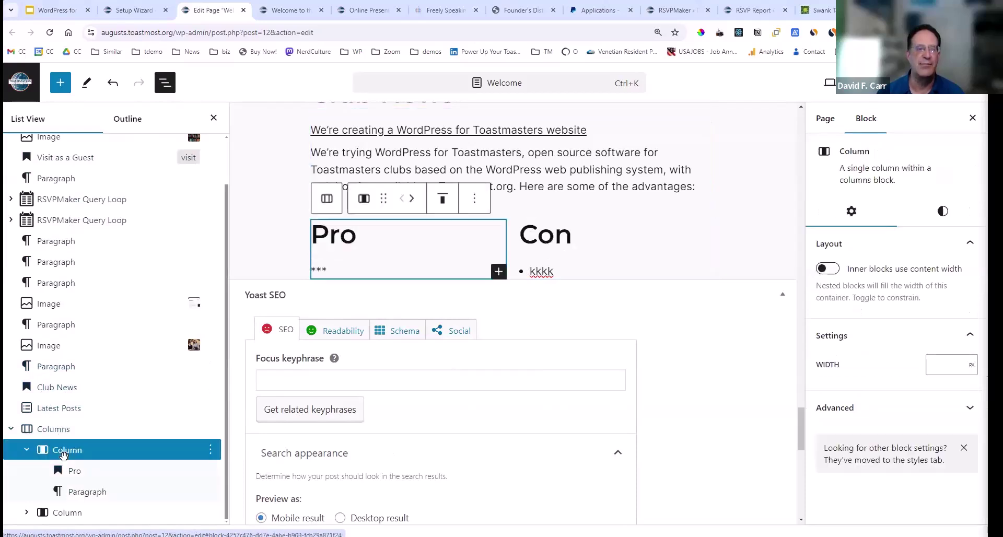
click(67, 512)
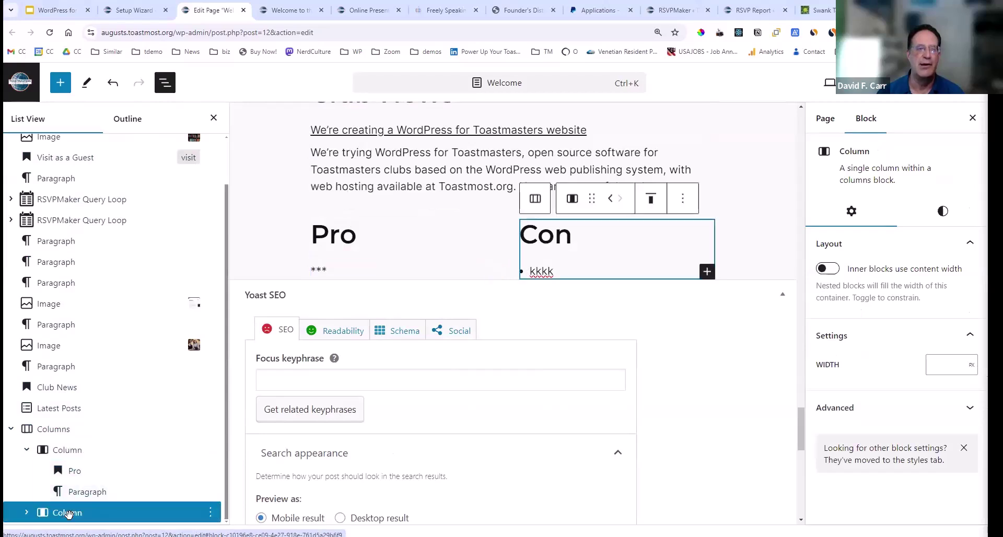
Try True Maroon as the background color of the "Pro" column, and set it to Happy Yellow instead
click(67, 450)
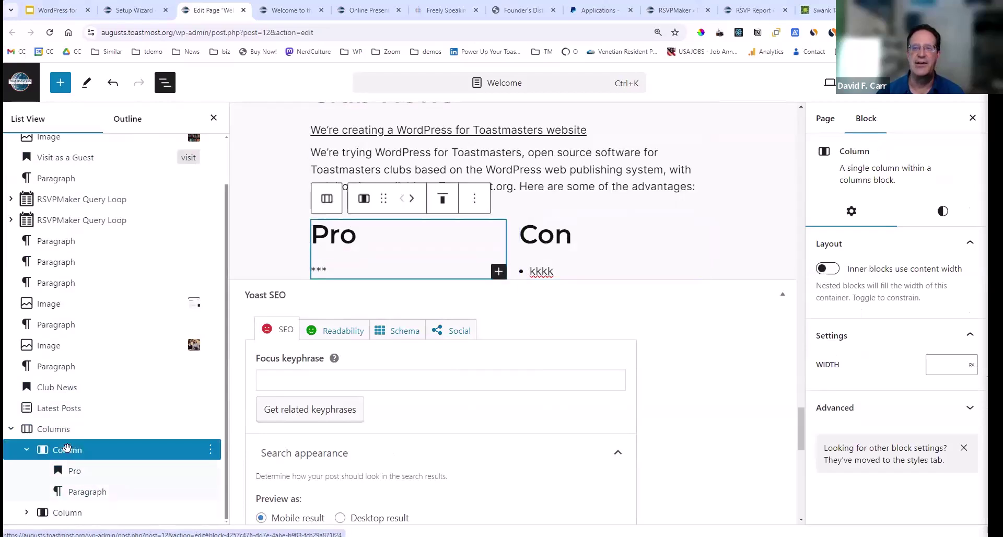
click(943, 212)
click(836, 301)
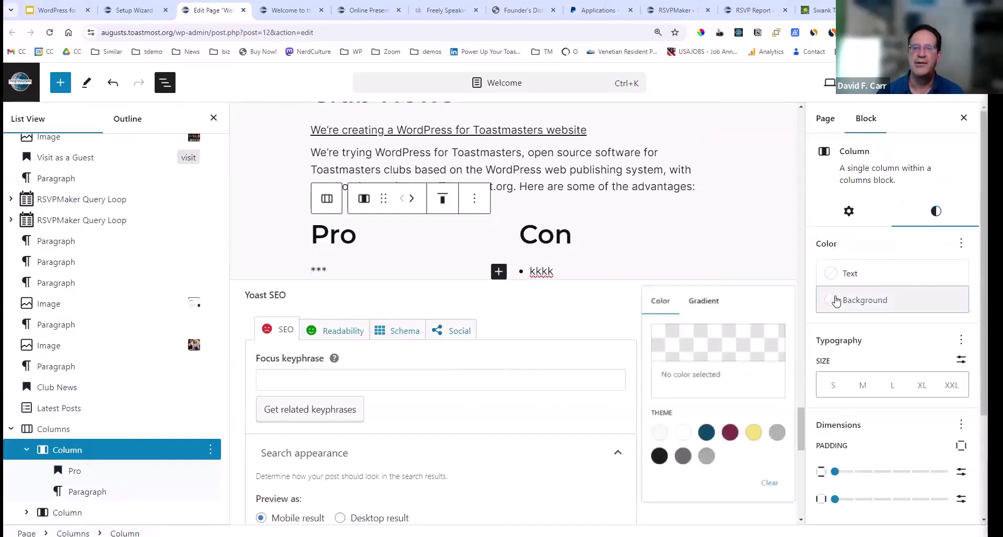
click(722, 448)
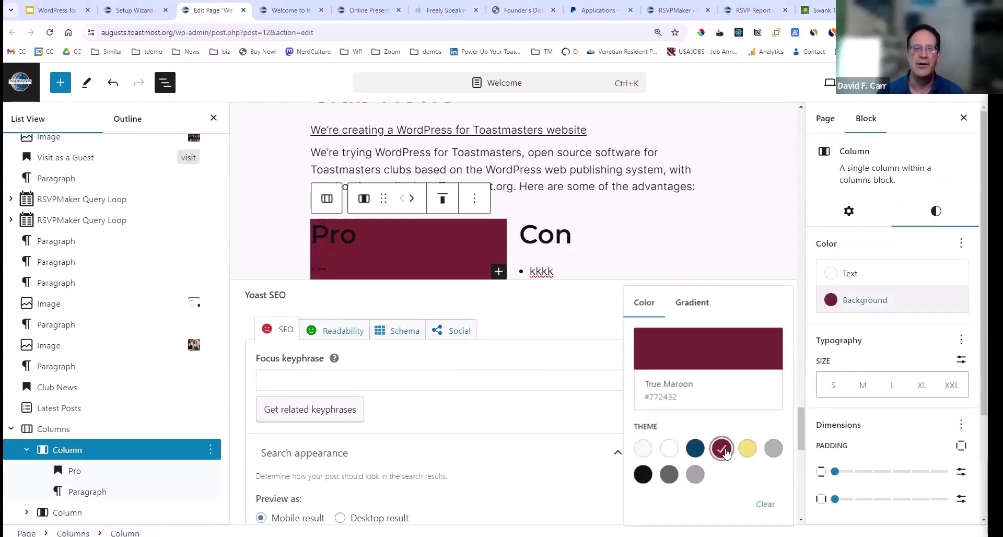
click(840, 274)
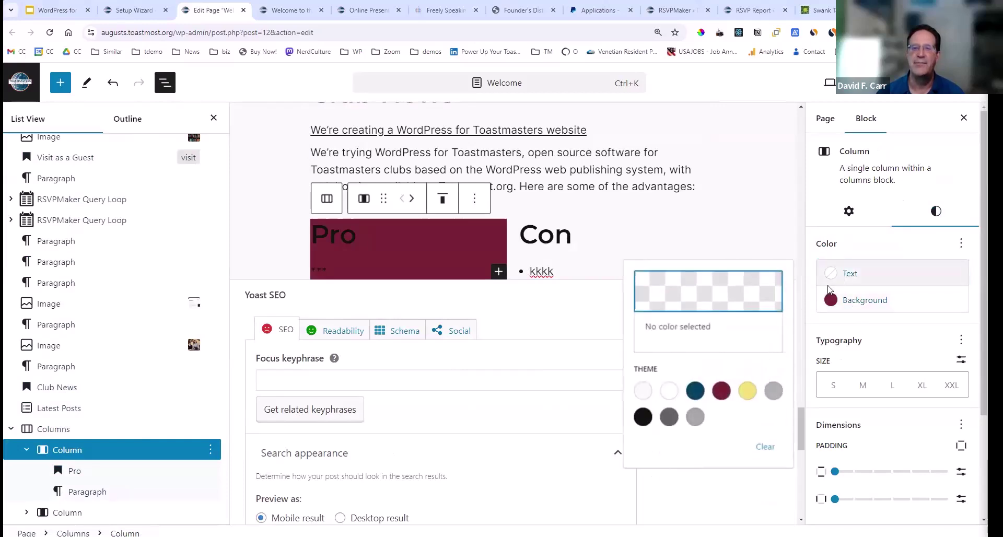
click(831, 309)
click(833, 309)
click(833, 308)
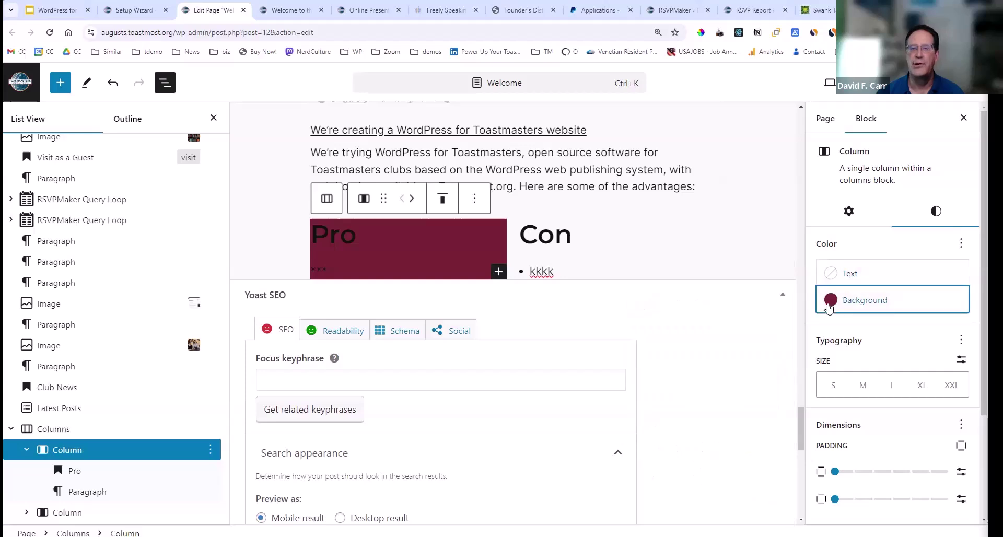
click(833, 308)
click(748, 448)
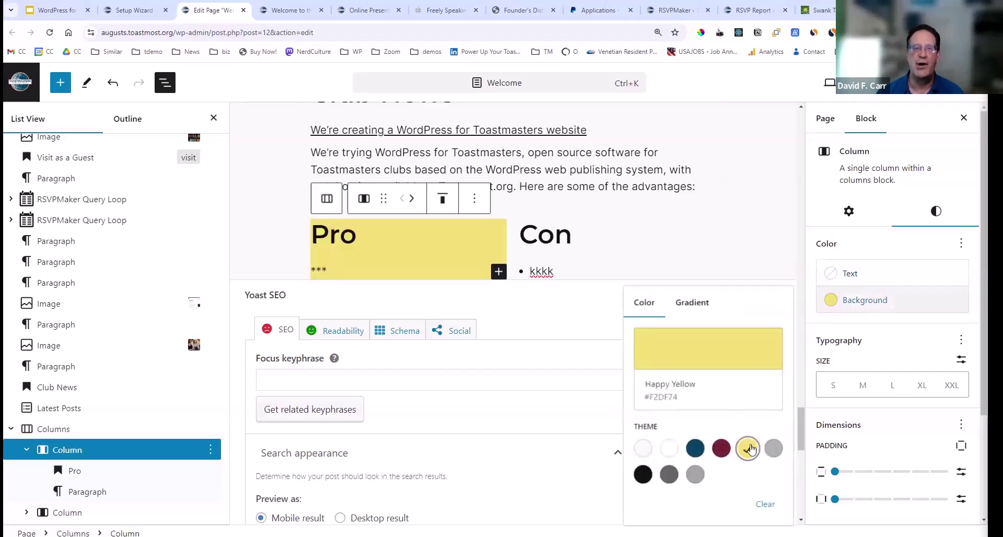
Select the "Con" heading, update the page, and view the published home page down to the upcoming Toastmasters meeting
click(636, 229)
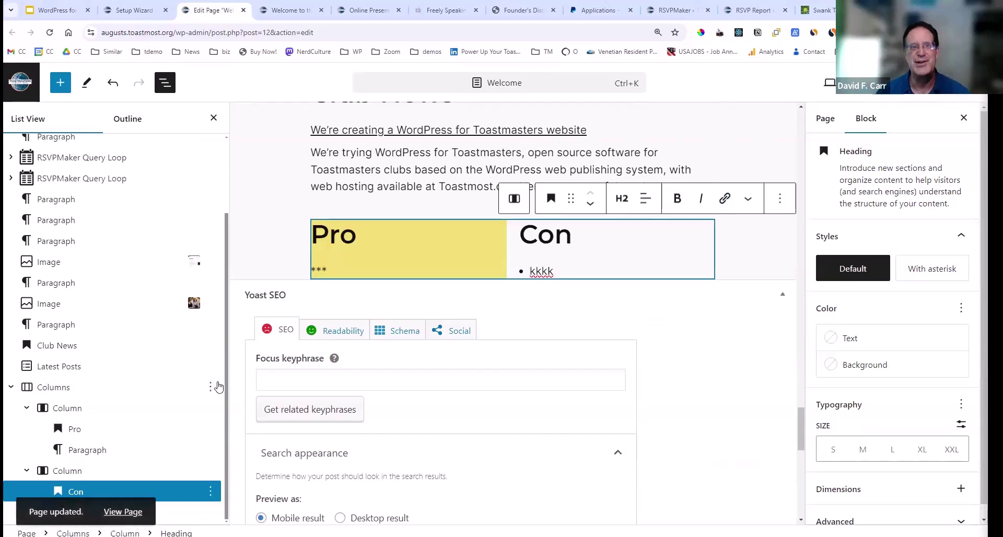
click(134, 512)
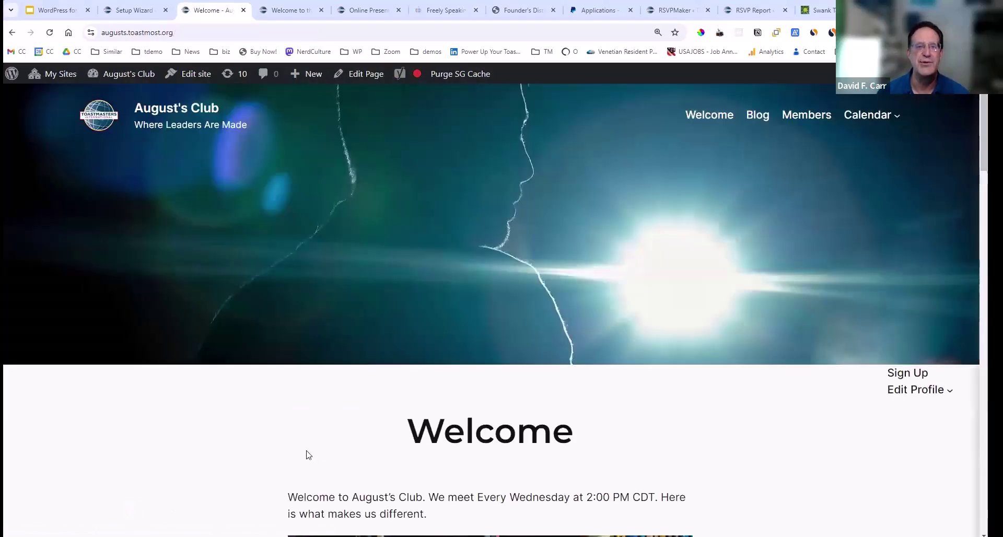
scroll(297, 453, down, 6)
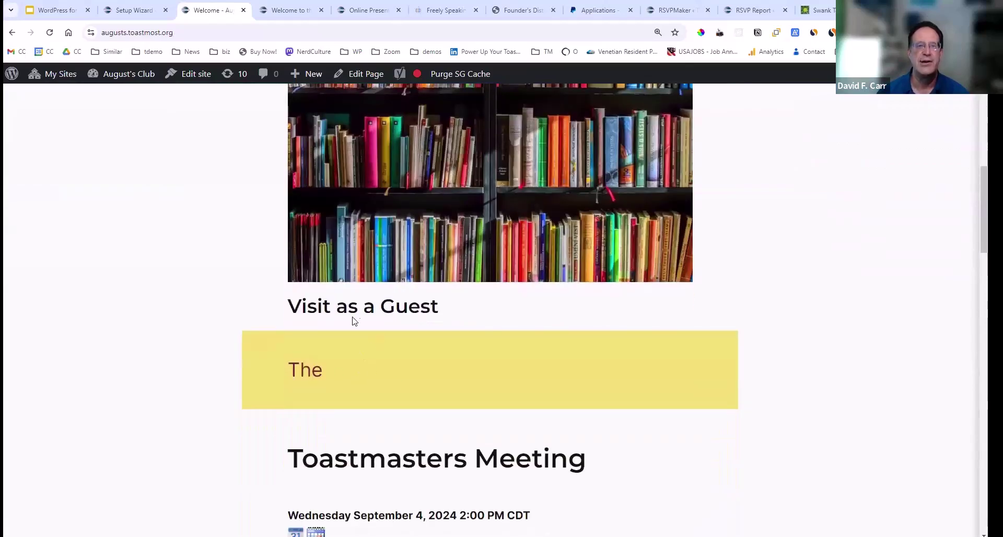
scroll(296, 403, down, 7)
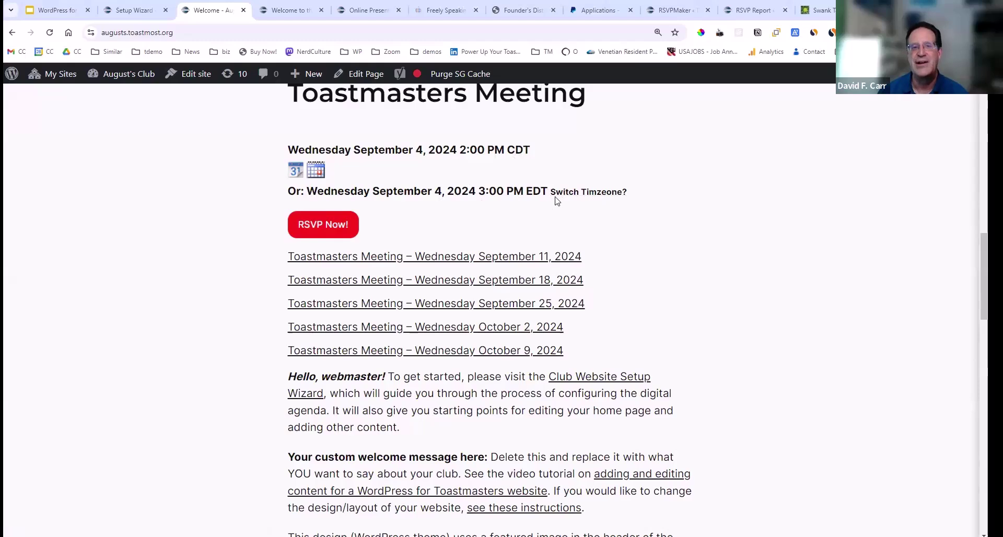
Switch the displayed time zone of the upcoming meeting to Martinique
click(586, 192)
click(398, 207)
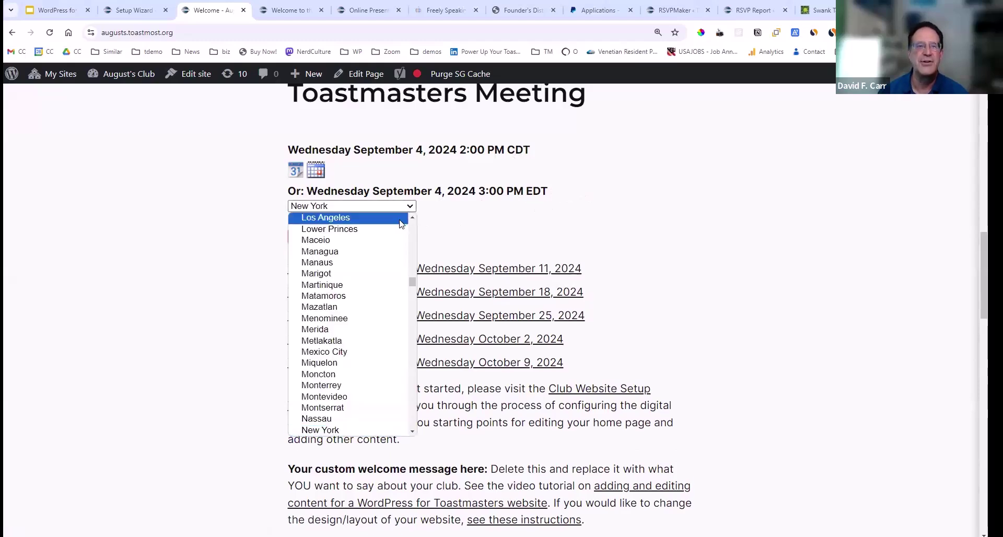
click(343, 285)
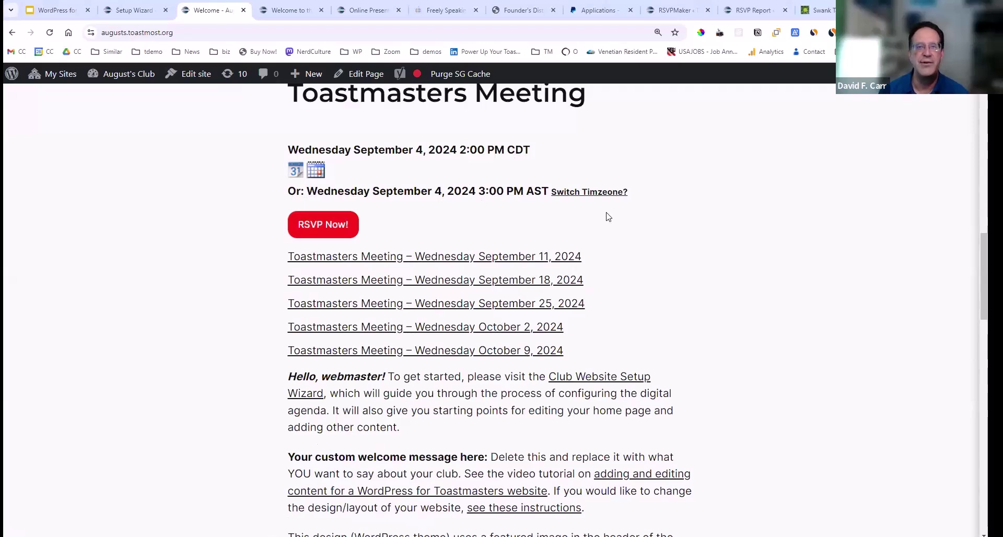
Switch the displayed time zone of the upcoming meeting to Palmer under Antarctica
click(594, 193)
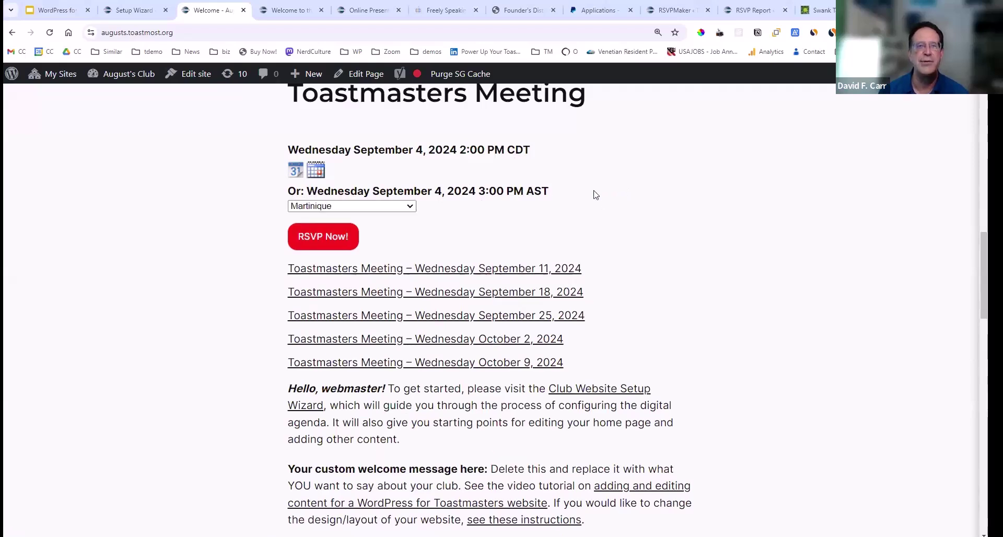
click(370, 206)
scroll(350, 269, down, 10)
scroll(350, 269, down, 7)
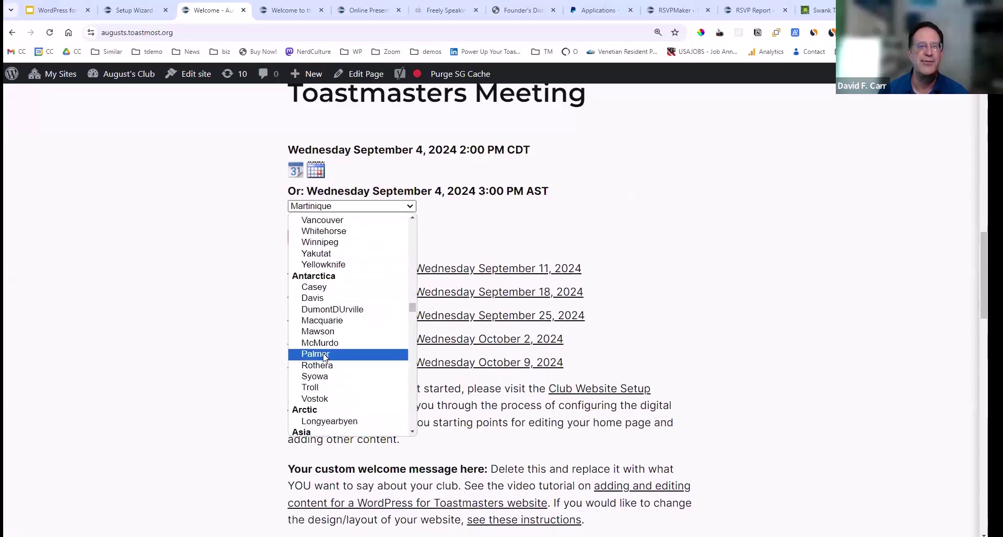
click(323, 355)
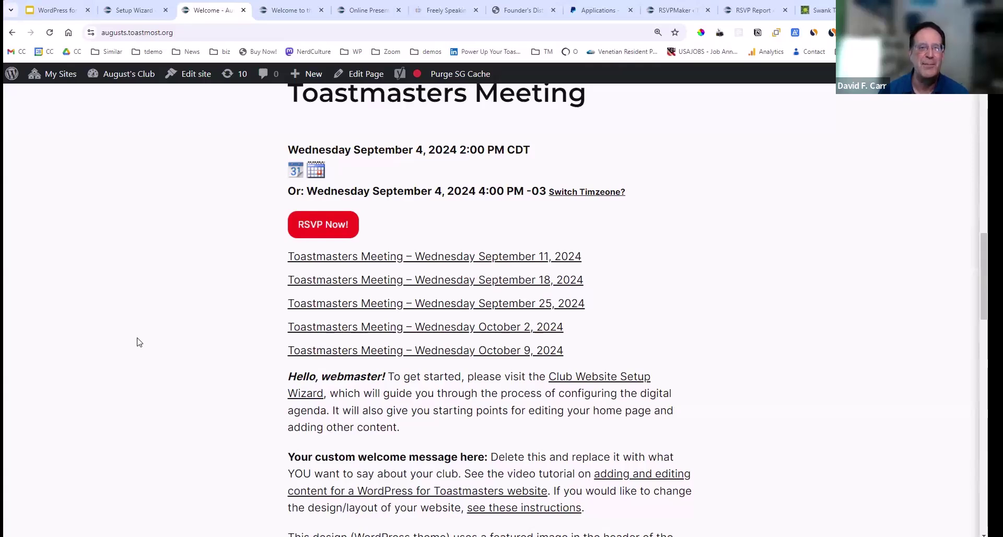
Look over the home page, the Members page and the Calendar entries, and return to the Welcome page
scroll(136, 343, down, 10)
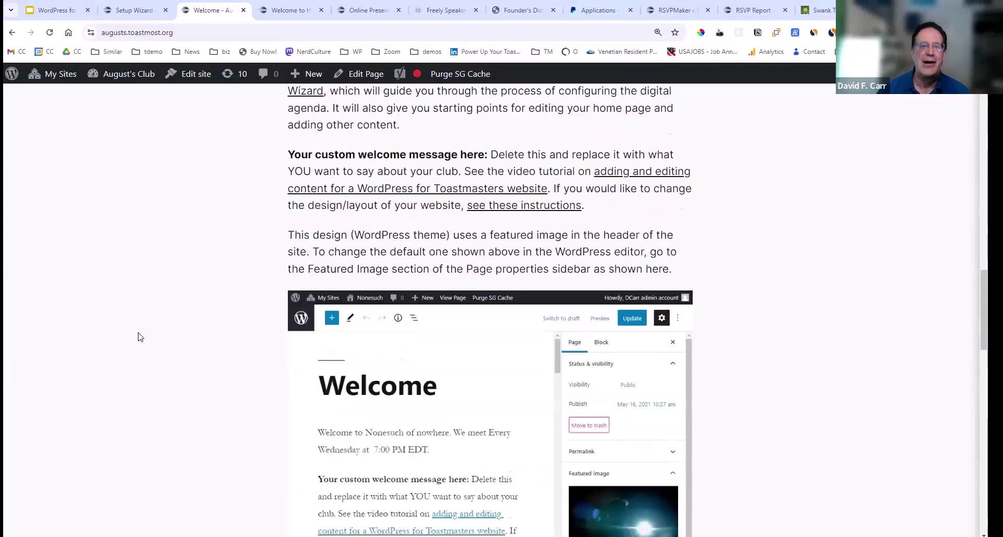
scroll(140, 337, up, 15)
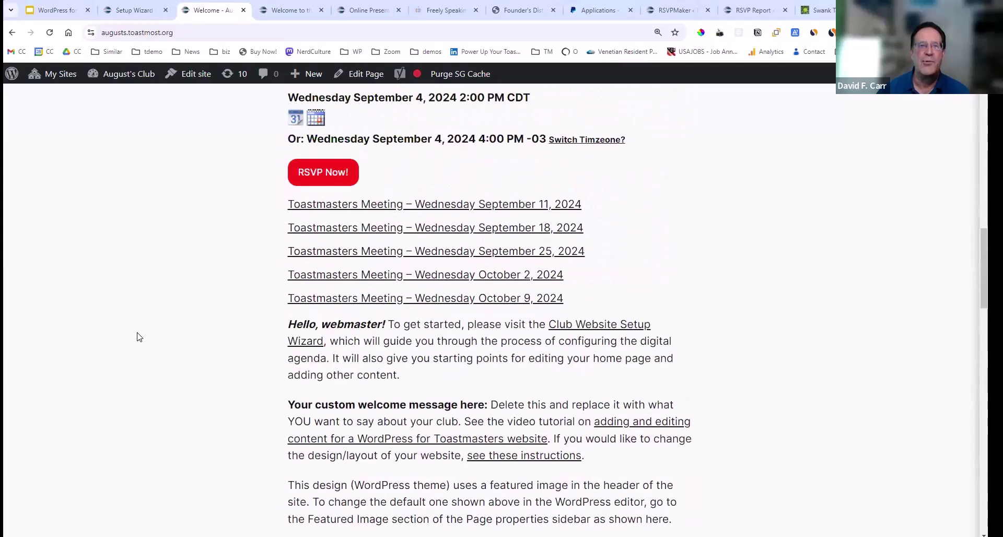
scroll(139, 337, up, 4)
scroll(139, 337, down, 1)
scroll(140, 337, up, 1)
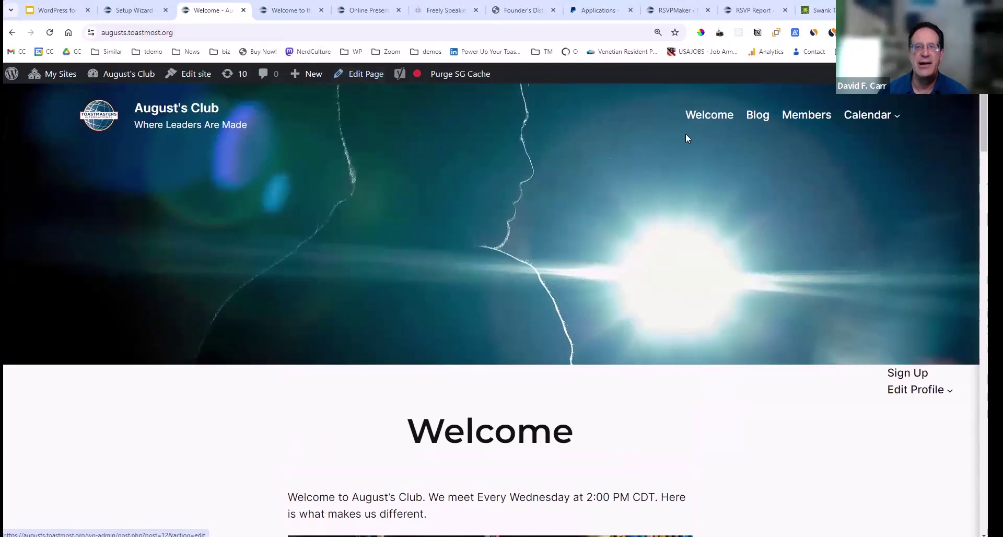
click(818, 117)
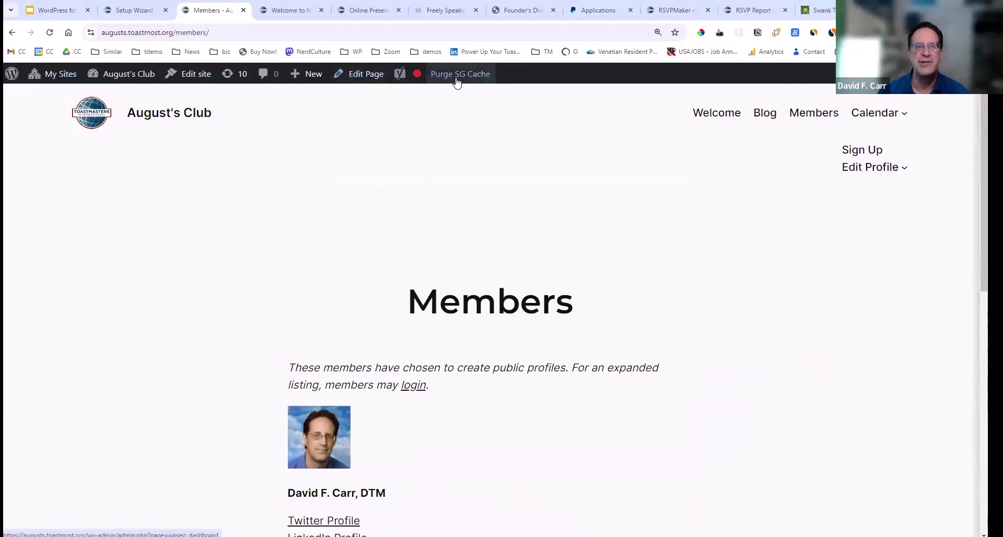
mouse_move(876, 119)
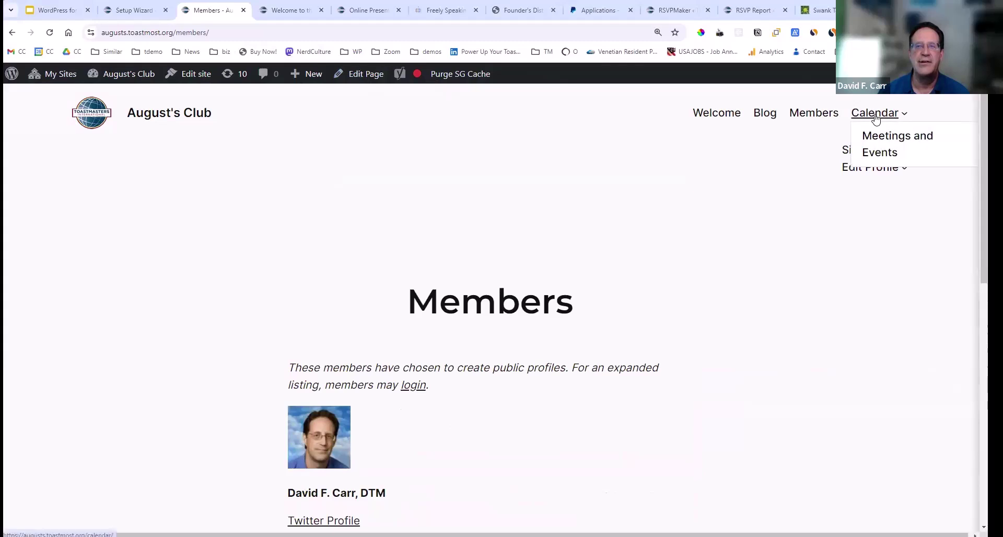
click(711, 122)
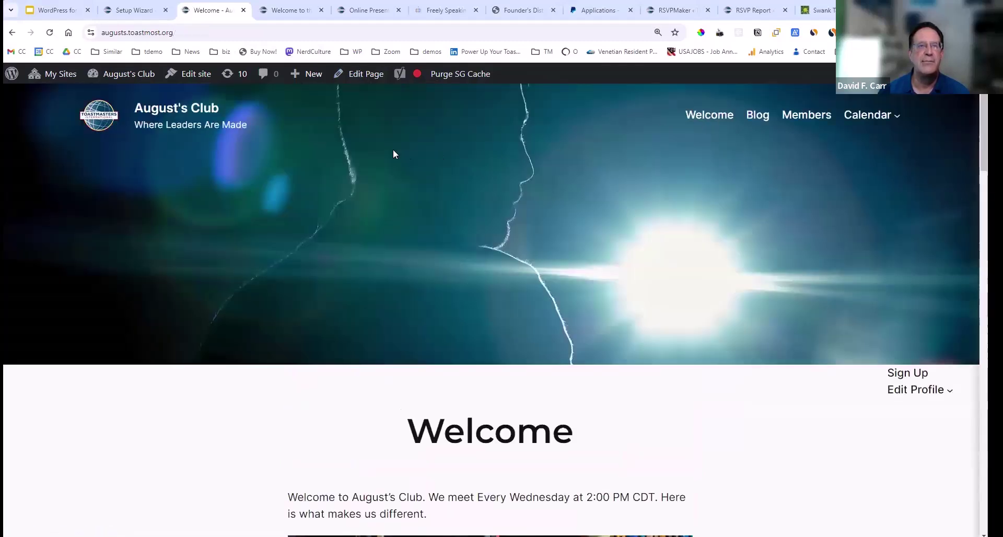
Check the kinds of content that can be newly created and view the club's Blog page
mouse_move(320, 77)
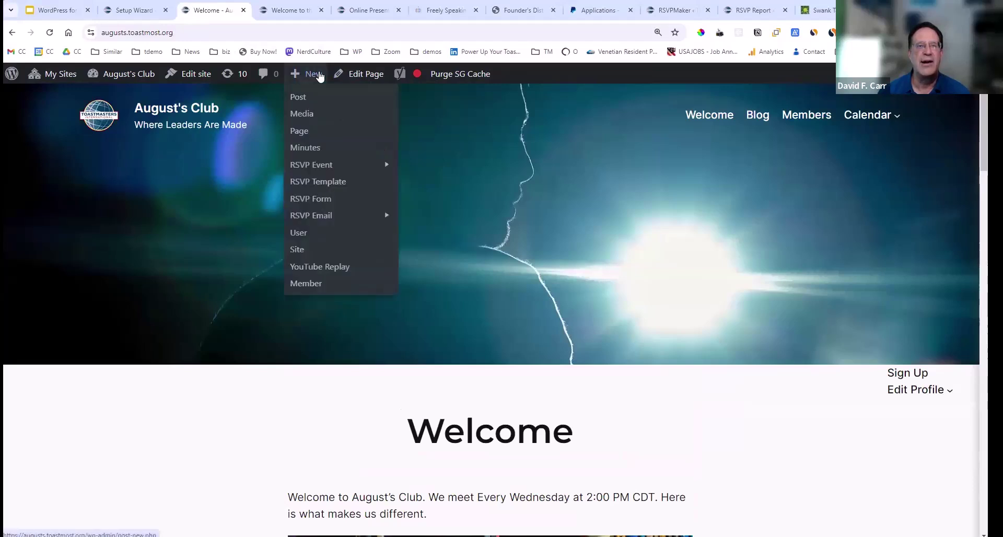
click(759, 116)
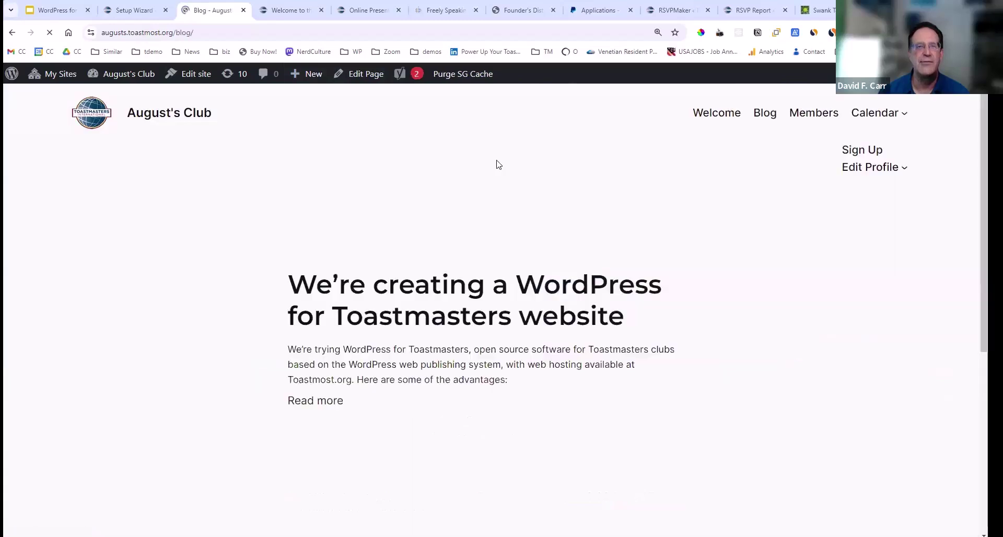
scroll(337, 171, down, 3)
scroll(328, 165, up, 3)
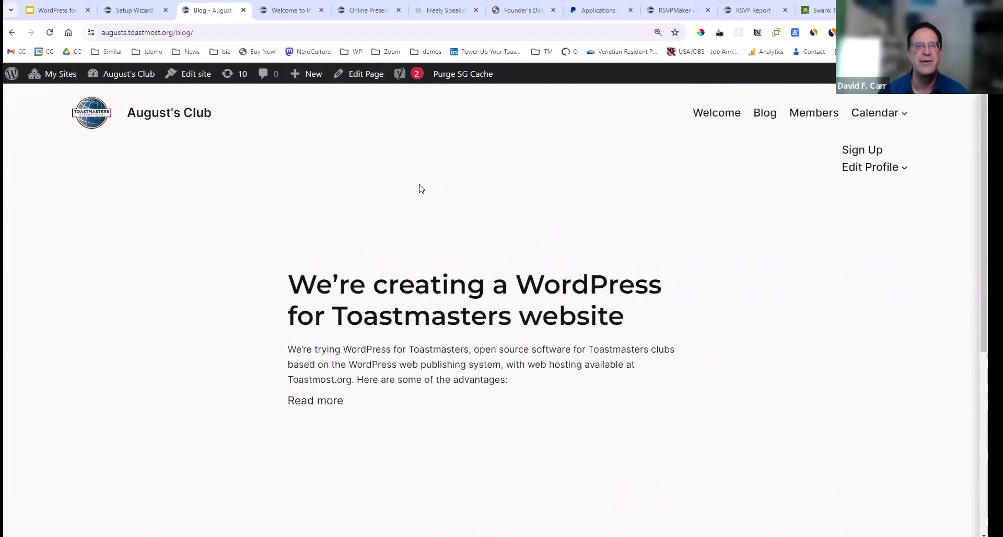
Create a new blog post titled "Our very special workshop" and start its first paragraph
mouse_move(313, 81)
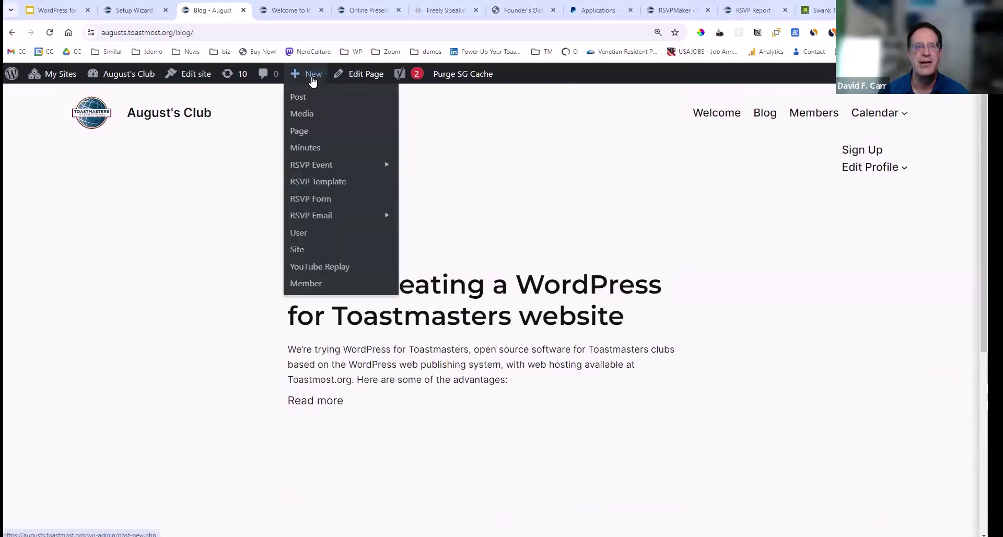
click(306, 104)
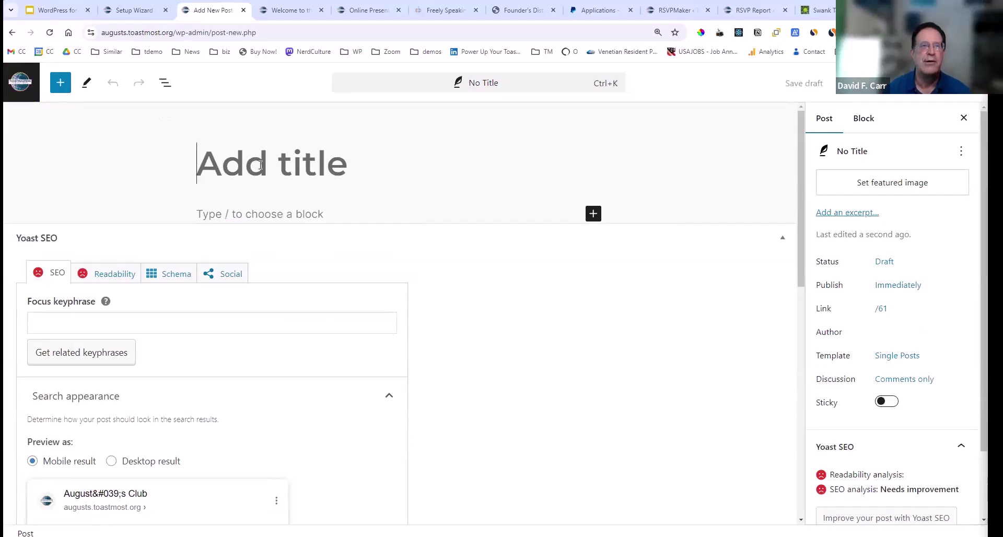
text(Our very)
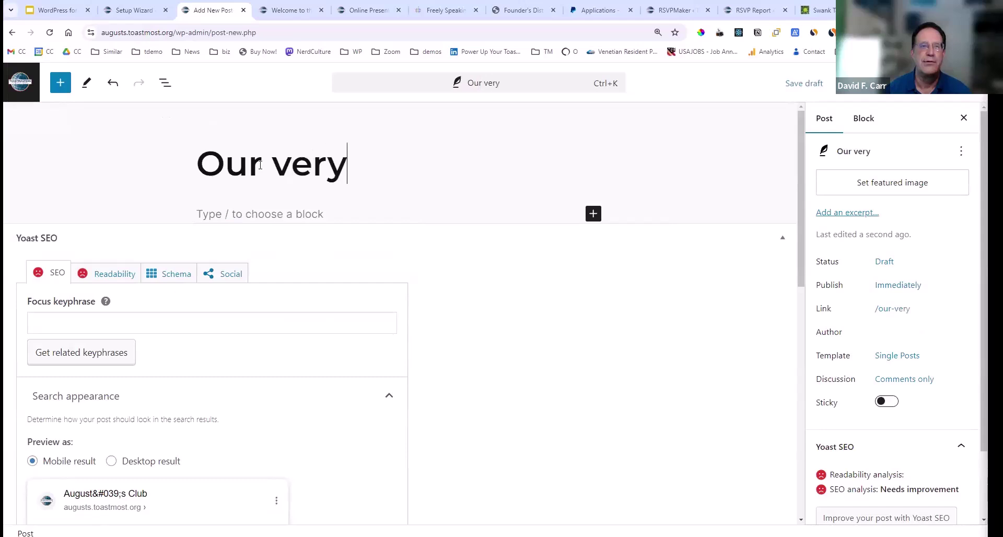
text( special workshop)
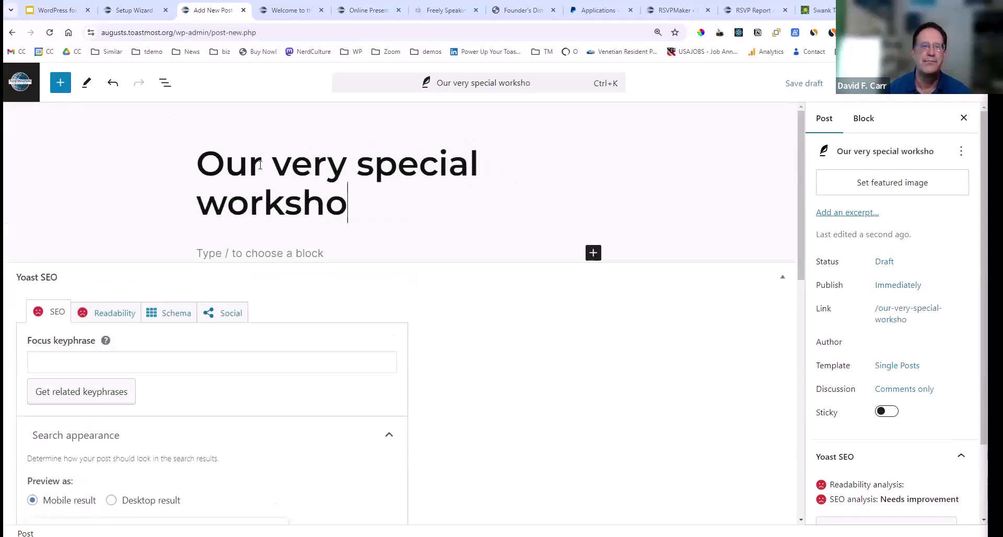
key(Return)
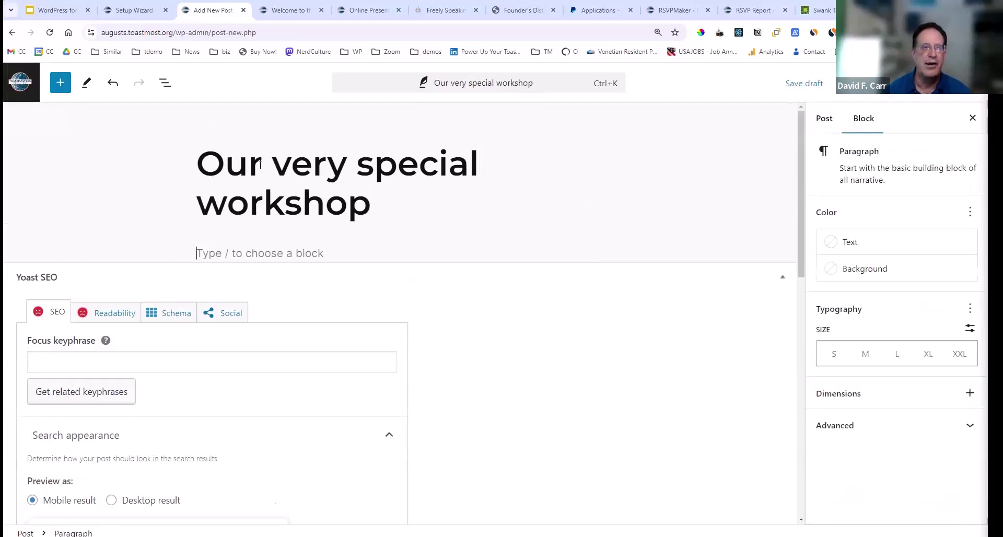
Search the blocks for YouTube and insert a YouTube embed block below the post title, ready for a video URL
click(60, 82)
click(87, 162)
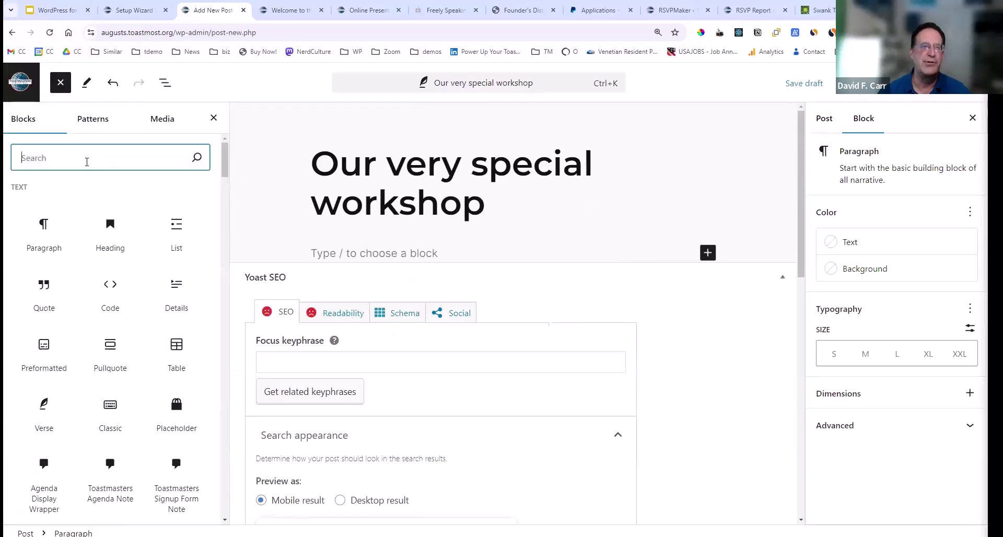
text(youtub)
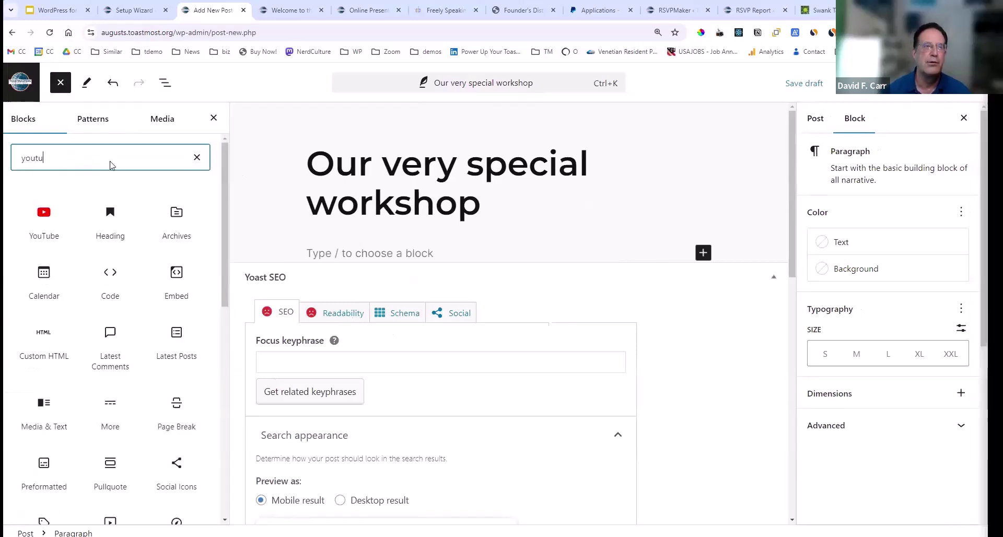
click(52, 222)
click(367, 321)
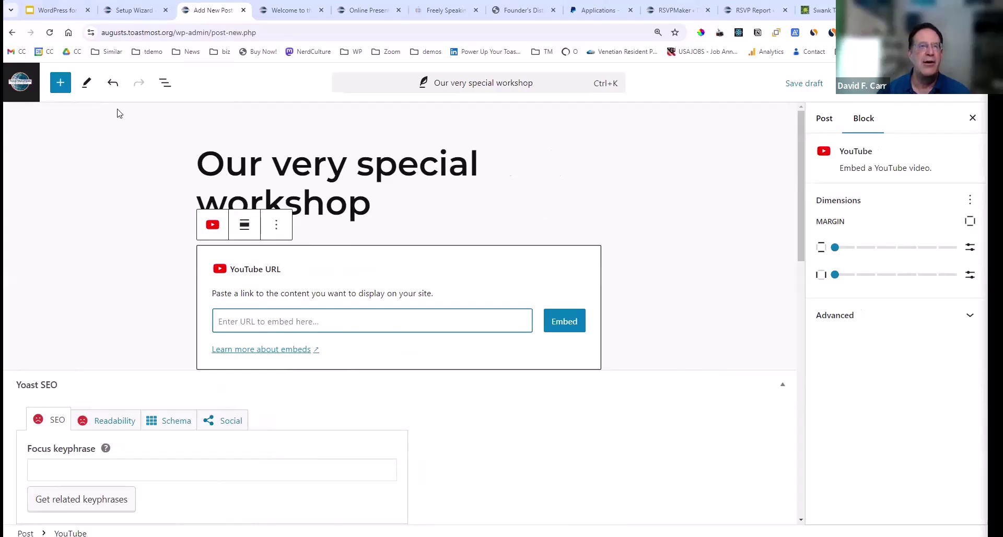
Leave the post editor without saving the latest changes and return to the club site's home page
click(22, 90)
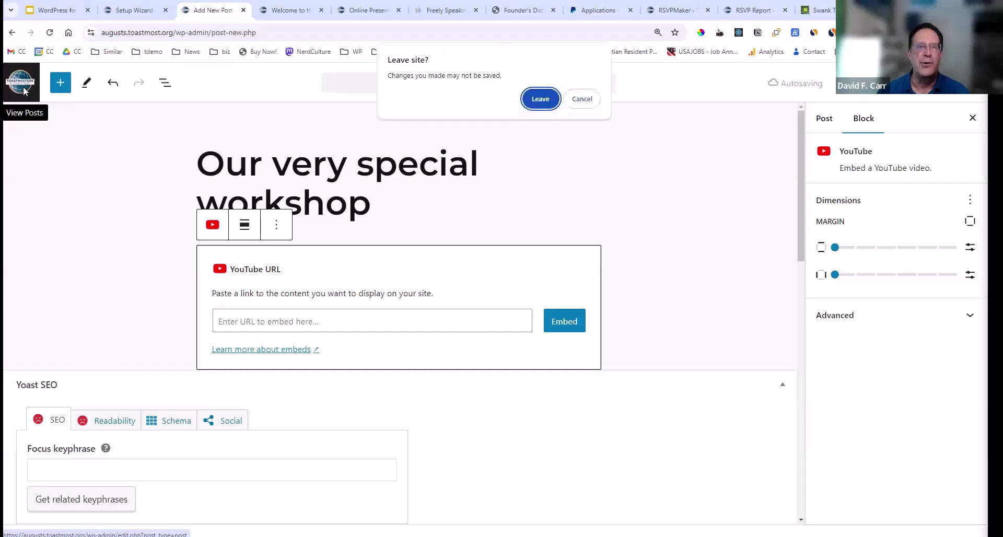
click(550, 99)
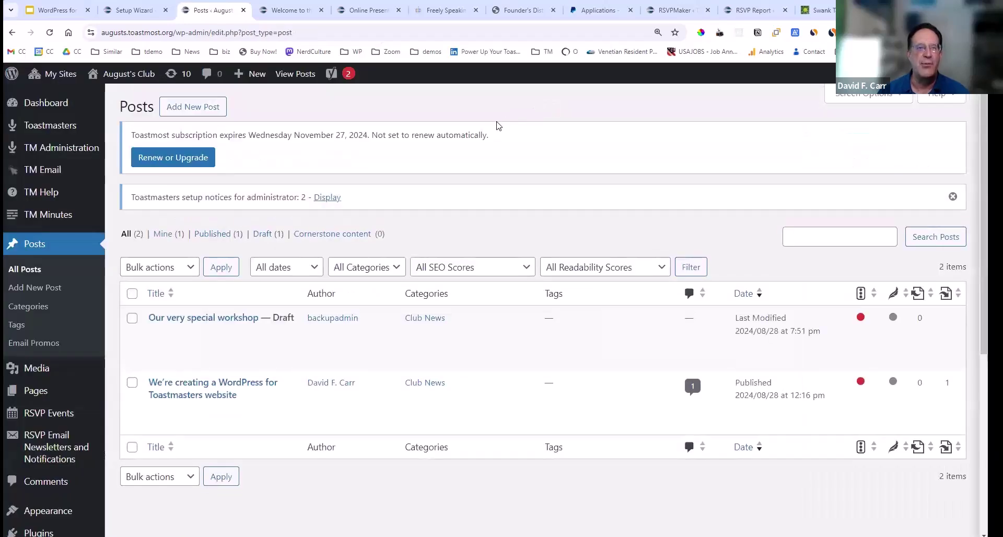
mouse_move(112, 79)
click(112, 101)
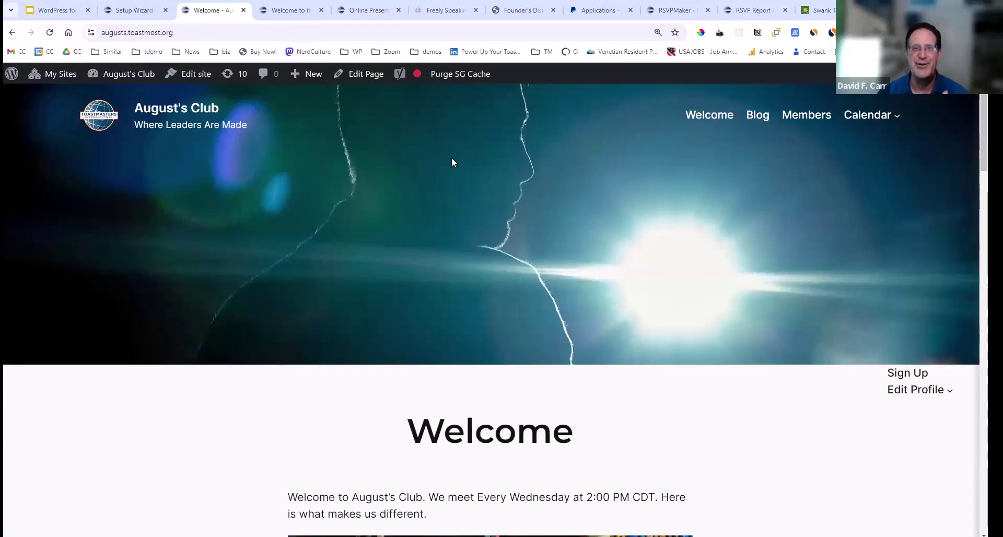
Open the September 4, 2024 Toastmasters Meeting from the home page and view its RSVP form
scroll(439, 162, down, 1)
scroll(438, 161, up, 1)
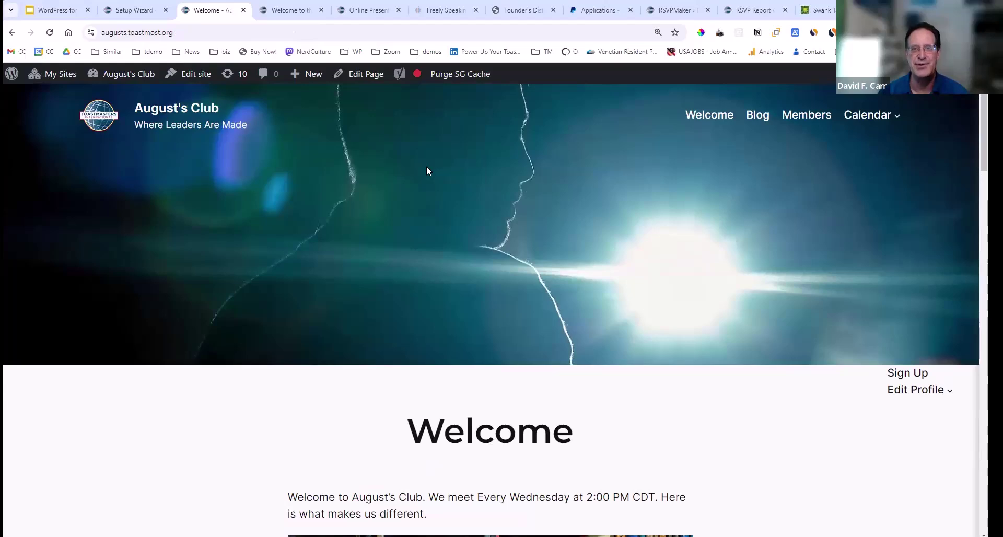
scroll(417, 171, down, 7)
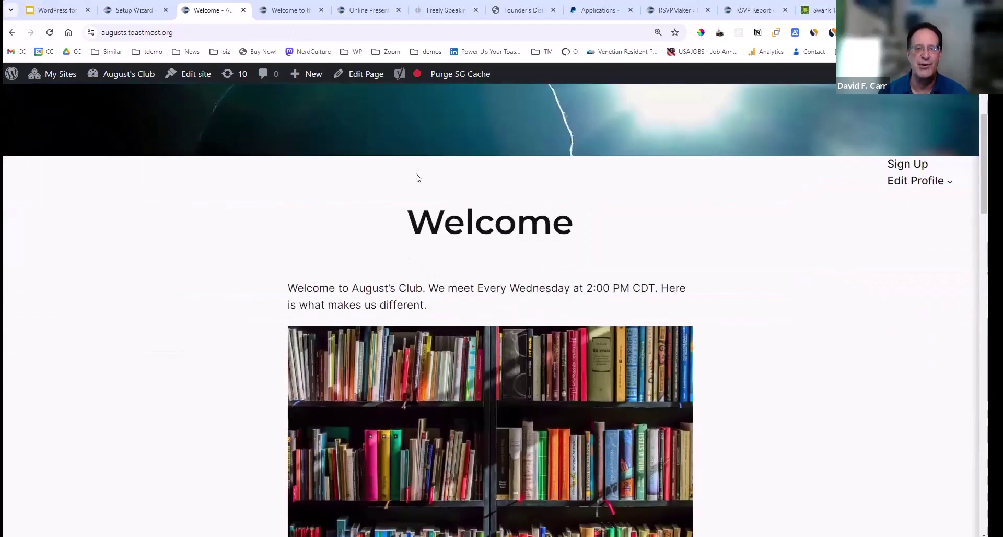
scroll(414, 177, down, 2)
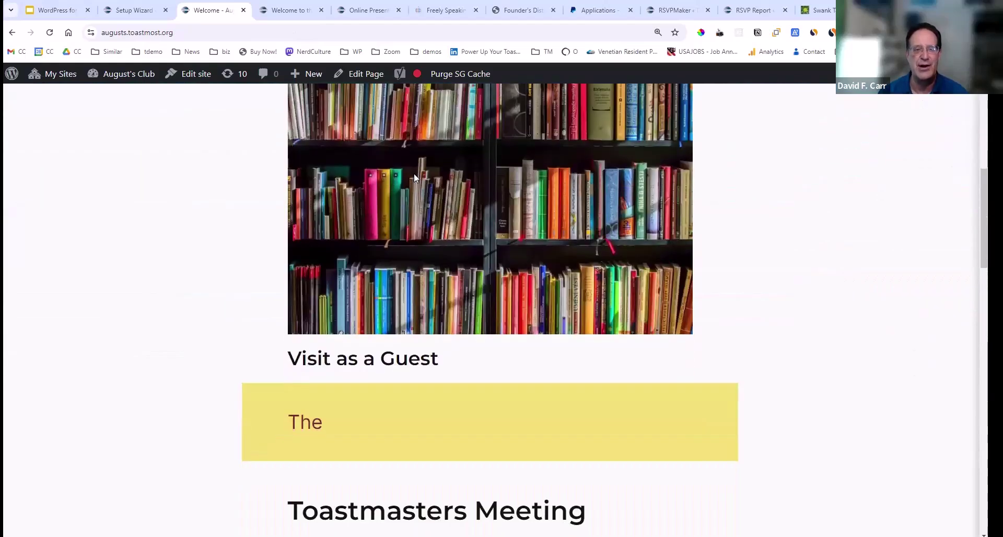
scroll(415, 178, down, 5)
scroll(415, 177, down, 2)
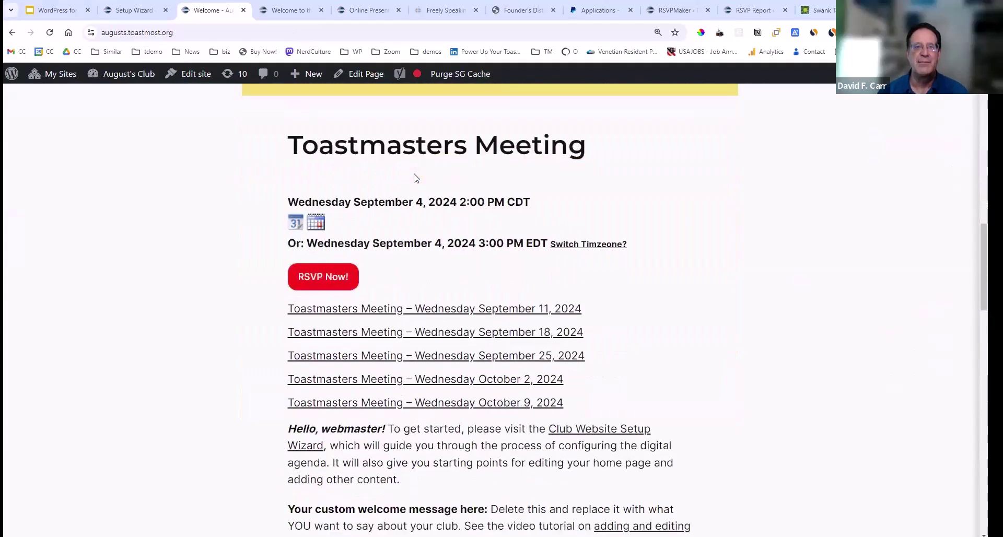
click(411, 151)
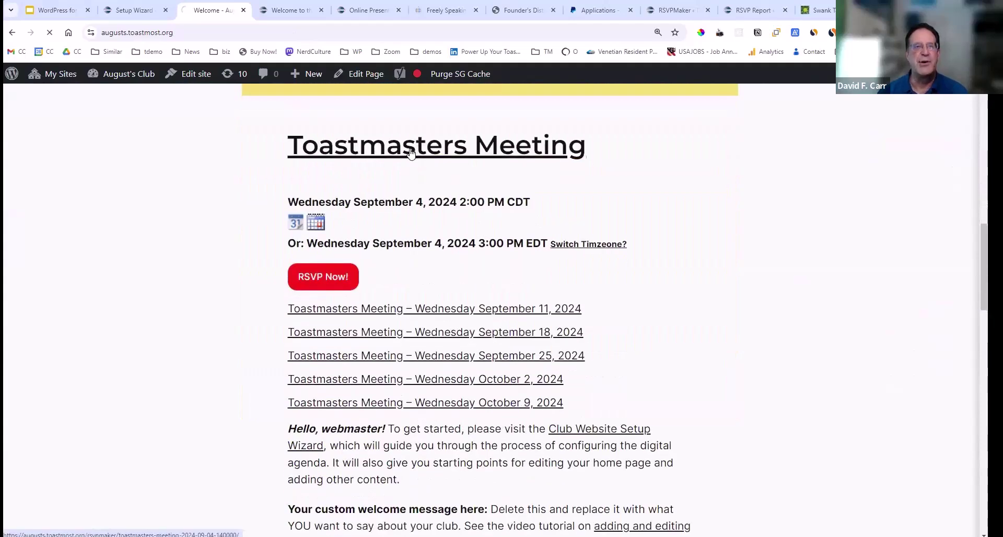
scroll(410, 155, down, 7)
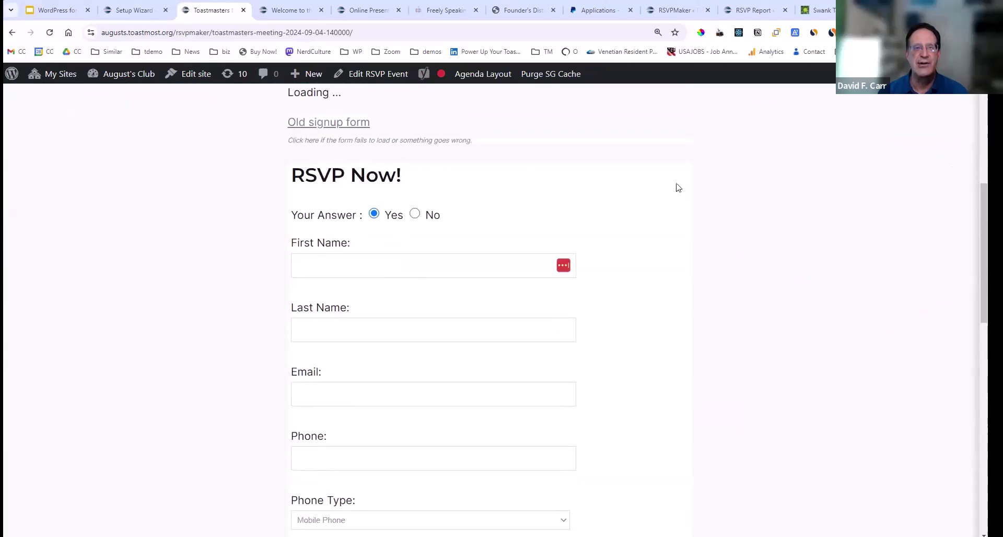
Take the Toastmaster of the Day role on the September 4, 2024 meeting's signup form
scroll(726, 185, up, 3)
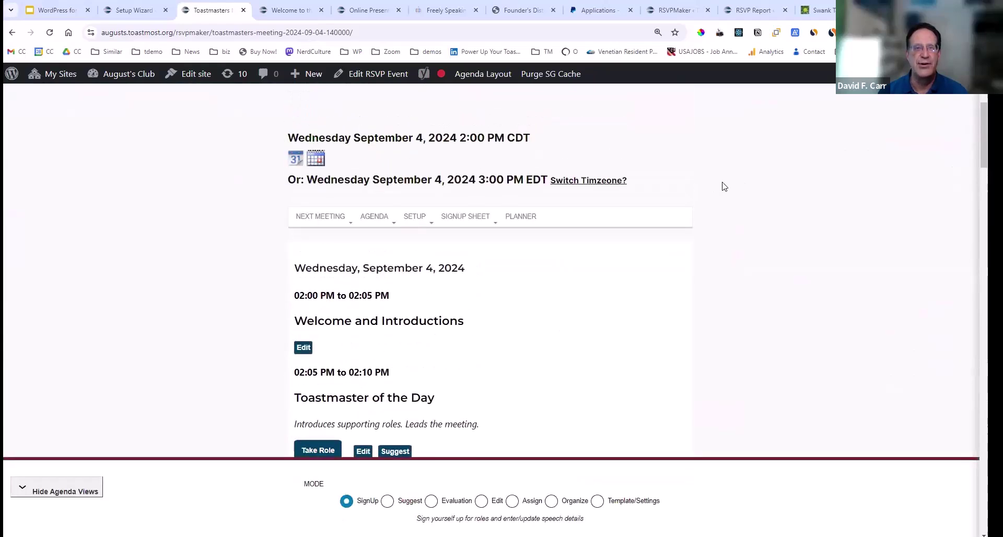
scroll(719, 186, down, 3)
scroll(719, 185, up, 3)
click(60, 490)
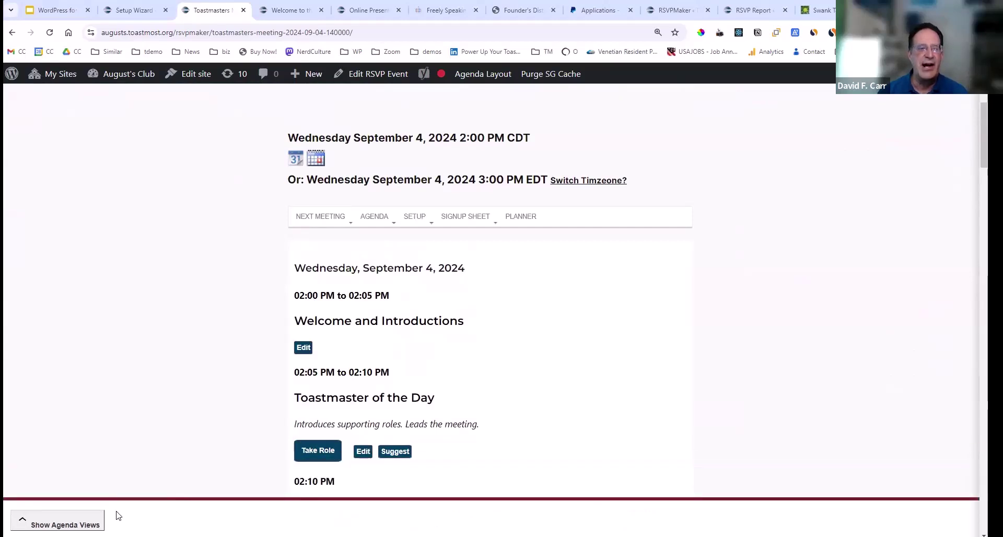
scroll(209, 407, down, 5)
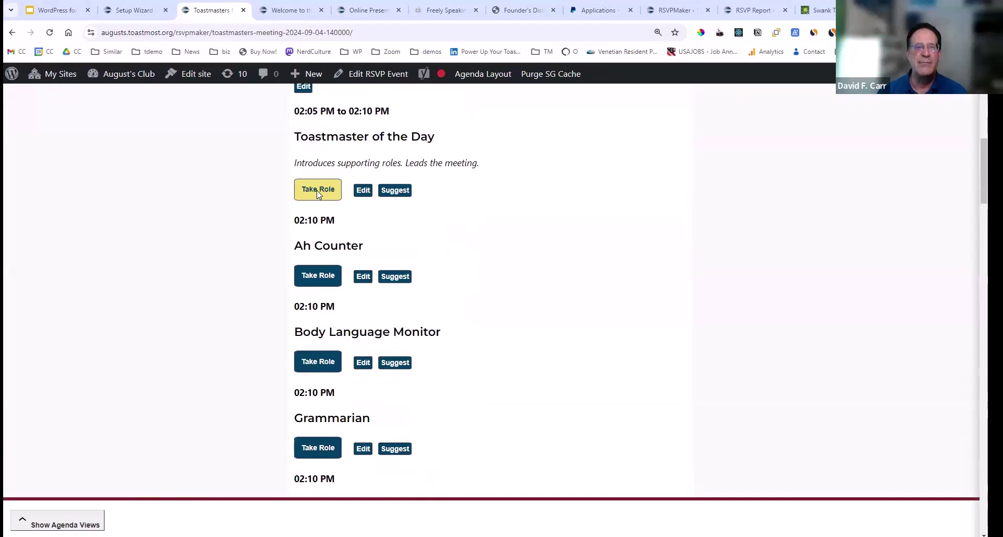
click(317, 190)
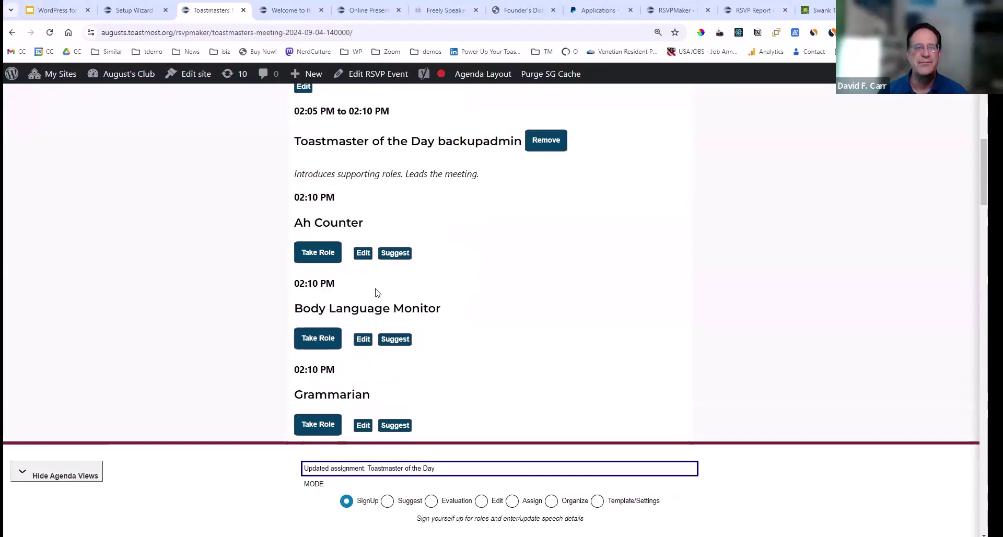
Switch to the Toastmost Demo site, open the August 28, 2024 Toastmasters Meeting and view its role signup list
click(300, 11)
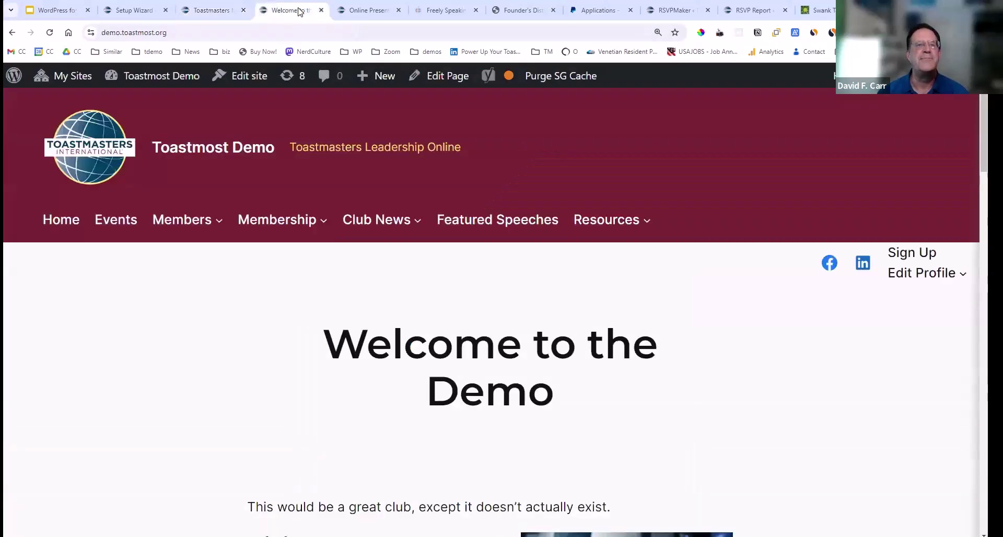
scroll(235, 193, down, 8)
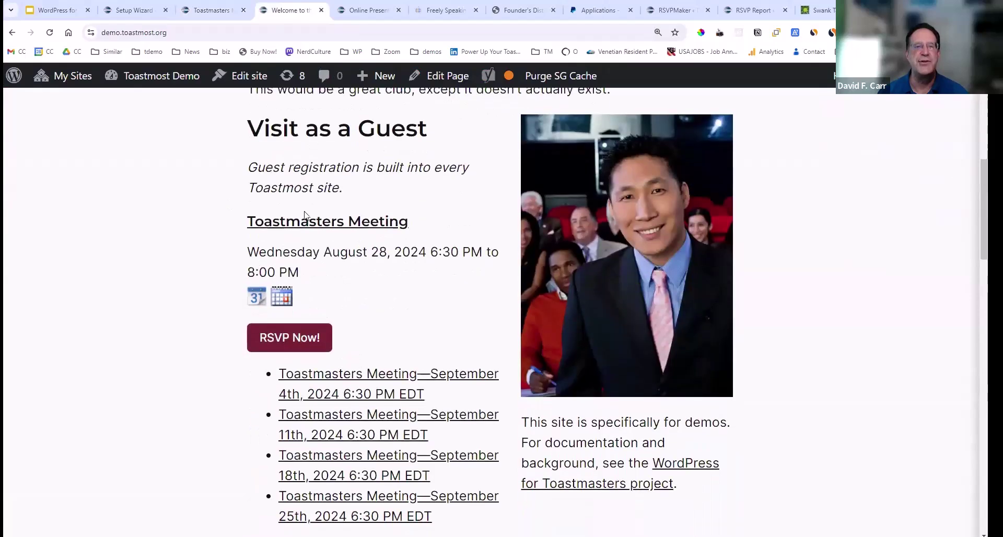
click(298, 228)
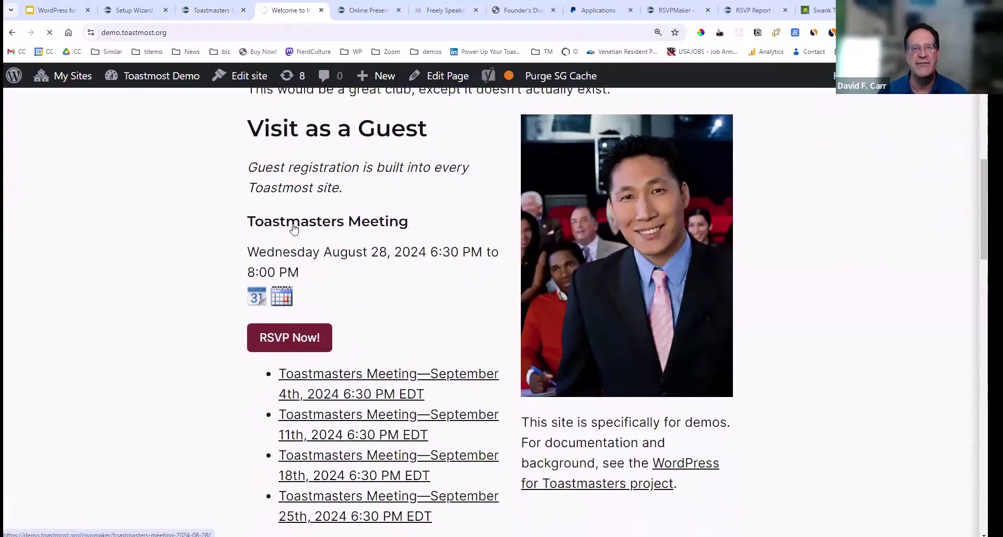
scroll(224, 224, down, 3)
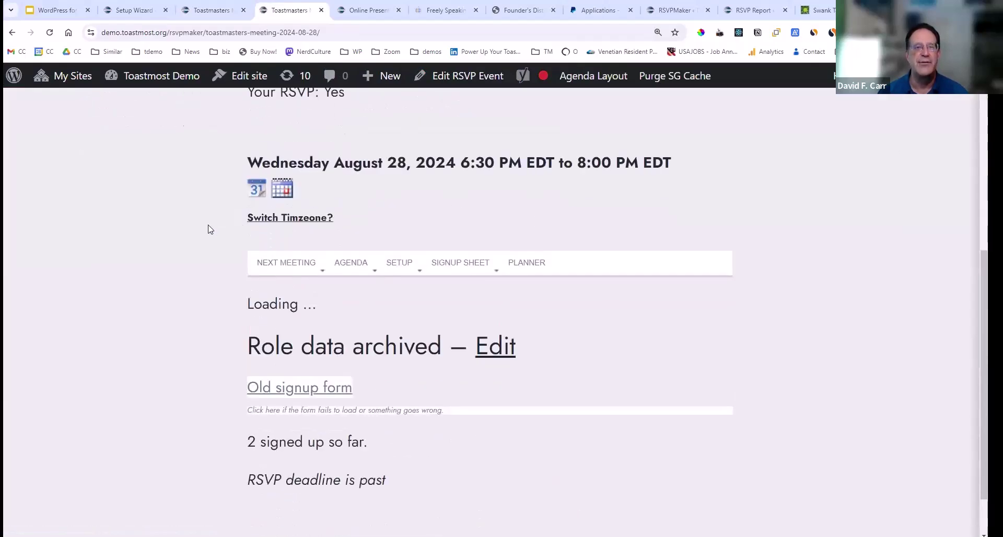
scroll(204, 229, down, 6)
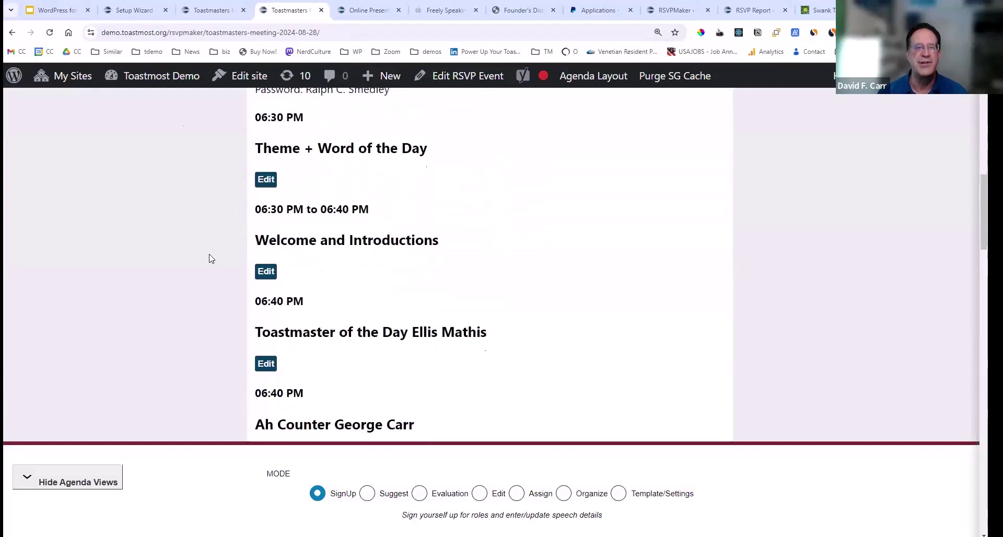
scroll(322, 347, down, 1)
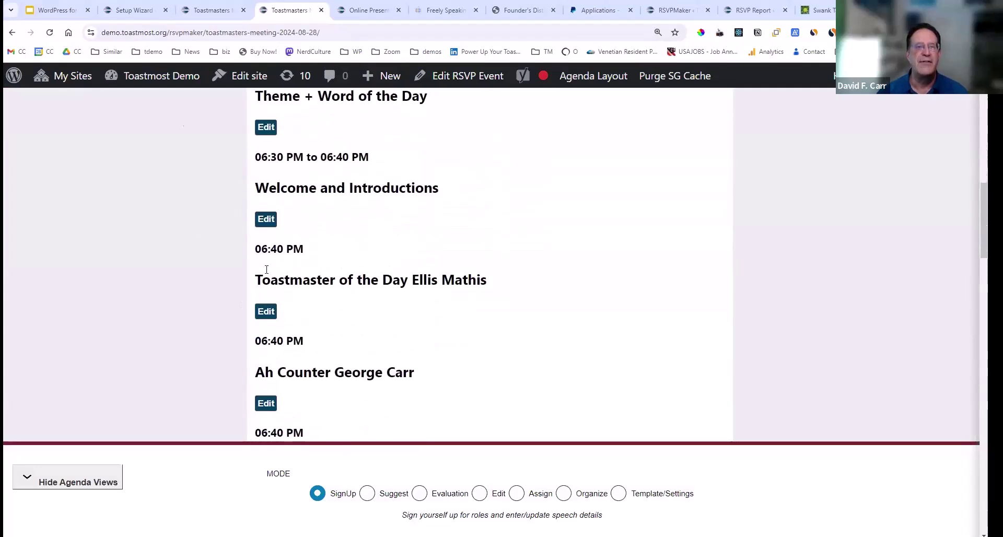
scroll(308, 307, down, 2)
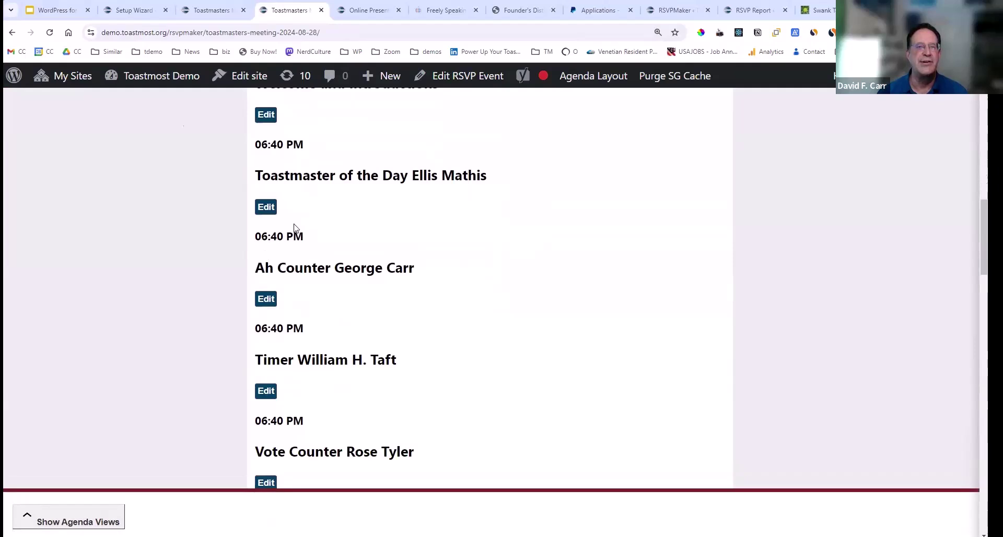
Edit the Toastmaster of the Day assignment for the August 28 meeting, choosing Abraham Lincoln
click(266, 207)
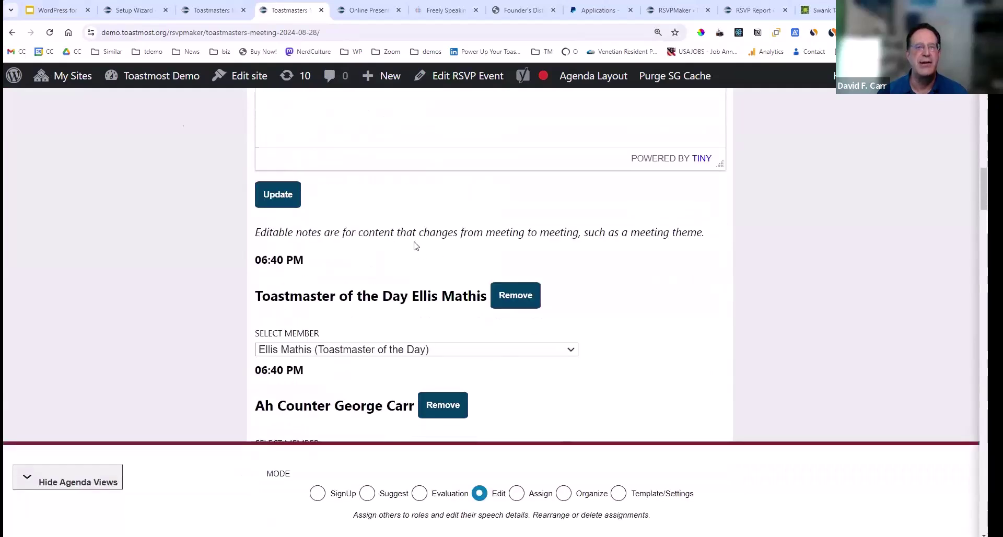
scroll(418, 246, up, 3)
scroll(411, 241, down, 6)
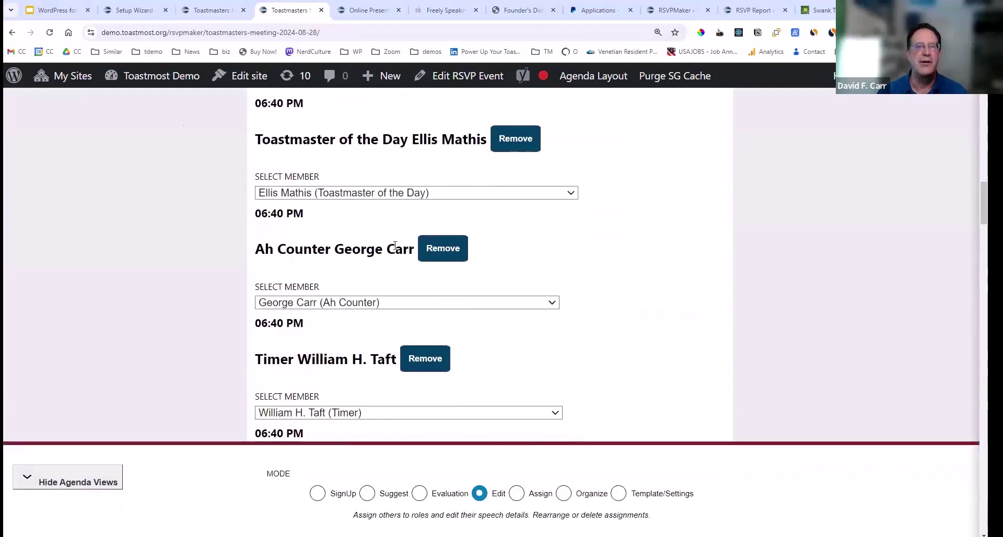
click(400, 195)
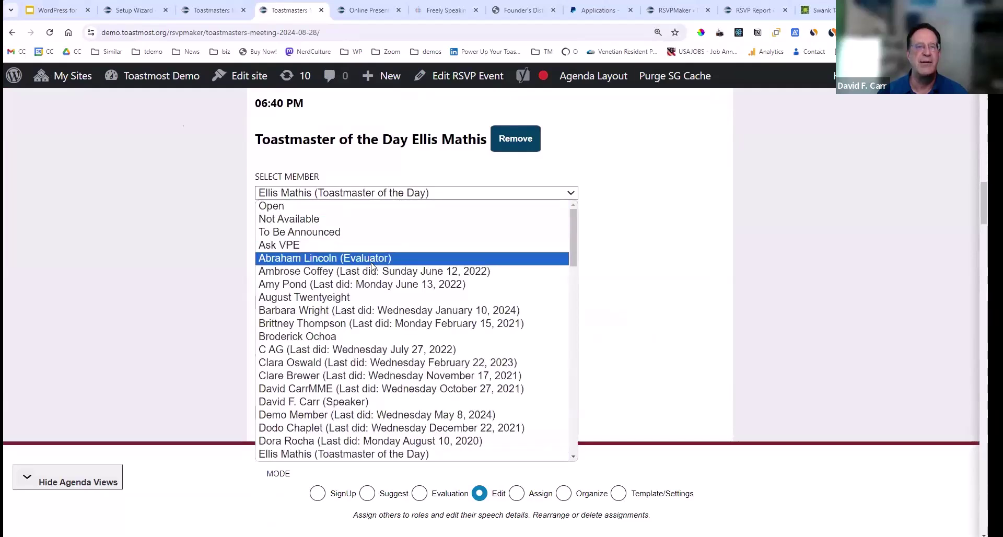
click(348, 258)
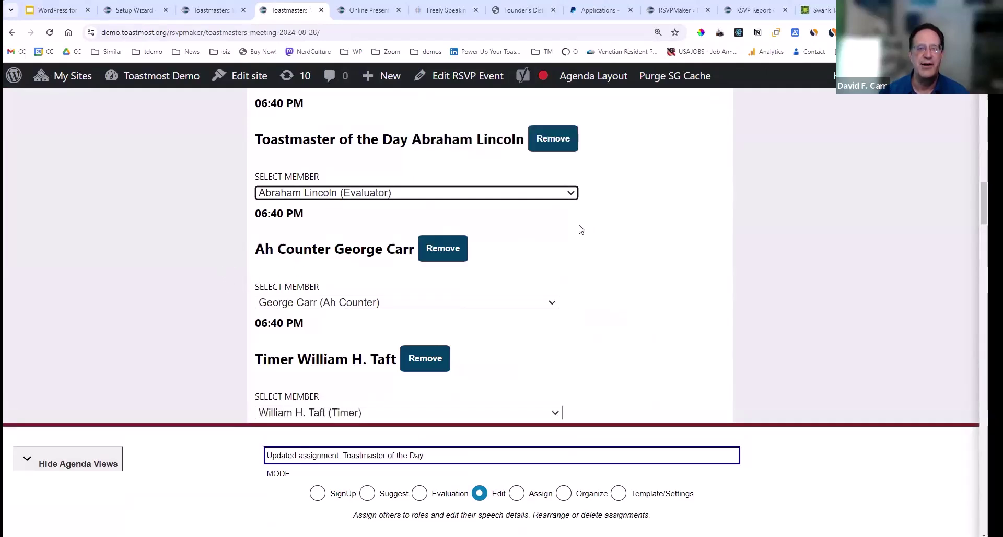
Show the role assignments in the Assign grid view and assign a club member to Speaker #2
click(317, 498)
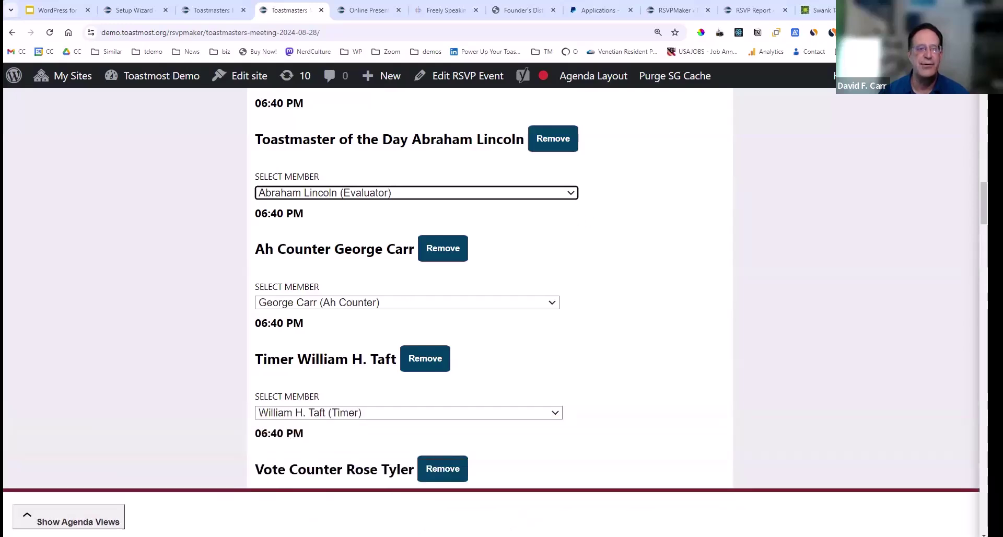
click(112, 518)
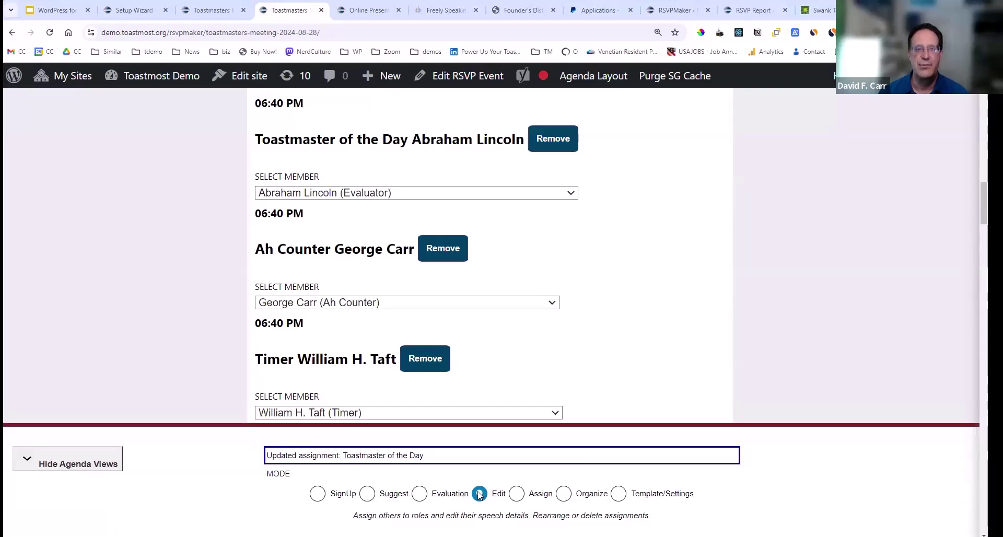
click(517, 494)
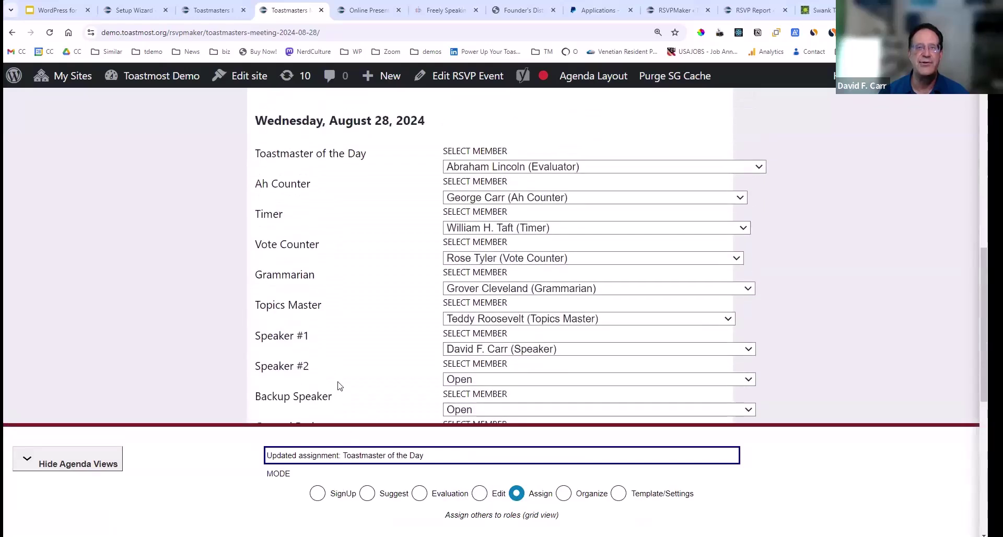
scroll(334, 384, down, 2)
scroll(333, 384, up, 1)
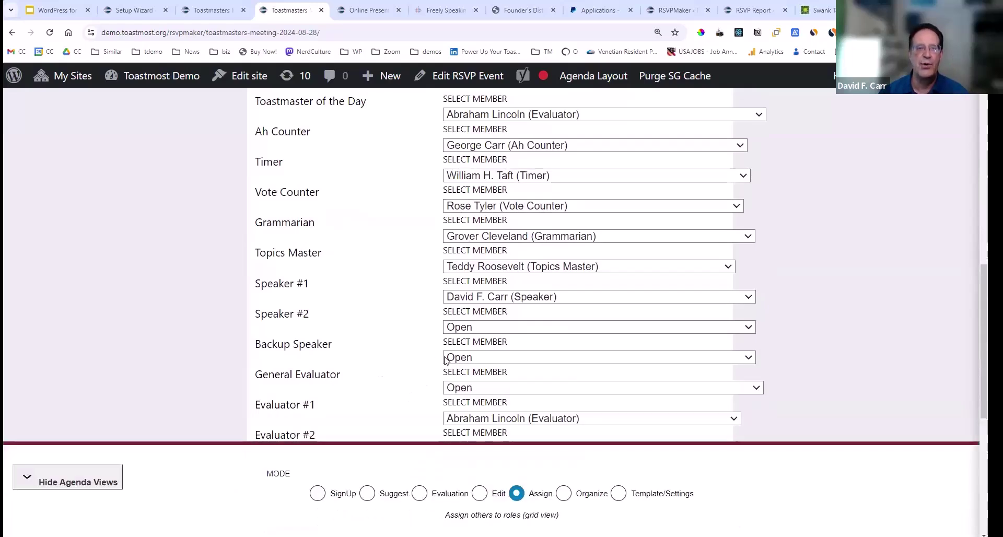
click(499, 329)
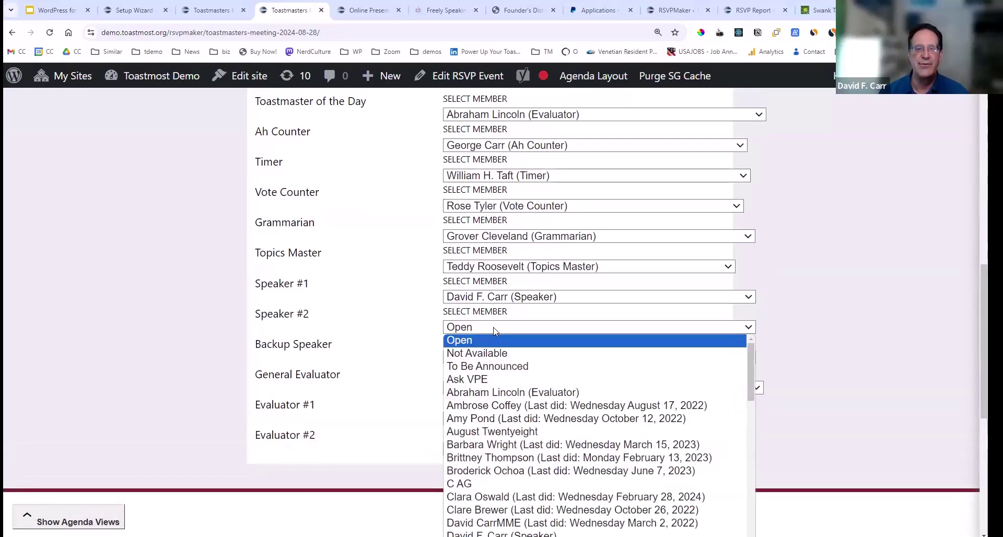
click(487, 419)
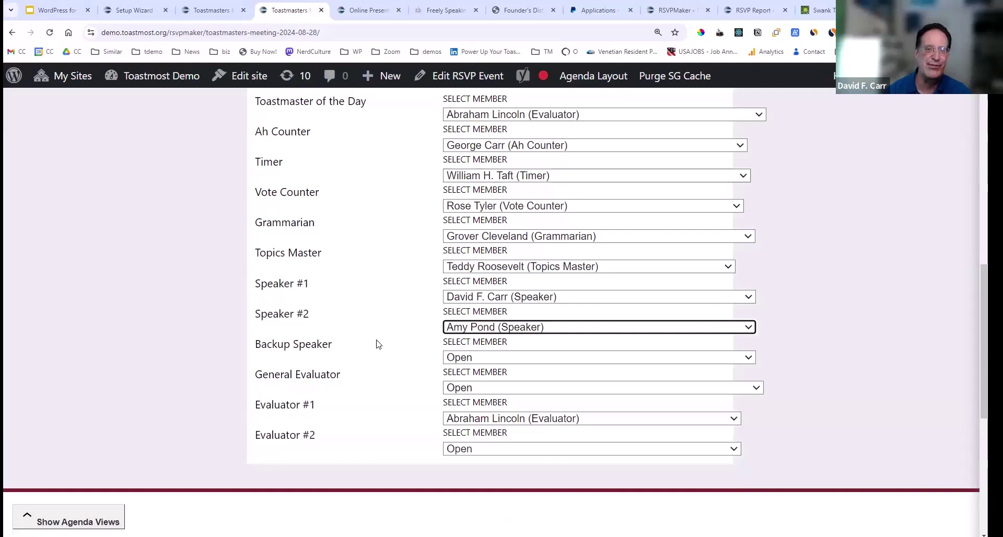
In Suggest mode, nominate a member as Backup Speaker, send the default message to the member only, and review its preview
click(84, 523)
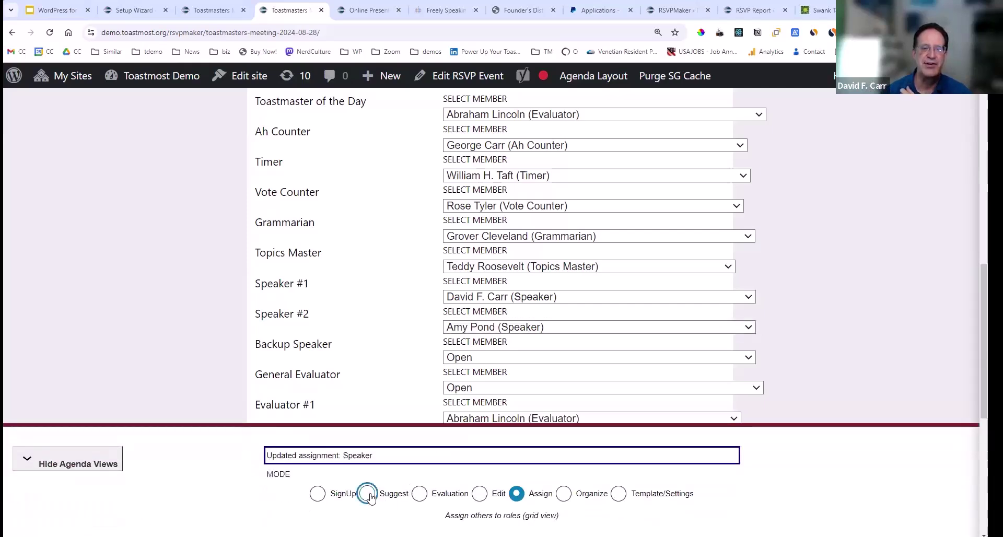
click(367, 494)
scroll(439, 410, down, 3)
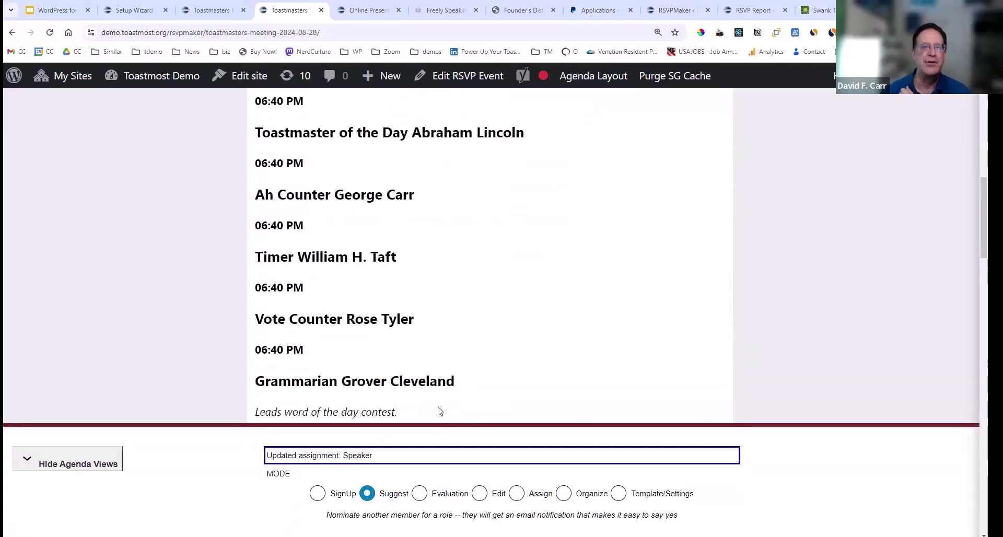
click(368, 498)
scroll(223, 387, down, 7)
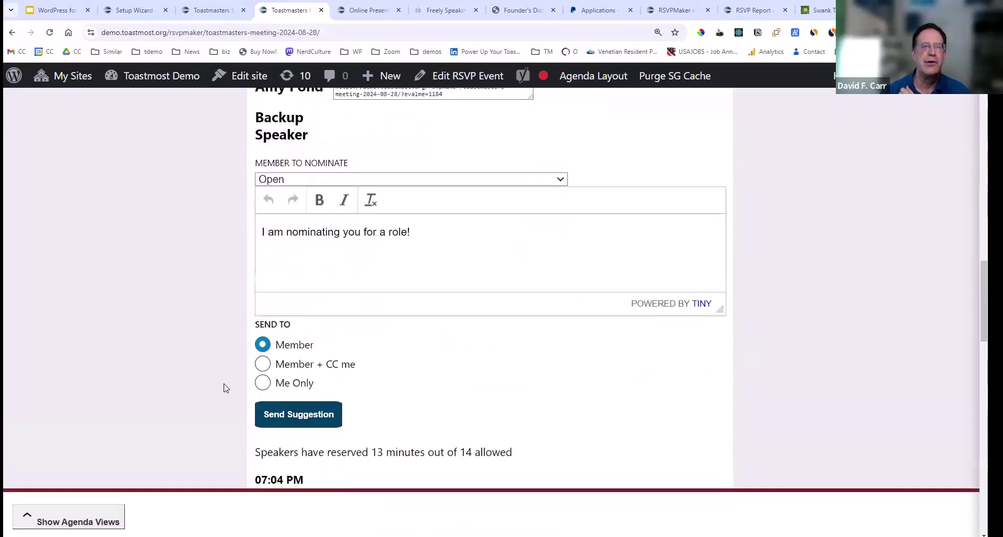
scroll(224, 388, up, 3)
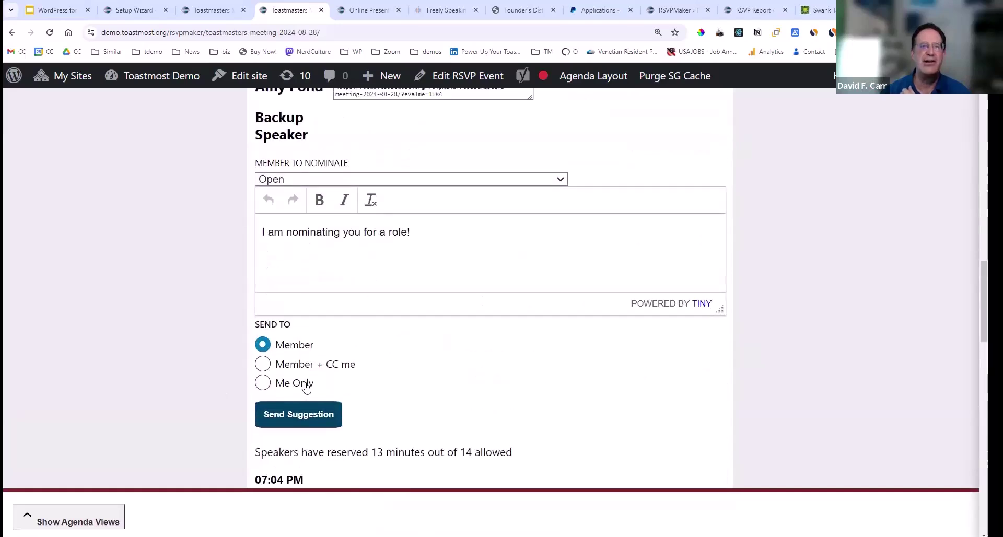
click(413, 181)
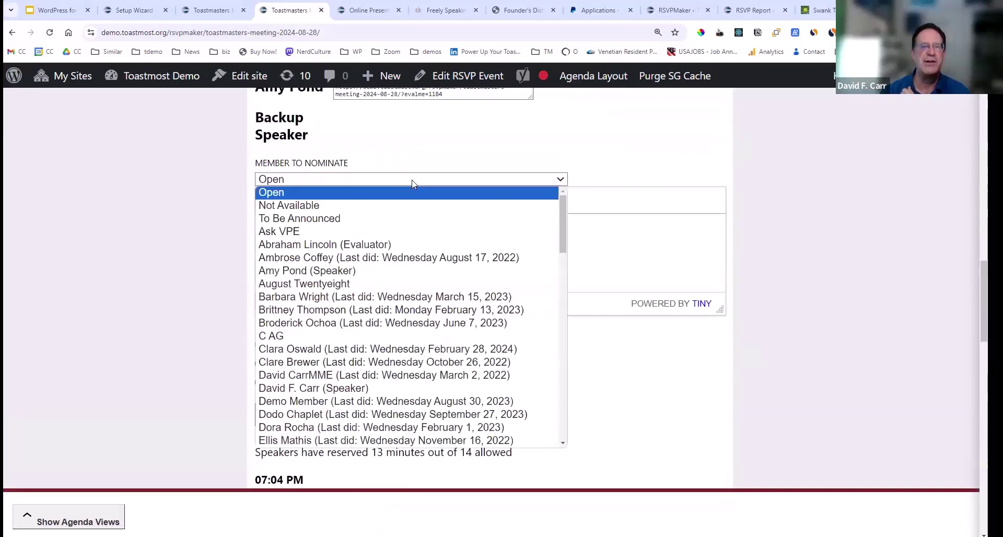
click(338, 310)
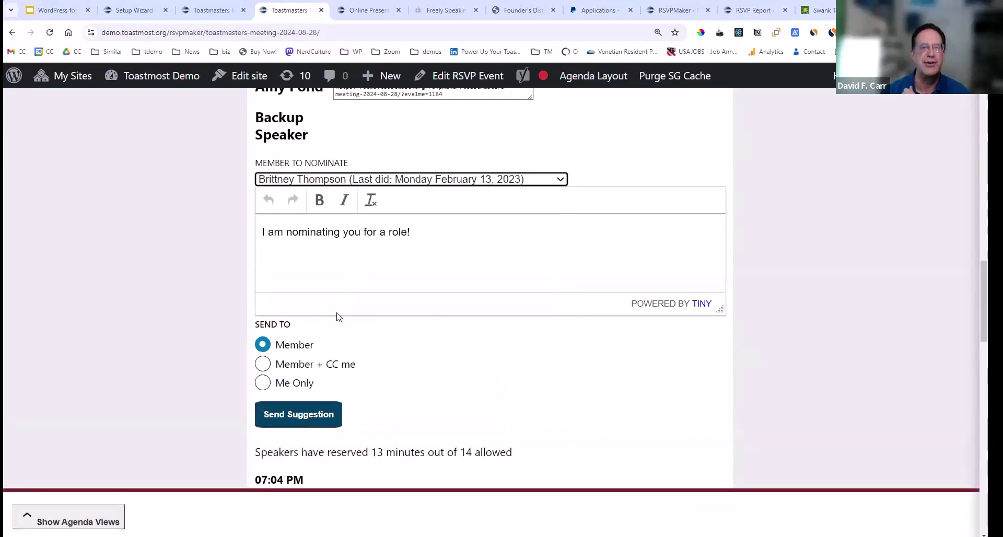
click(435, 231)
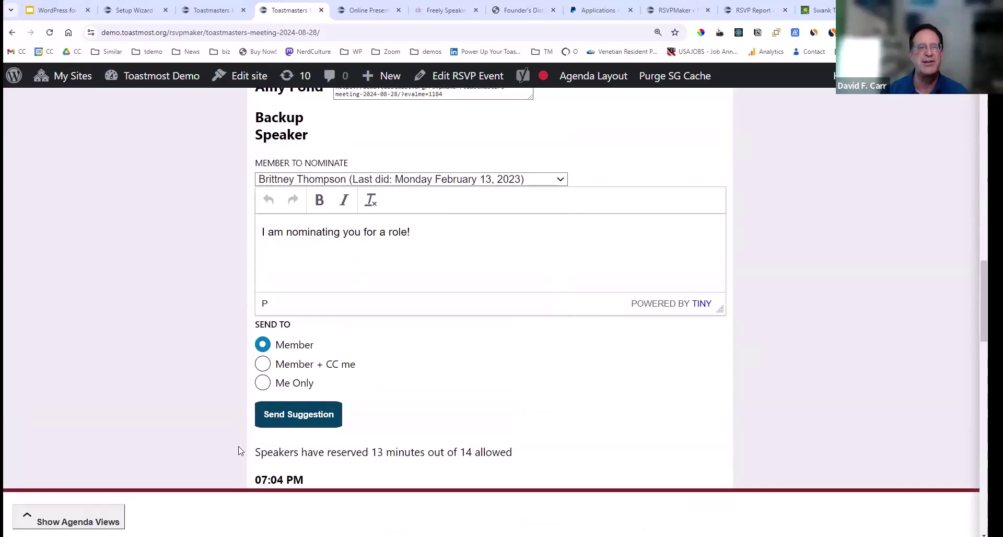
click(301, 418)
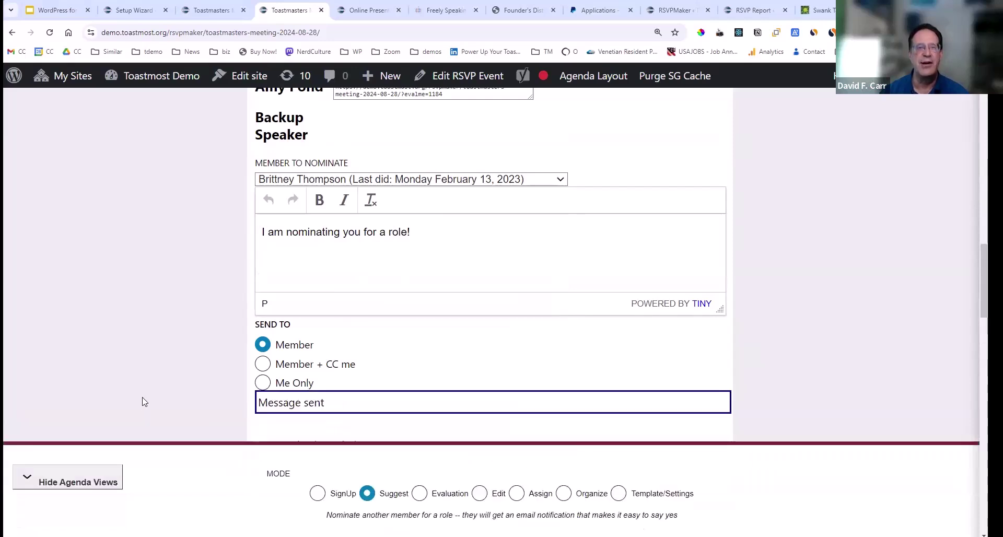
scroll(143, 401, down, 2)
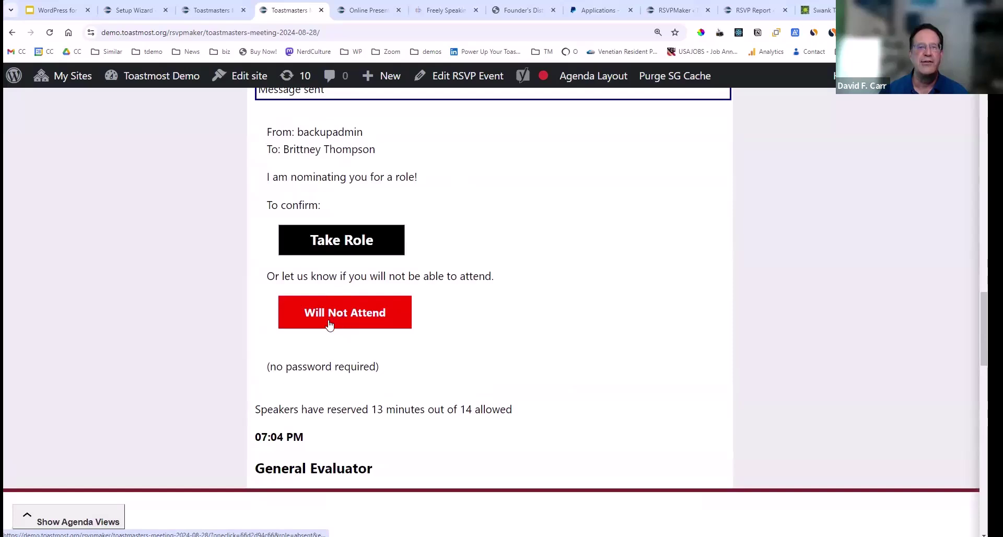
scroll(387, 301, up, 2)
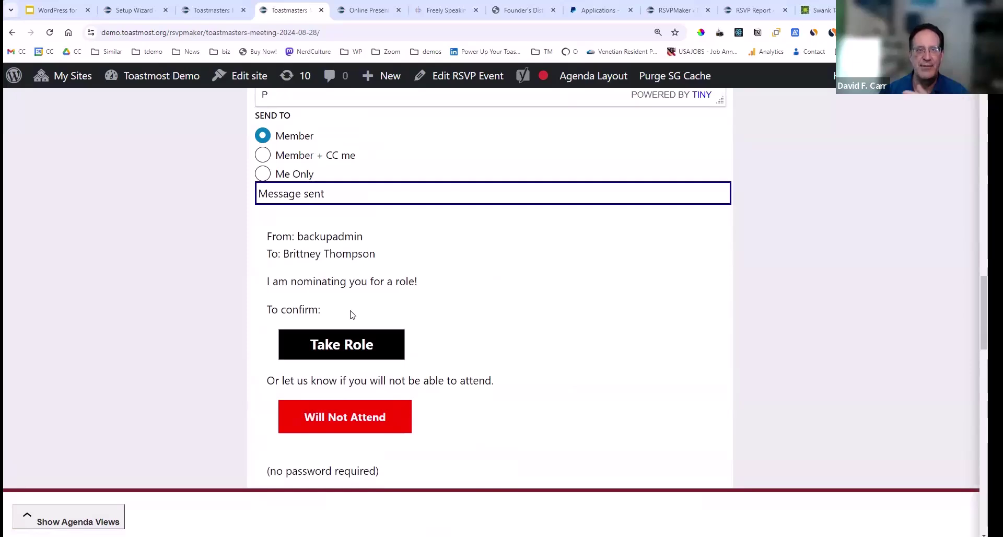
Switch the August 28 meeting agenda to Organize mode
scroll(352, 314, up, 2)
scroll(349, 317, up, 2)
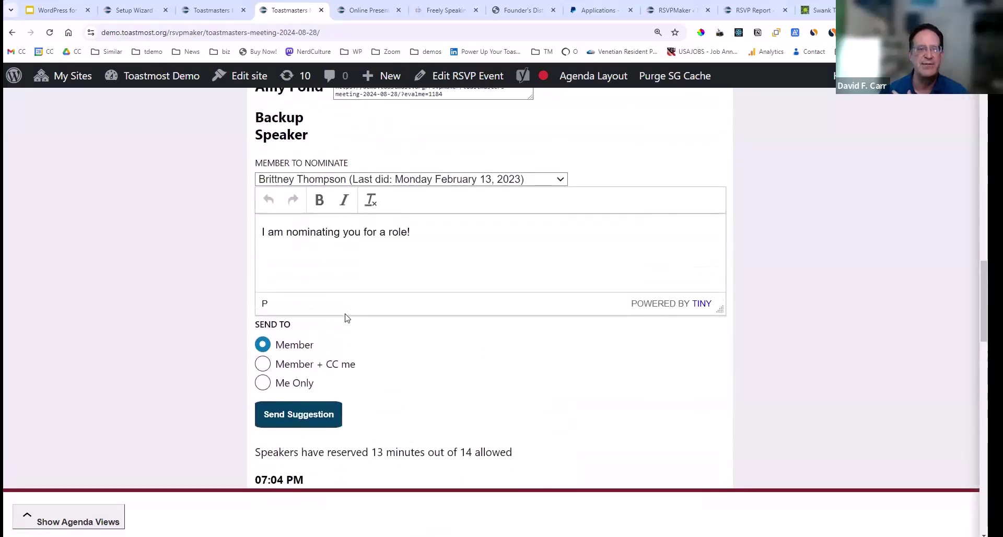
scroll(345, 318, up, 5)
scroll(343, 319, down, 4)
scroll(344, 319, down, 2)
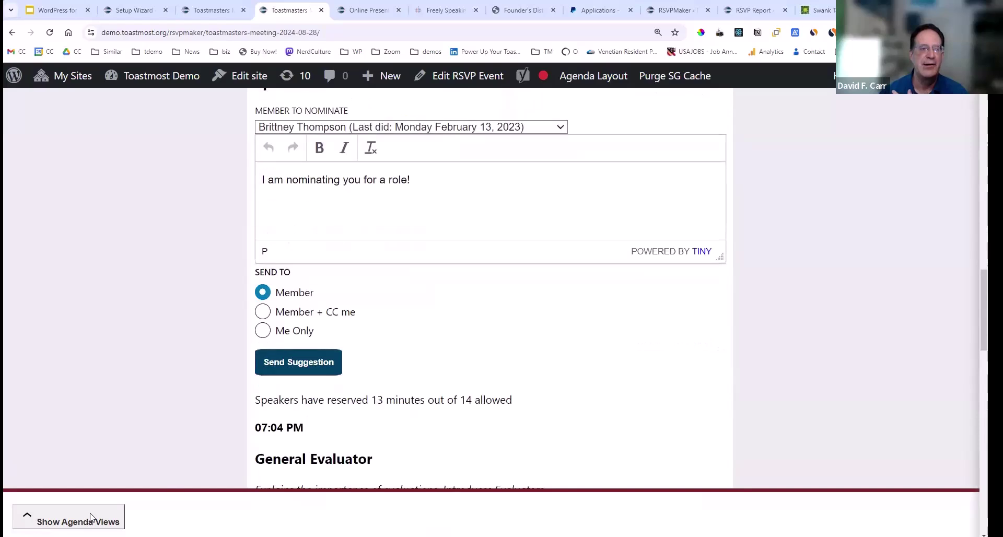
click(89, 518)
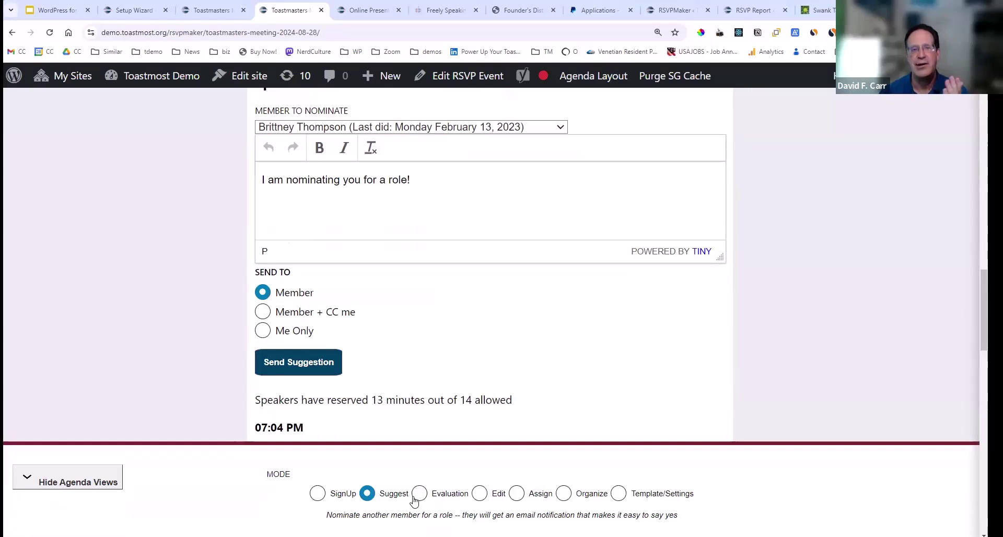
click(563, 493)
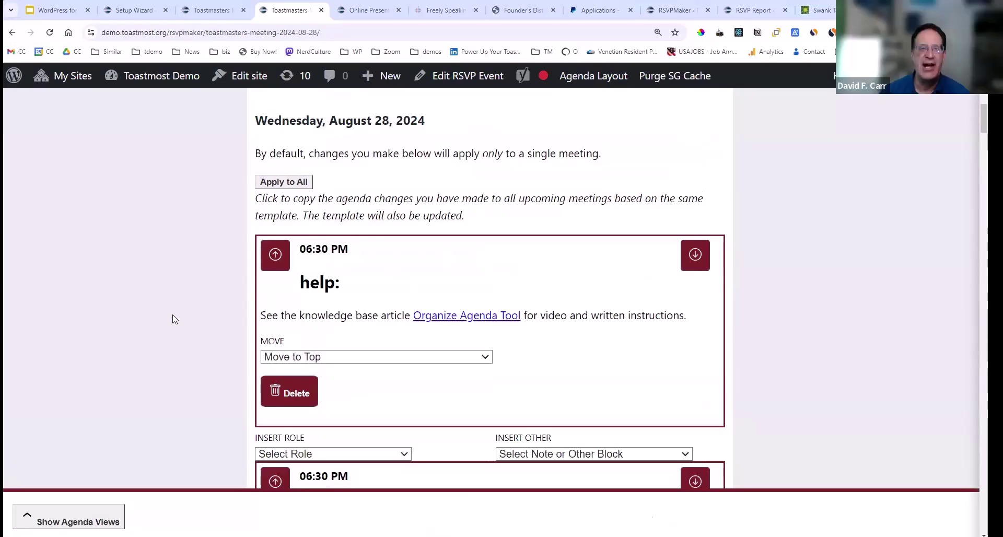
Examine the August 28 agenda items in Organize mode, including their times, signup slots and move options, as far as Topics Master
scroll(175, 319, down, 10)
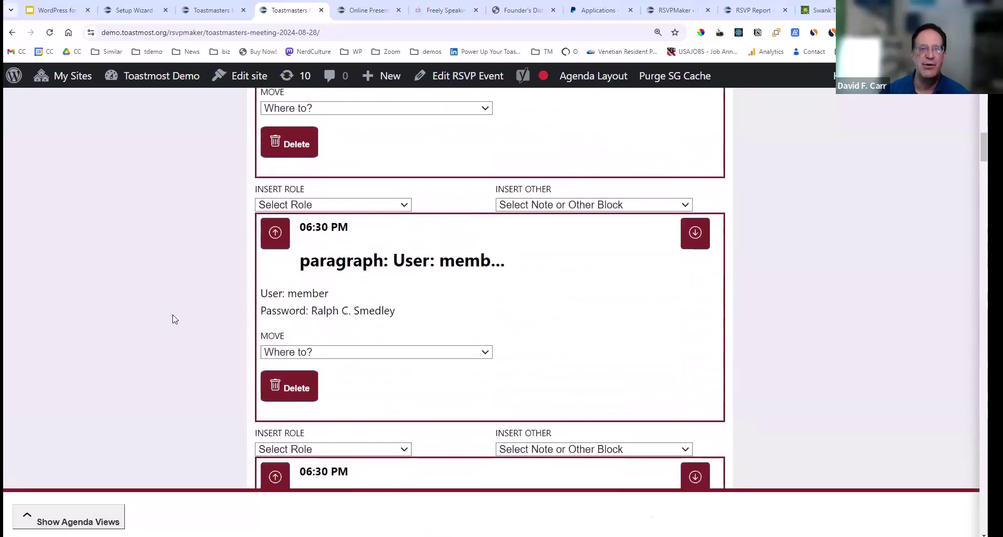
scroll(174, 320, down, 4)
scroll(174, 319, down, 10)
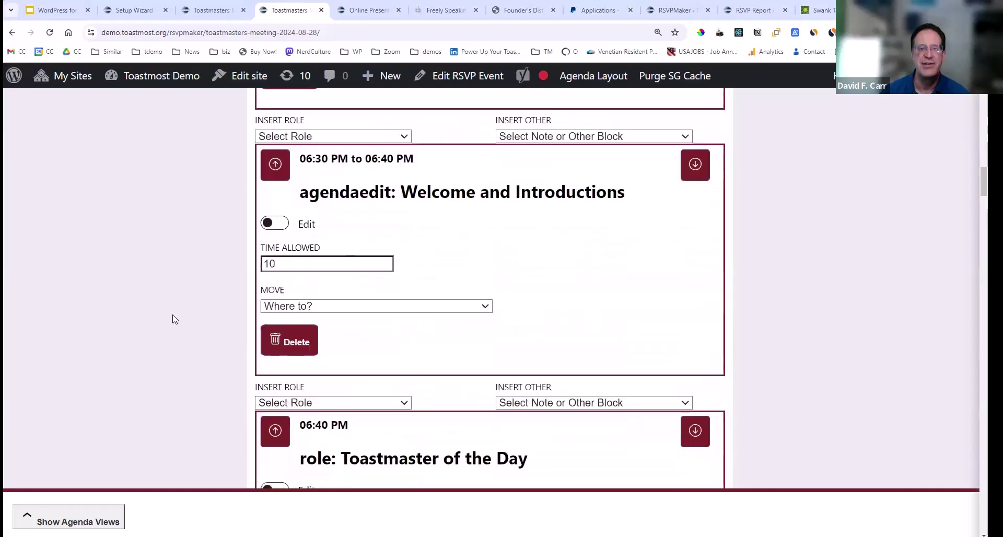
scroll(174, 319, down, 12)
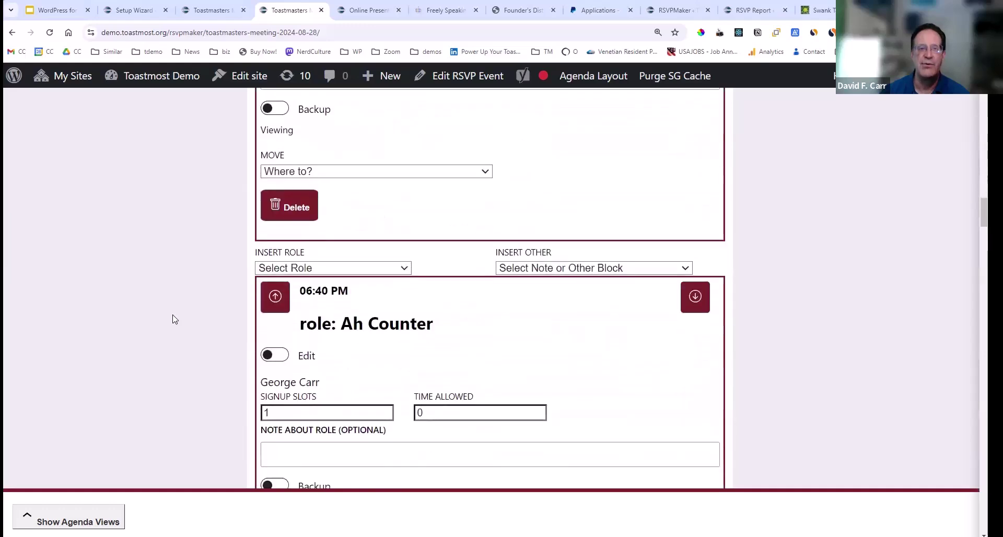
scroll(174, 319, down, 10)
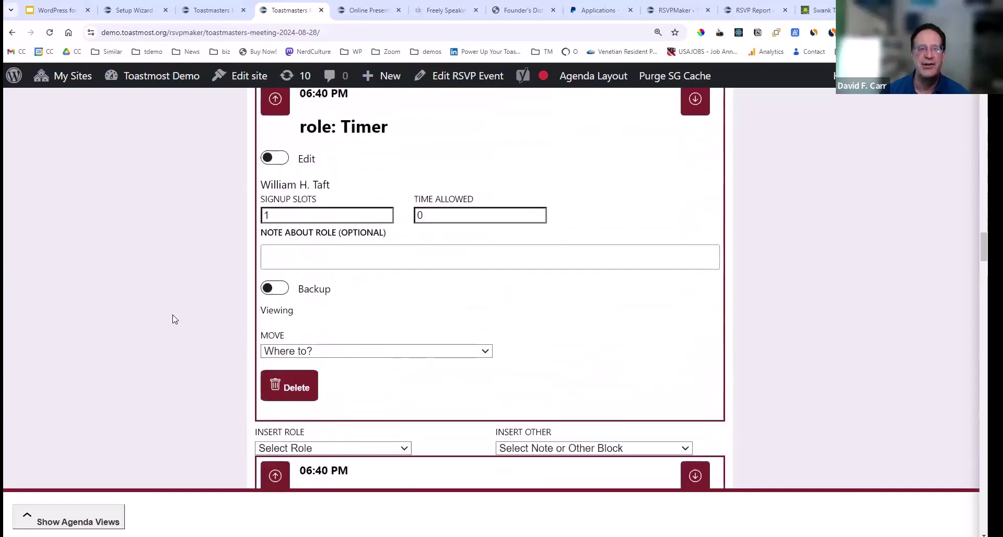
scroll(176, 318, down, 10)
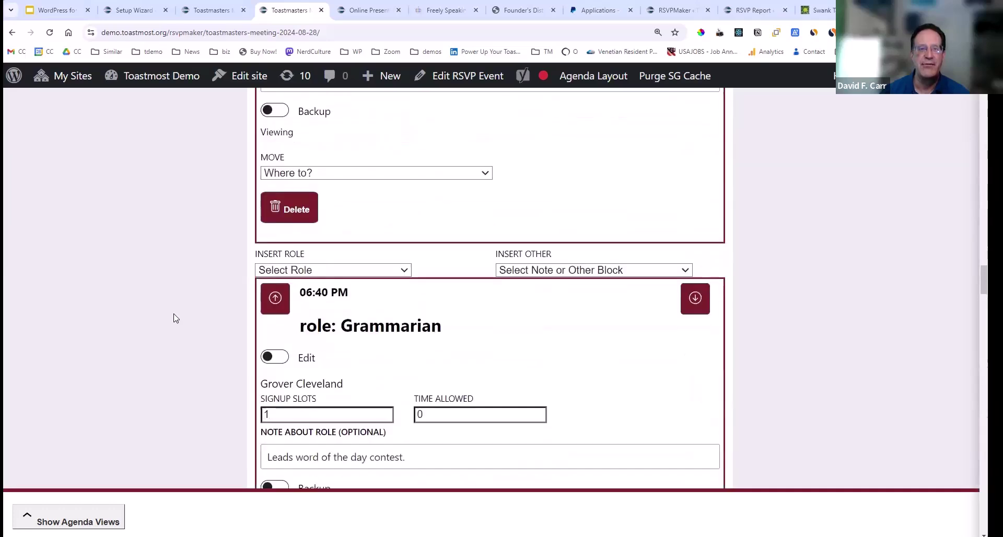
scroll(176, 318, down, 5)
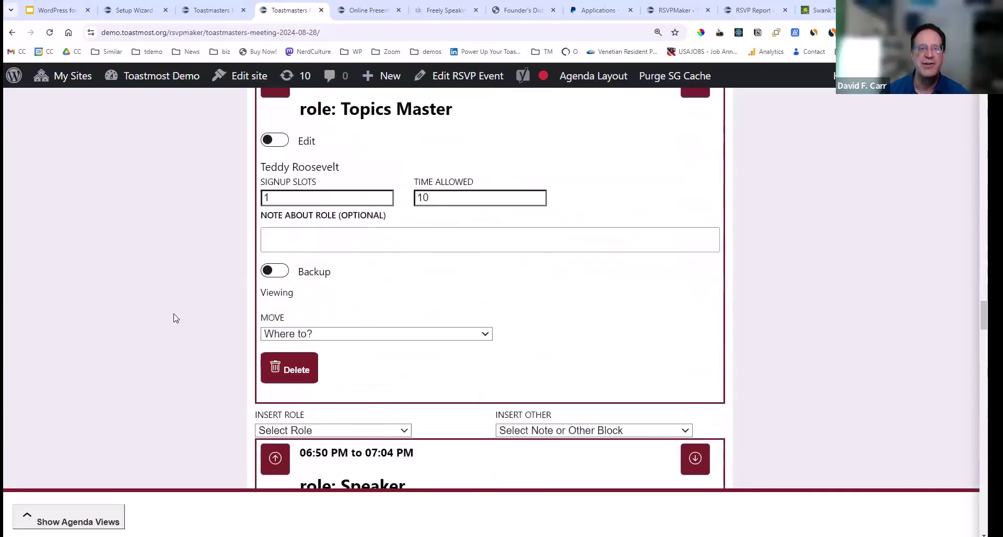
scroll(176, 318, up, 5)
scroll(175, 318, down, 2)
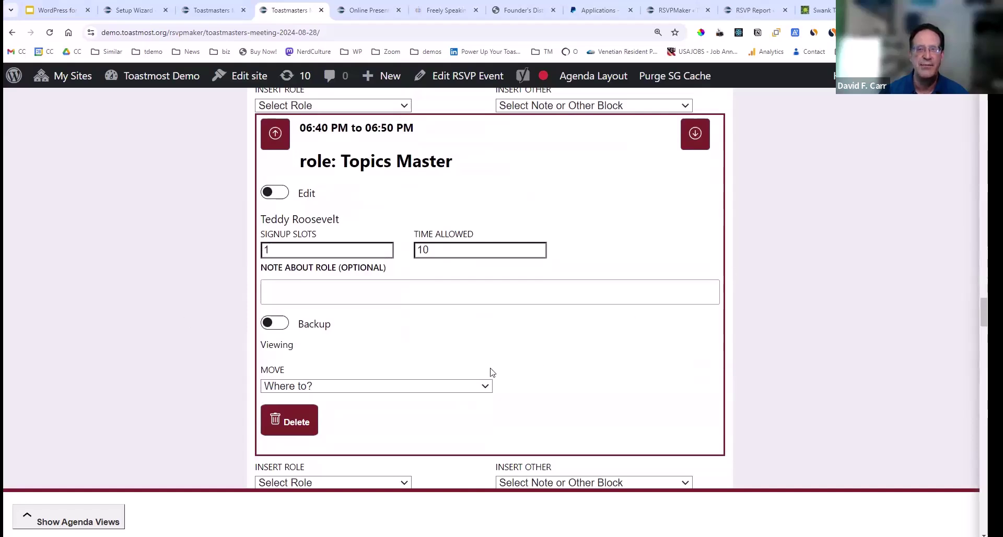
Move the Topics Master role down one position, and place it after the agenda note about the Toastmaster presenting the awards
click(695, 134)
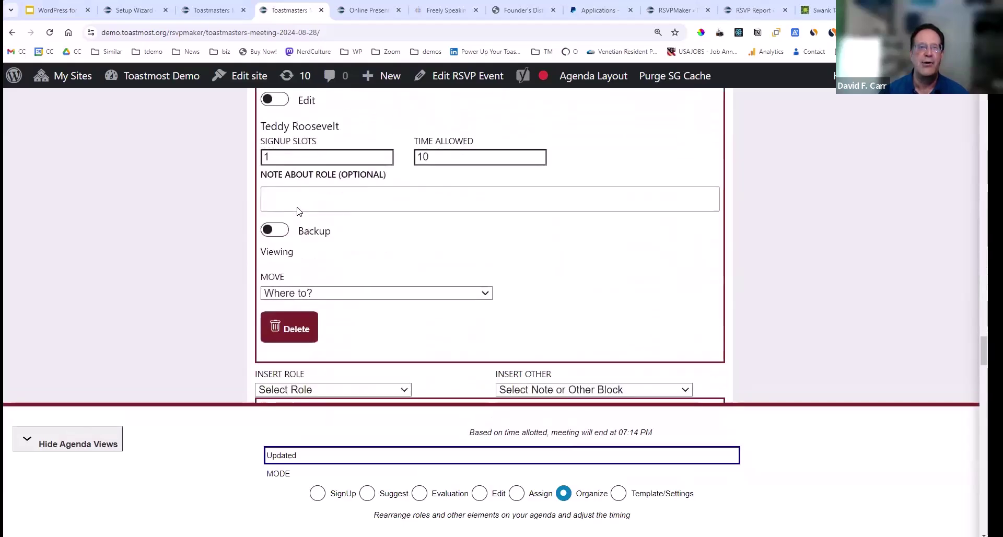
click(418, 293)
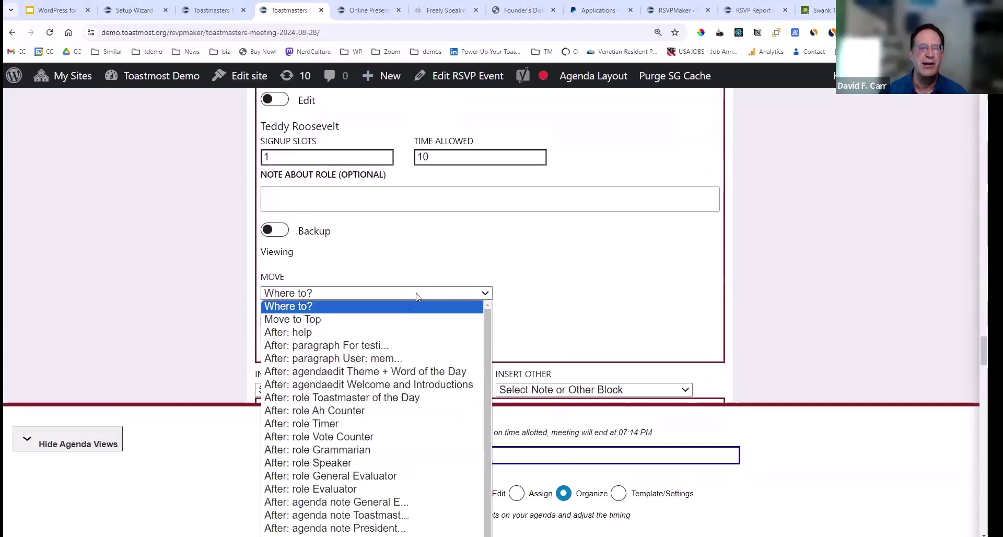
scroll(412, 277, down, 1)
click(411, 243)
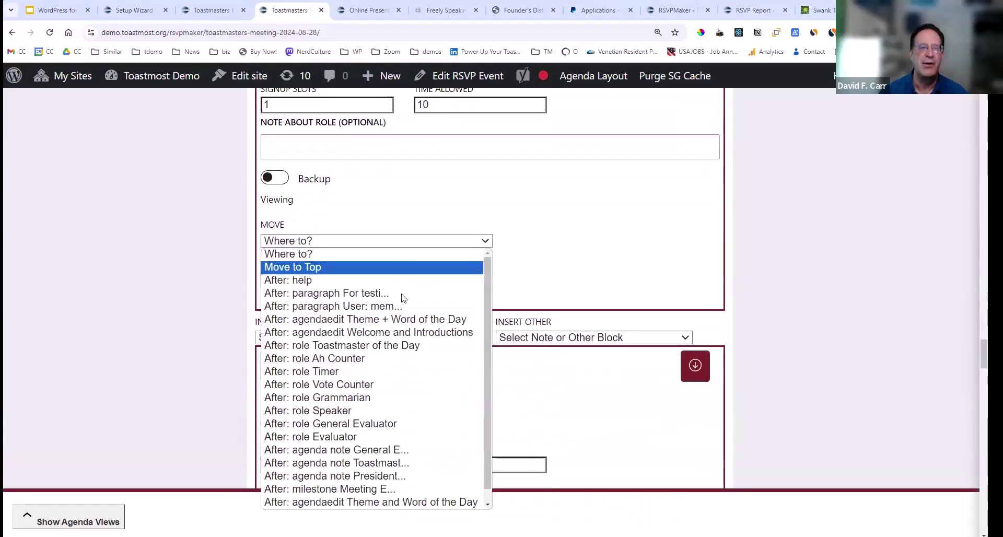
click(394, 464)
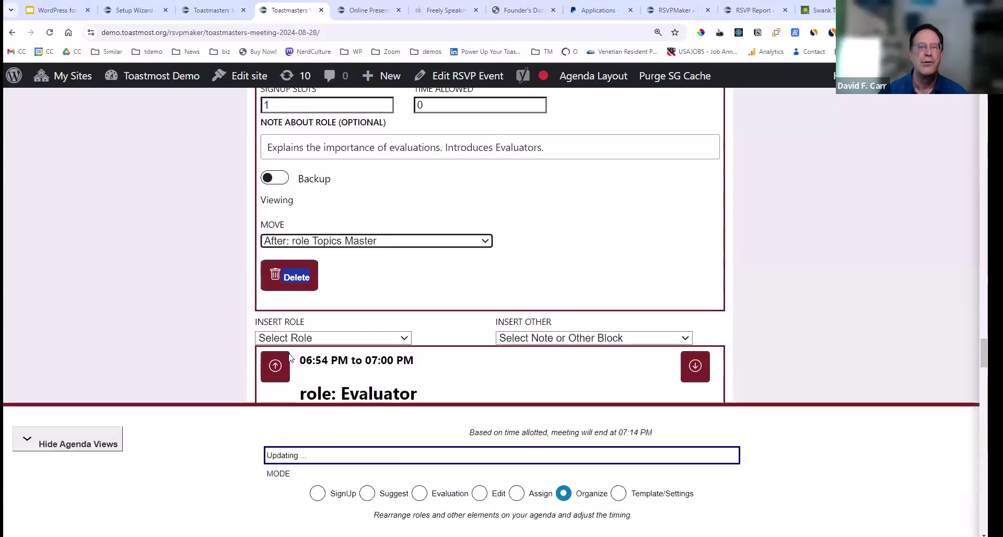
Set the time allowed for the relocated Topics Master role to 17 minutes
scroll(131, 314, down, 10)
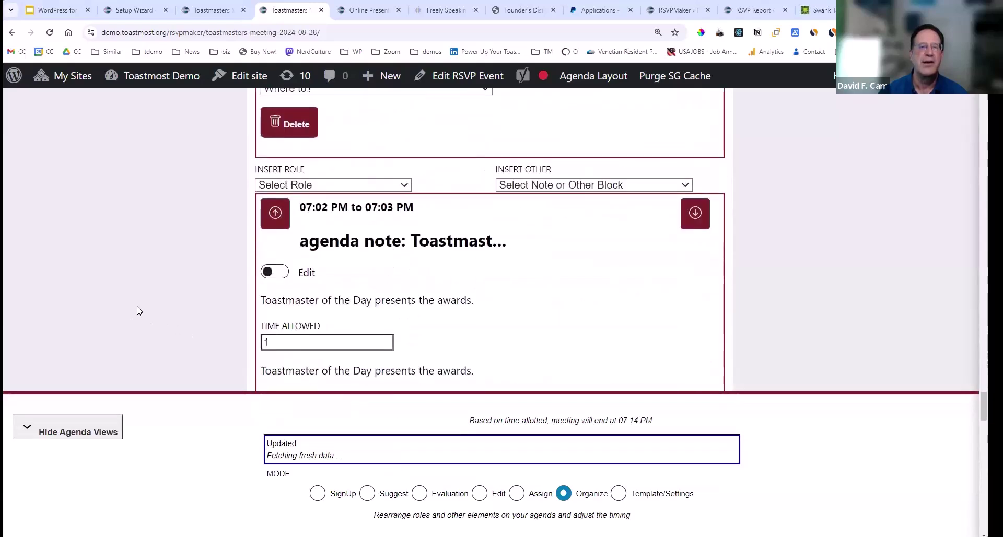
scroll(138, 312, down, 10)
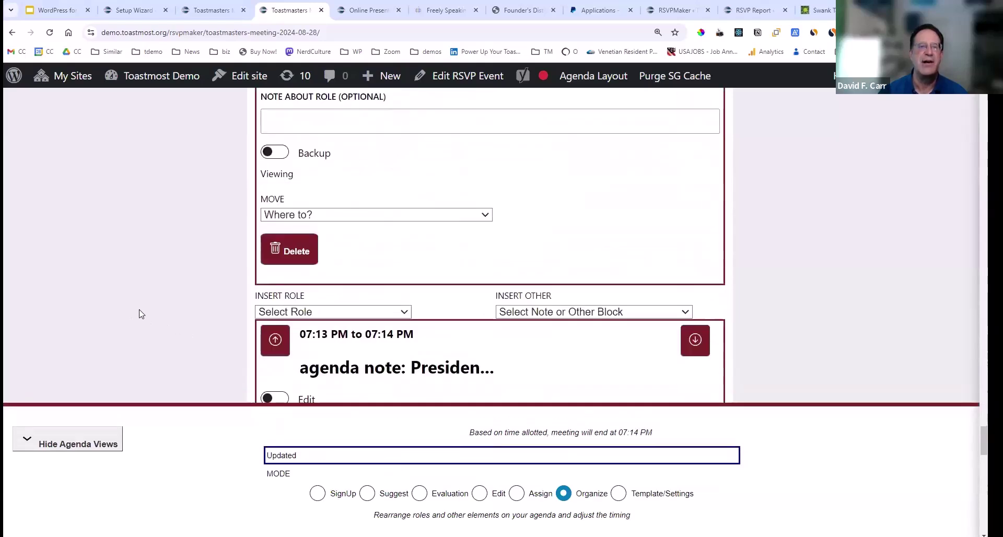
scroll(139, 315, down, 2)
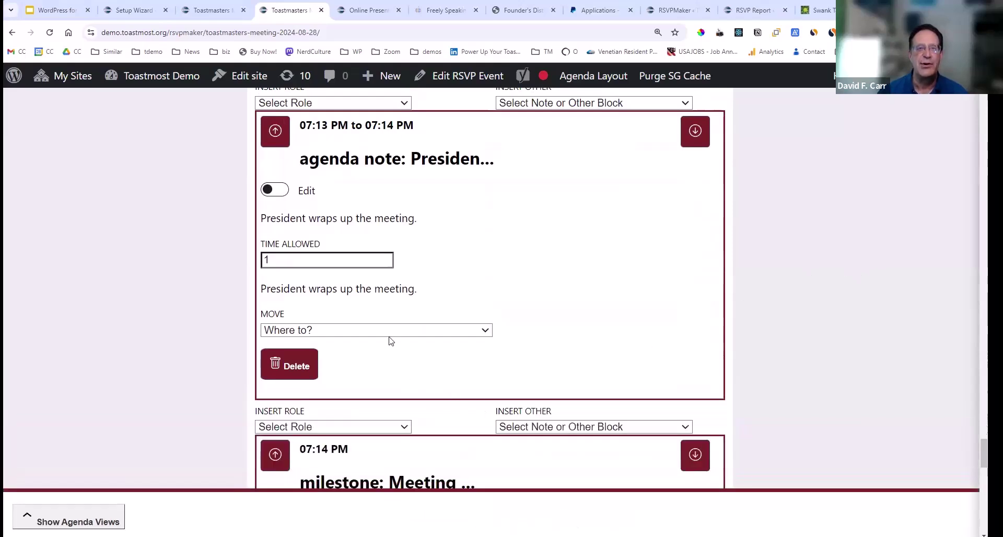
scroll(389, 340, down, 4)
scroll(389, 340, up, 10)
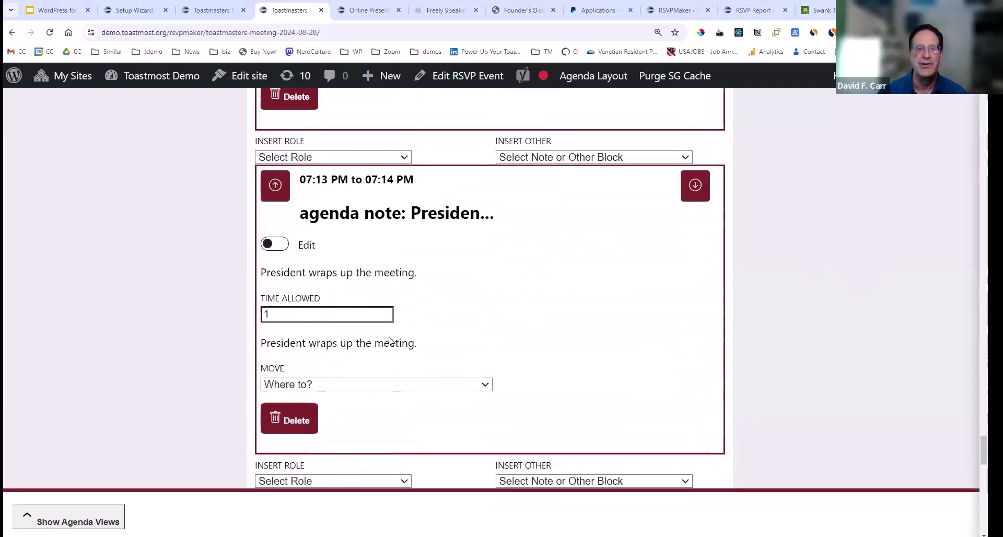
scroll(389, 341, up, 2)
scroll(419, 339, down, 1)
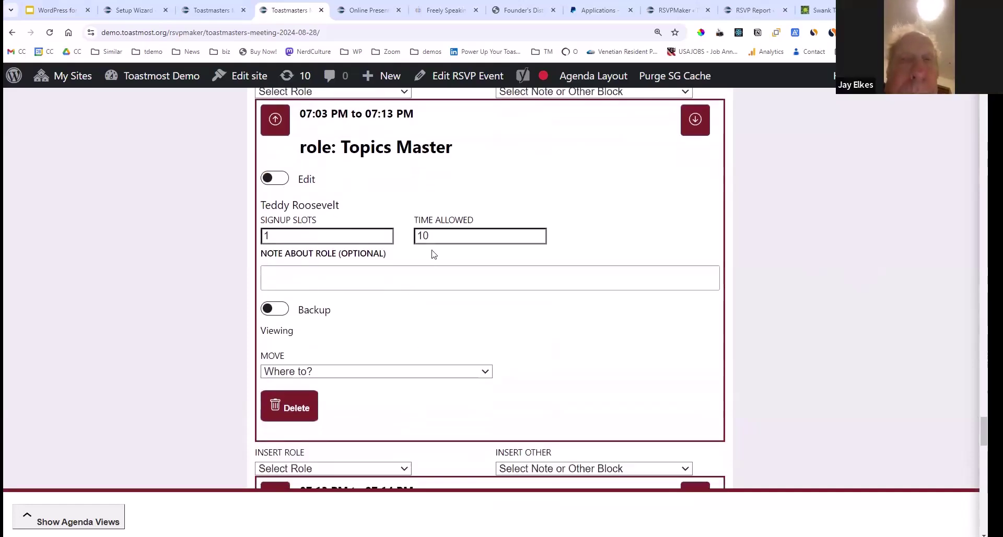
click(470, 235)
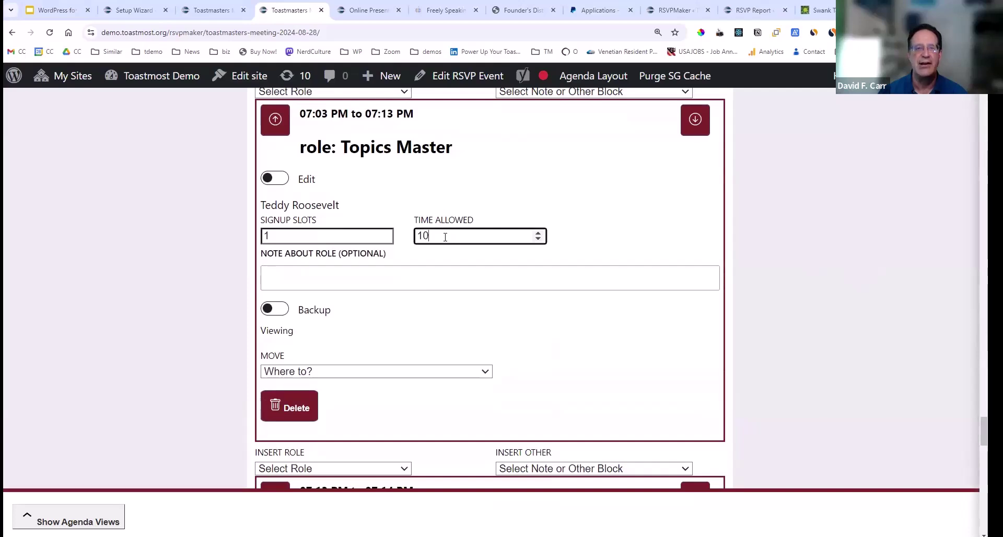
click(538, 233)
click(538, 233)
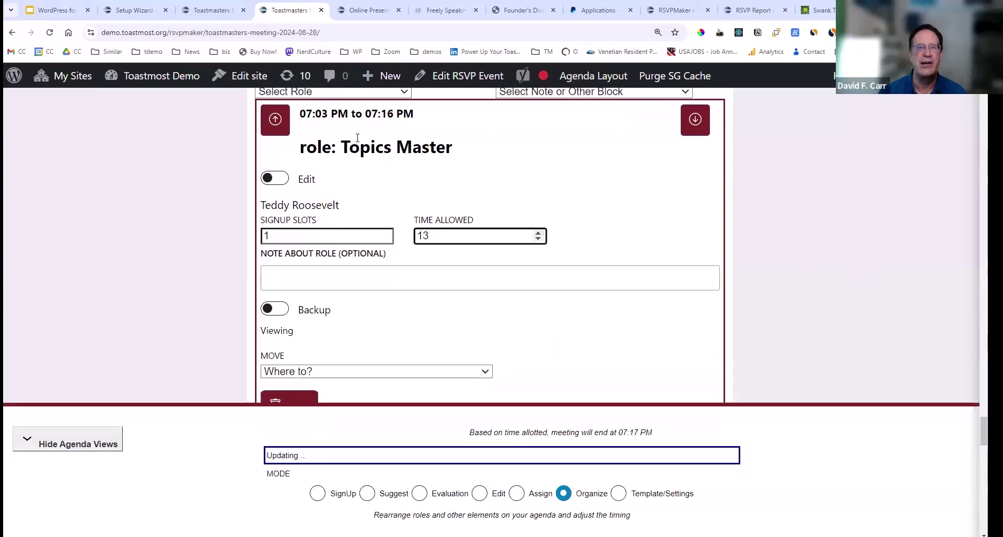
drag(365, 113, 413, 111)
click(456, 130)
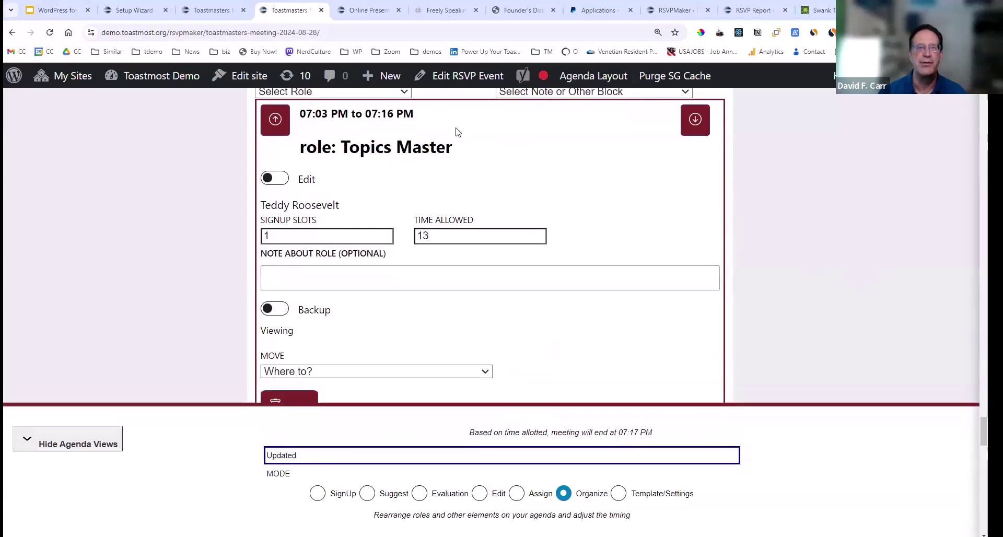
click(538, 233)
click(538, 233)
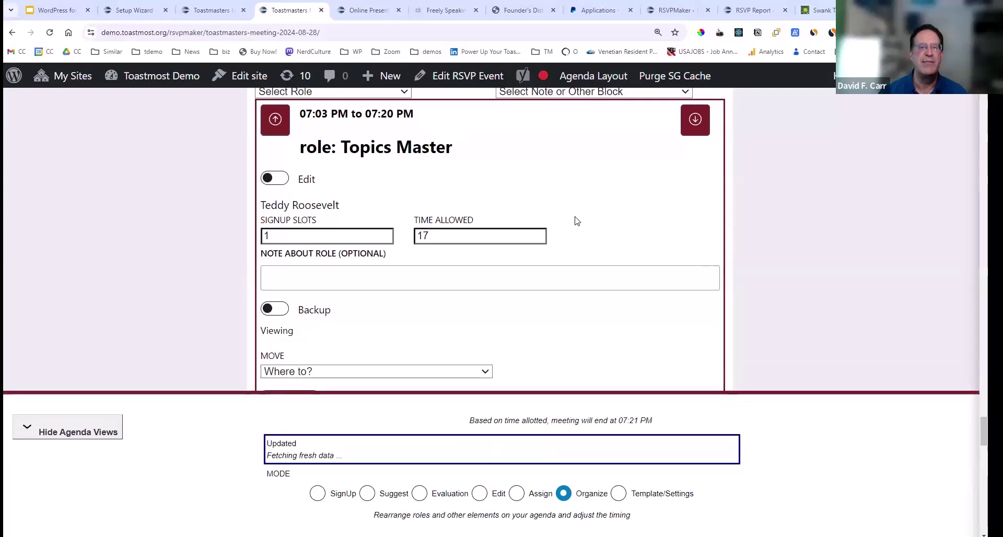
key(Down)
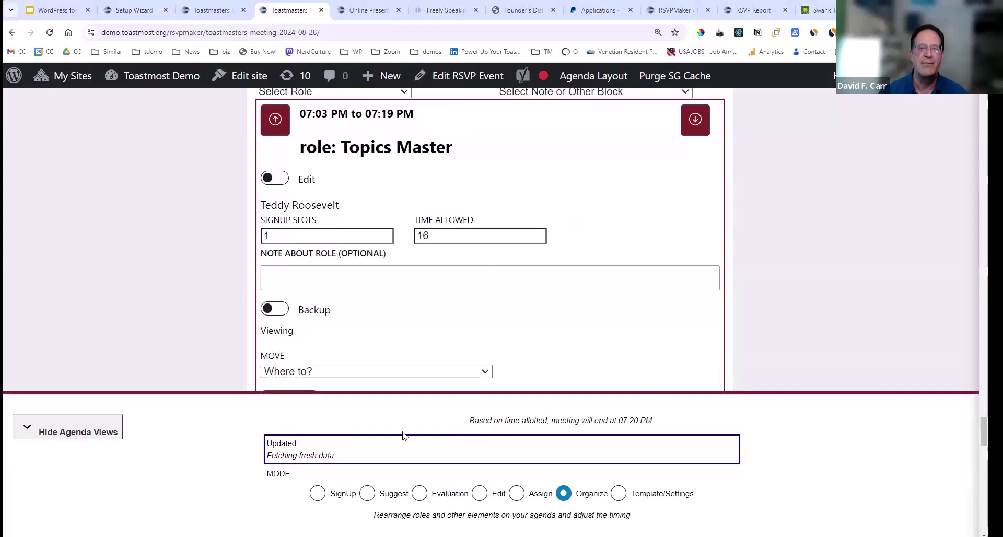
key(Up)
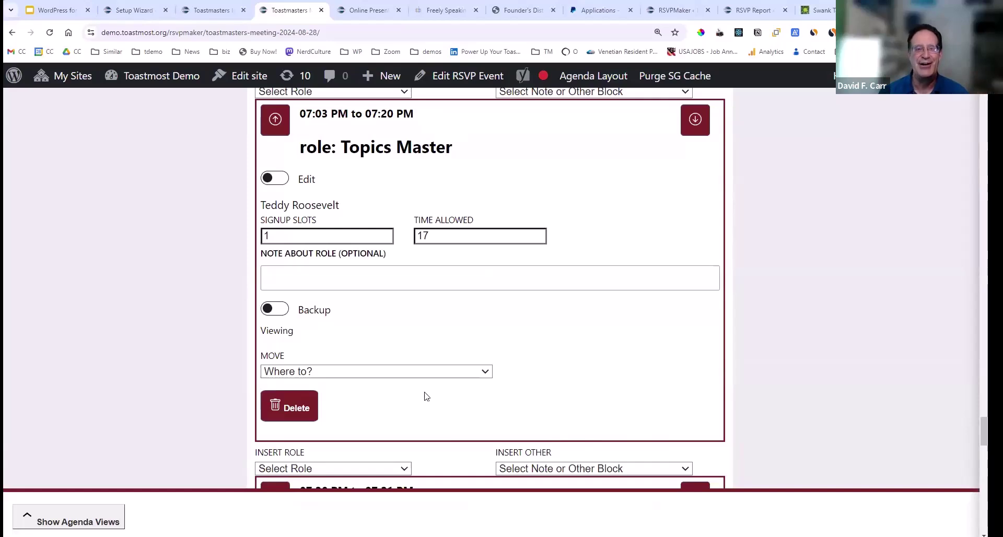
Open the August 28 meeting in the RSVP event editor
scroll(429, 395, up, 10)
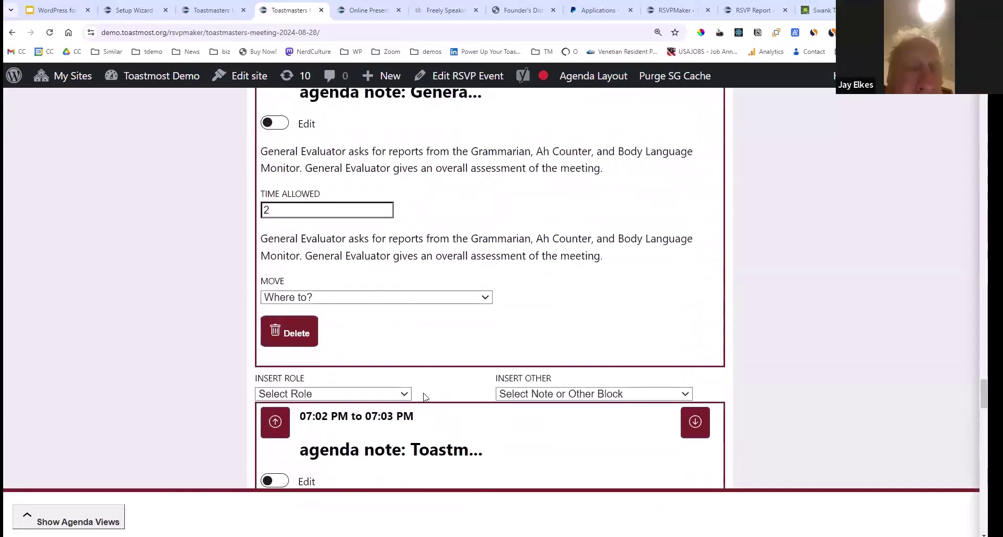
scroll(424, 394, up, 4)
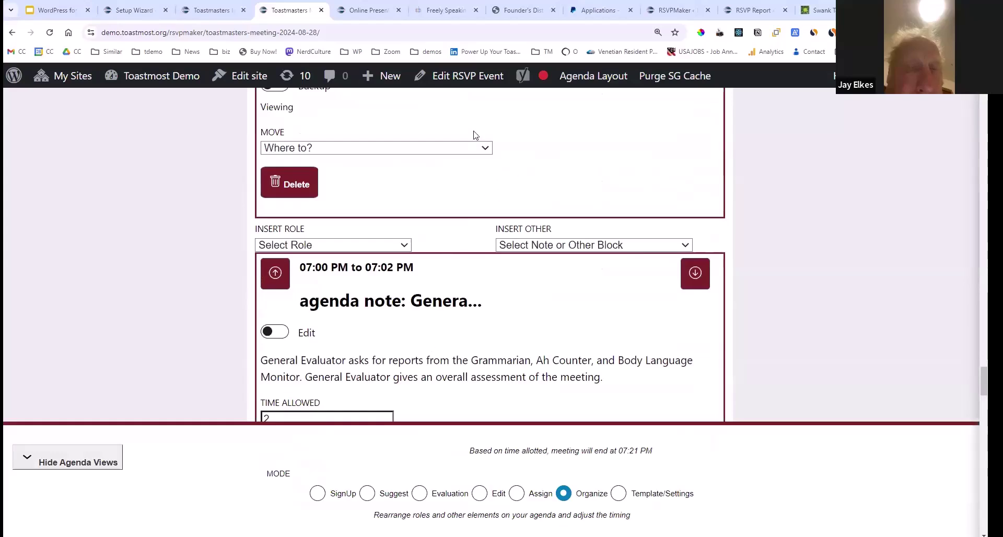
click(469, 83)
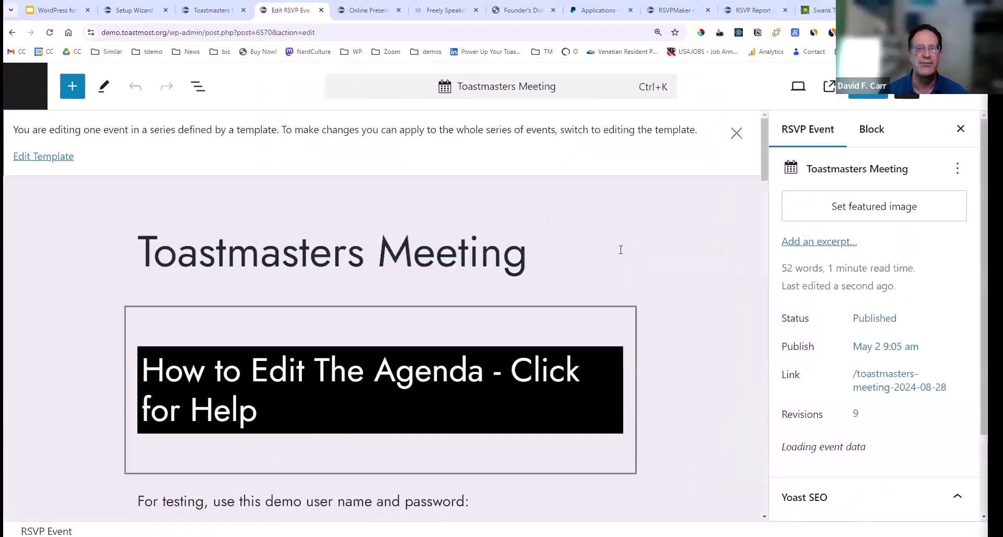
Set the time allowed for the Toastmaster of the Day role block to 5 minutes
scroll(575, 228, down, 10)
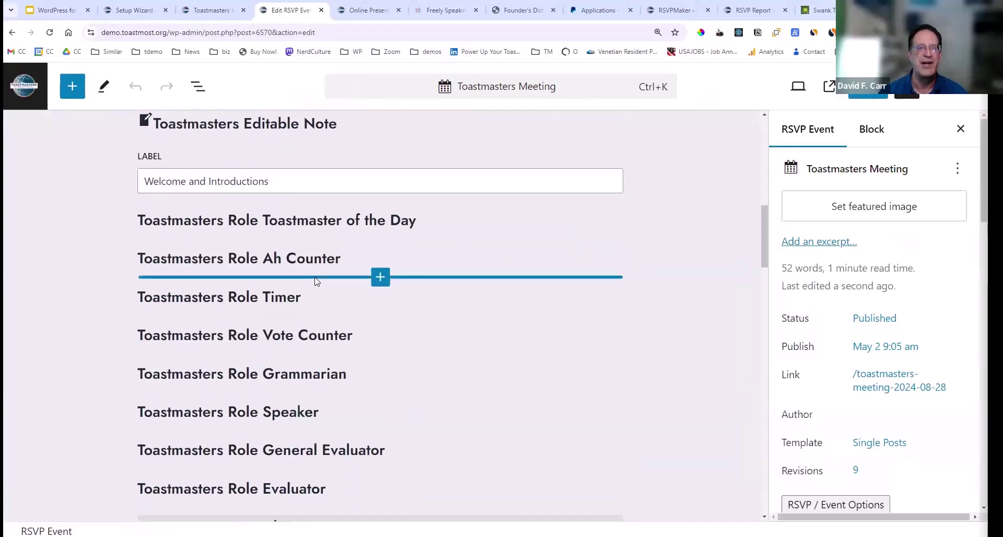
click(193, 222)
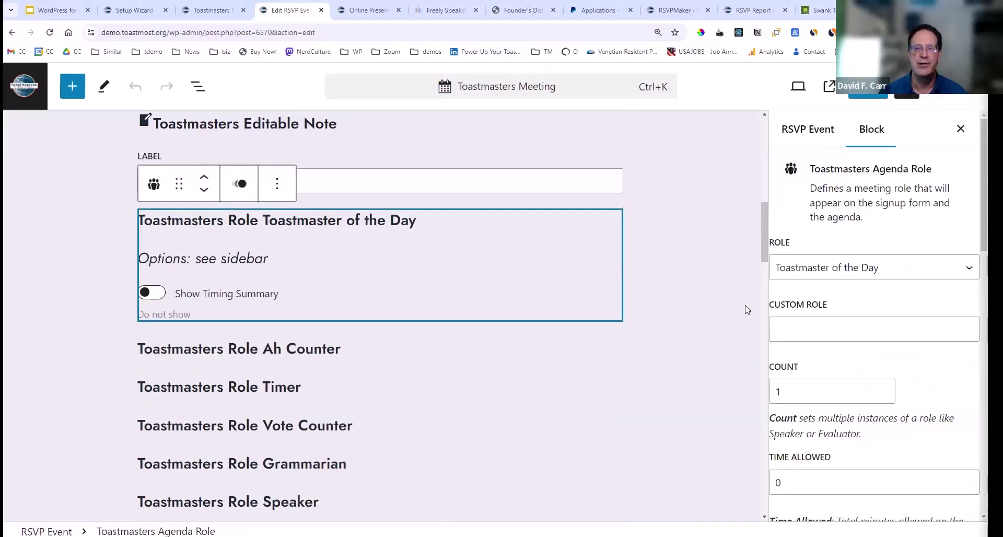
click(811, 489)
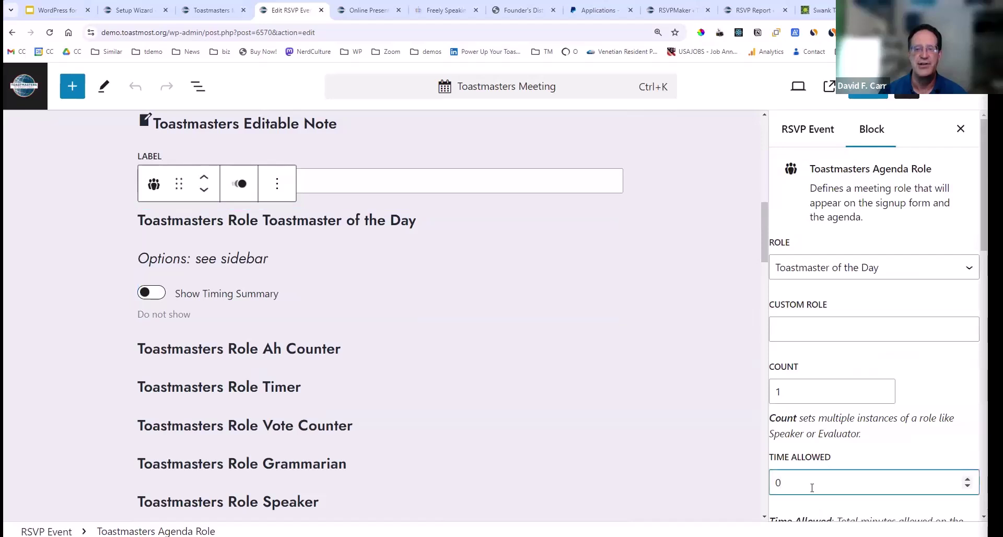
double_click(815, 479)
text(5)
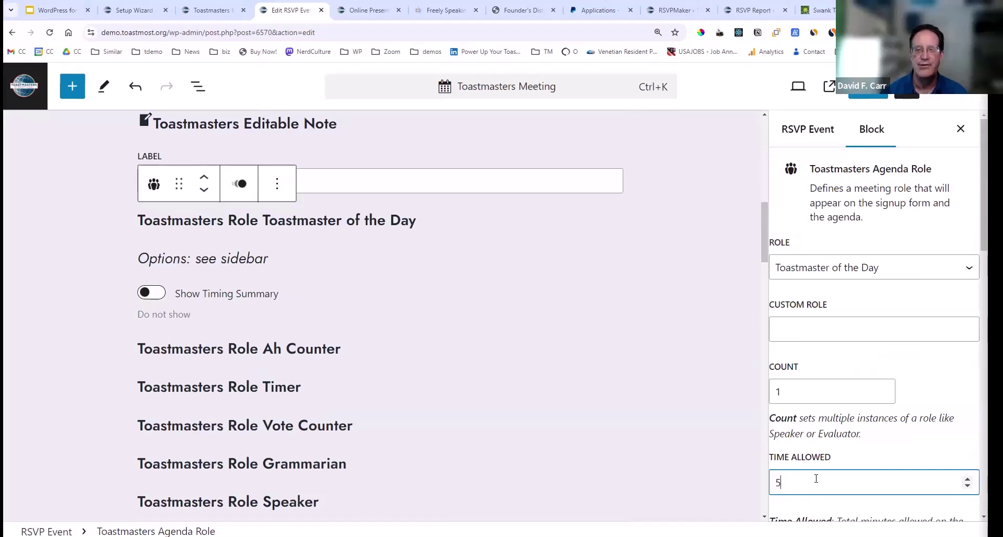
click(880, 443)
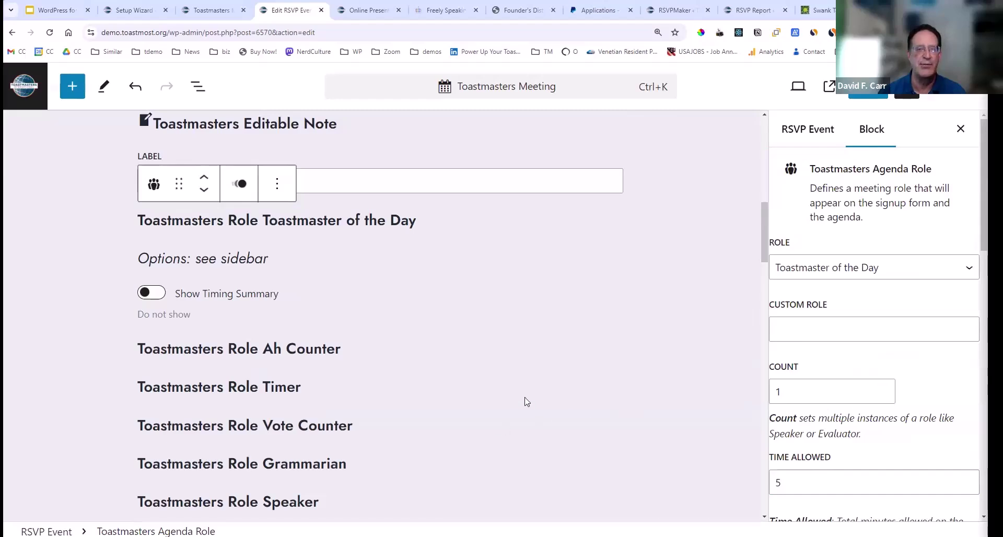
Insert a Toastmasters Agenda Role block between the Ah Counter and Timer roles in the meeting agenda
scroll(461, 366, up, 5)
scroll(461, 365, up, 5)
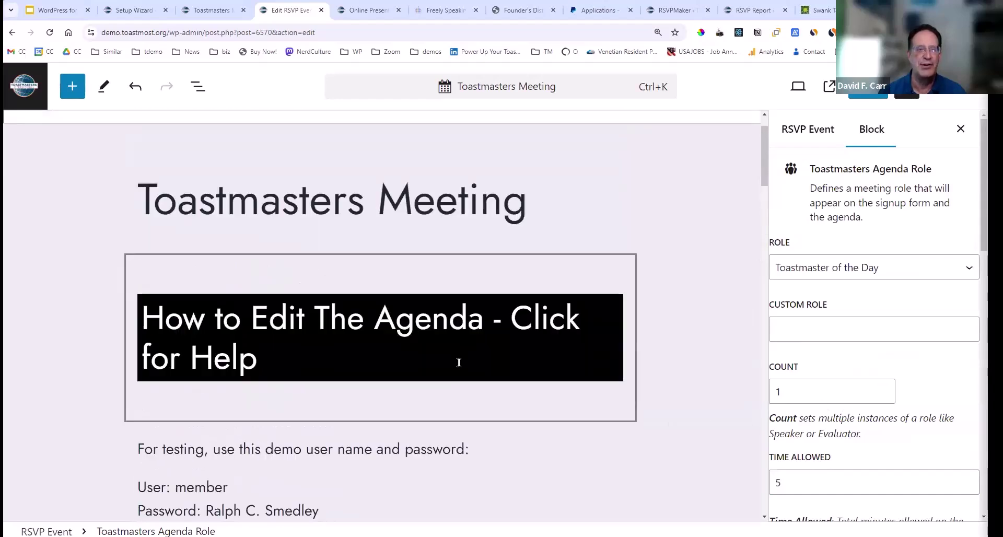
scroll(454, 363, down, 9)
scroll(450, 367, up, 10)
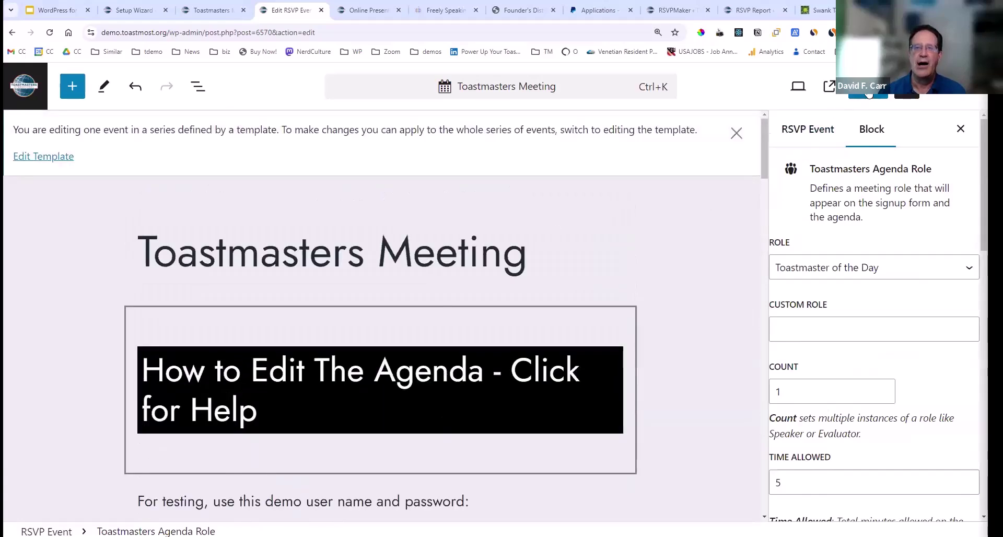
scroll(872, 313, down, 4)
scroll(523, 307, down, 10)
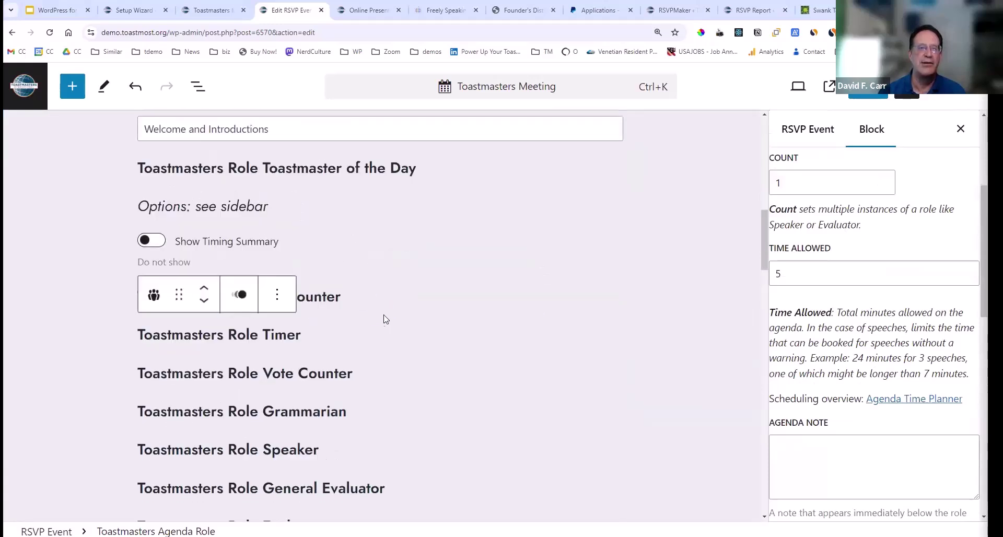
click(380, 315)
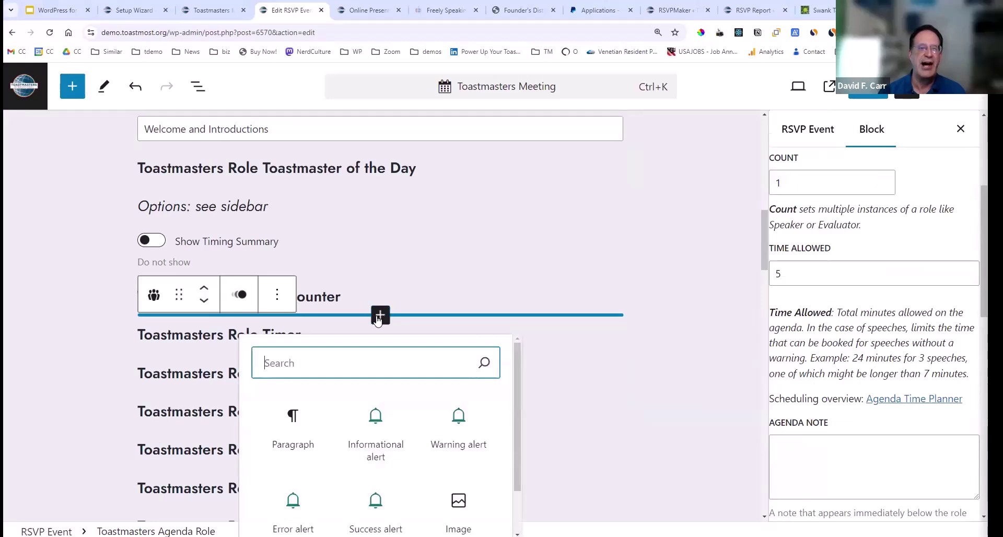
text(r)
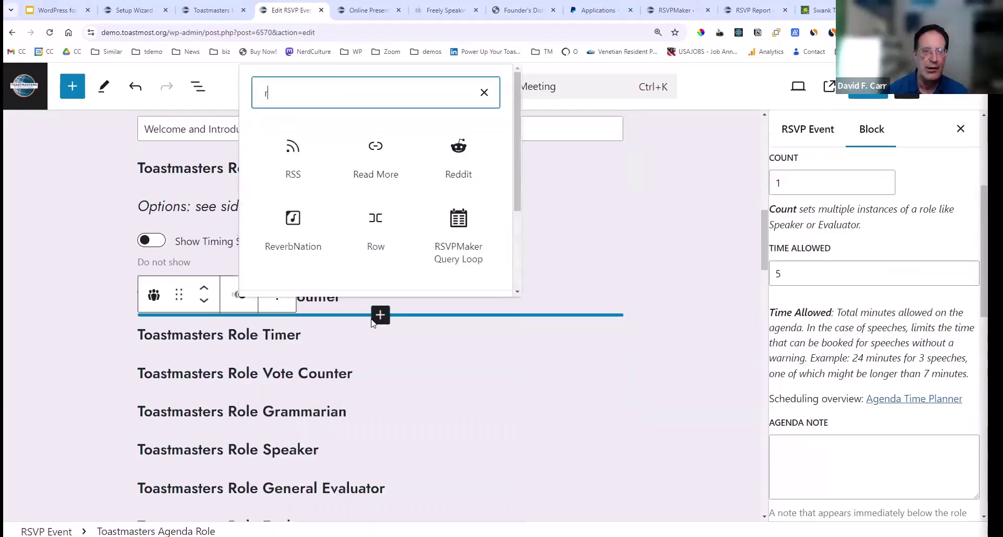
text(ole)
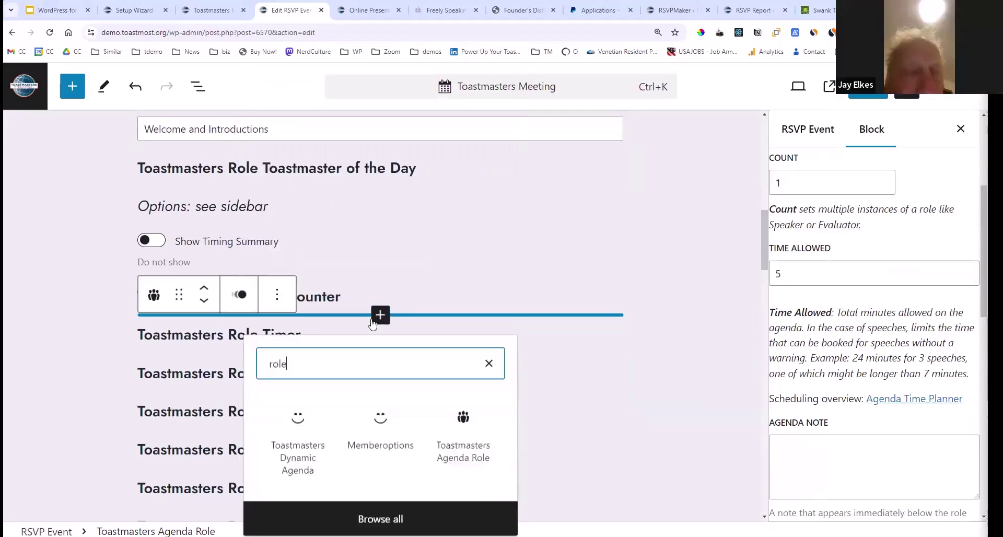
click(465, 435)
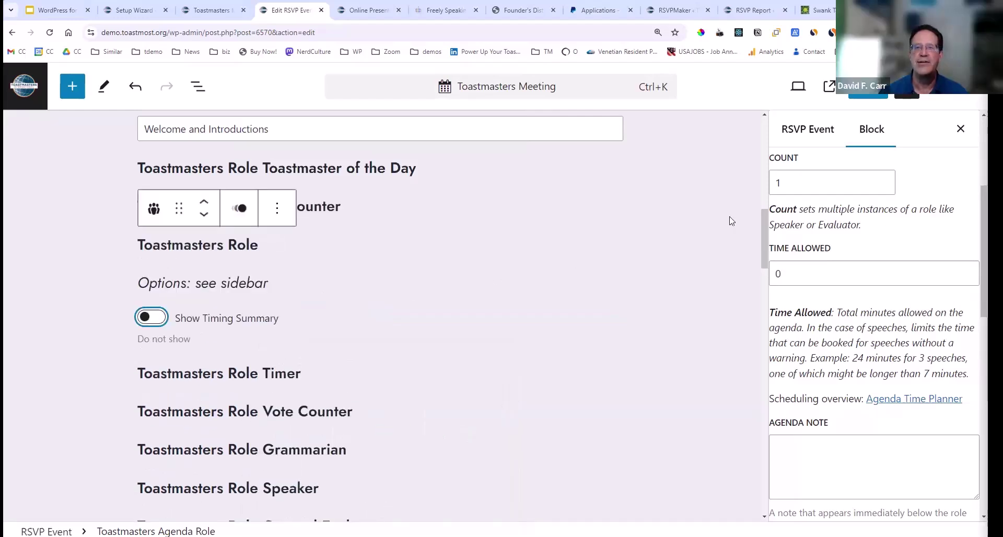
Assign the Chief Judge role to the new agenda role block
scroll(761, 223, up, 4)
scroll(885, 243, up, 3)
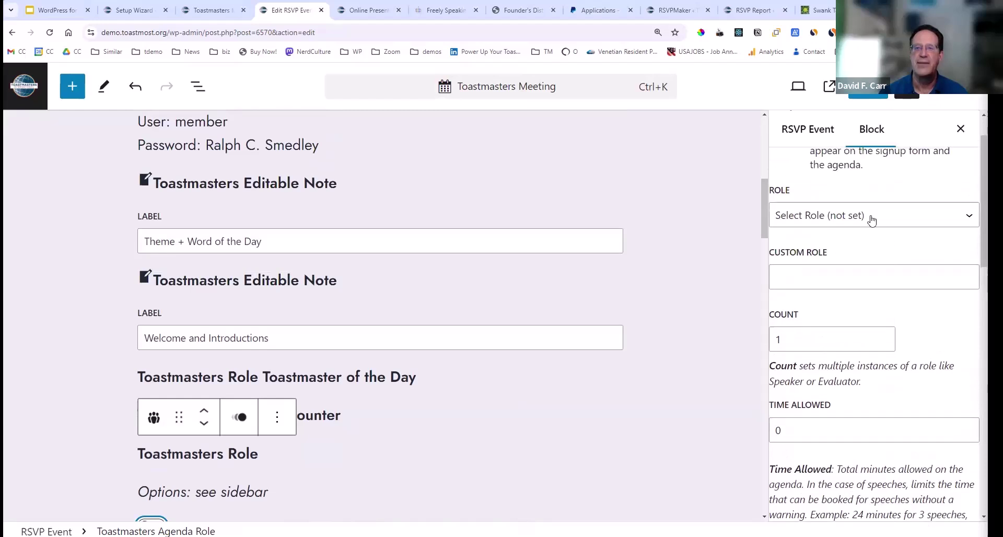
click(856, 217)
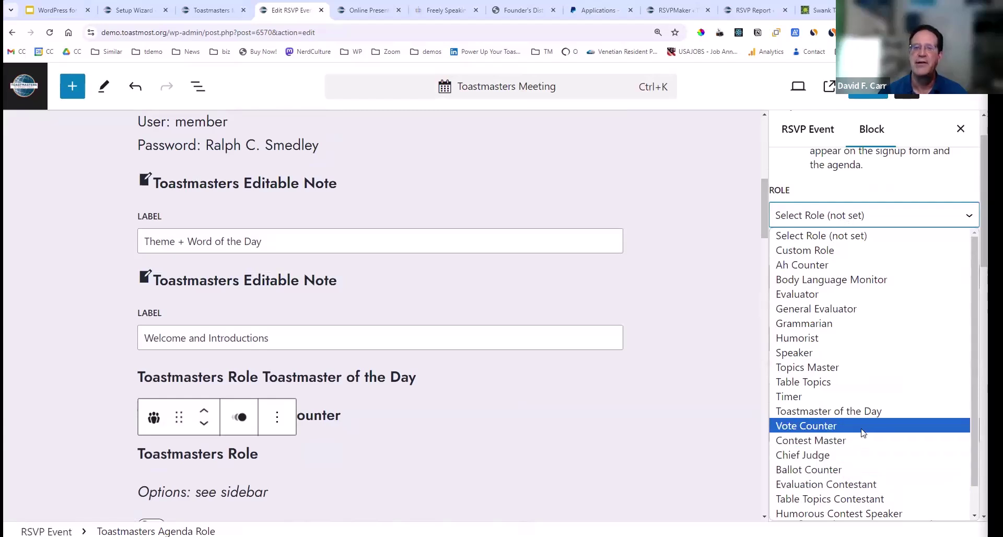
click(822, 460)
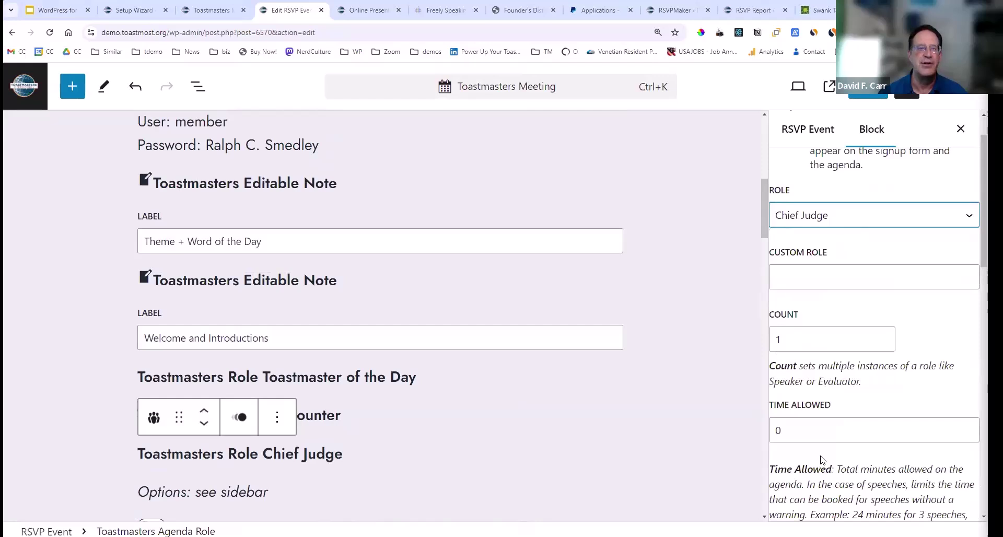
Check the time allowed for the Welcome and Introductions editable note and the General Evaluator reports agenda note
scroll(696, 460, down, 2)
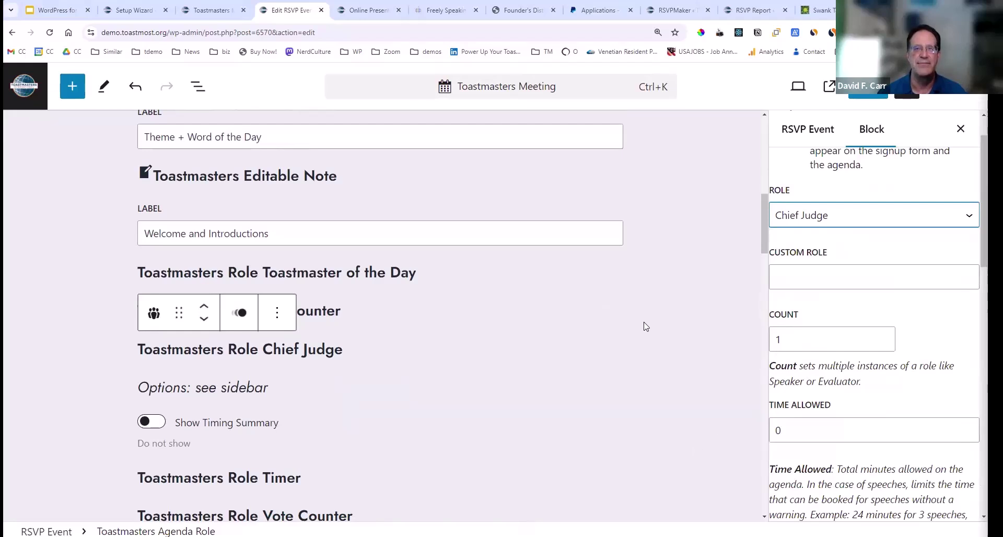
click(487, 202)
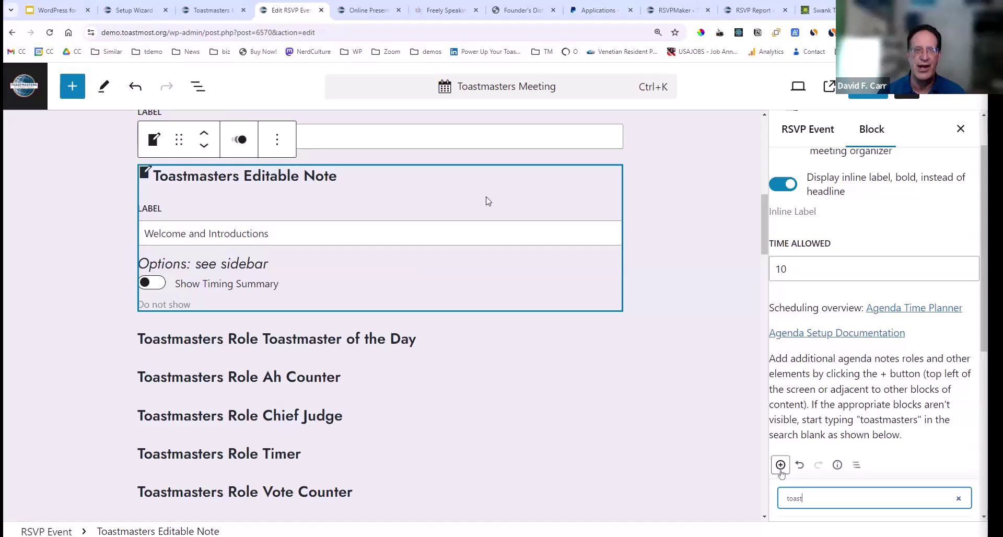
scroll(535, 229, up, 5)
scroll(530, 227, down, 7)
scroll(525, 234, down, 10)
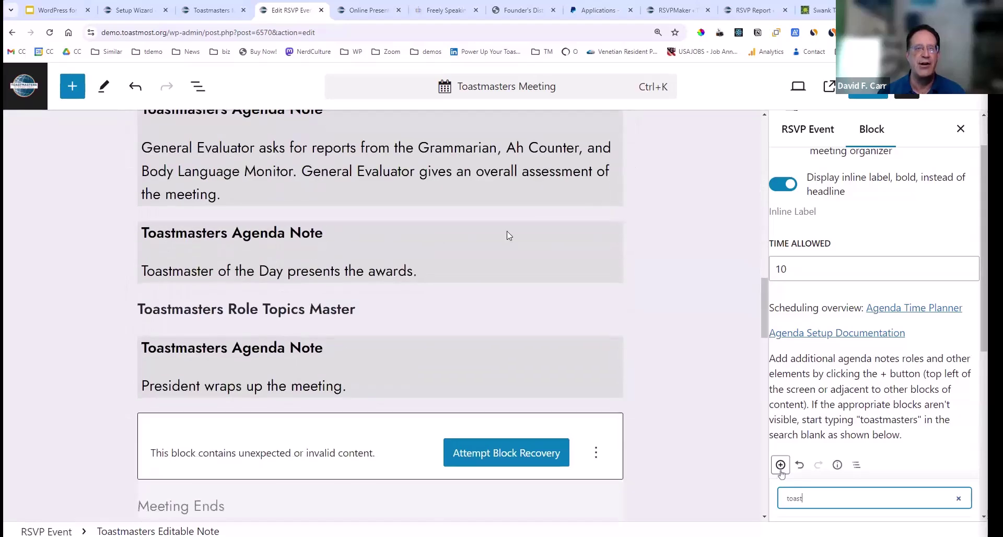
drag(299, 180, 294, 180)
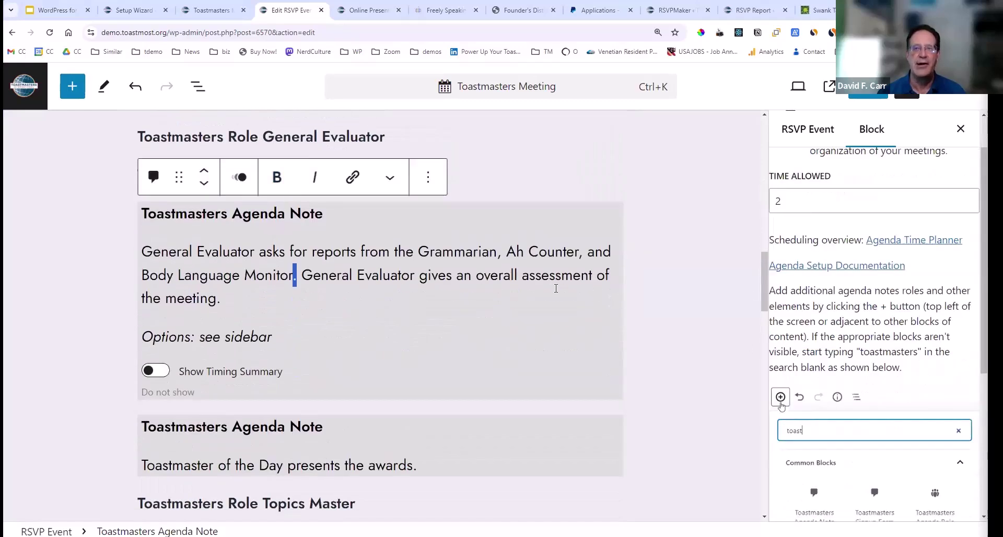
click(803, 206)
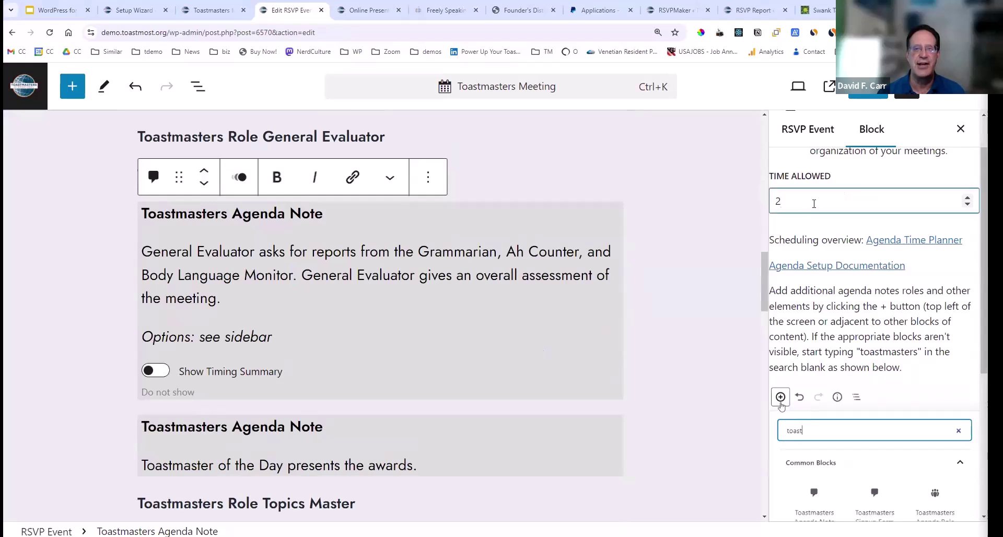
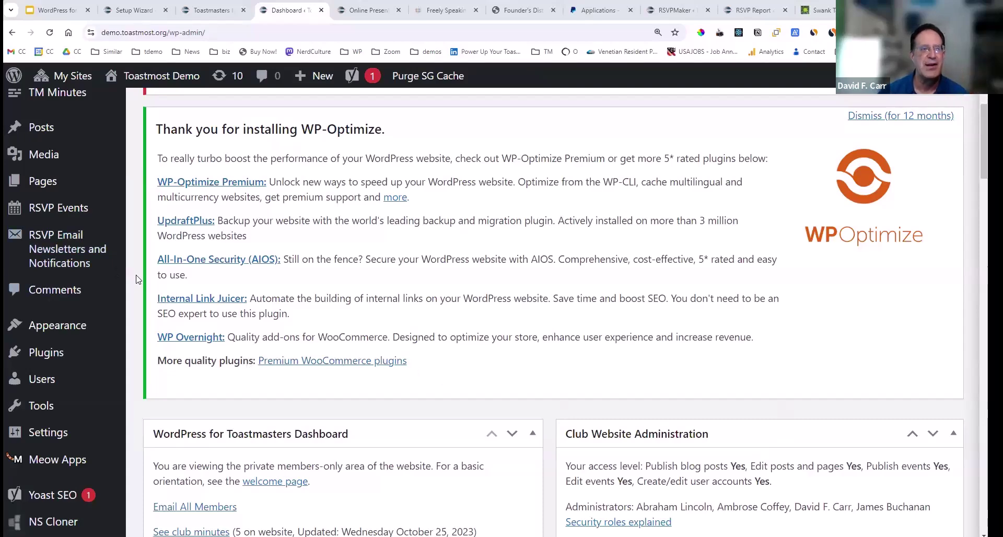
Open the RSVP Events list from the dashboard and look over the upcoming Toastmasters meetings
mouse_move(91, 216)
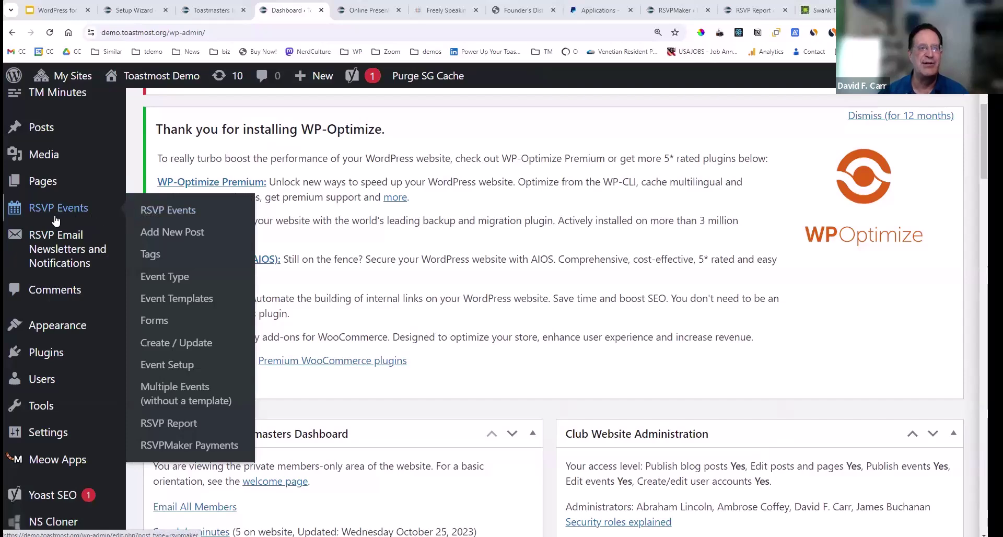
click(164, 211)
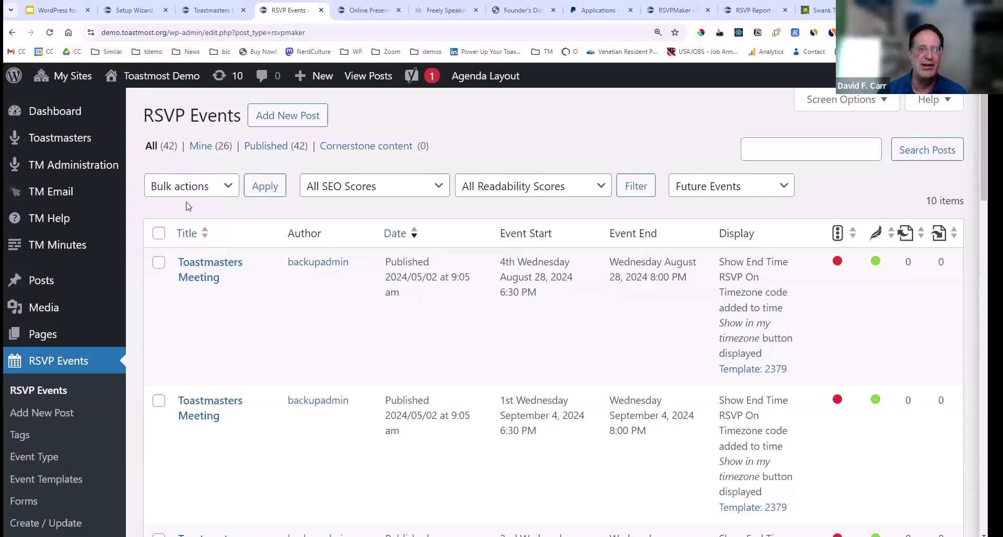
mouse_move(296, 306)
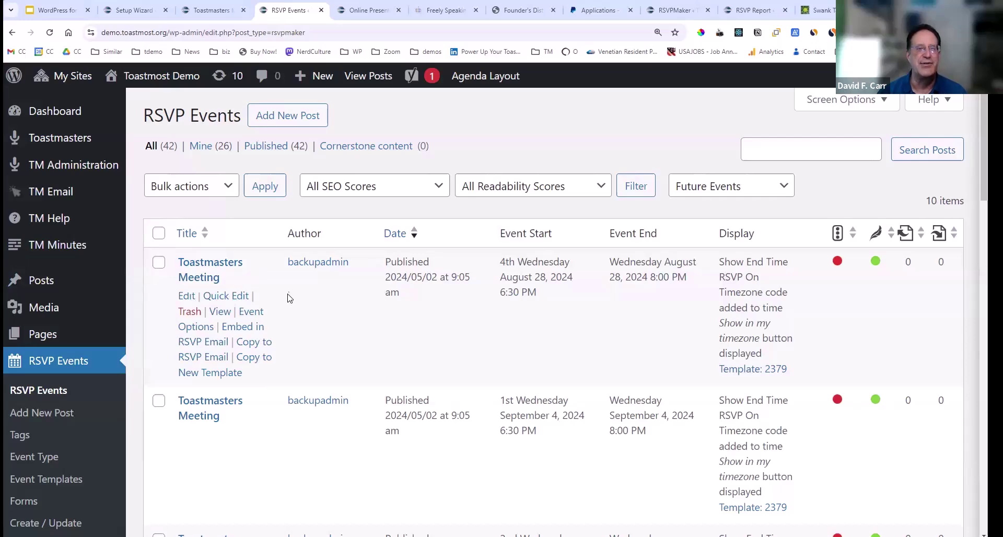
scroll(290, 296, down, 3)
mouse_move(202, 280)
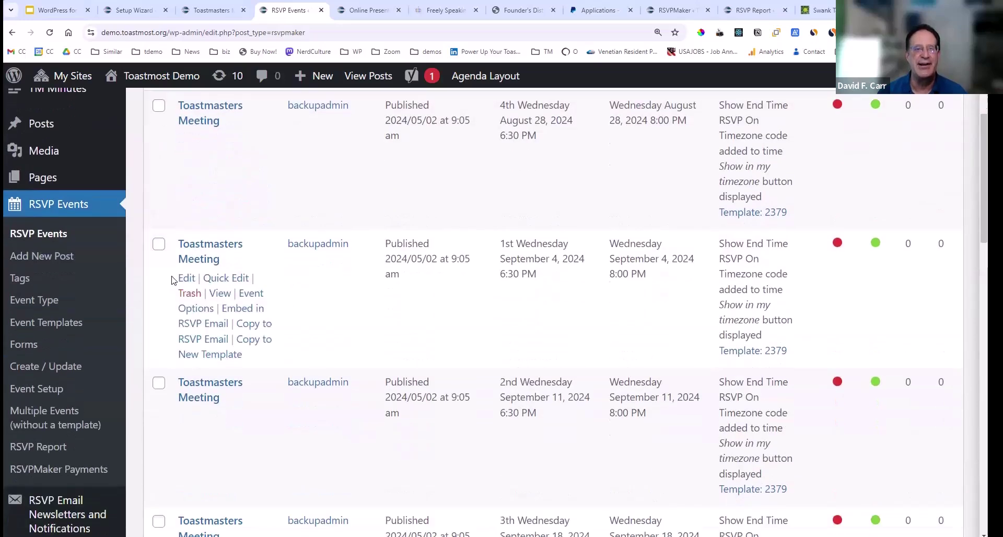
Open the list of event templates and browse the contest and meeting templates
click(68, 325)
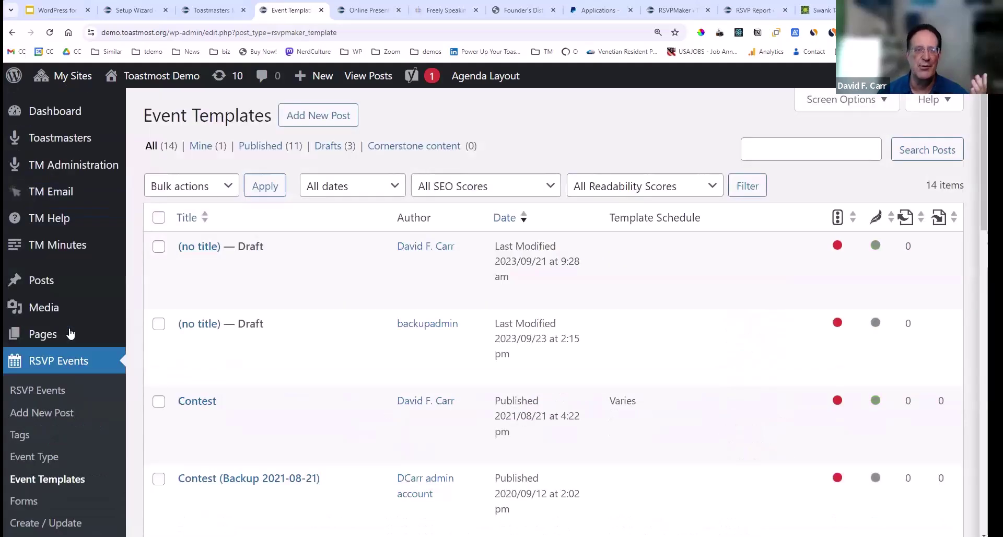
scroll(375, 314, down, 12)
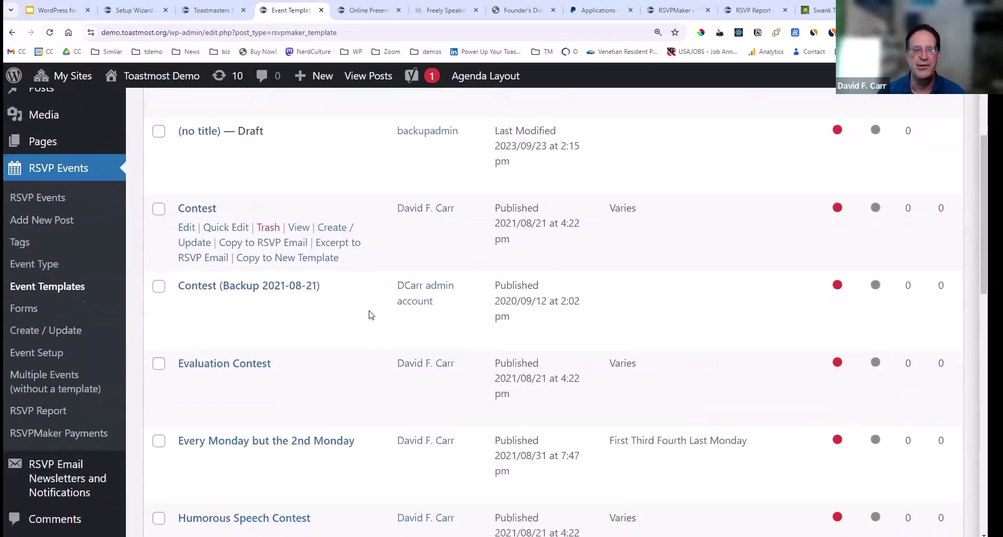
scroll(369, 314, down, 3)
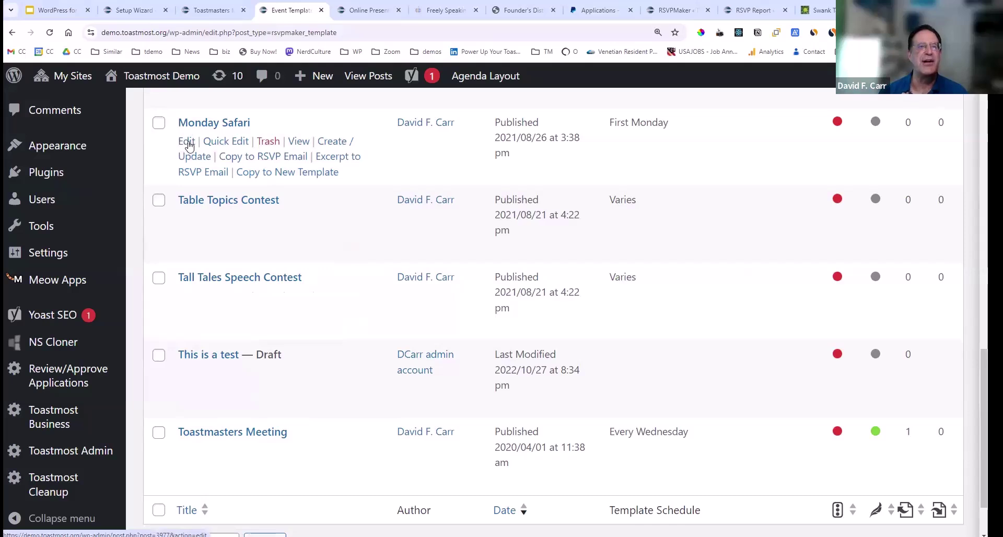
click(188, 143)
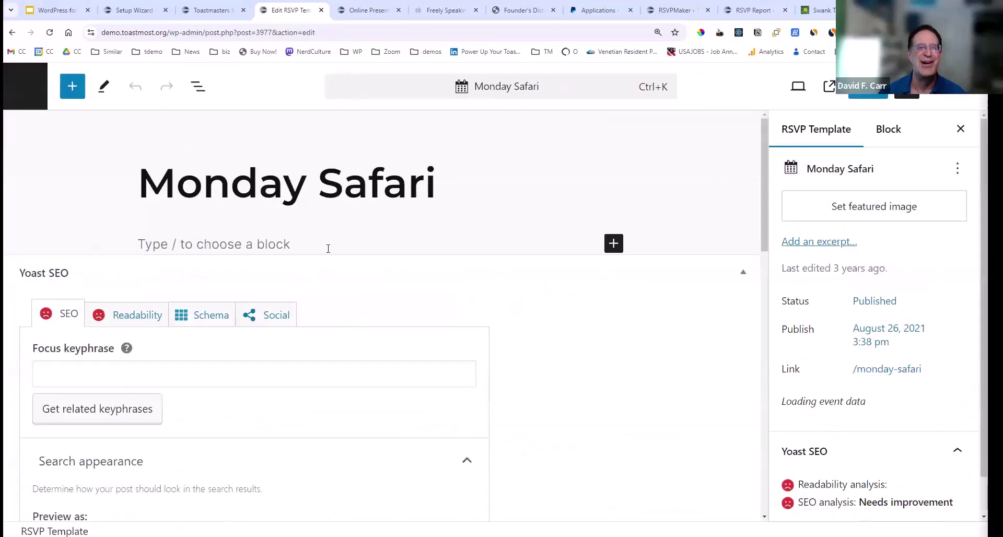
scroll(313, 209, down, 2)
scroll(282, 157, up, 2)
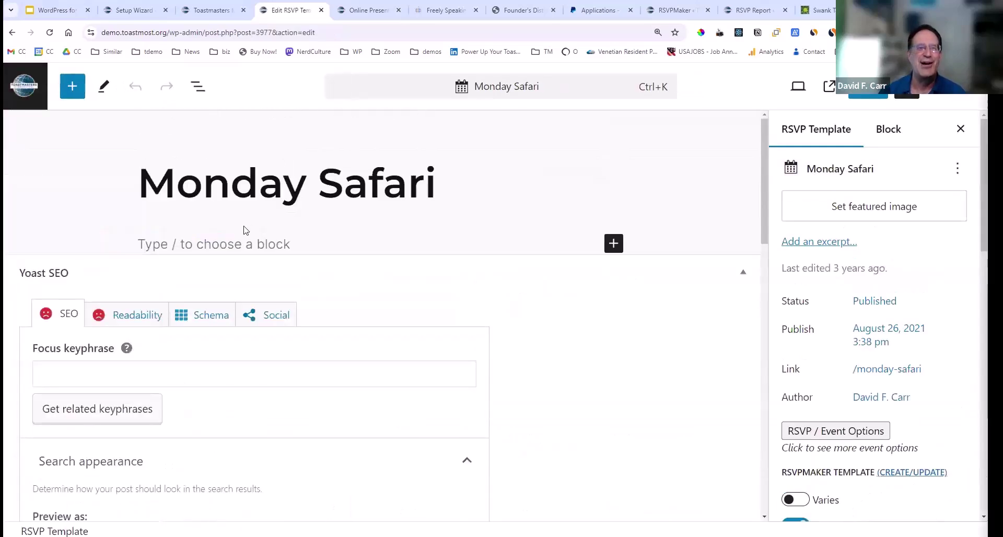
click(195, 243)
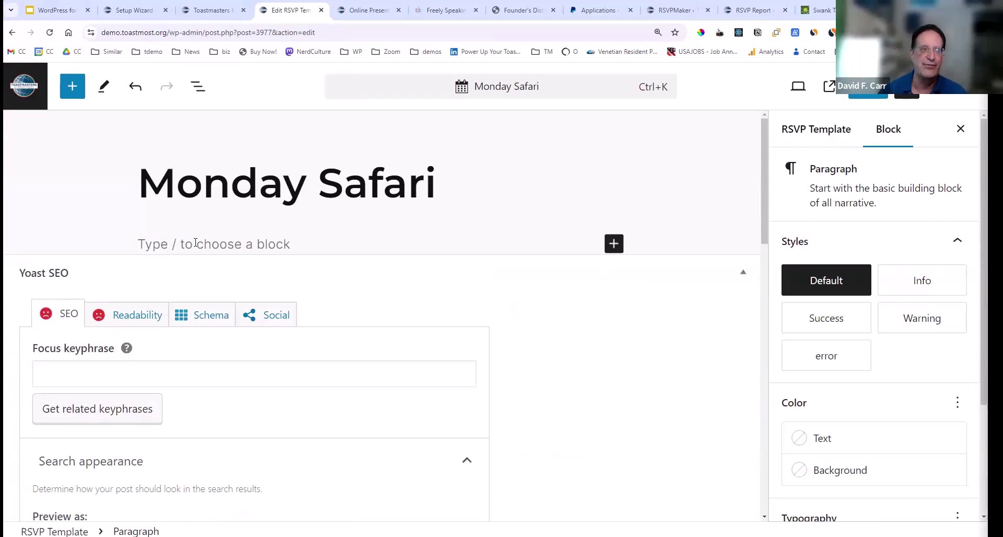
click(11, 32)
click(539, 102)
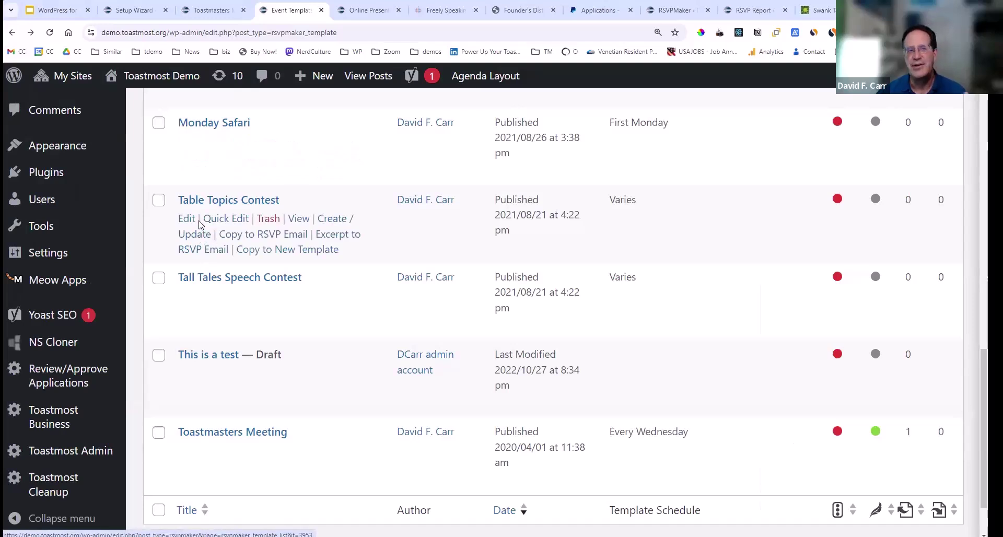
Open the Table Topics Contest template for editing and examine the Table Topics Contestant role's count setting
click(188, 220)
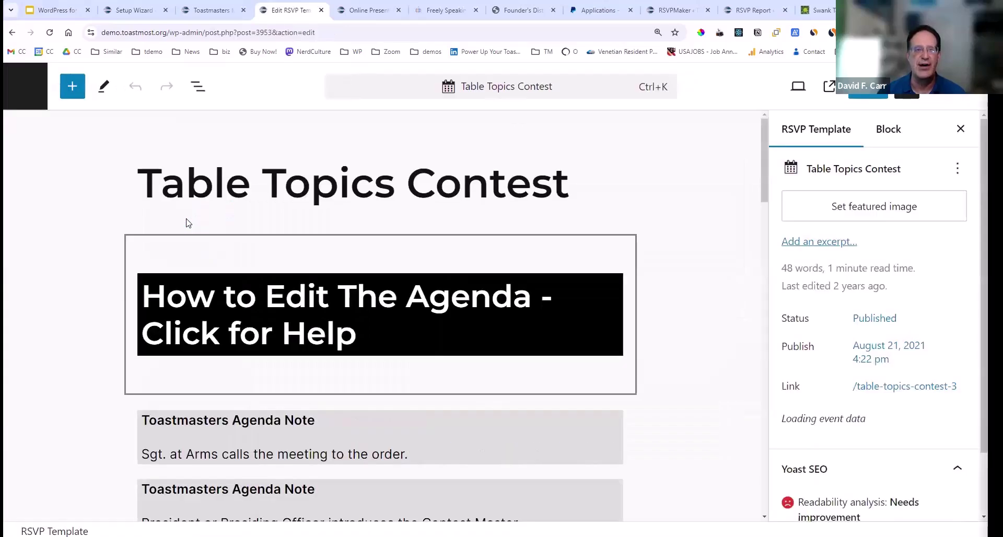
scroll(630, 184, down, 4)
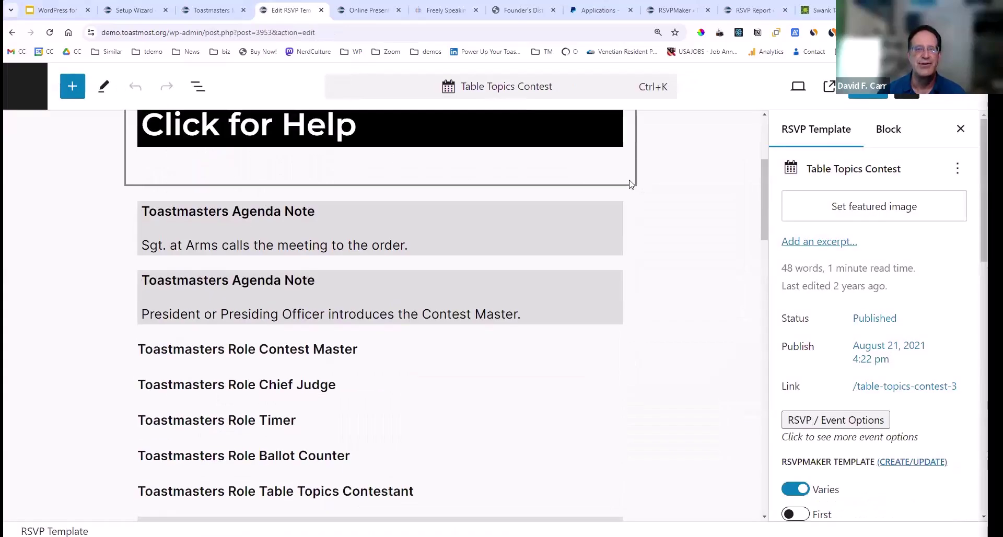
scroll(630, 184, down, 3)
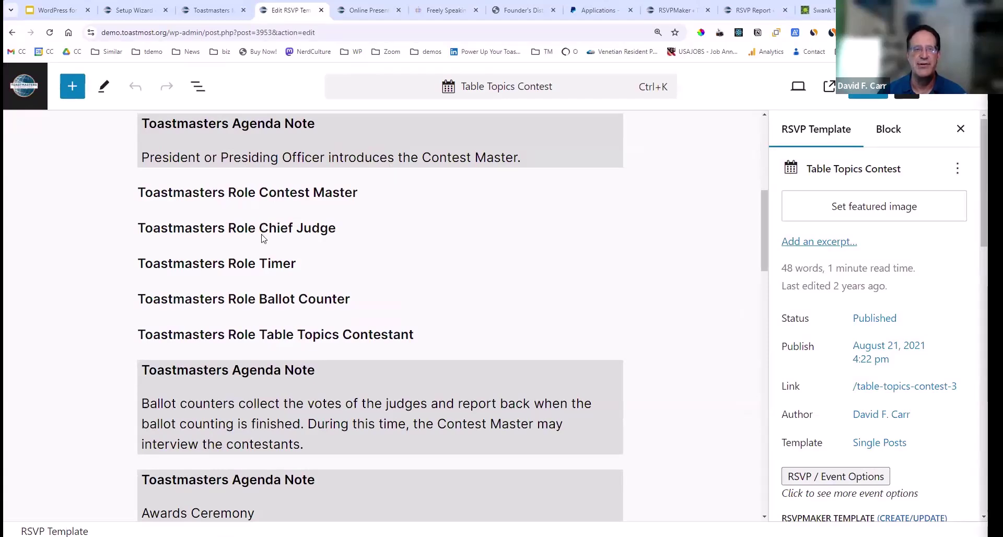
click(269, 334)
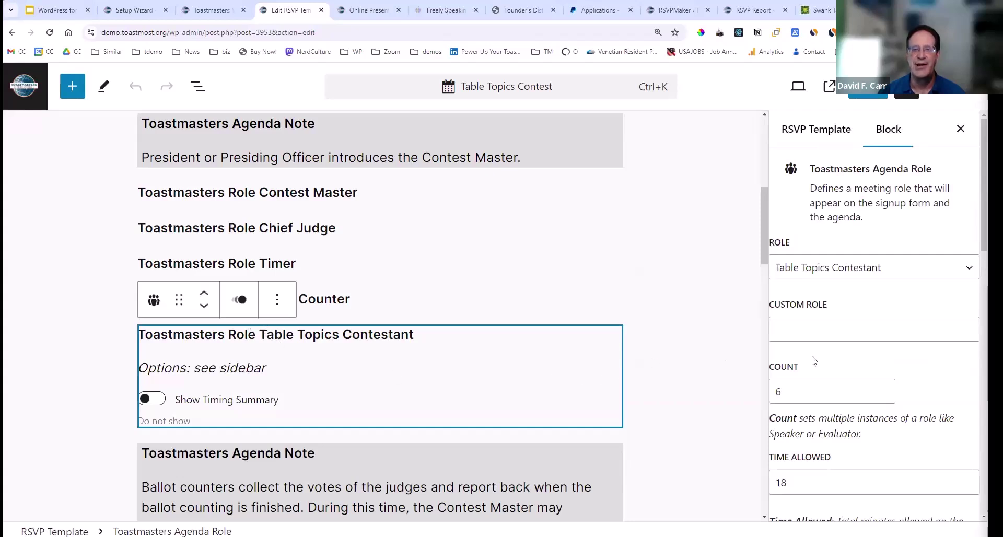
click(795, 393)
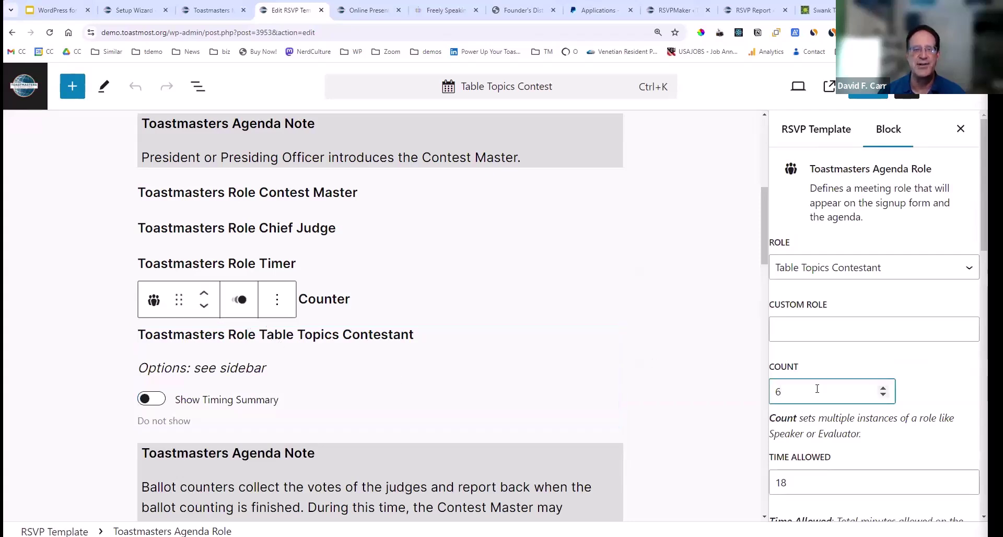
Review the Table Topics Contest template's agenda and schedule settings, including the projected dates offered for creating events from it
scroll(400, 384, down, 5)
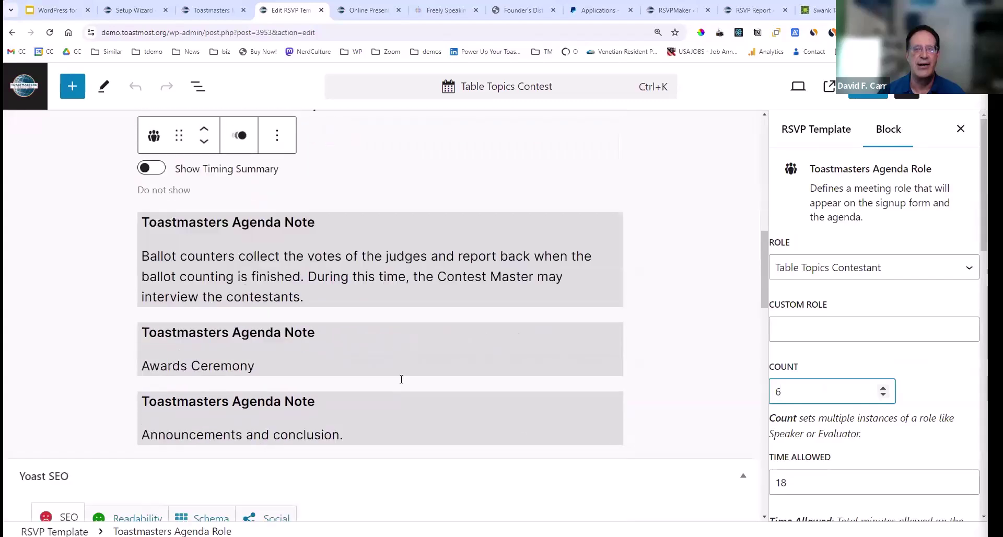
scroll(404, 377, up, 10)
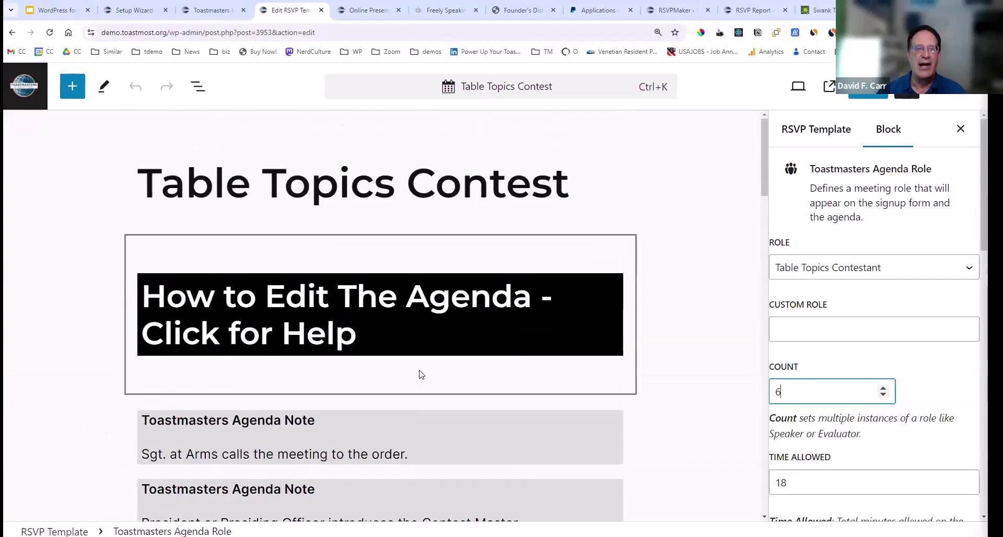
click(829, 135)
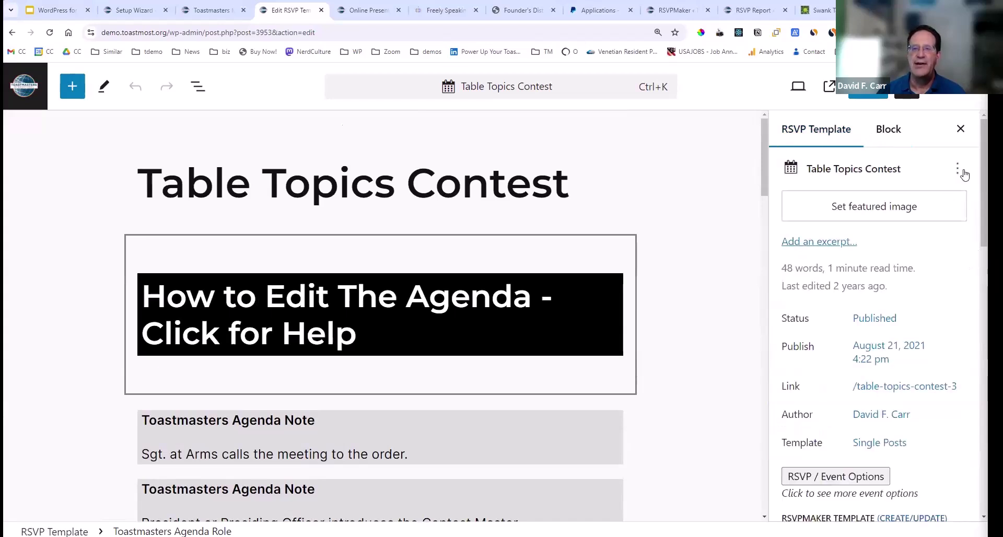
scroll(964, 174, down, 2)
scroll(965, 174, down, 6)
scroll(960, 174, up, 1)
scroll(960, 174, up, 1)
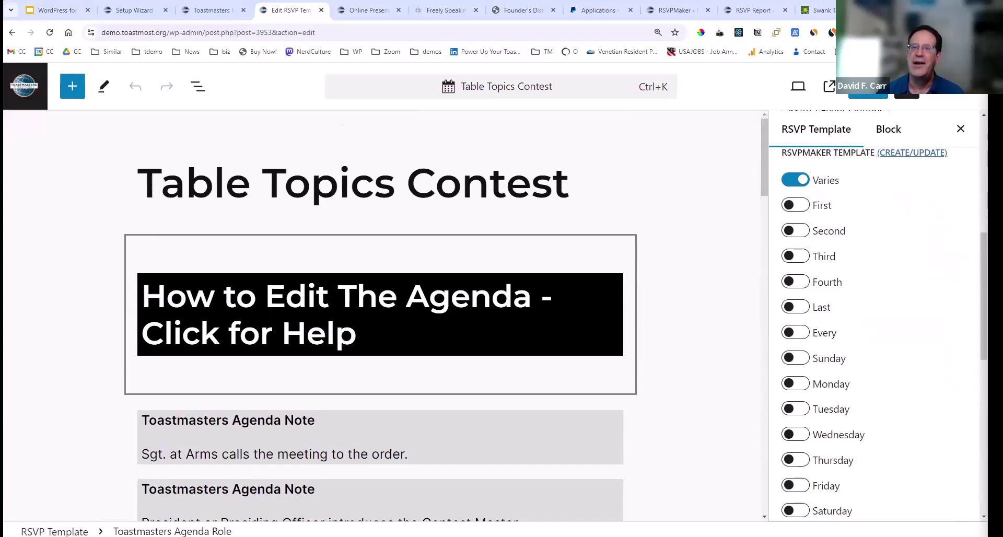
click(906, 154)
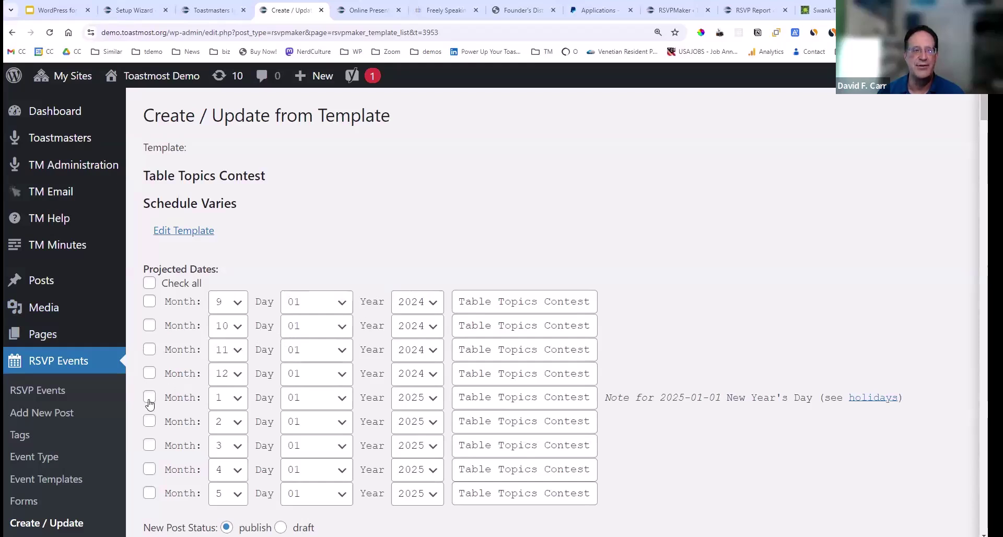
click(11, 33)
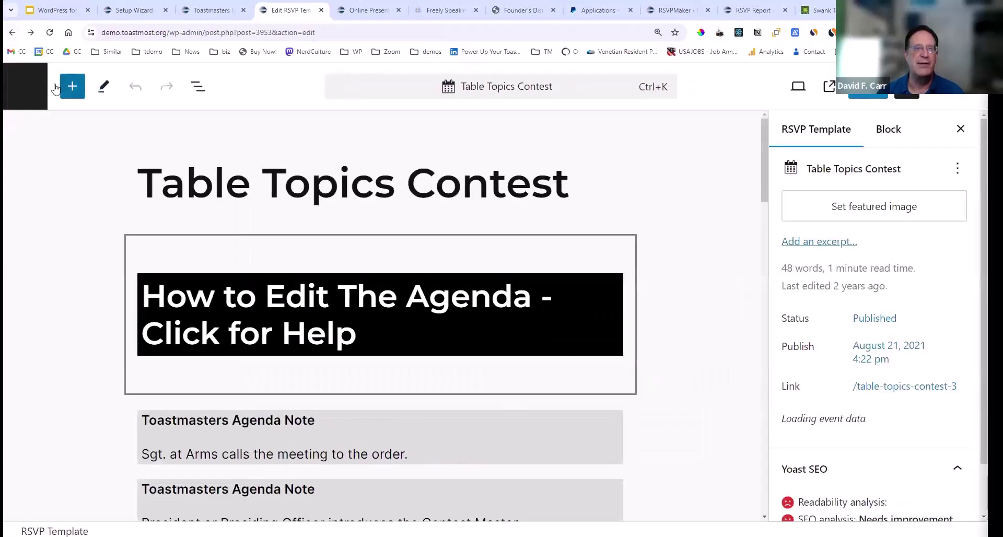
Go to the list of event templates and open the Toastmasters Meeting template for editing
click(25, 93)
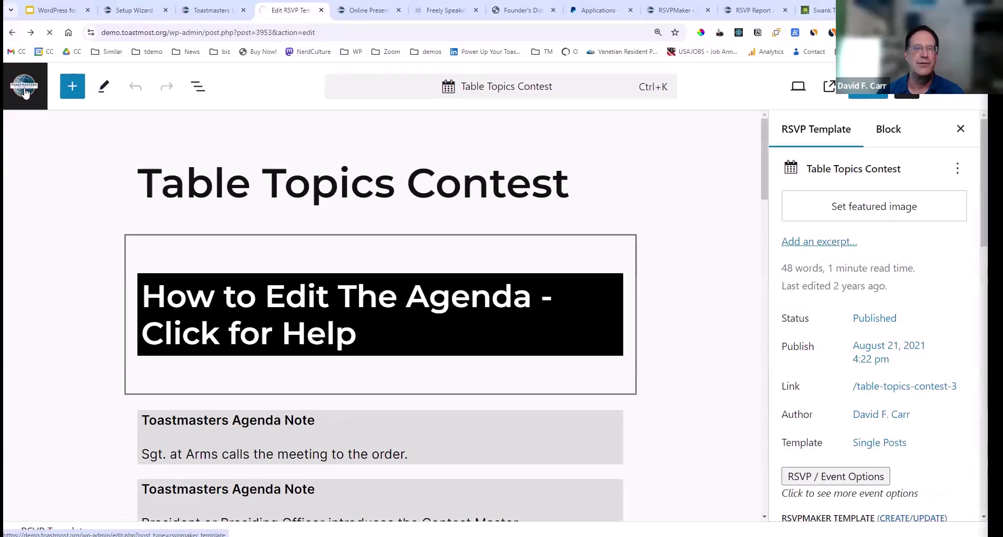
scroll(328, 197, down, 17)
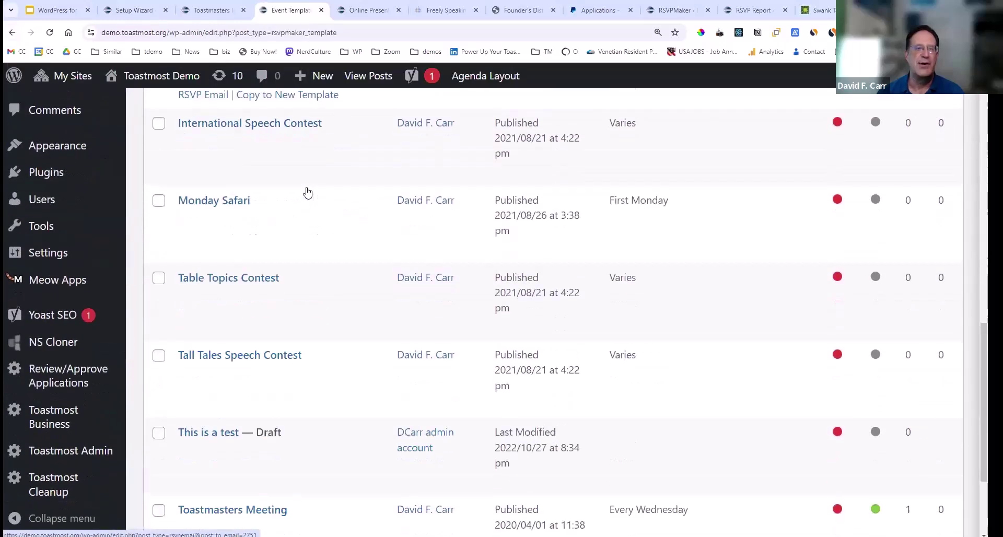
click(188, 400)
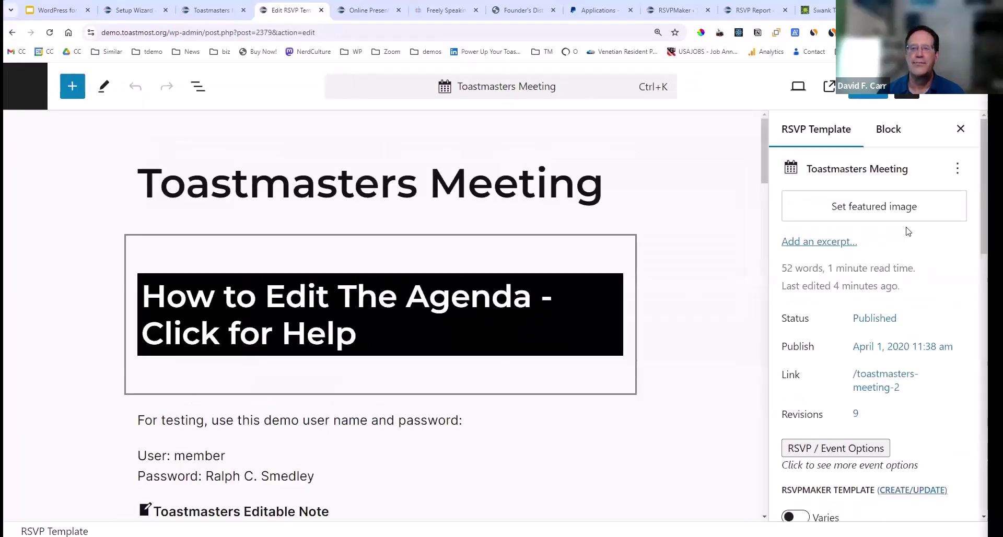
Change the template's recurring schedule by disabling Every and enabling Second, Third, Fourth and Last
scroll(857, 188, down, 1)
scroll(865, 197, down, 3)
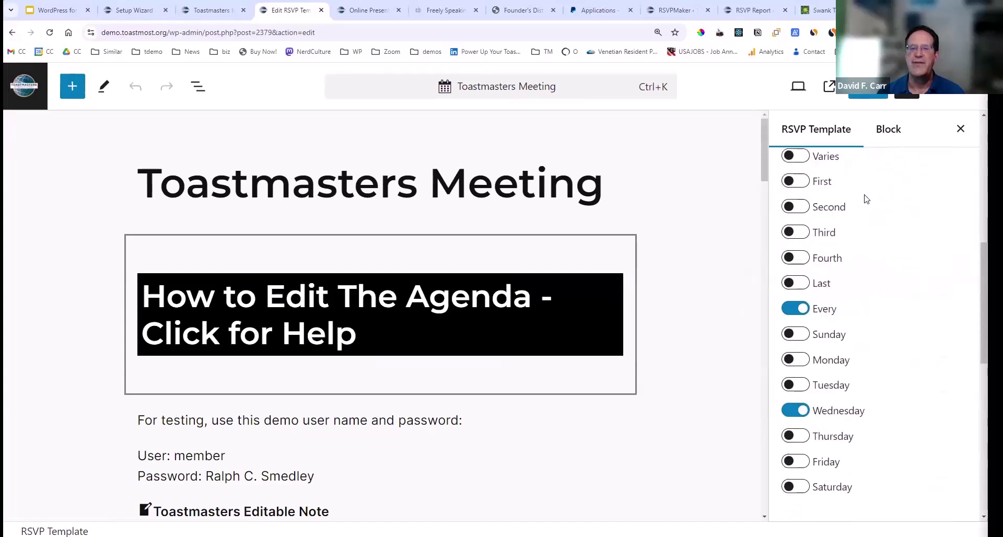
scroll(875, 384, down, 1)
scroll(873, 383, down, 4)
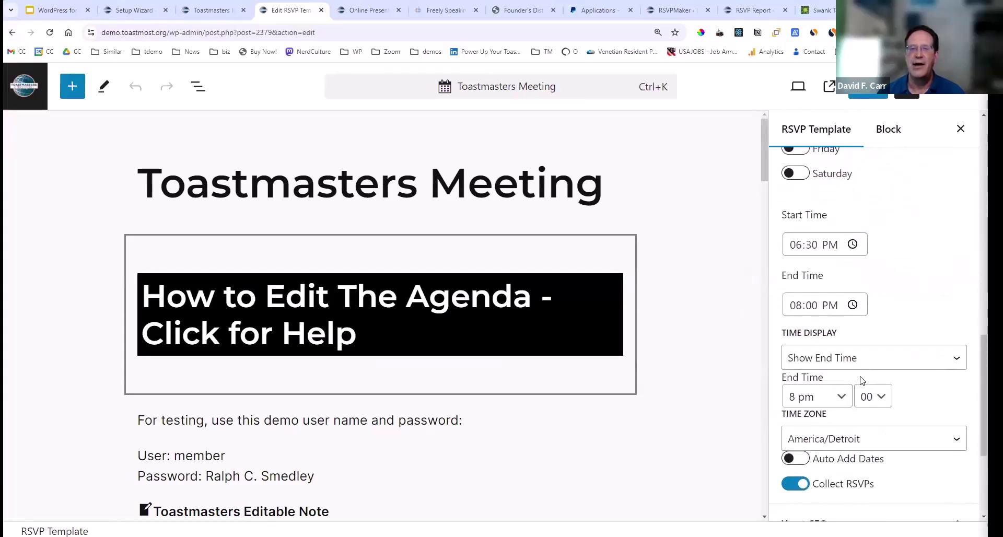
scroll(857, 378, up, 2)
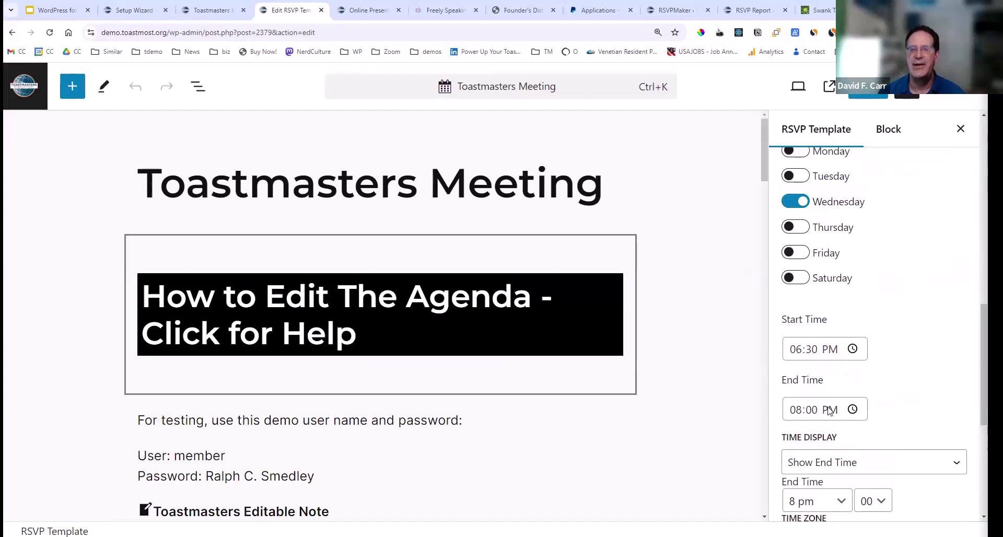
scroll(895, 355, up, 5)
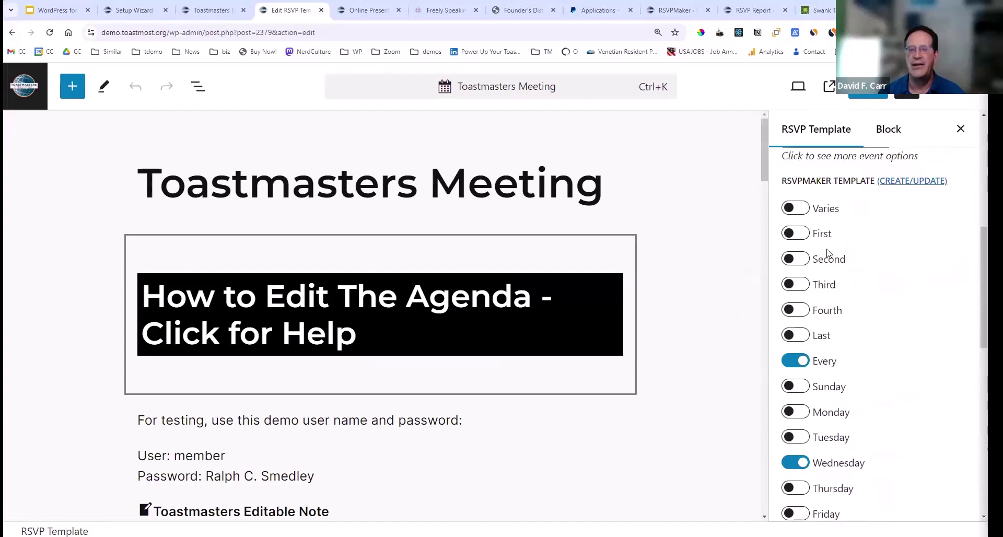
click(795, 363)
click(796, 258)
click(797, 285)
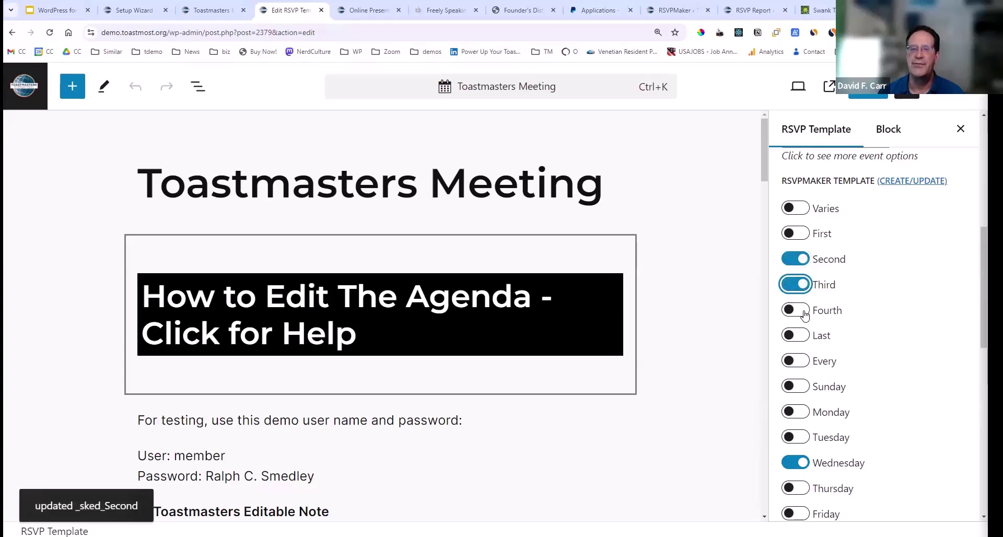
click(798, 310)
click(805, 335)
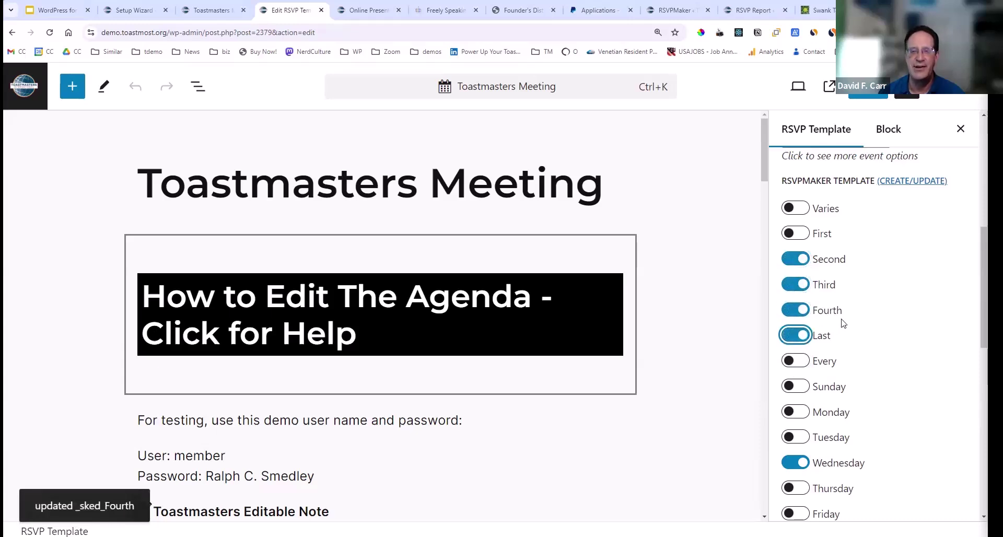
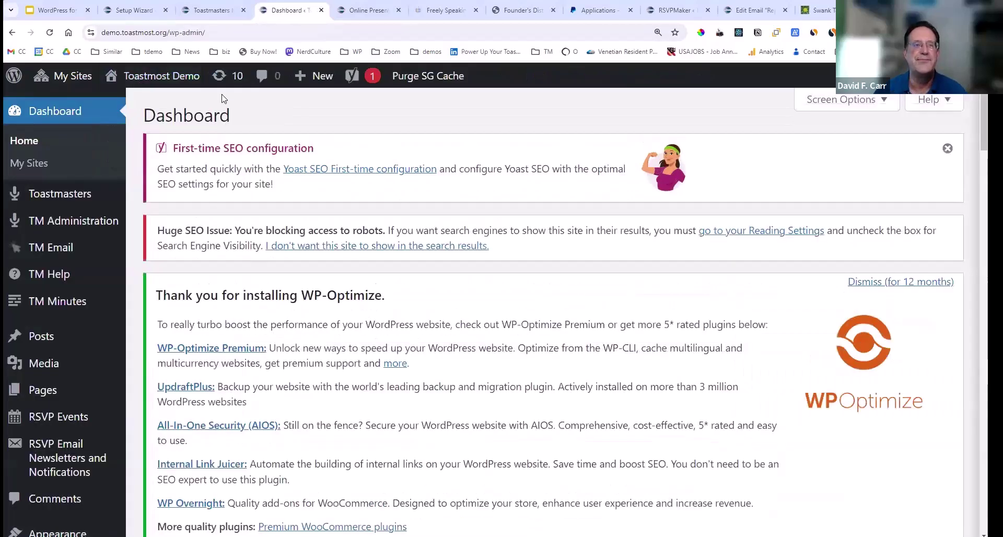
Visit the Toastmost Demo site's home page and start a new page from there
mouse_move(157, 76)
click(142, 103)
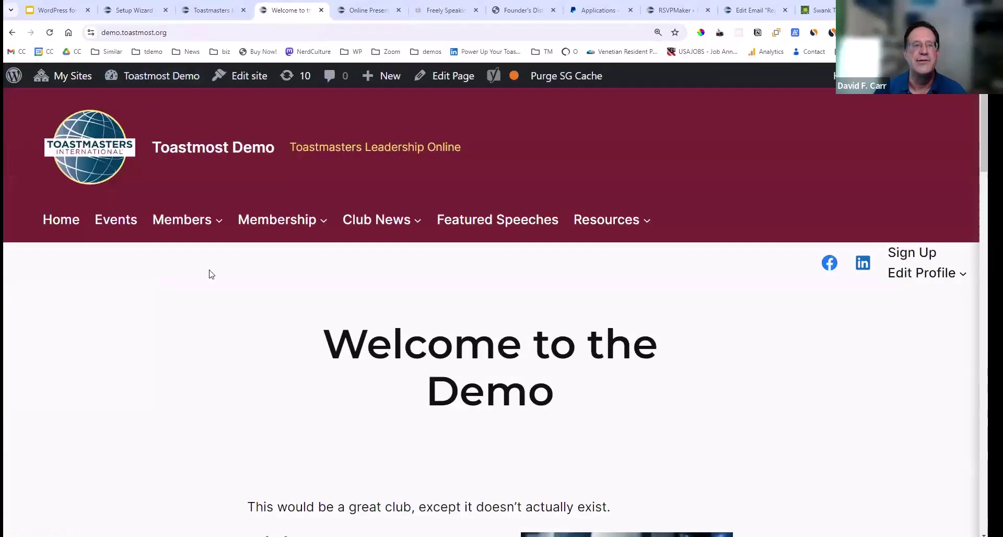
mouse_move(309, 219)
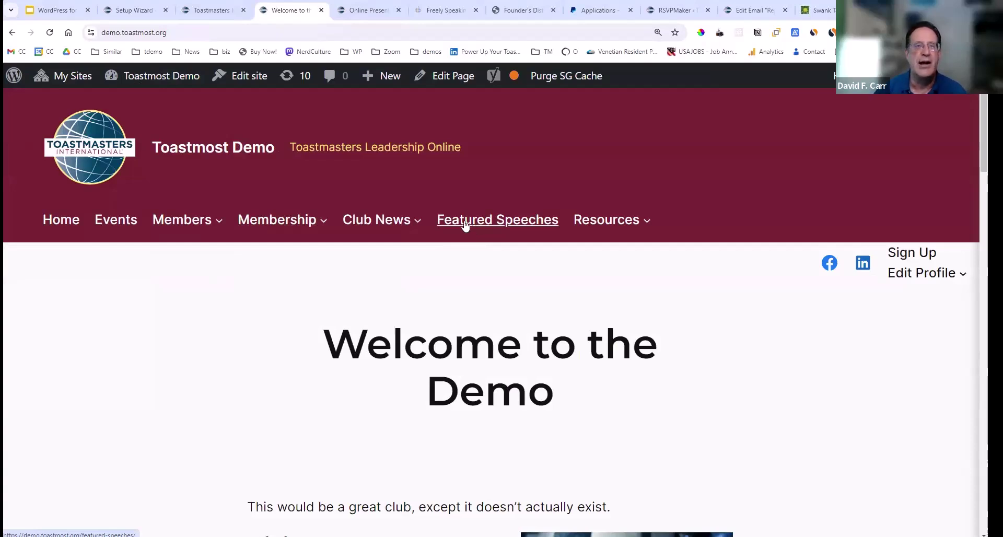
mouse_move(381, 76)
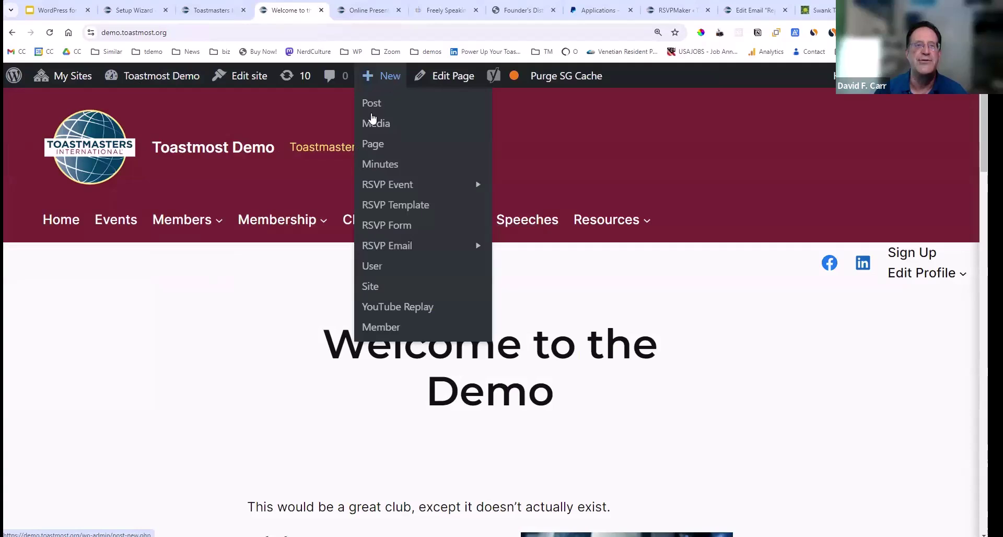
click(379, 147)
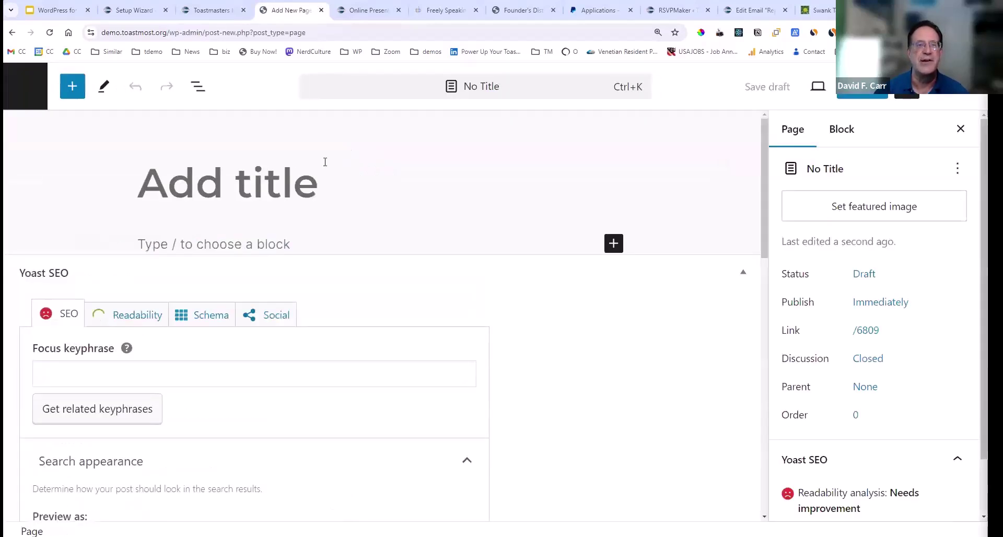
Look through the page patterns offered for the new page and dismiss them without choosing one
click(285, 175)
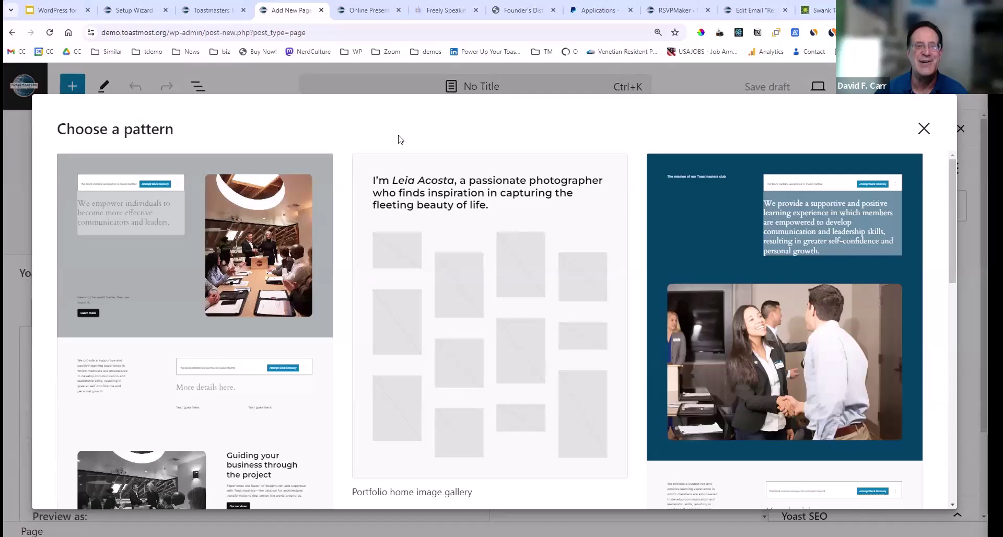
scroll(810, 220, down, 4)
scroll(811, 219, down, 8)
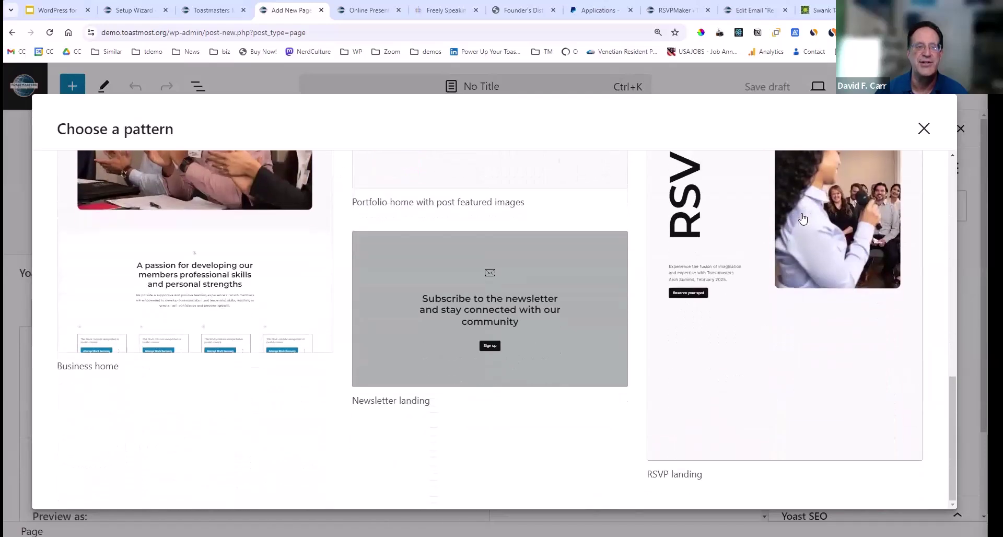
scroll(799, 219, up, 10)
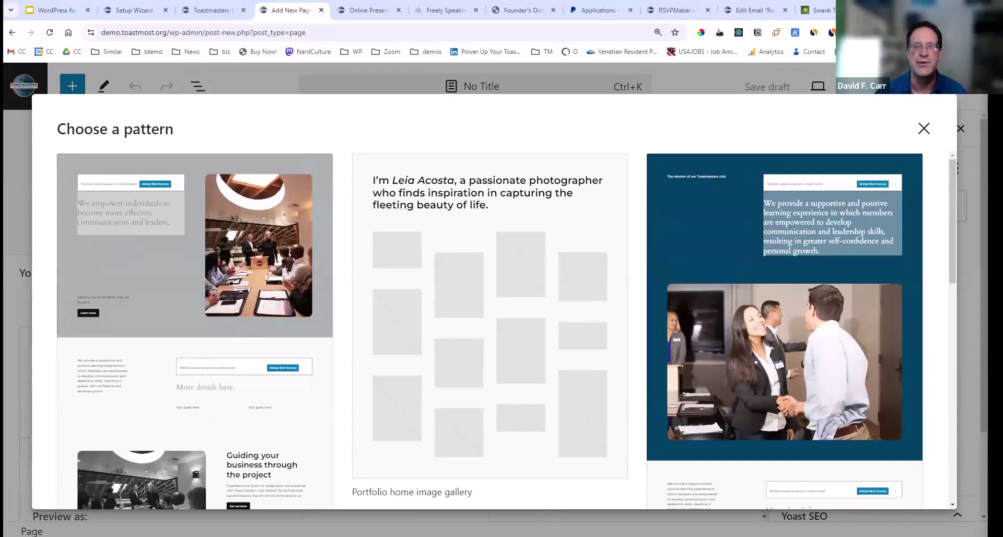
click(924, 129)
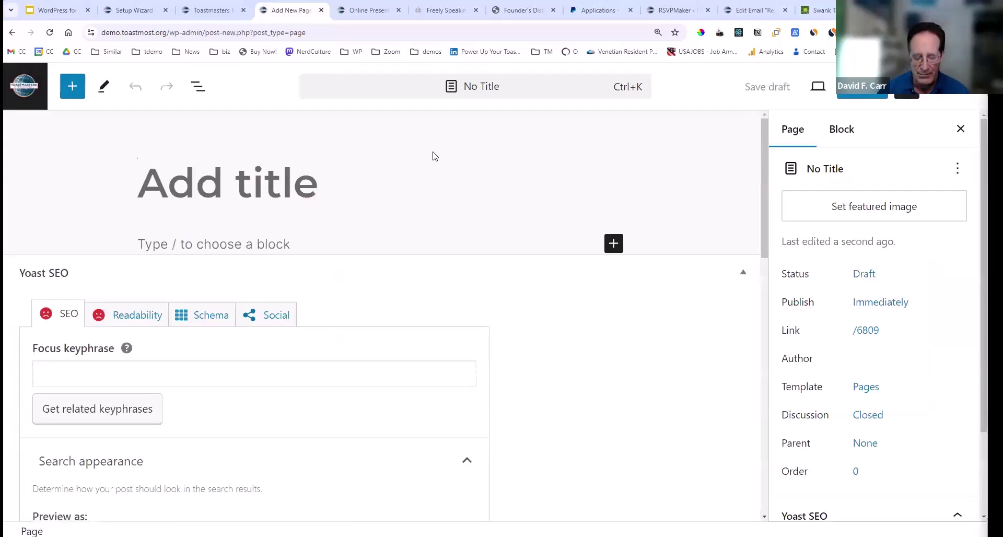
Title the new page "Award and Honors Page"
text(Awar)
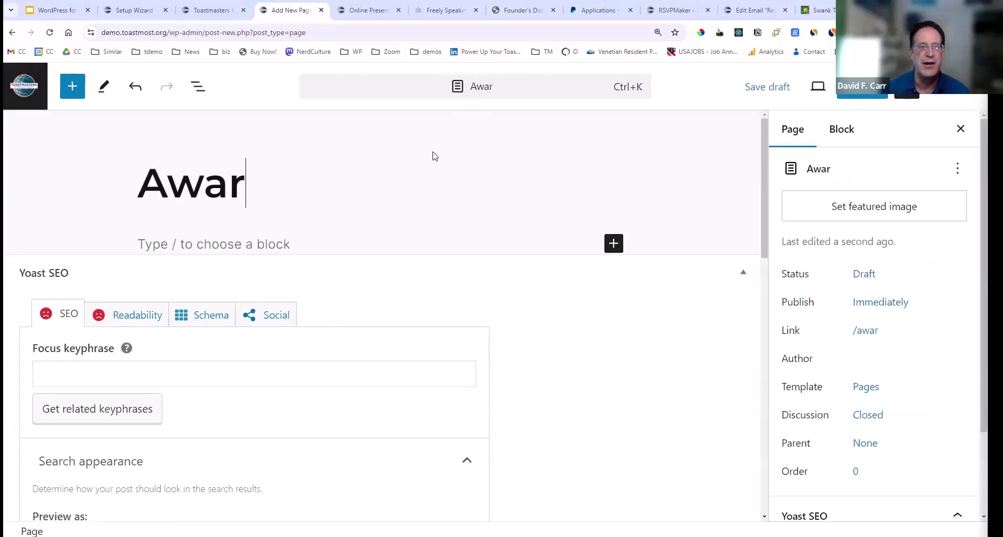
text(d and H)
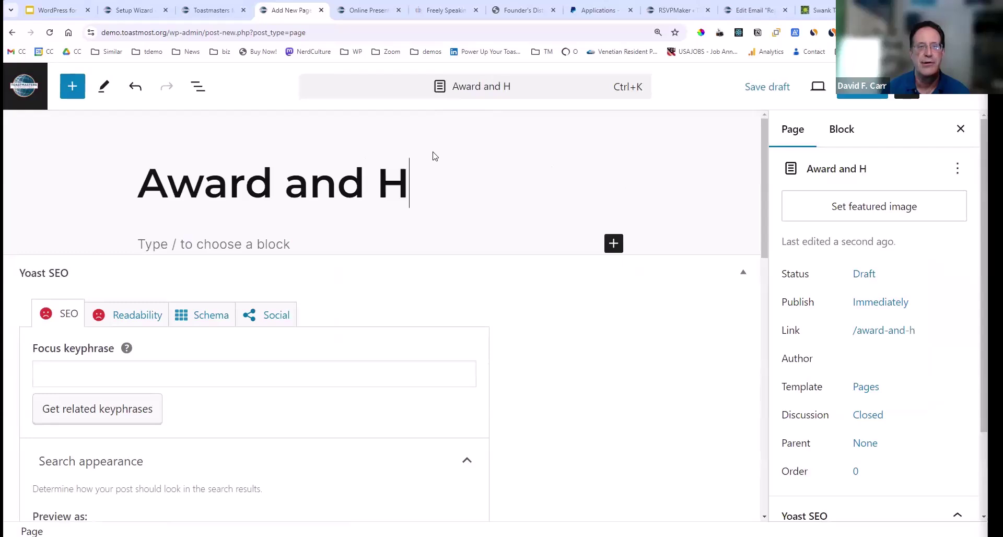
text(onors Page)
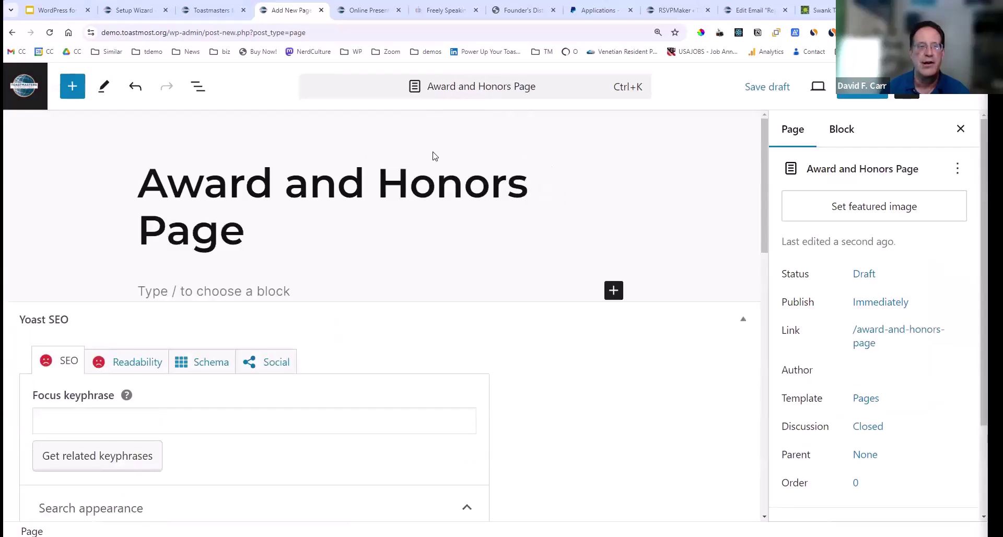
Insert a Gallery block directly below the page title
key(Return)
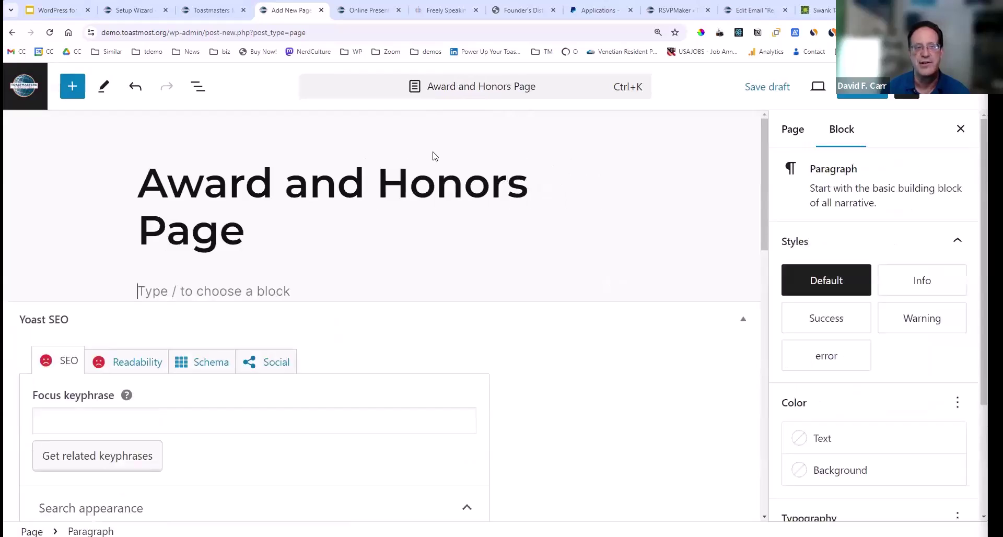
text(/)
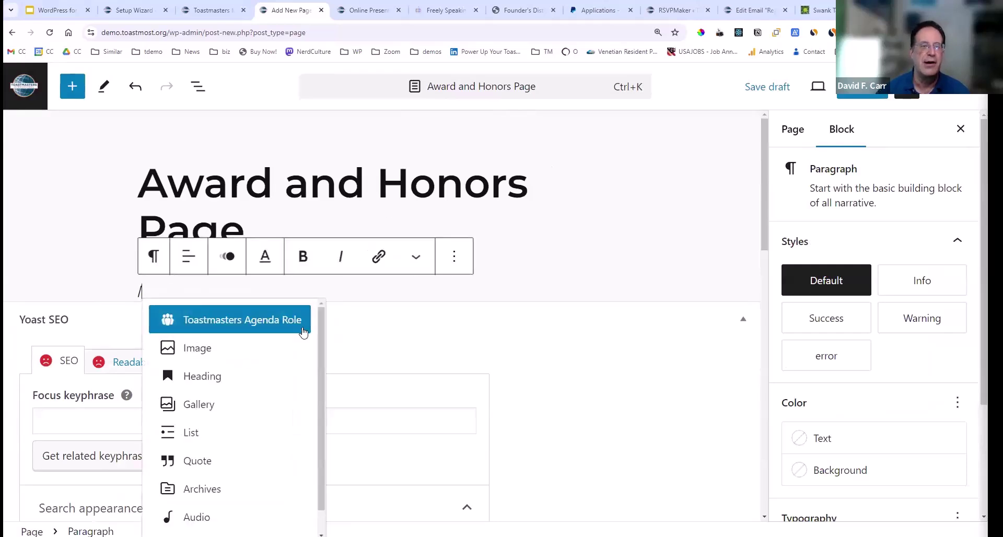
click(211, 407)
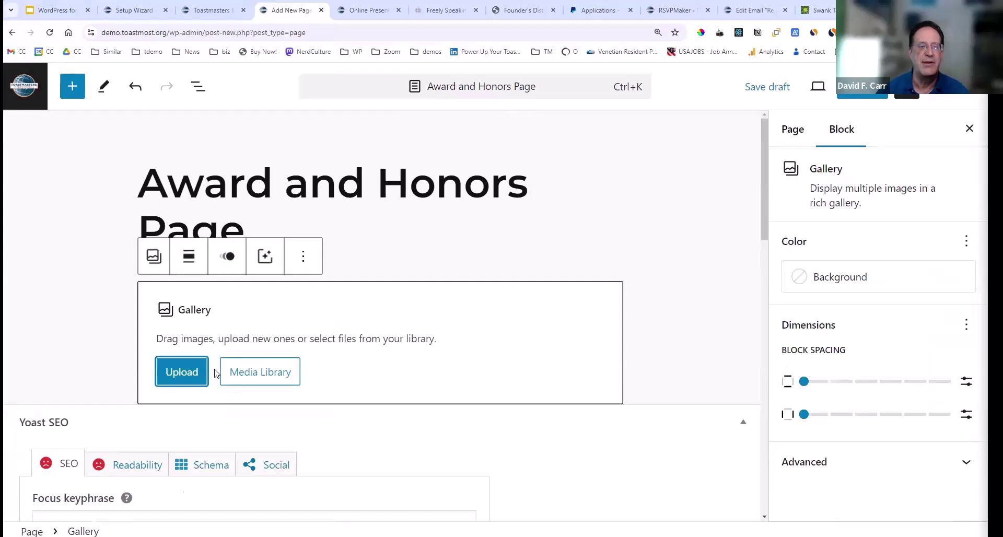
Fill the gallery with four media library images: the woman-with-book poster, ace-your-new-job, the Superior Speakers graphic and blues
click(272, 374)
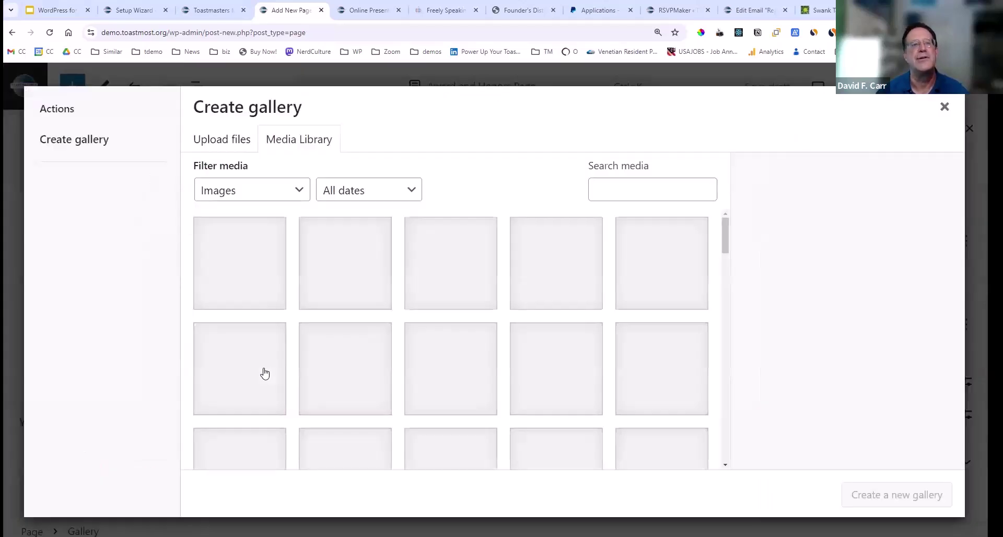
click(255, 290)
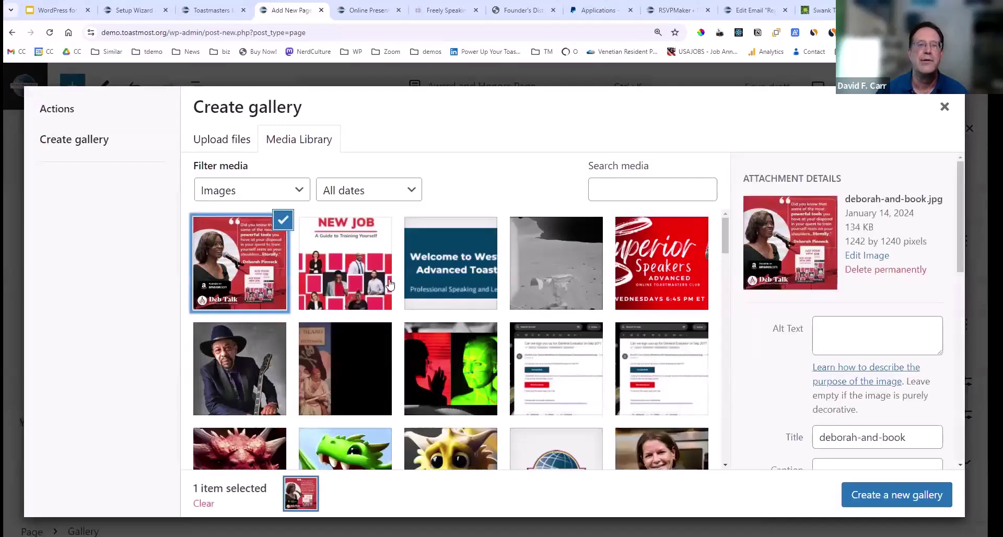
click(354, 282)
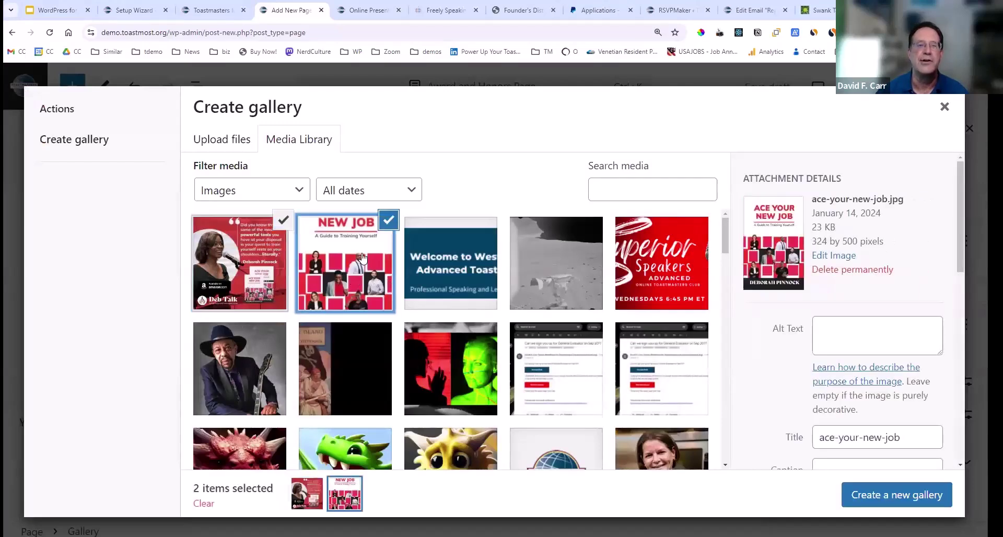
click(664, 246)
click(237, 368)
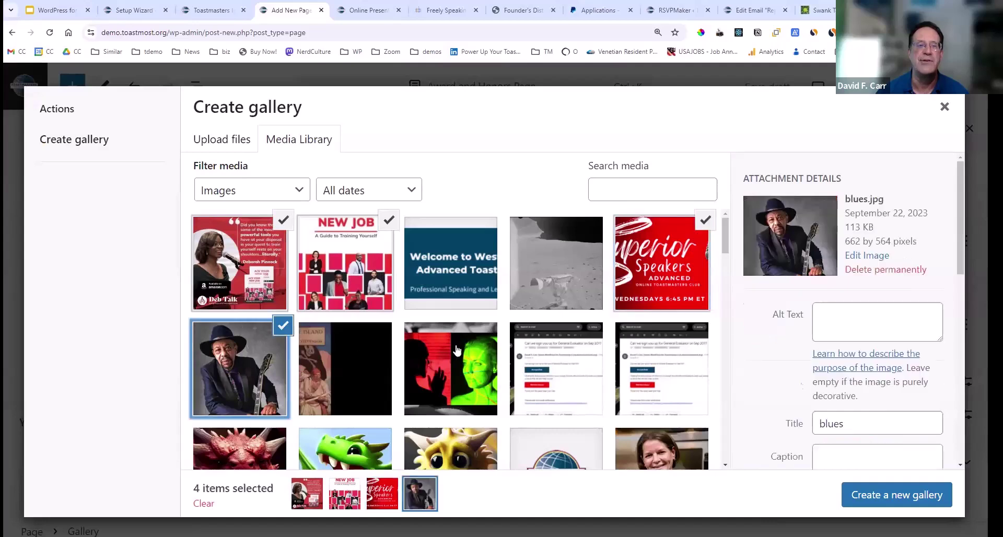
click(925, 501)
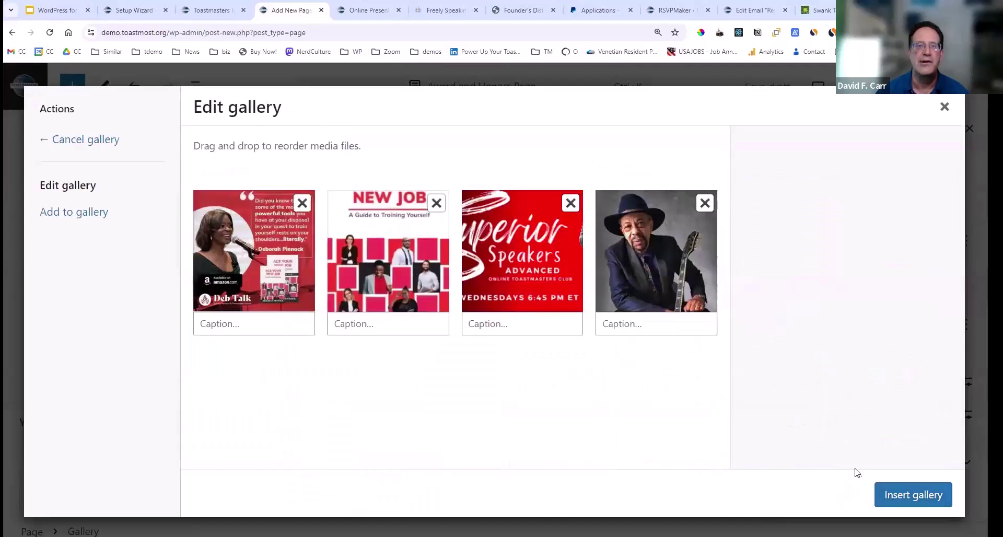
click(923, 496)
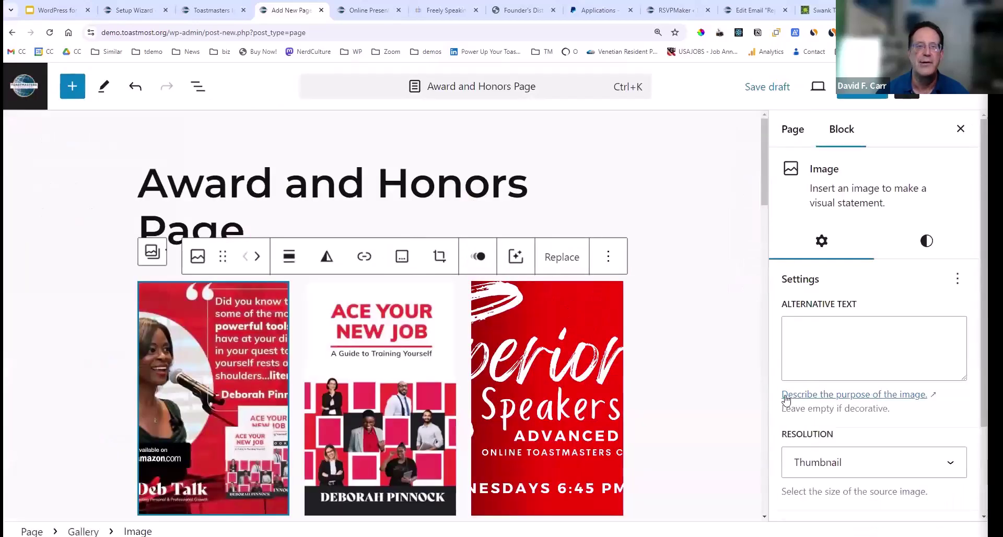
scroll(718, 374, down, 4)
scroll(719, 373, up, 4)
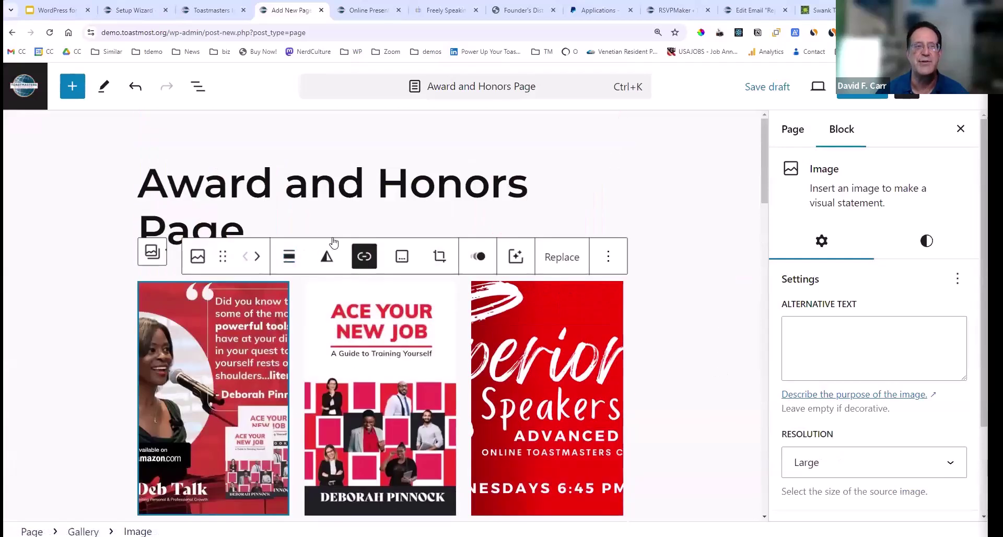
Publish the Award and Honors Page and look over the live page
click(319, 223)
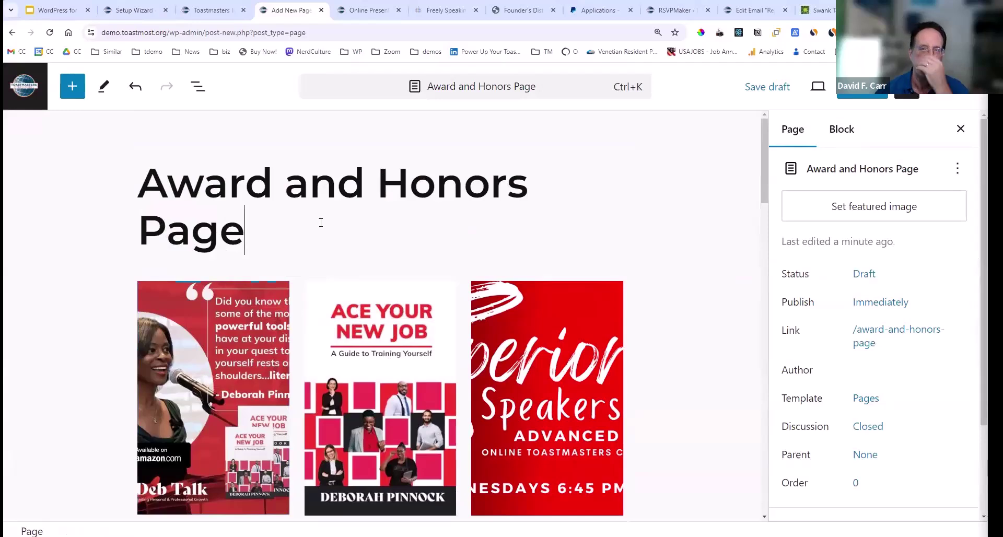
click(859, 94)
click(818, 89)
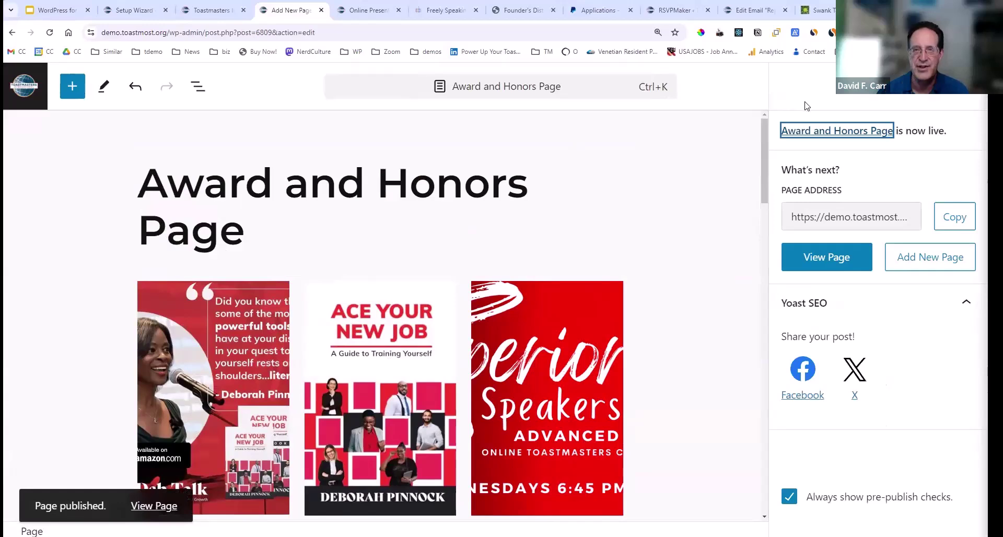
click(831, 131)
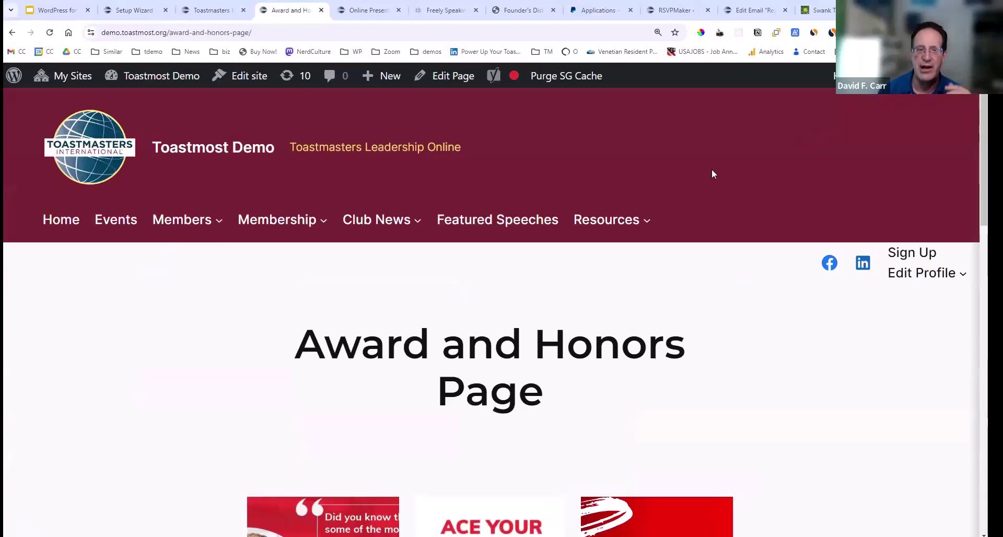
scroll(578, 298, down, 3)
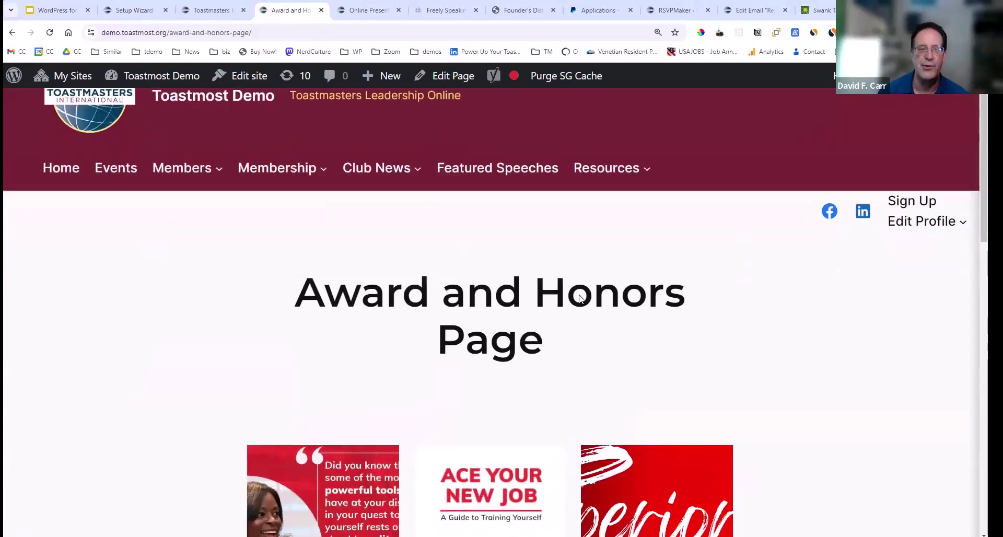
scroll(578, 299, up, 3)
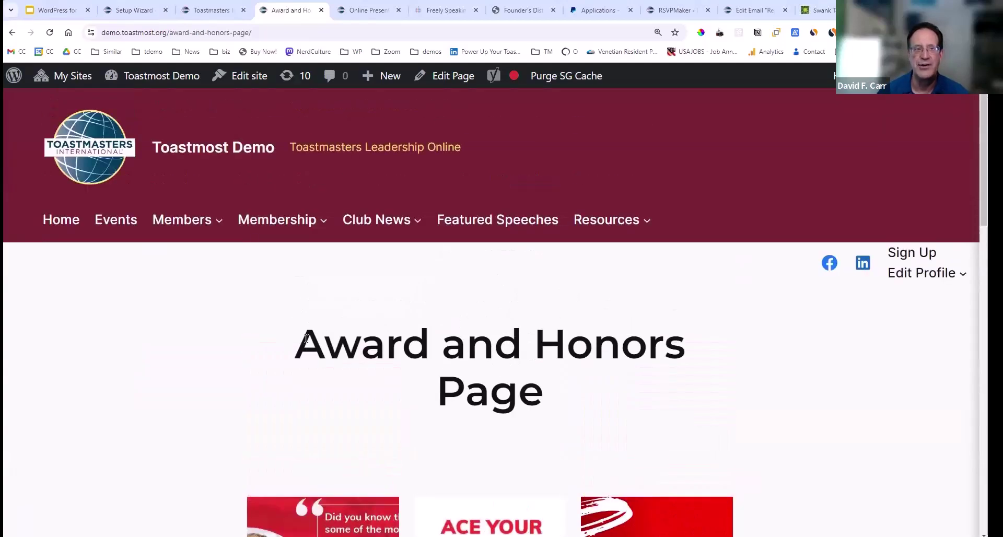
Go to the site's home page and open it for editing
click(65, 225)
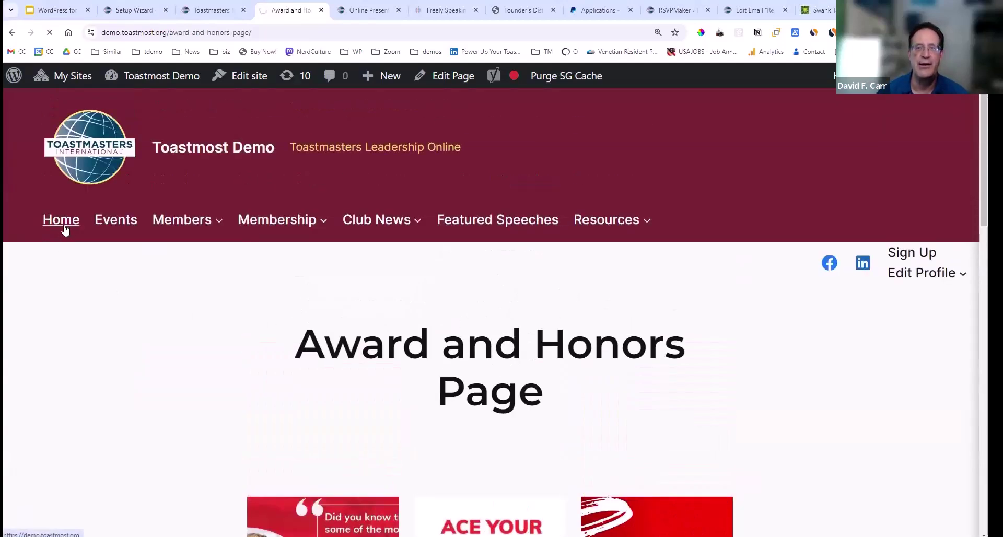
scroll(320, 282, down, 2)
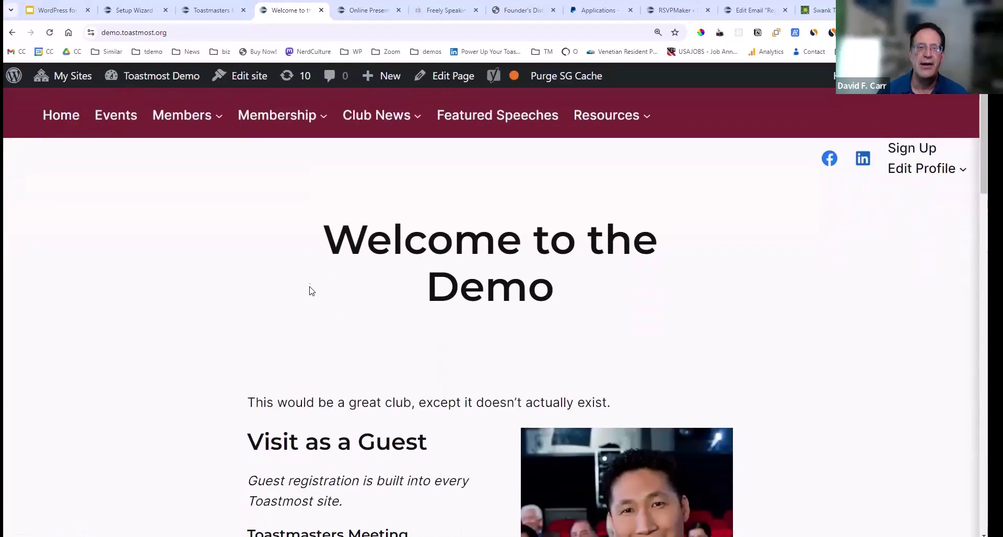
click(459, 82)
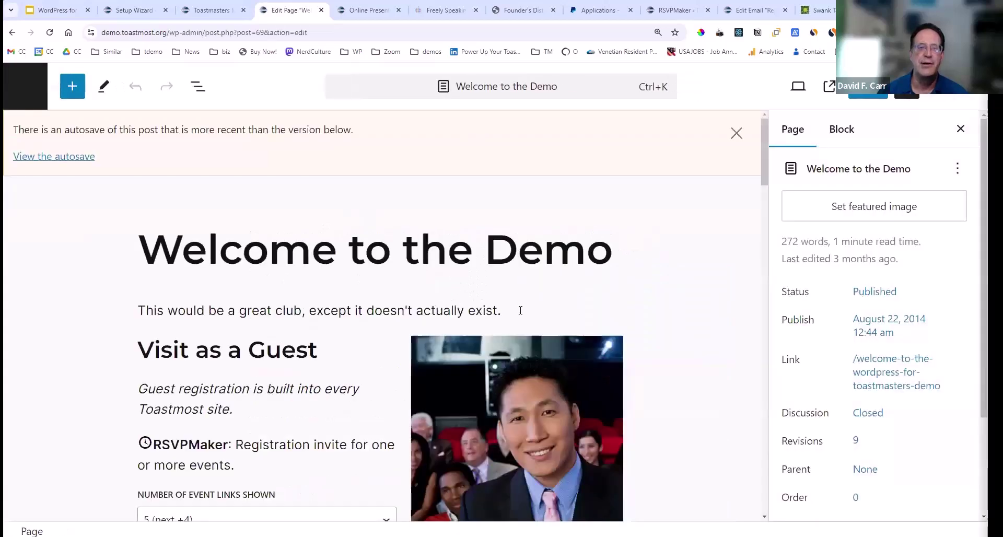
Add the paragraph "See our fabulous Awards and Honors page." below the opening sentence of the home page
click(521, 311)
key(Return)
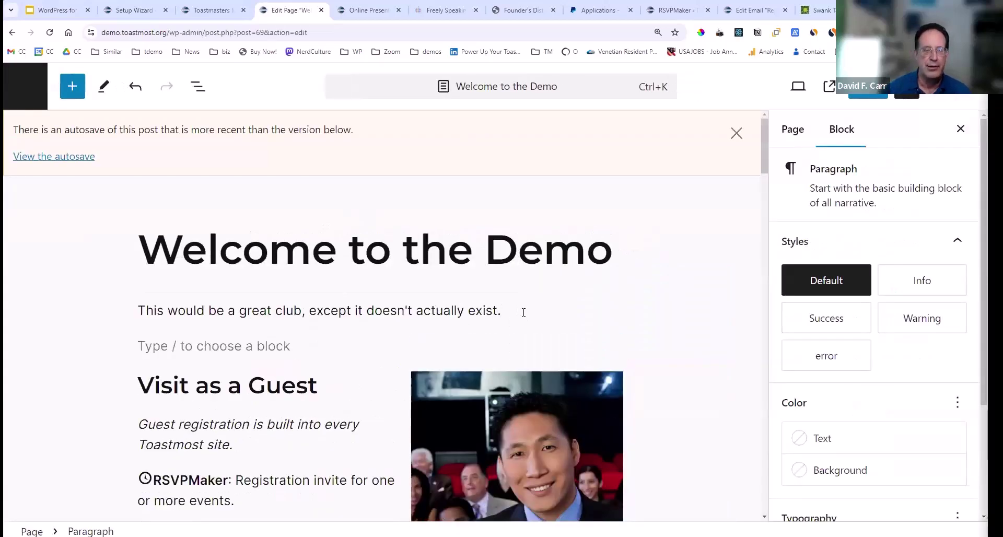
text(See our fabula)
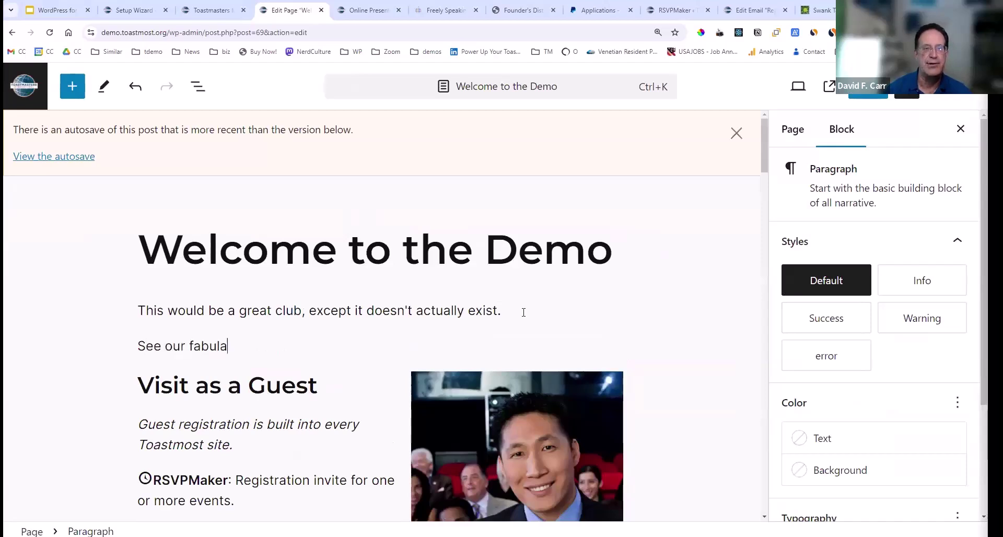
key(BackSpace)
text(ous Awards and Honors page.)
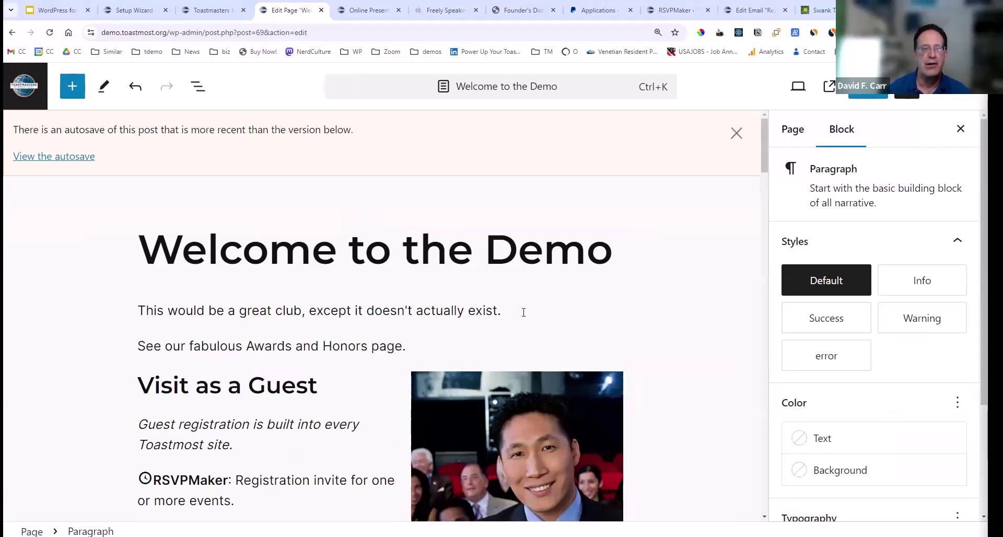
scroll(523, 311, down, 5)
click(524, 316)
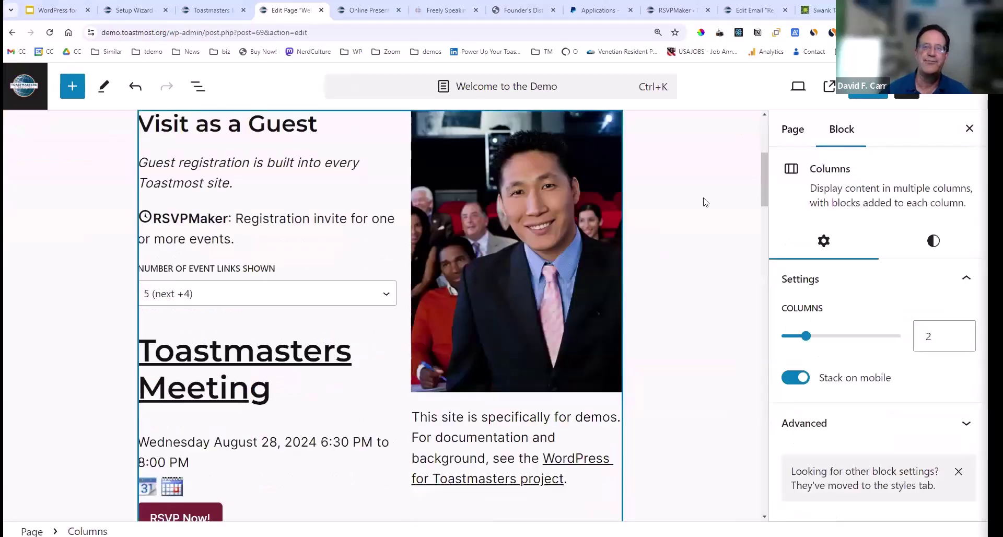
scroll(738, 194, up, 4)
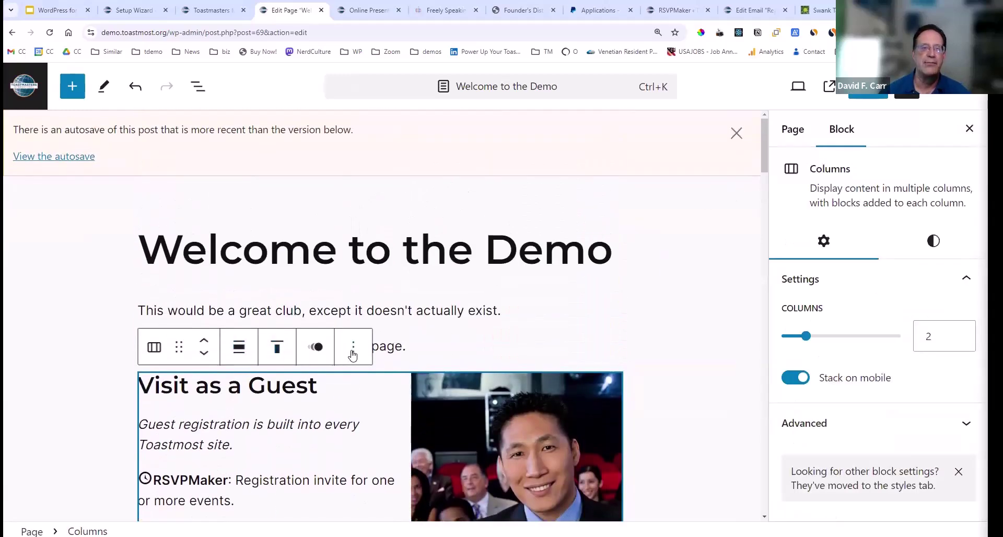
Select the words "Awards and Honors page" in the new paragraph and start adding a link to them
click(451, 340)
key(Left)
key(shift+Left)
key(shift+Left)
key(shift+Left)
key(shift+Left)
key(shift+Left)
key(shift+Left)
key(shift+Left)
key(shift+Left)
key(shift+Left)
key(shift+Left)
key(shift+Left)
key(shift+Left)
key(shift+Left)
key(shift+Left)
key(shift+Left)
key(shift+Left)
key(shift+Left)
key(shift+Left)
key(shift+Left)
key(shift+Left)
key(shift+Left)
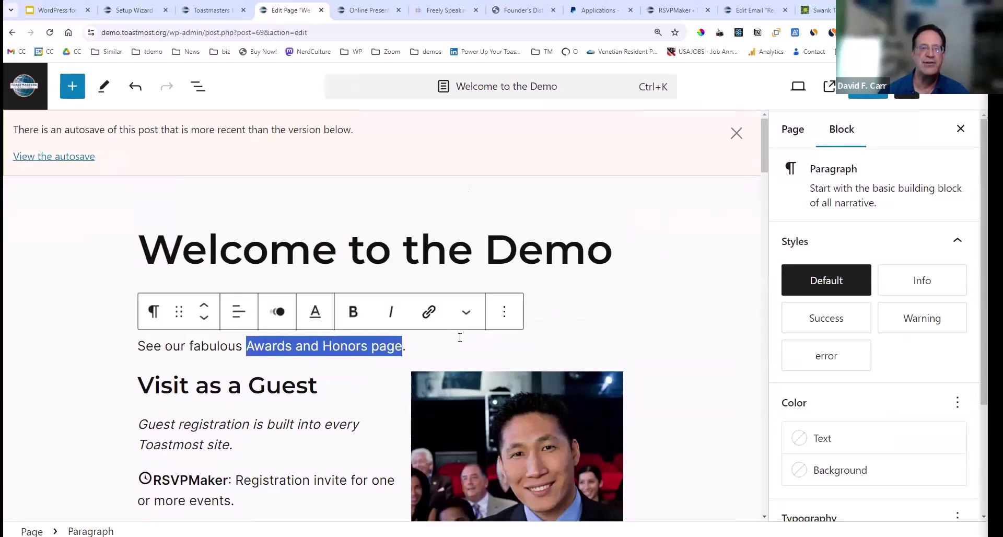
click(428, 314)
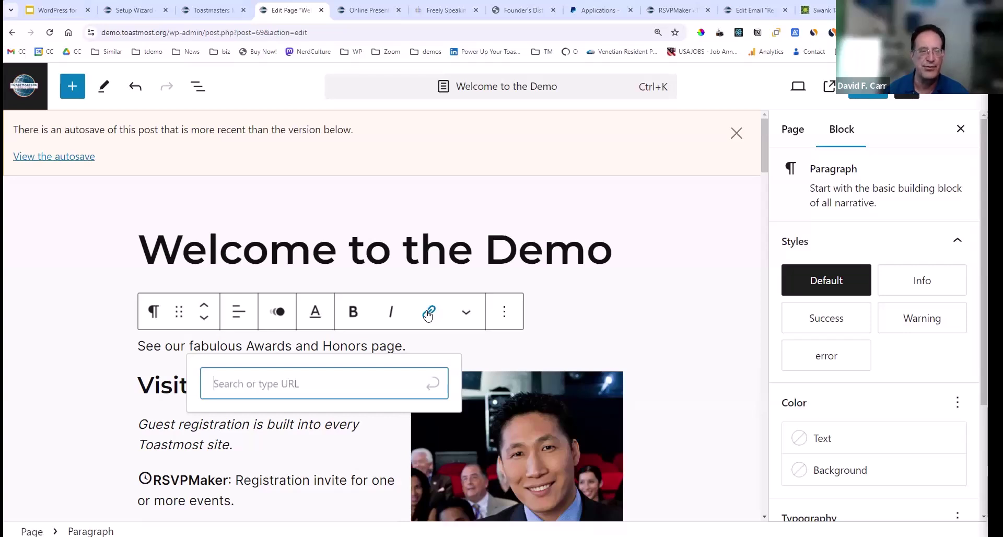
Try searching for "Awards and Honors" as the link target and clear the search text
text(Awardsa)
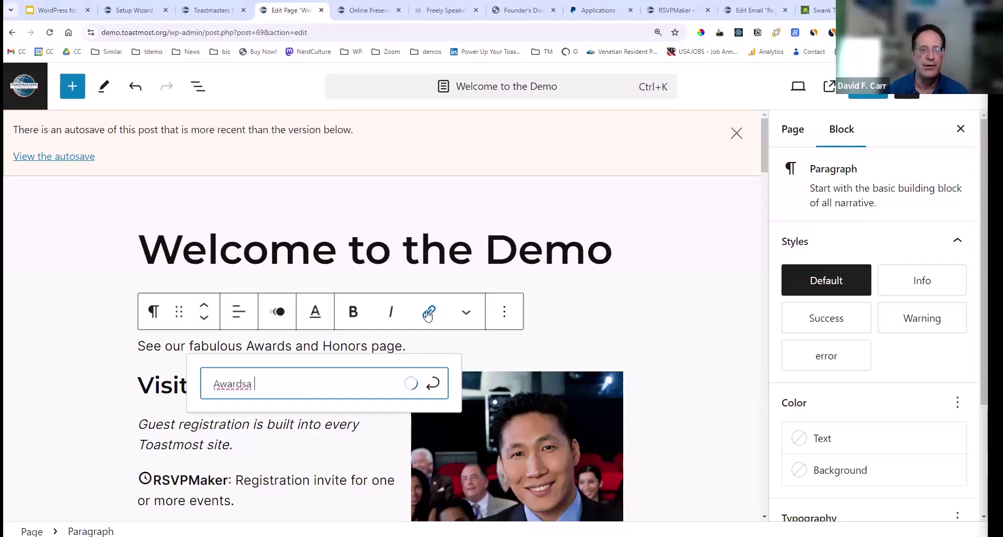
key(BackSpace)
text(and Honors)
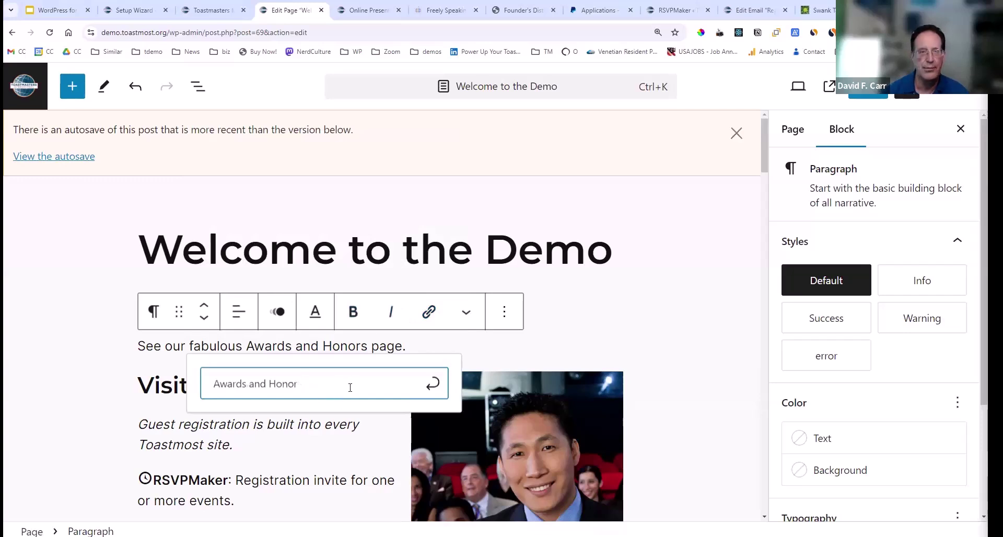
key(BackSpace)
key(BackSpace)
key(BackSpace)
key(BackSpace)
key(BackSpace)
key(BackSpace)
key(BackSpace)
key(BackSpace)
key(BackSpace)
key(BackSpace)
key(BackSpace)
key(BackSpace)
key(BackSpace)
key(BackSpace)
key(BackSpace)
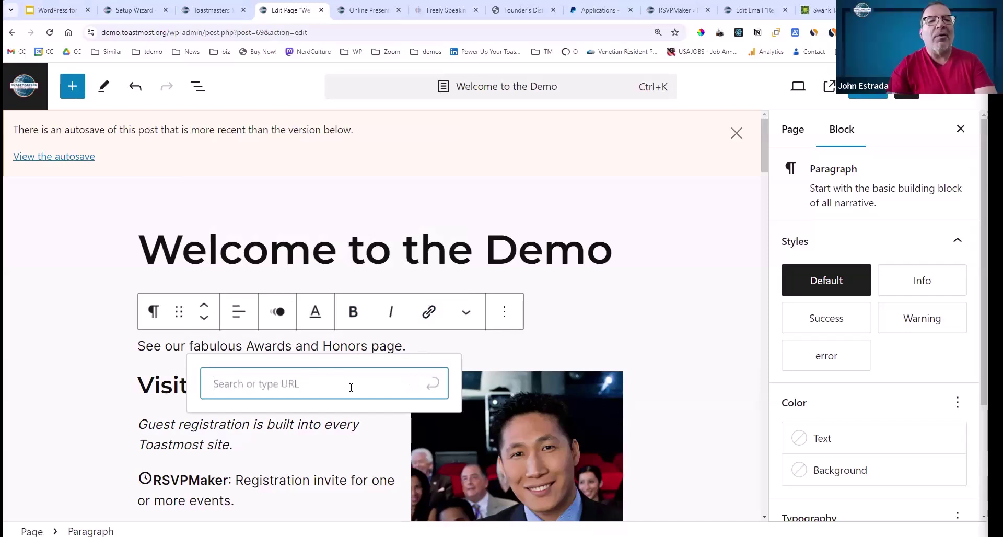
Search the link targets for "Award", link the selected words to the Award and Honors Page, and check the link
text(Award)
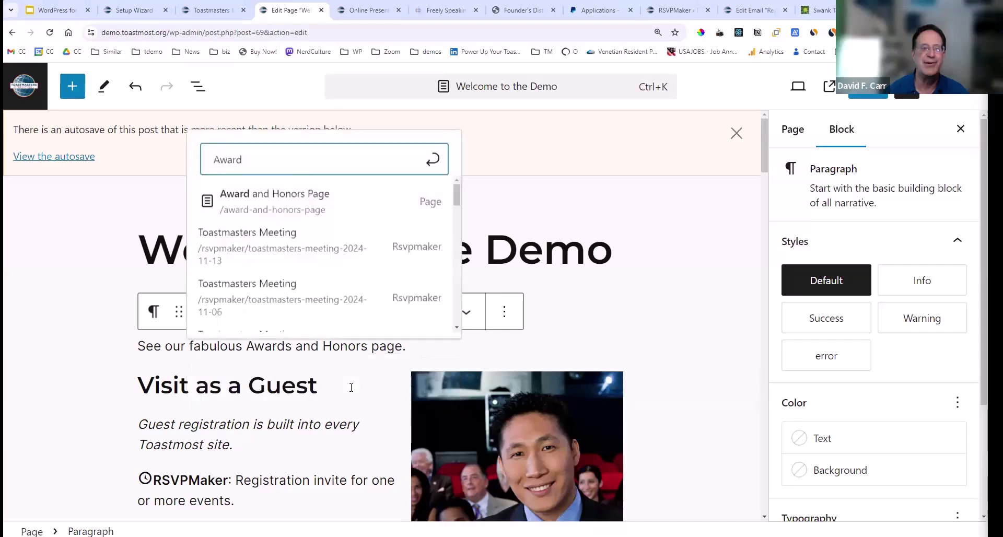
click(296, 211)
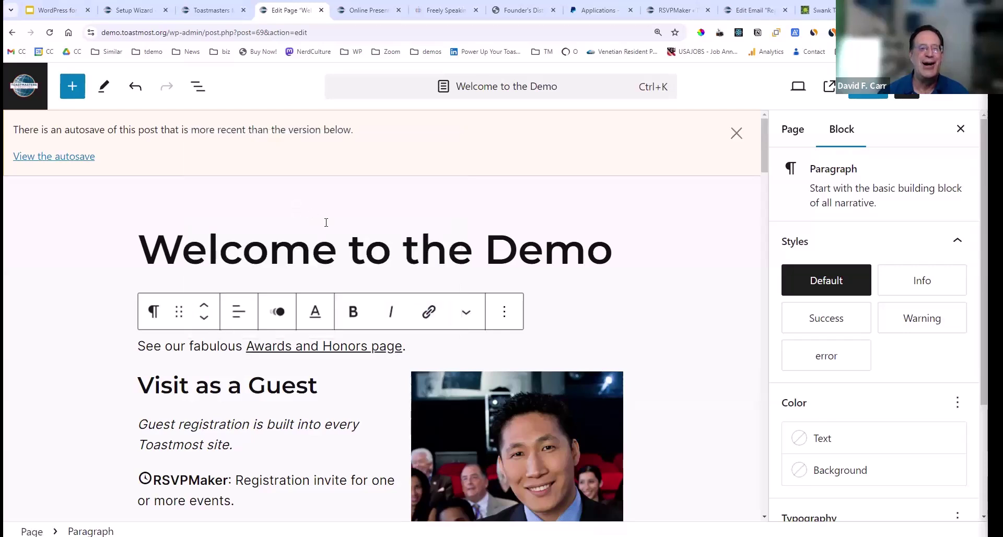
click(342, 346)
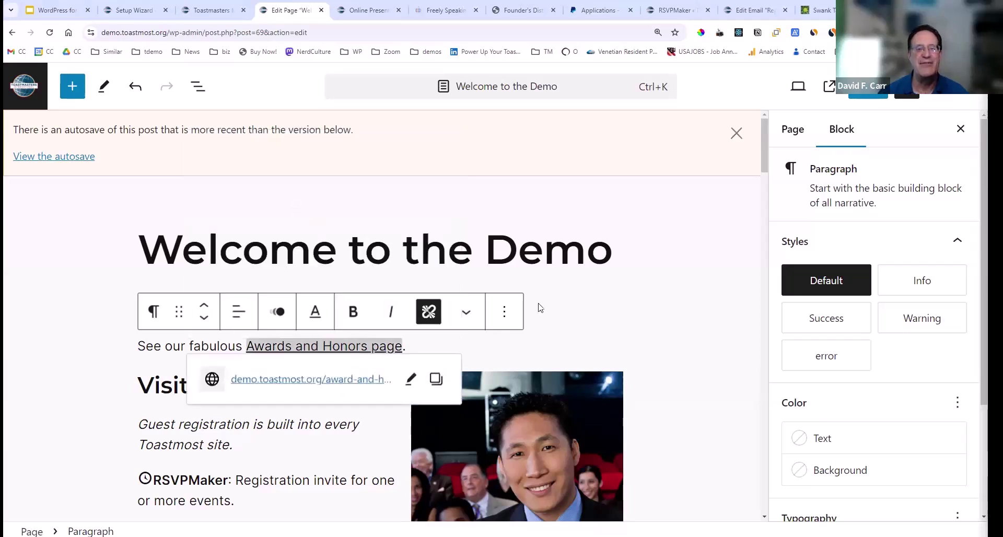
Save the updated home page and view it on the live site
click(876, 94)
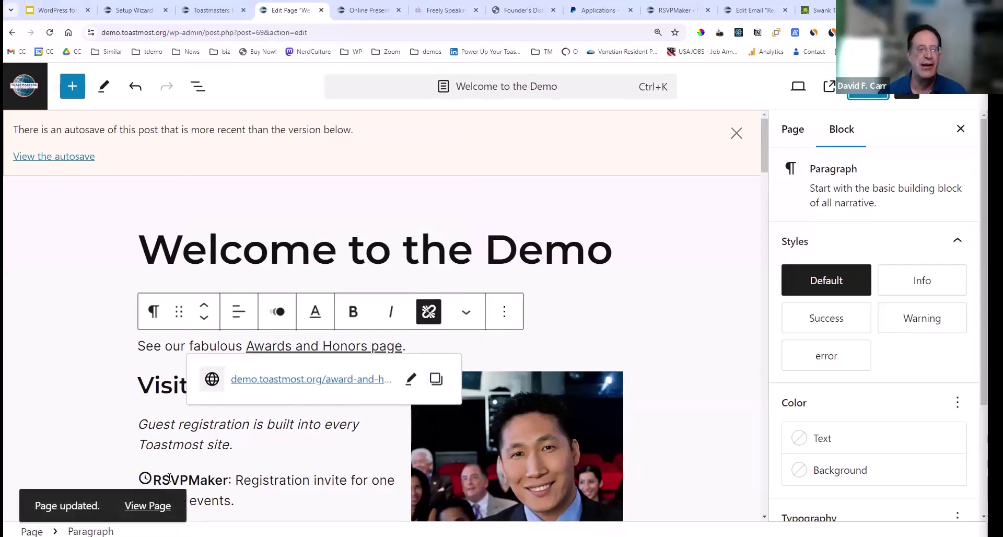
click(151, 507)
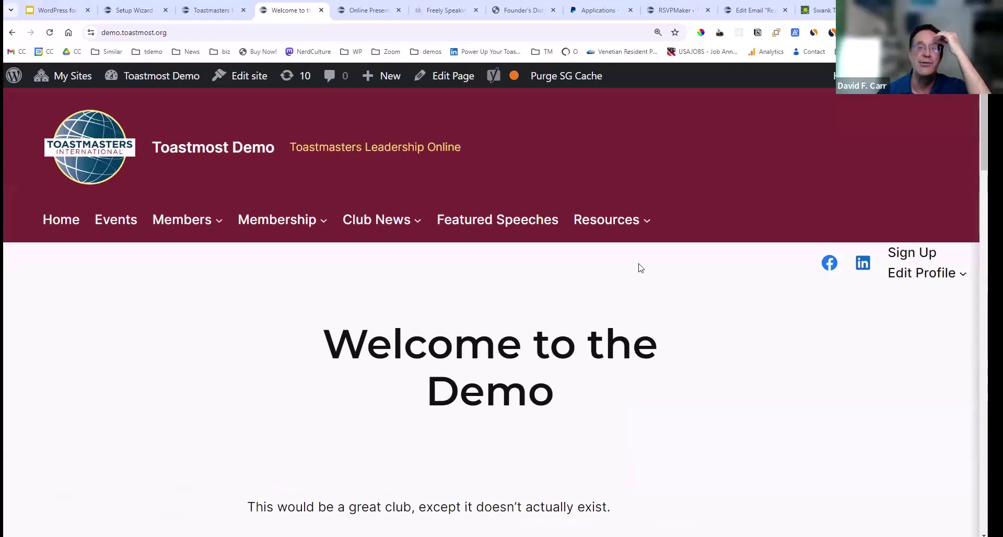
mouse_move(618, 202)
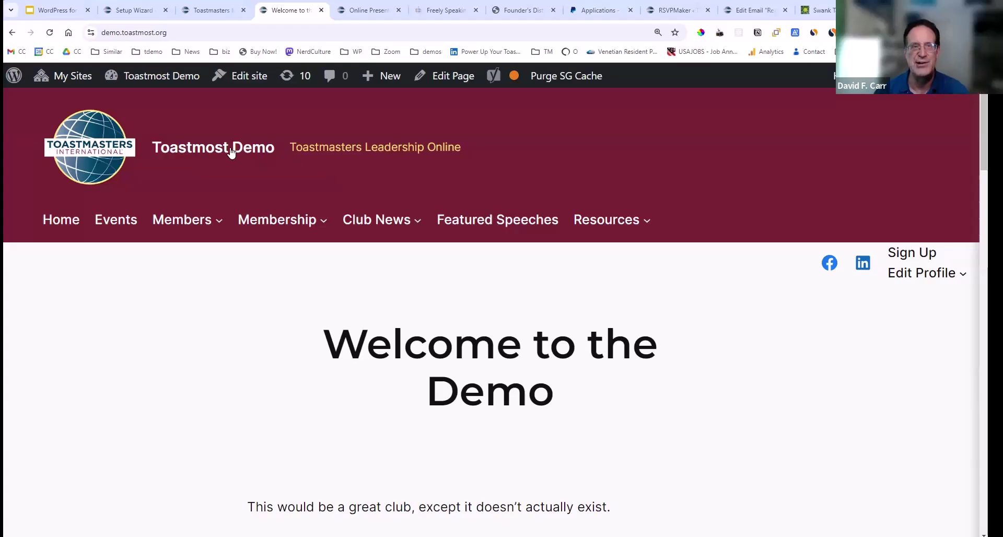
Open the site editor on the Pages template, dismiss the welcome guide and look through the template's layout
mouse_move(254, 85)
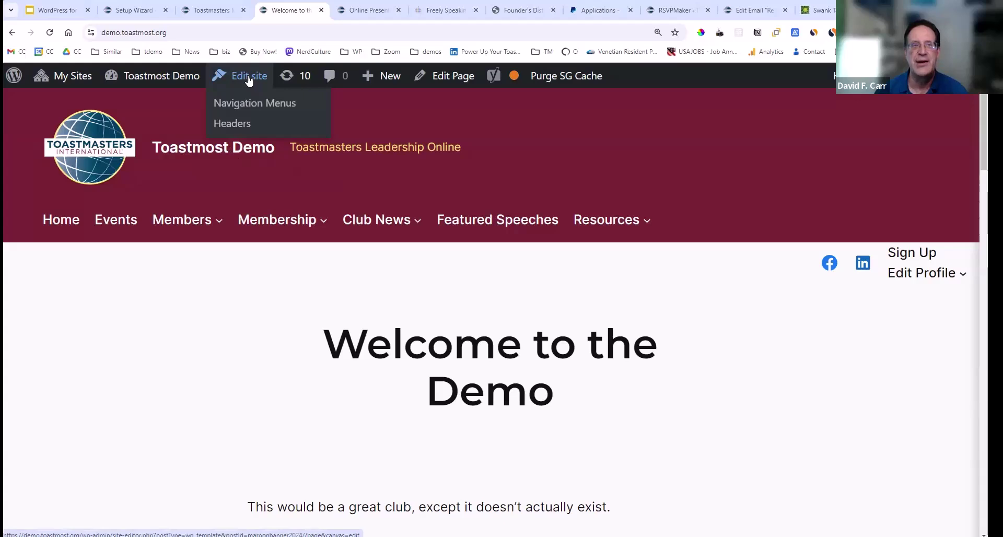
click(249, 79)
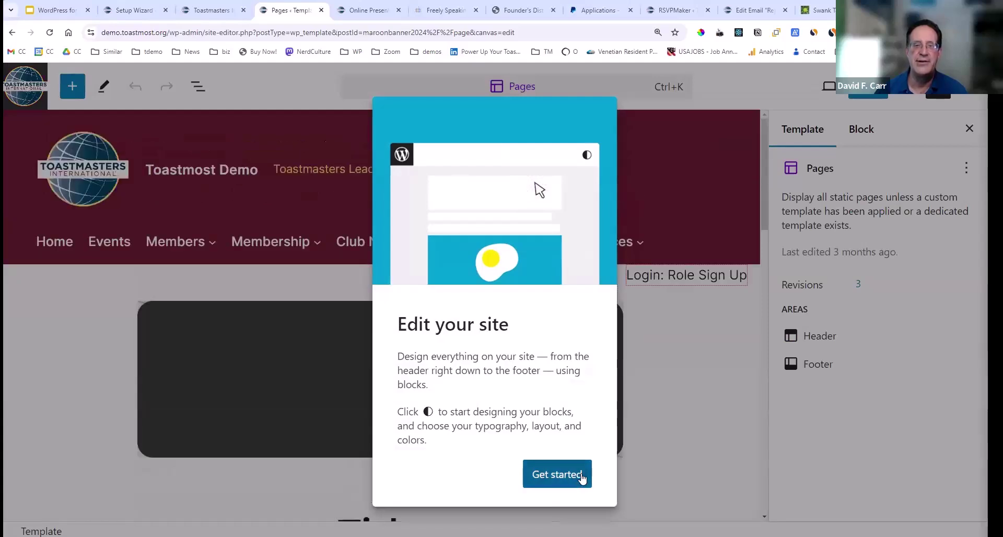
click(579, 476)
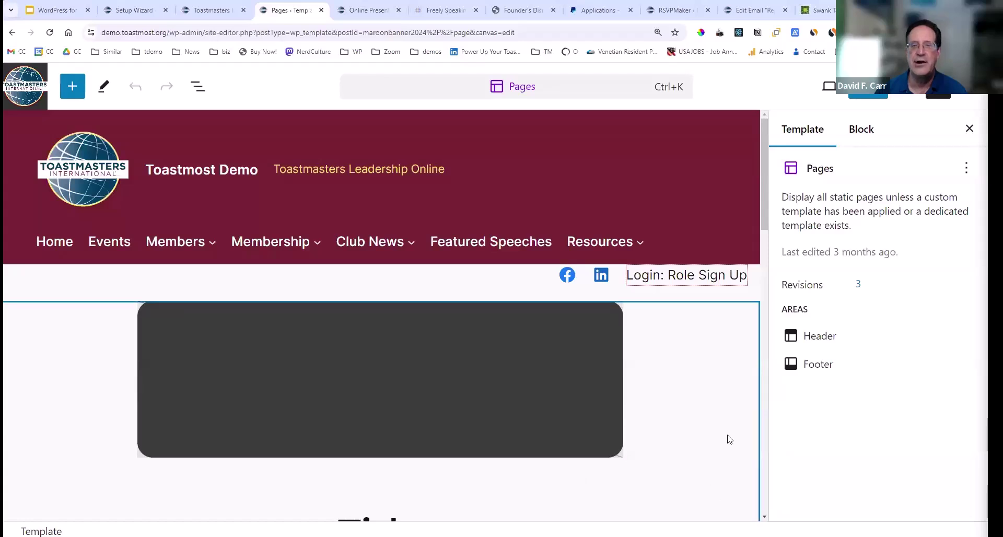
scroll(768, 188, down, 10)
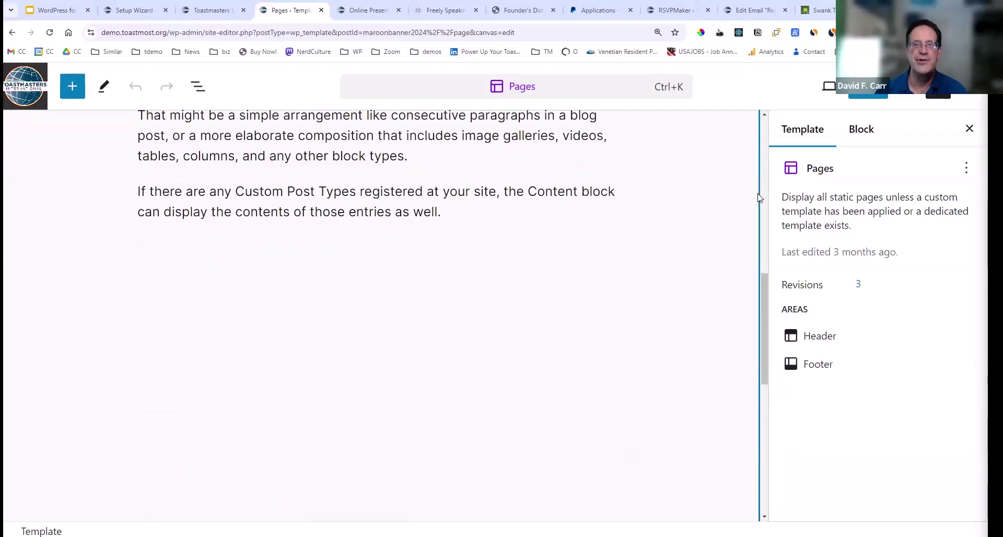
Add a submenu link to the Award and Honors Page under Resources in the header's navigation menu
scroll(763, 194, up, 10)
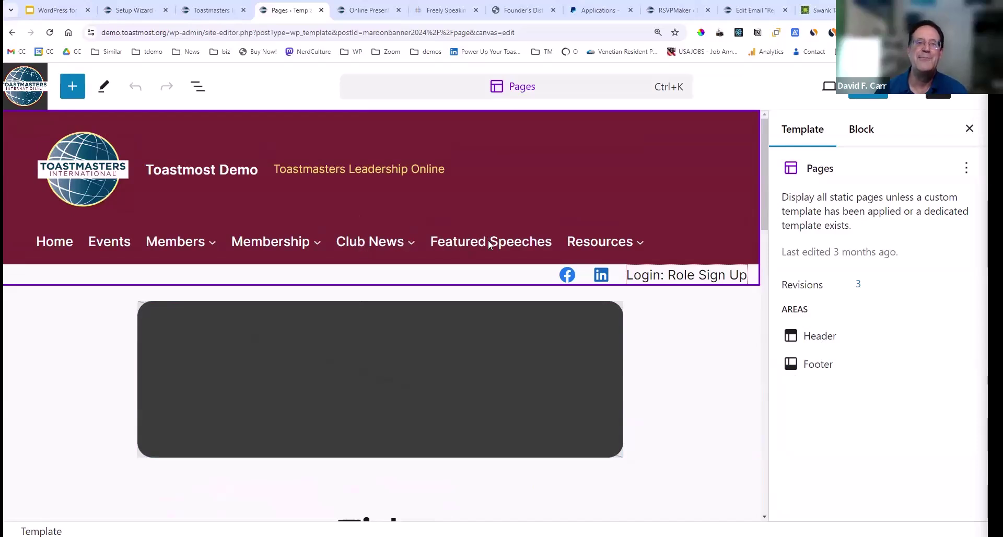
click(600, 243)
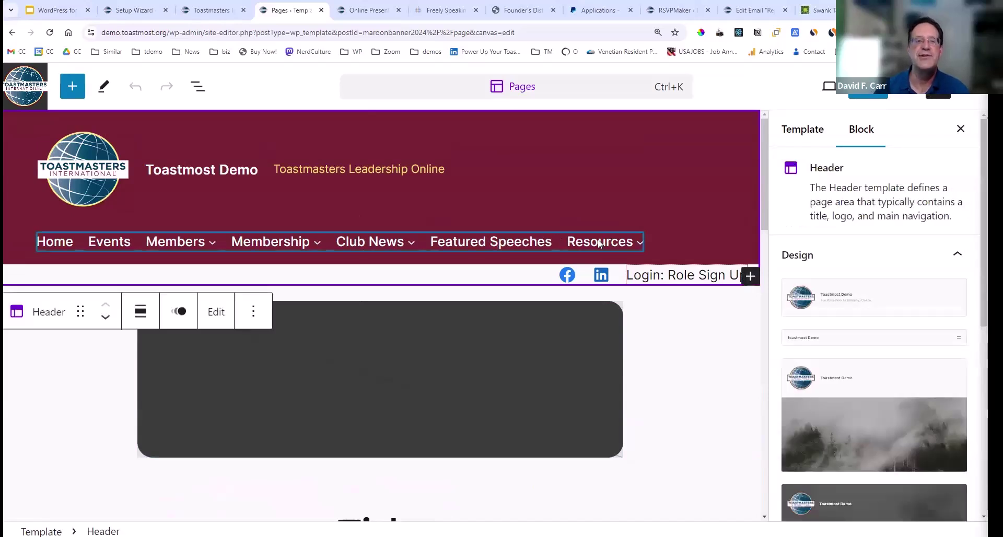
click(599, 241)
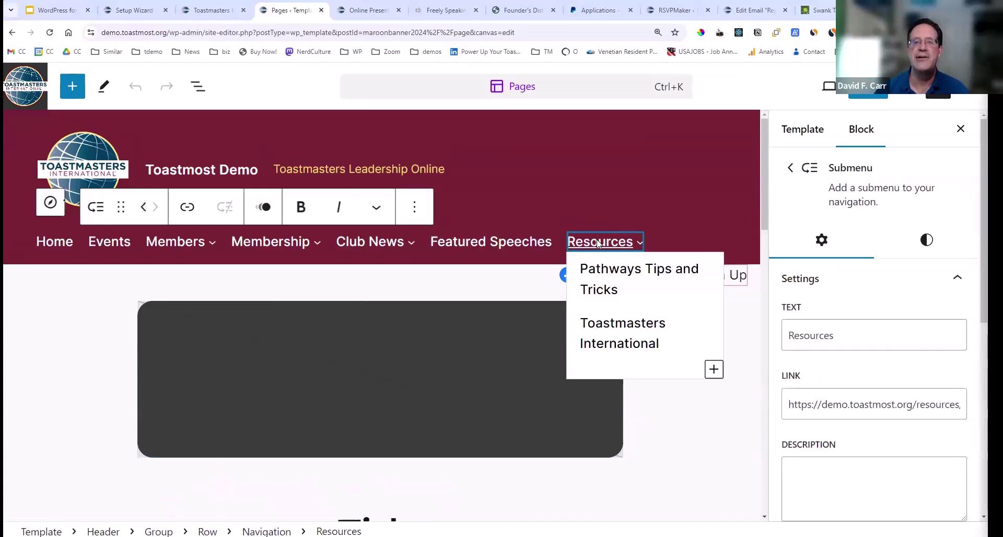
scroll(976, 203, down, 5)
scroll(976, 203, up, 5)
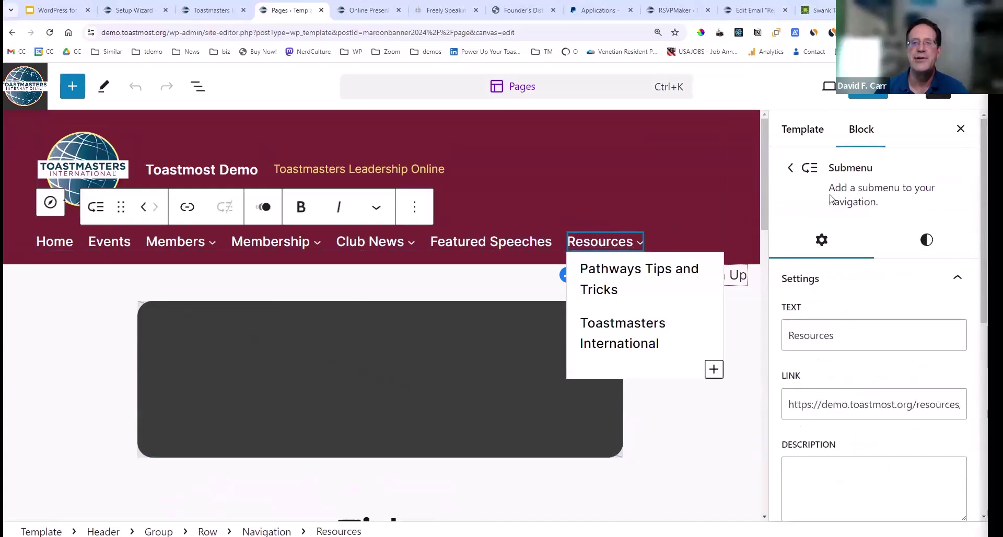
click(792, 172)
scroll(878, 314, down, 5)
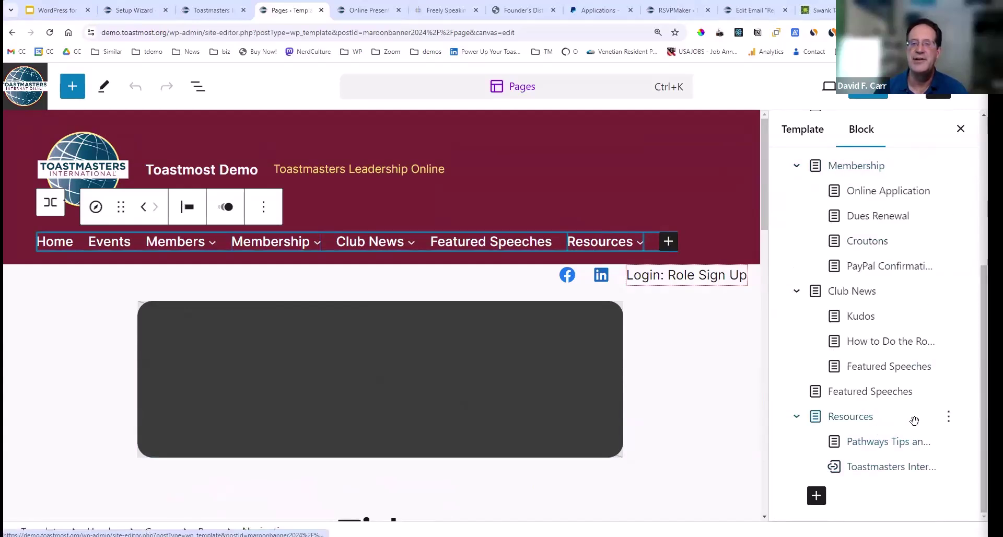
click(948, 417)
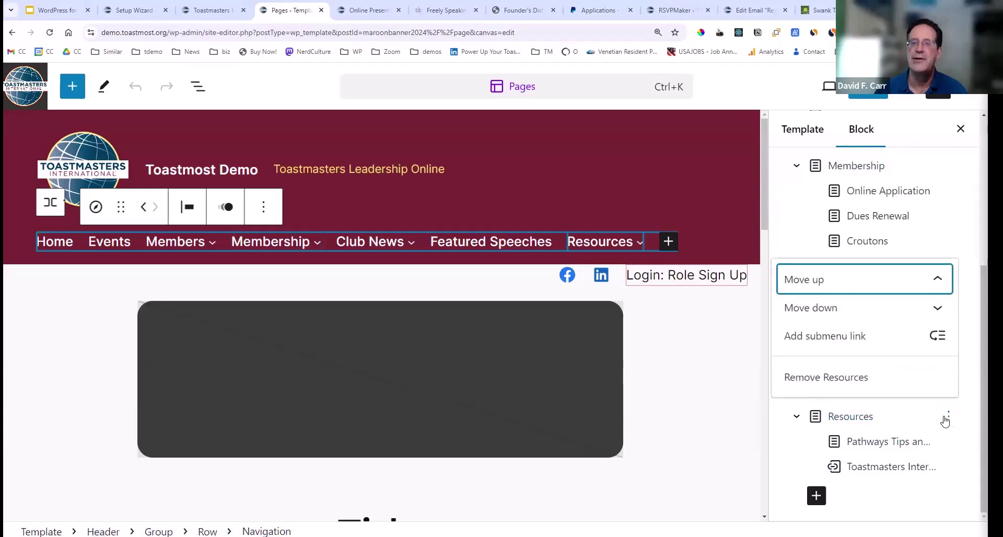
click(835, 337)
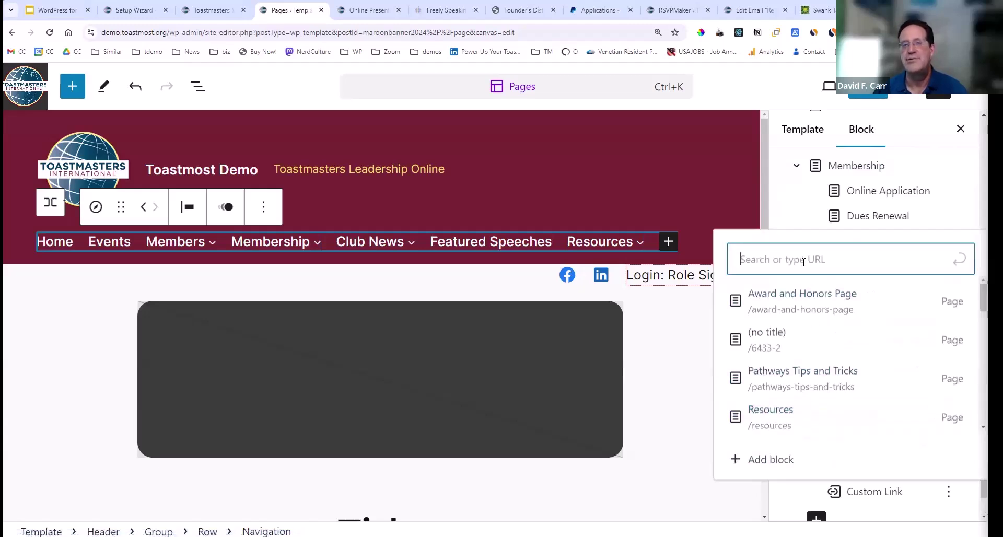
click(809, 304)
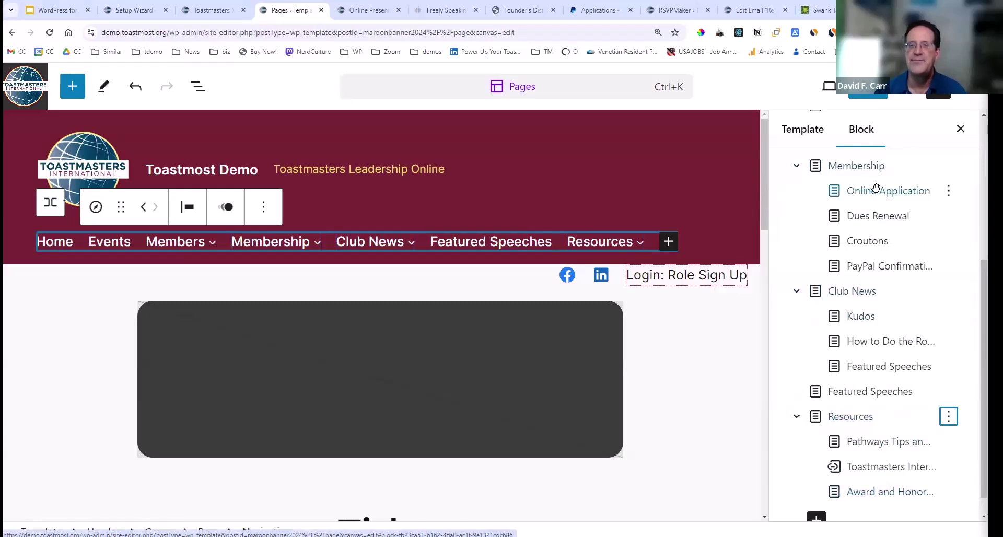
Add a top-level Page Link to the Award and Honors Page at the end of the navigation menu
scroll(888, 418, down, 1)
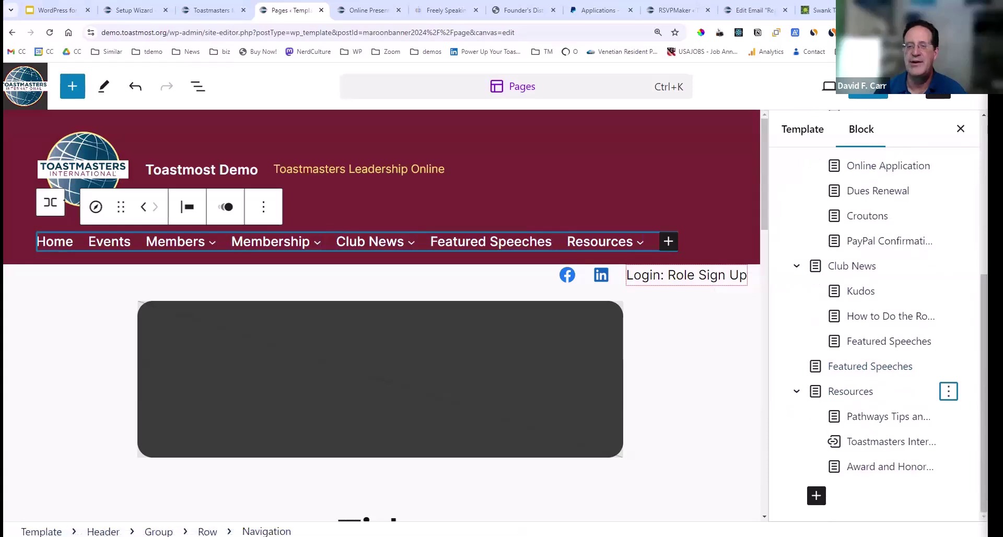
click(817, 496)
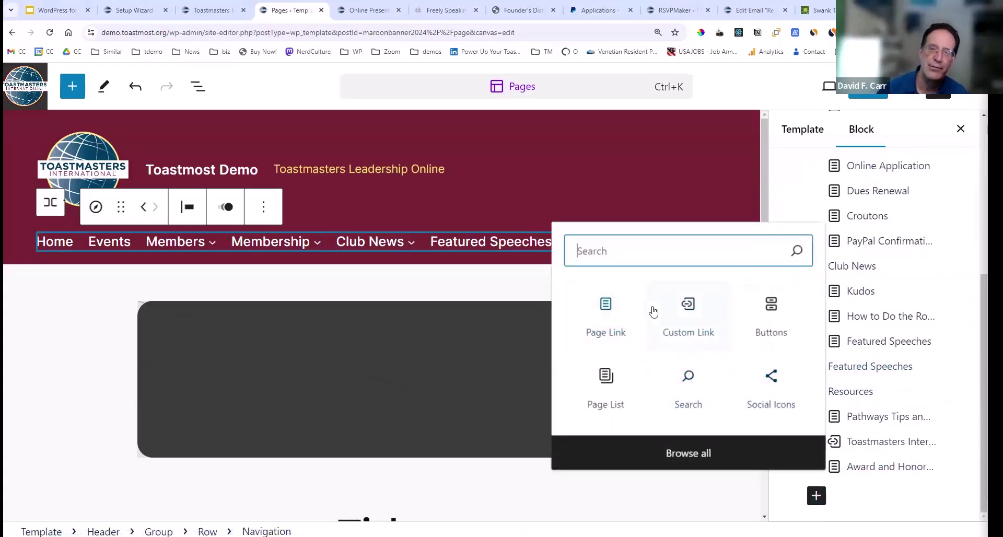
click(605, 307)
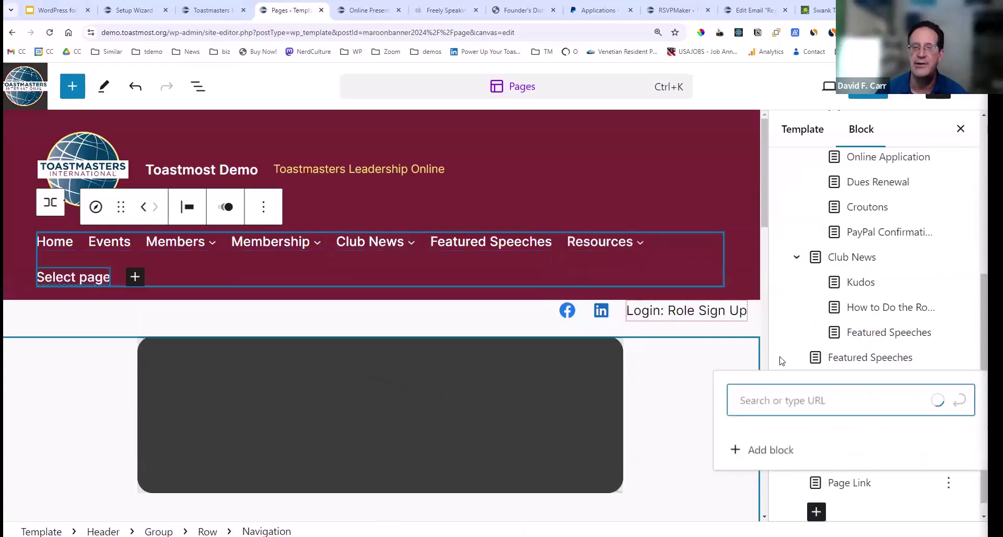
click(804, 324)
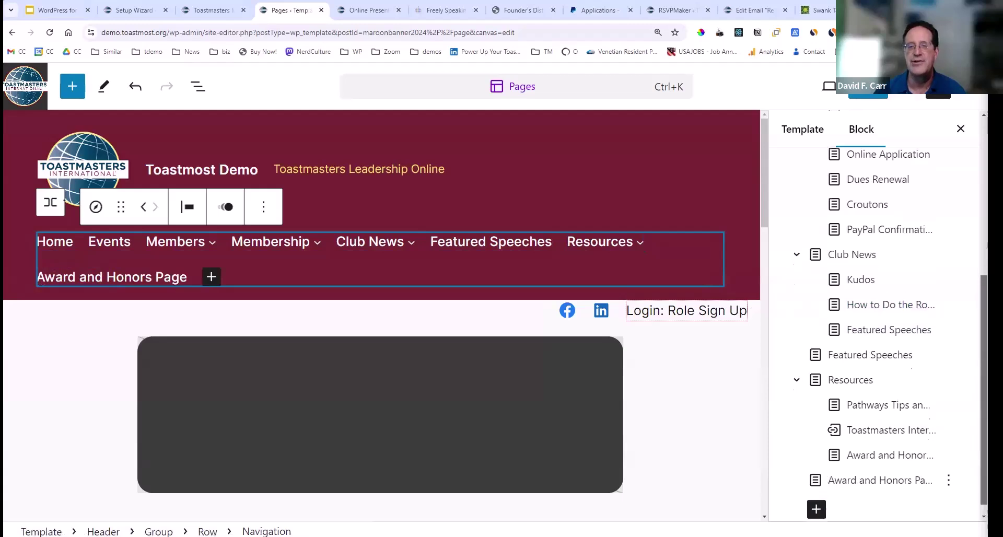
scroll(877, 334, up, 3)
scroll(967, 405, down, 3)
scroll(967, 405, up, 6)
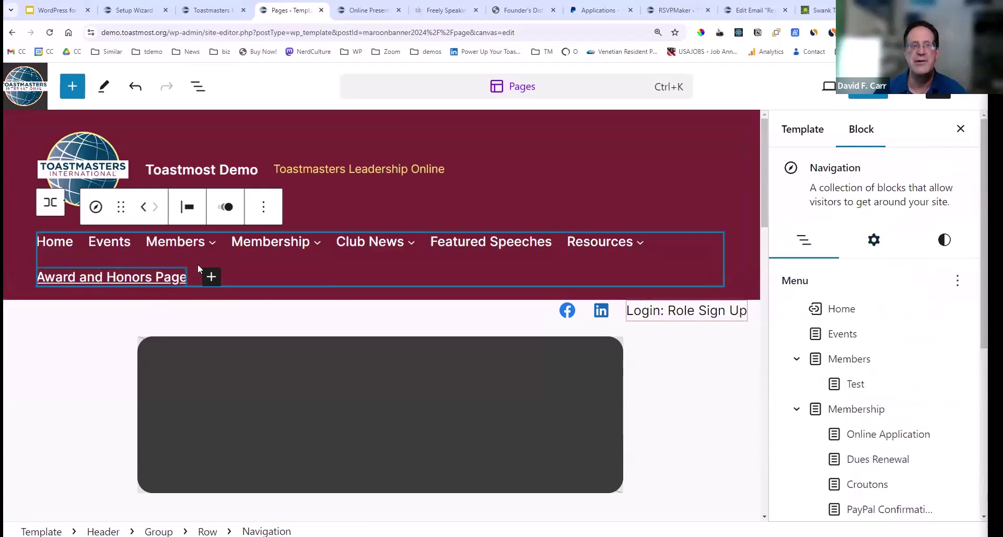
Save the Primary Menu changes and view the updated navigation on the live site
click(867, 86)
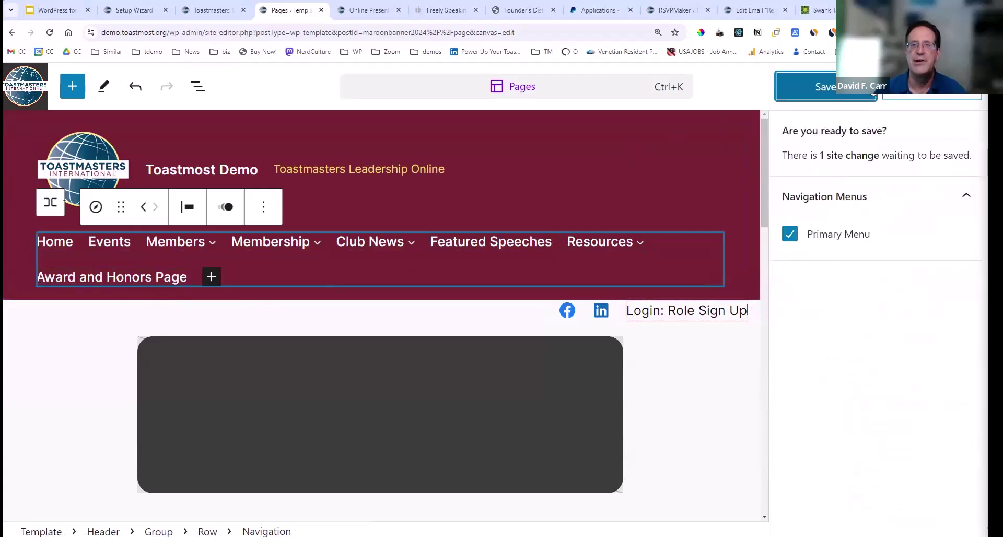
click(856, 87)
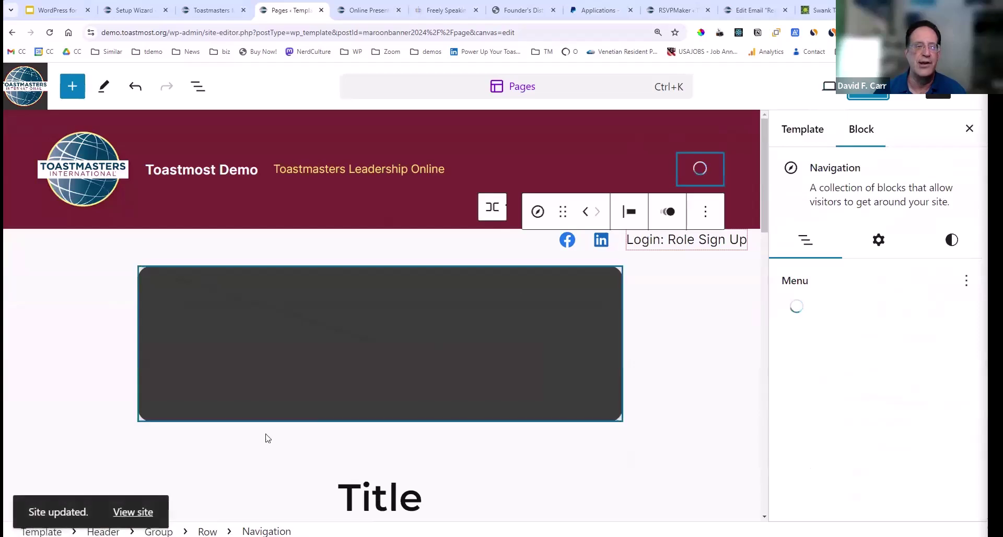
click(144, 512)
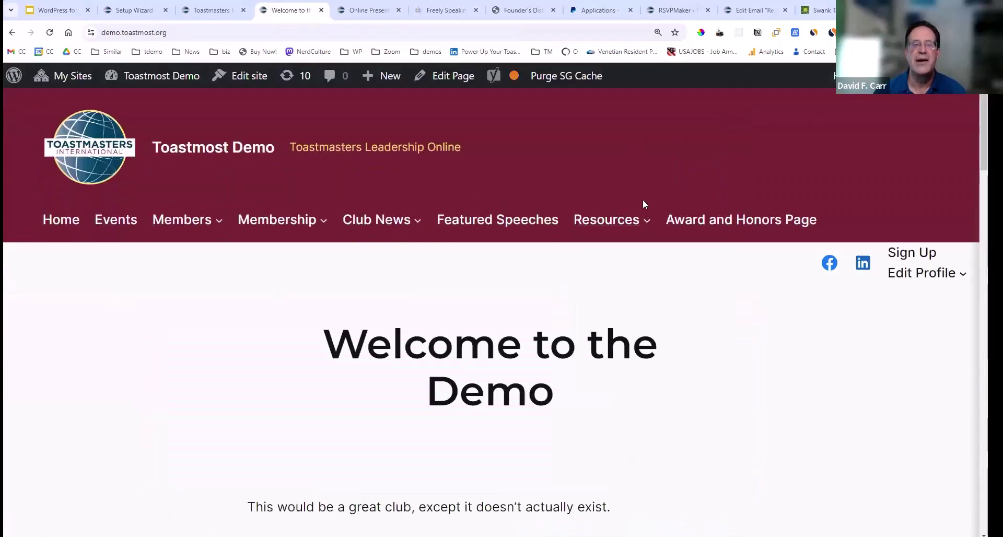
mouse_move(648, 220)
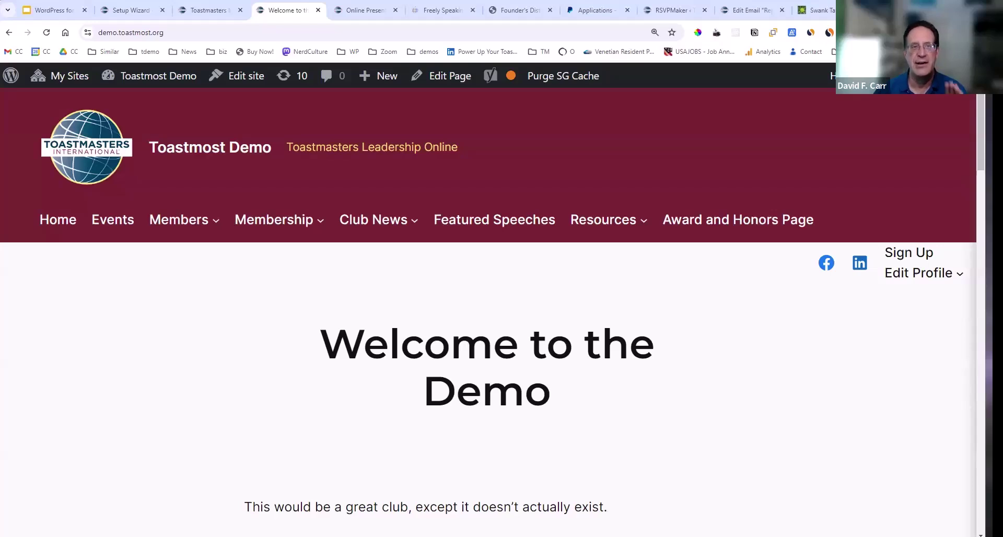
Shrink the browser window to phone width and look through the home page's mobile layout
key(super+Down)
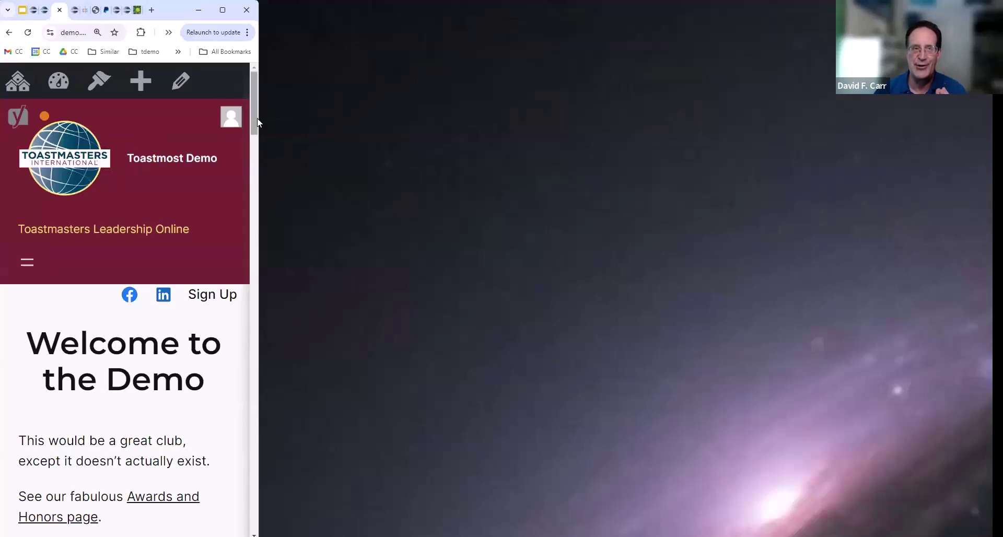
scroll(257, 123, down, 6)
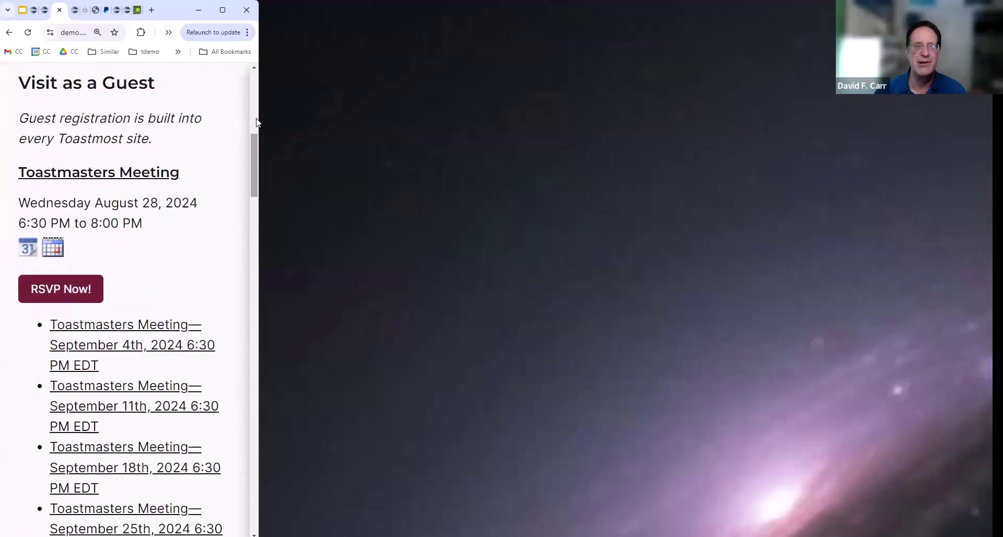
scroll(256, 123, down, 8)
scroll(255, 123, down, 9)
scroll(249, 128, down, 6)
scroll(246, 128, up, 10)
scroll(242, 133, up, 13)
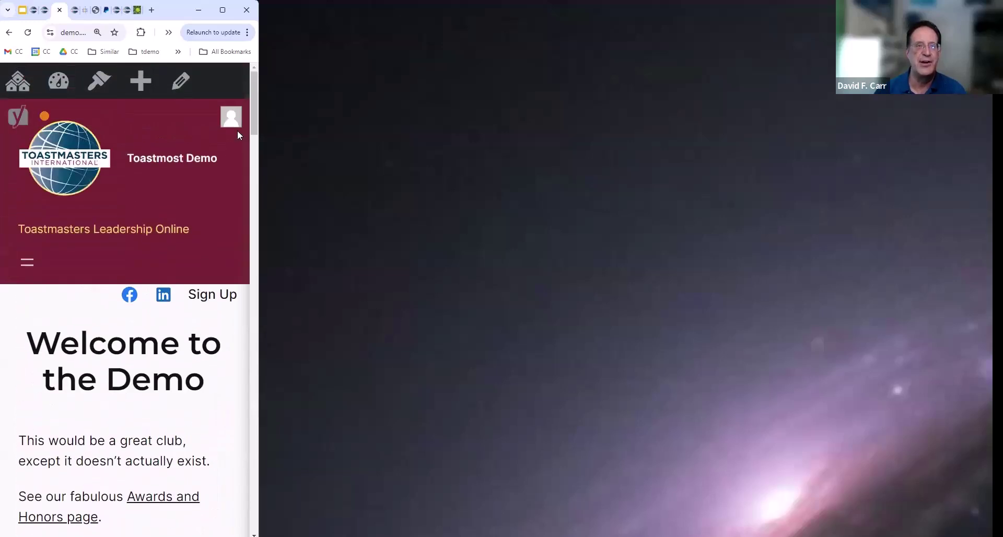
Open and close the collapsed mobile navigation menu, and widen the browser window back to full width
click(26, 264)
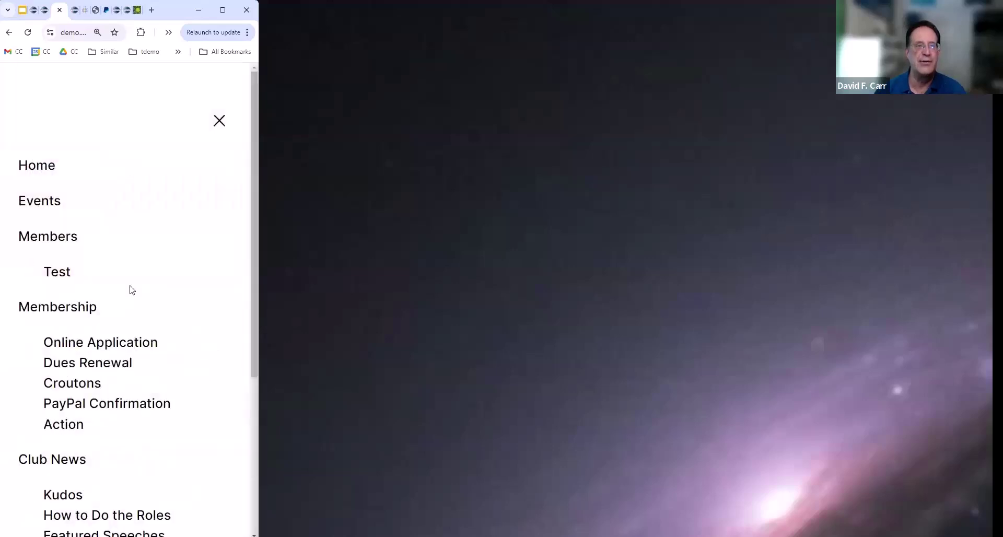
click(218, 121)
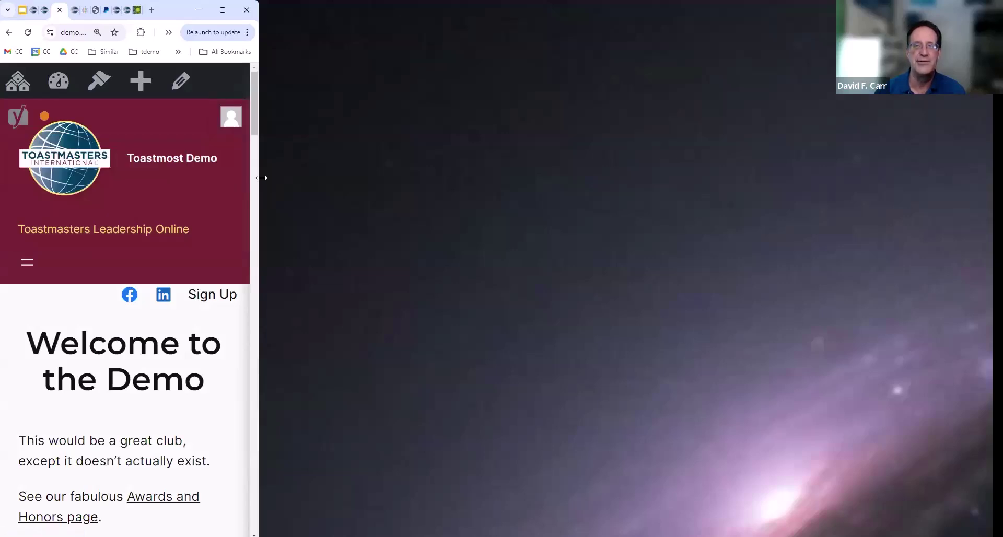
drag(262, 178, 992, 177)
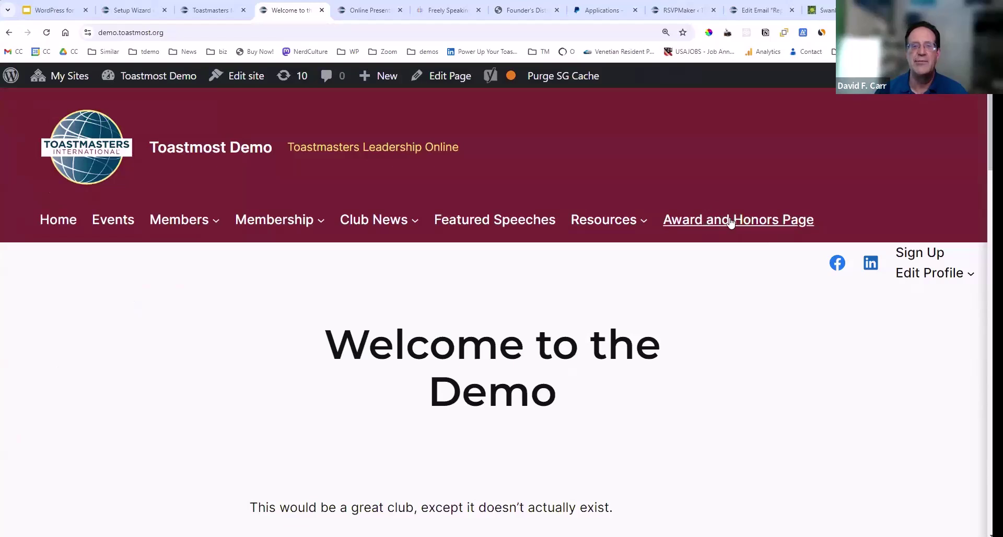
Reopen the site editor and remove the top-level Award and Honors Page link from the header navigation
click(251, 77)
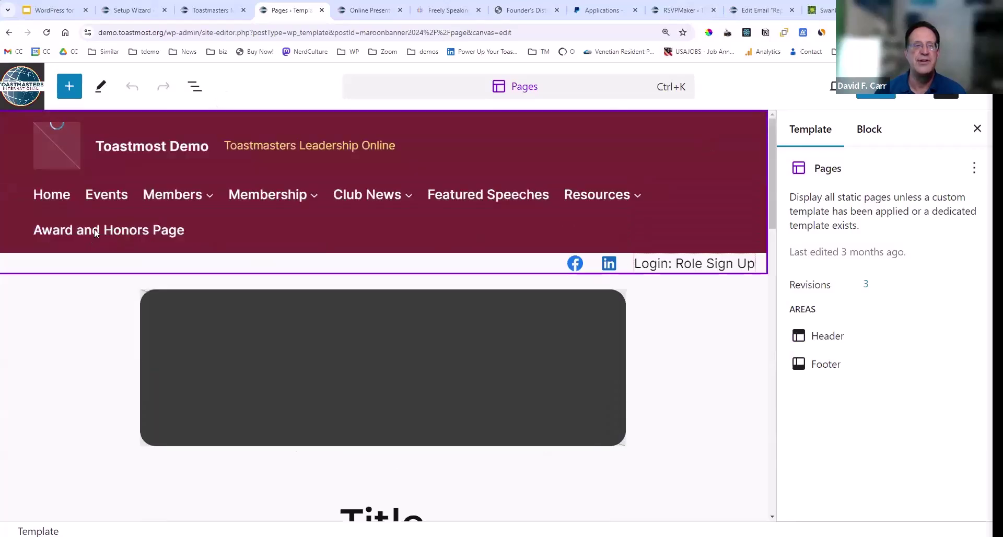
click(95, 234)
click(96, 234)
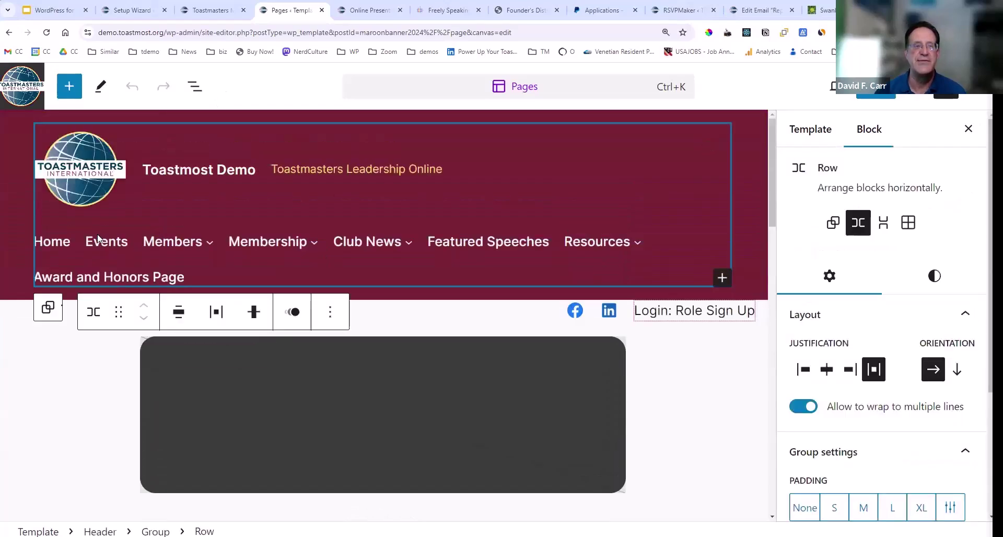
click(101, 278)
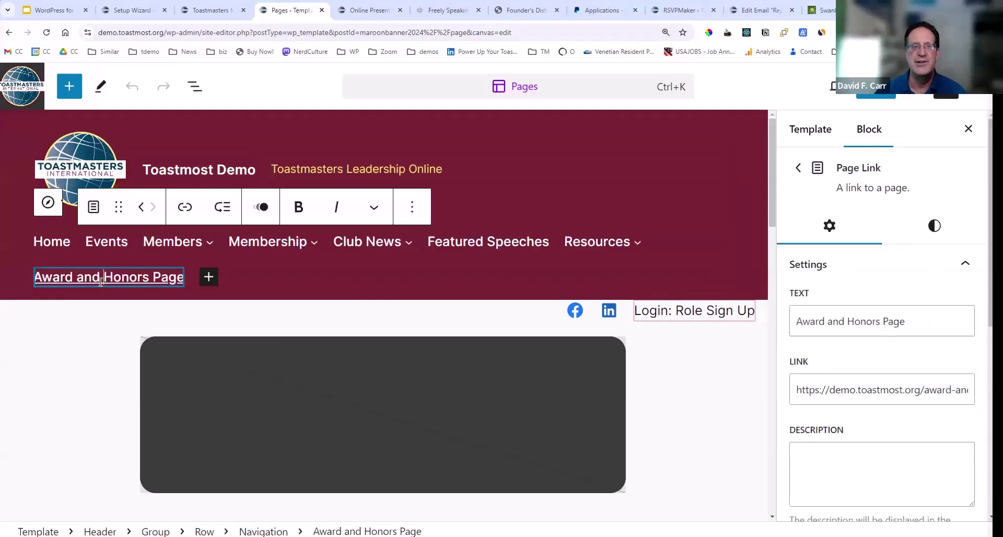
click(412, 207)
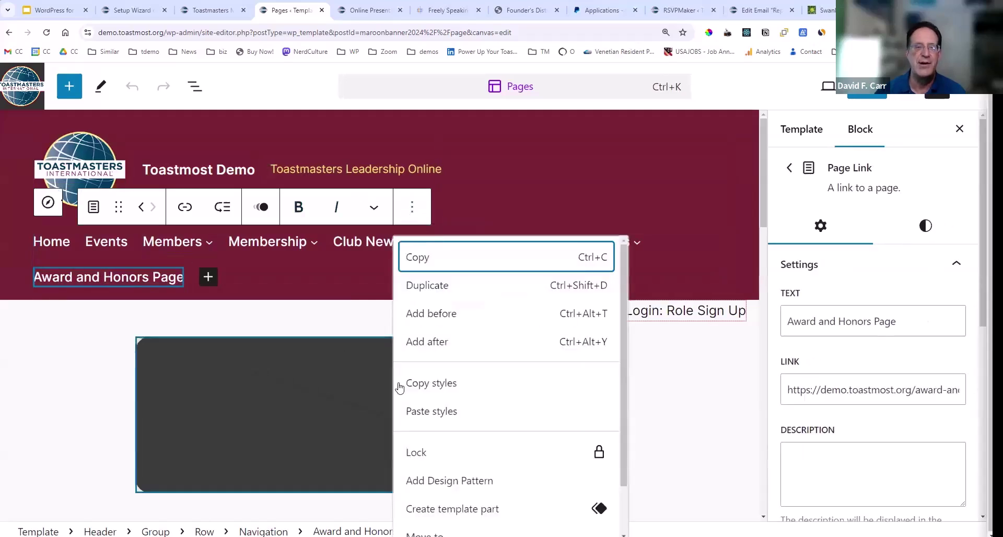
scroll(484, 441, down, 1)
click(436, 522)
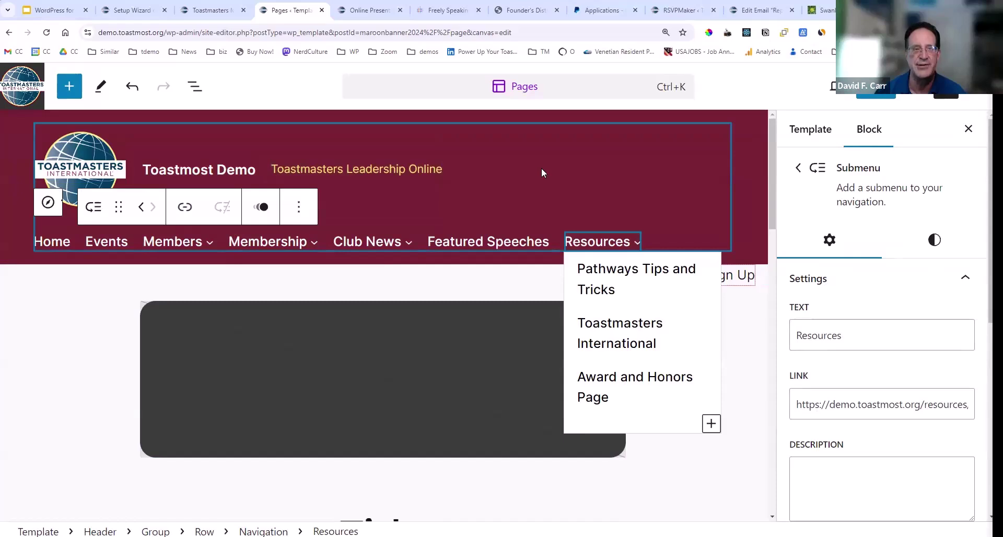
Set the background color of the header's inner group to the theme's Cool Gray
click(7, 112)
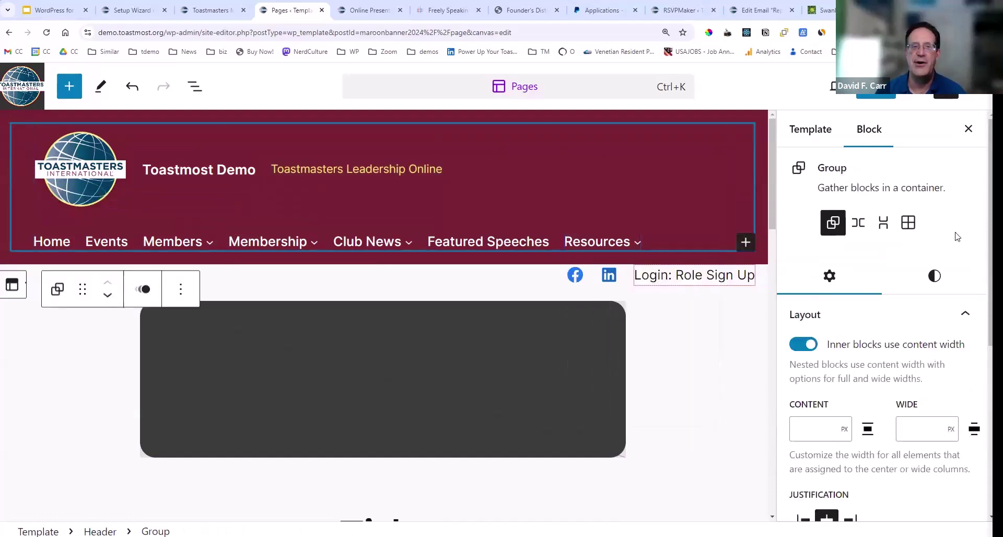
click(934, 277)
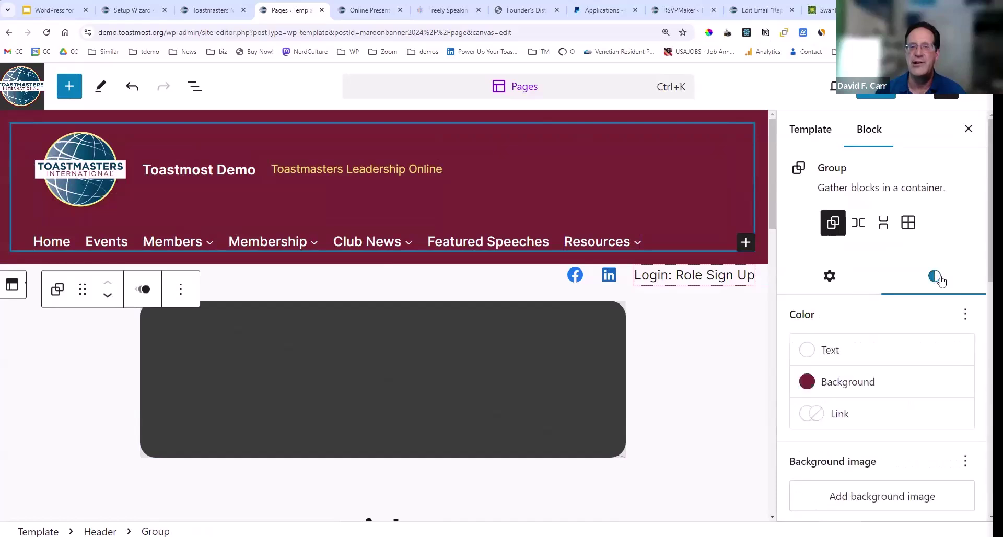
click(833, 383)
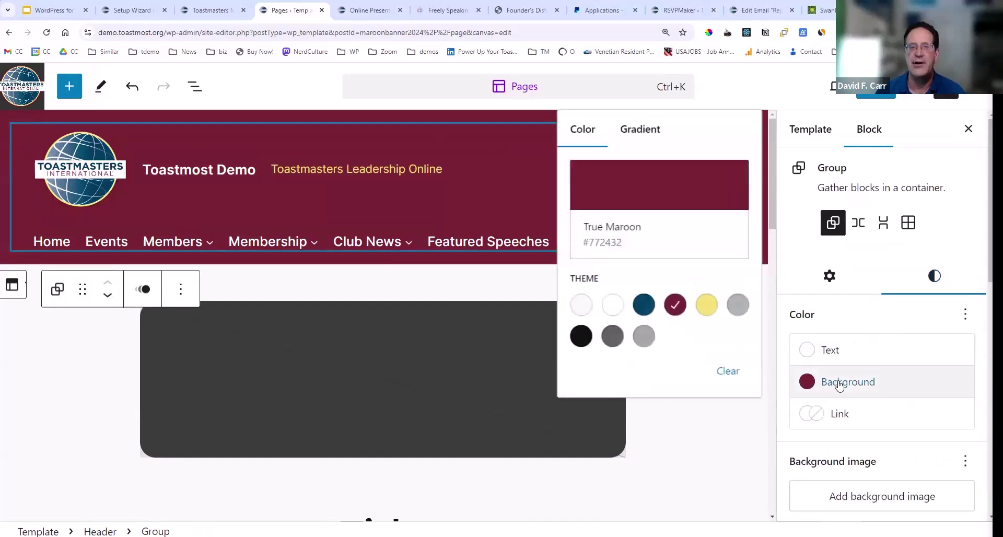
click(737, 306)
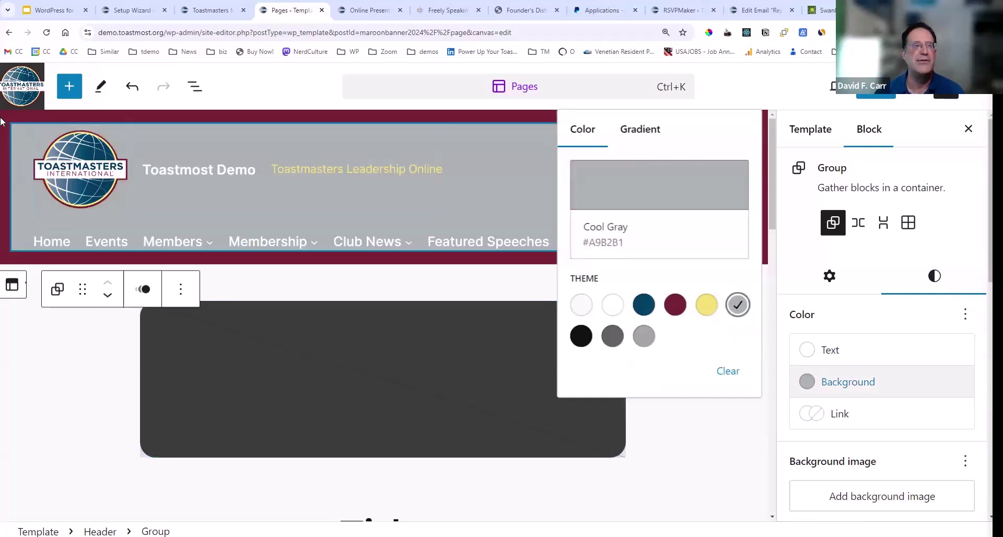
key(Escape)
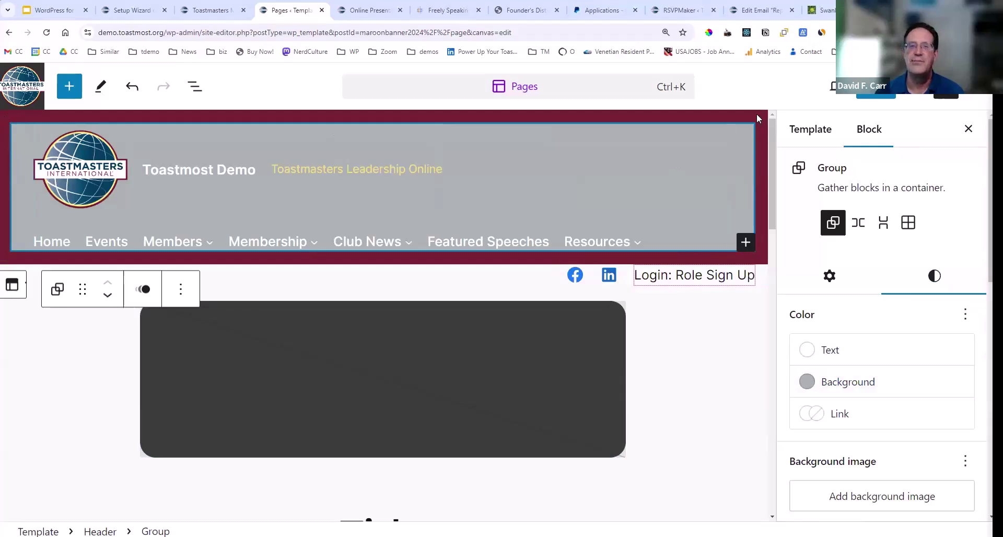
Select the header's inner group from the block list and set its background color to the theme's Happy Yellow
click(195, 86)
click(75, 165)
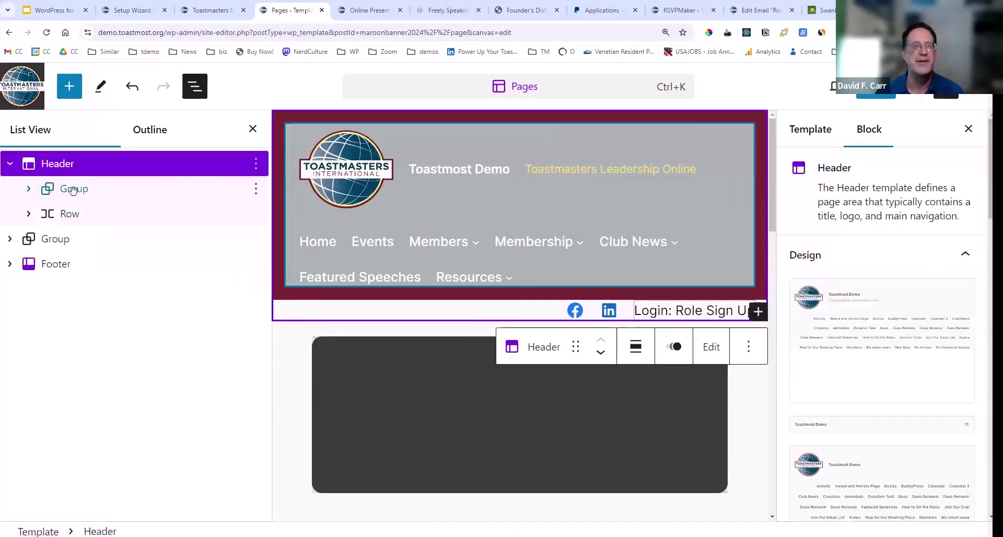
click(74, 189)
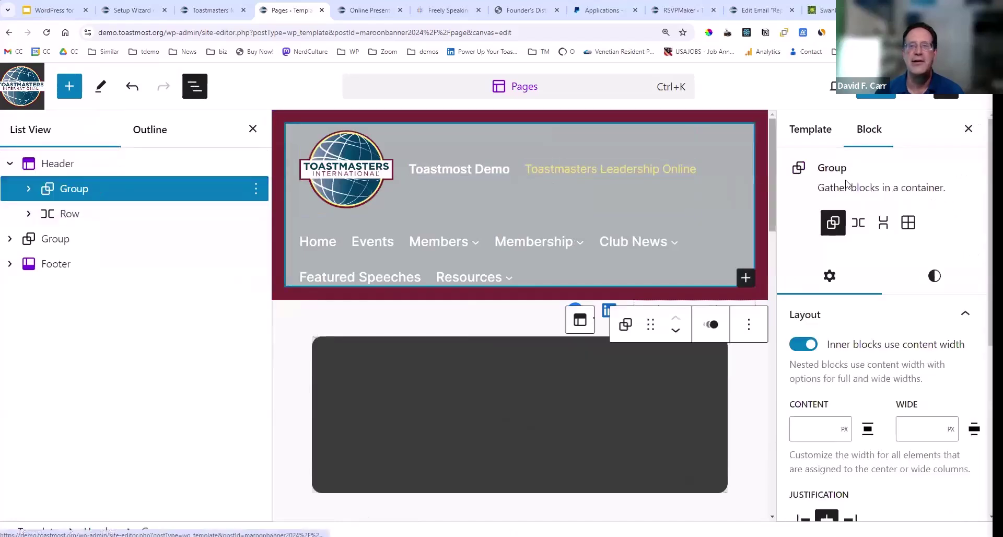
click(933, 276)
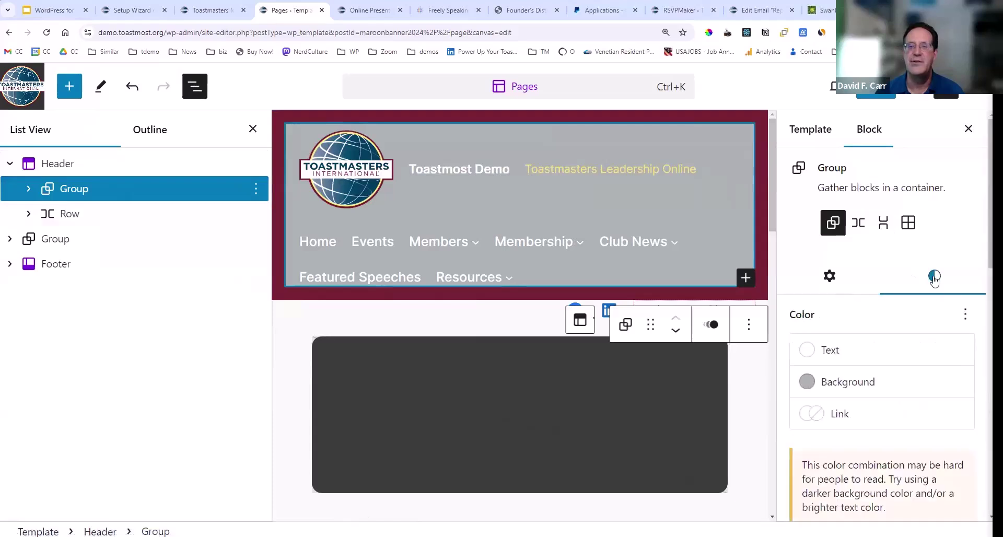
click(808, 382)
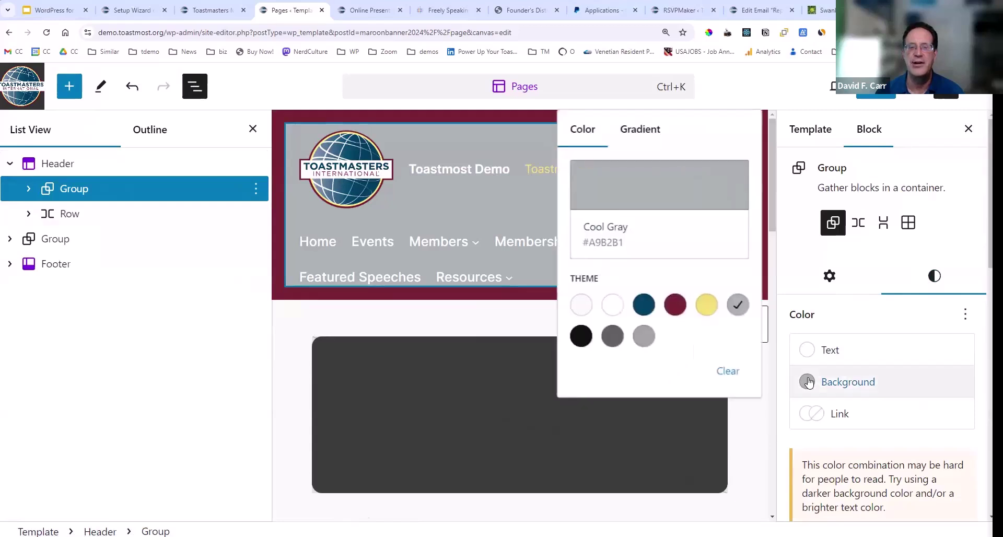
click(707, 305)
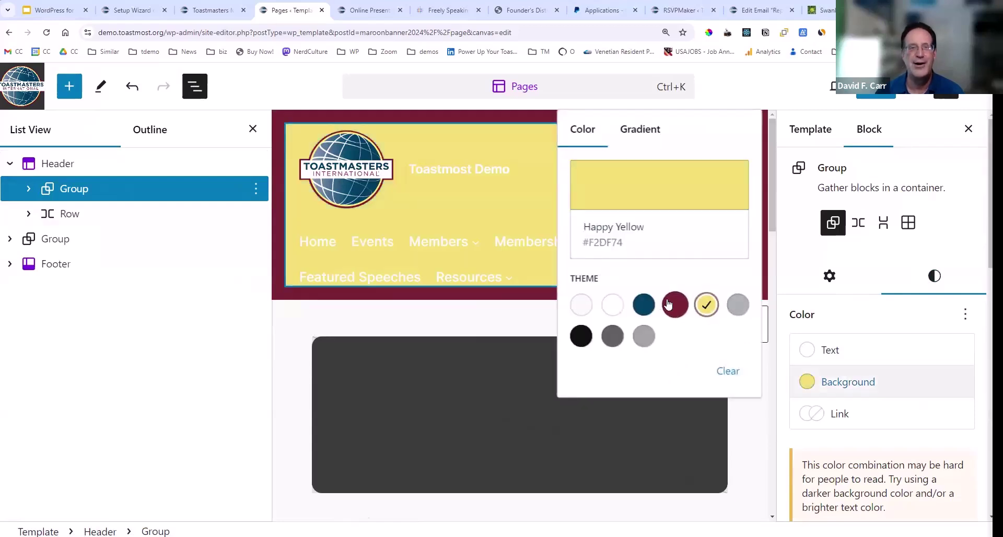
Set the background color of the header's inner group to the theme's True Maroon
click(808, 385)
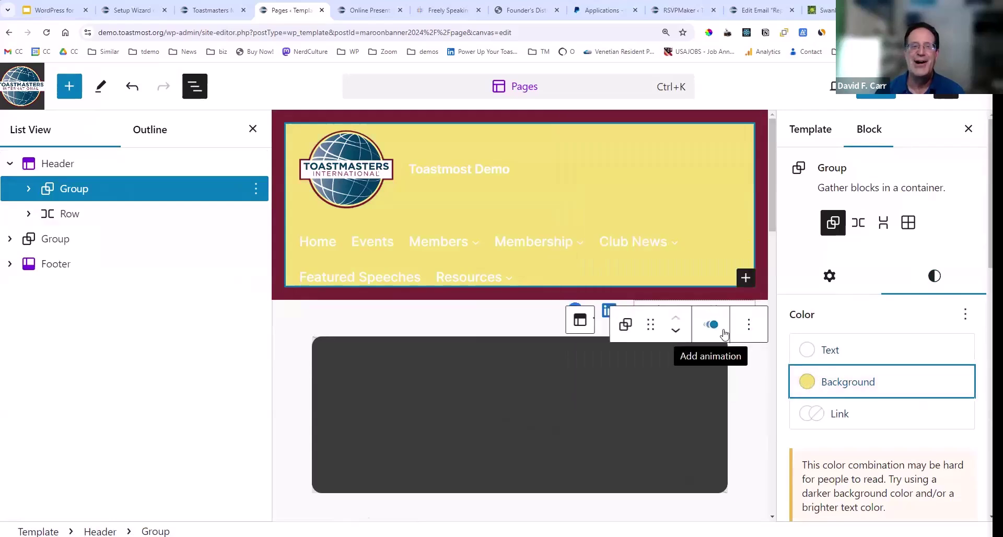
click(804, 382)
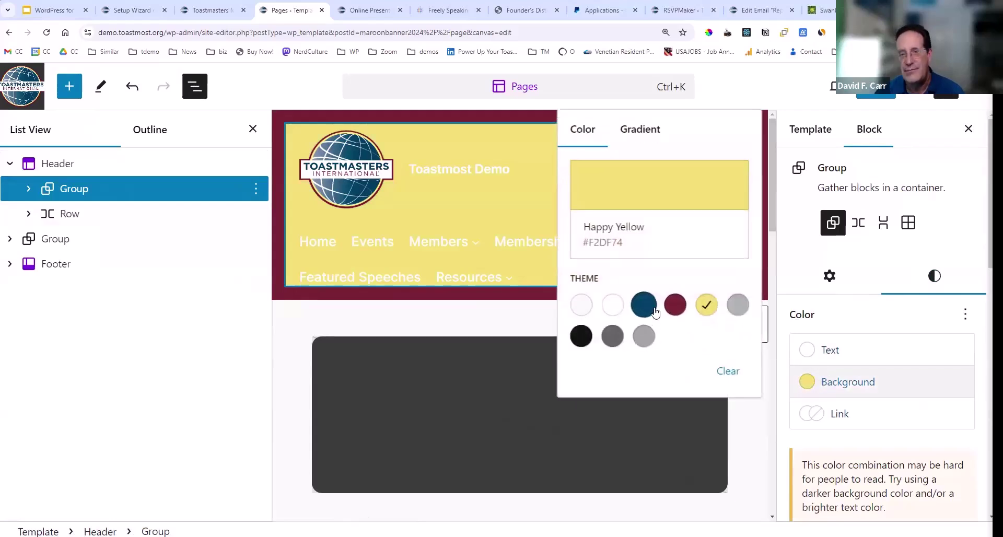
click(675, 304)
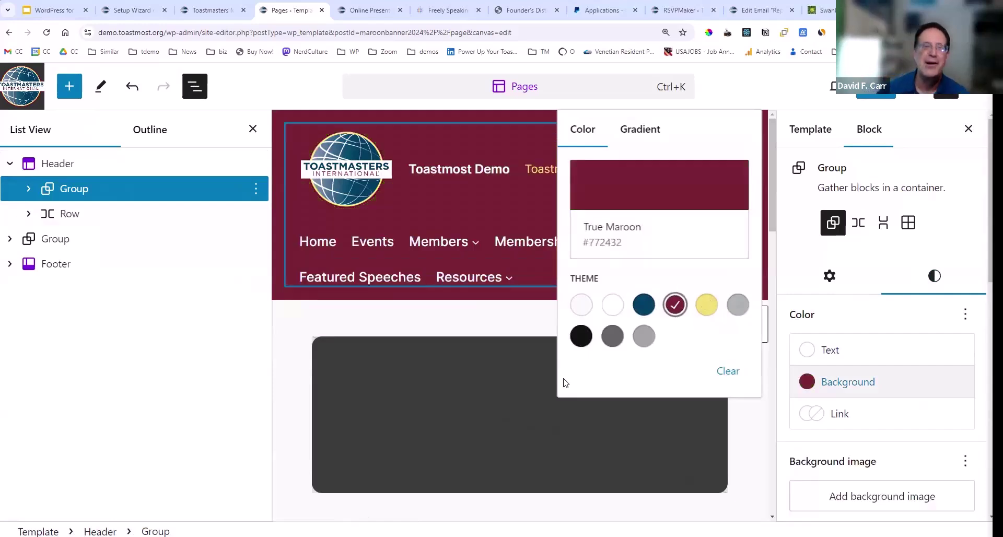
click(302, 319)
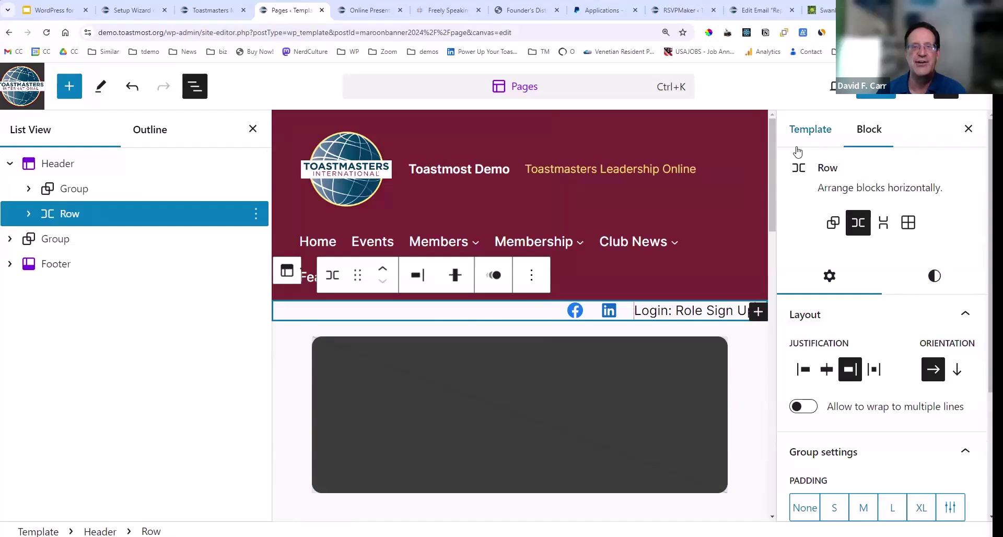
Leave the site editor for the admin dashboard, discarding the unsaved template changes
click(23, 97)
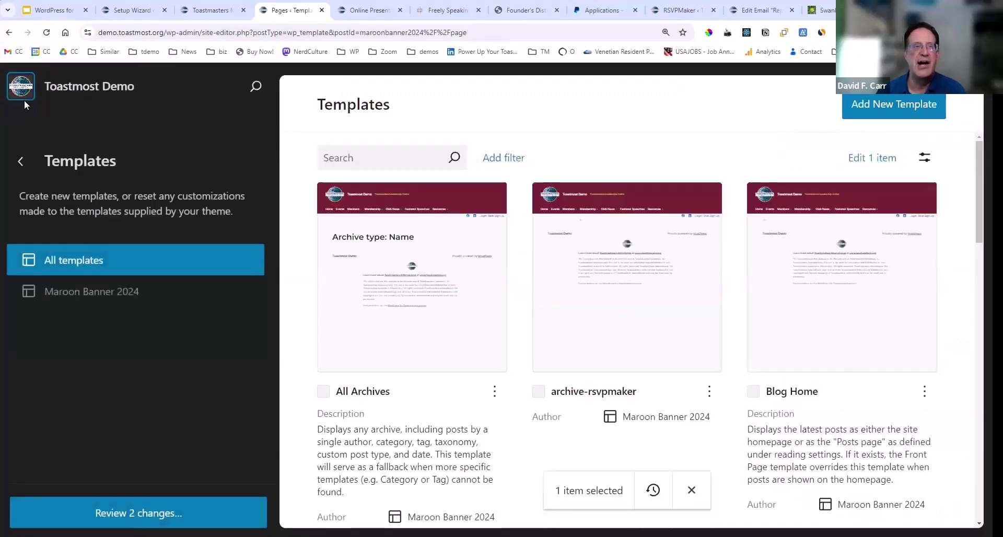
click(23, 92)
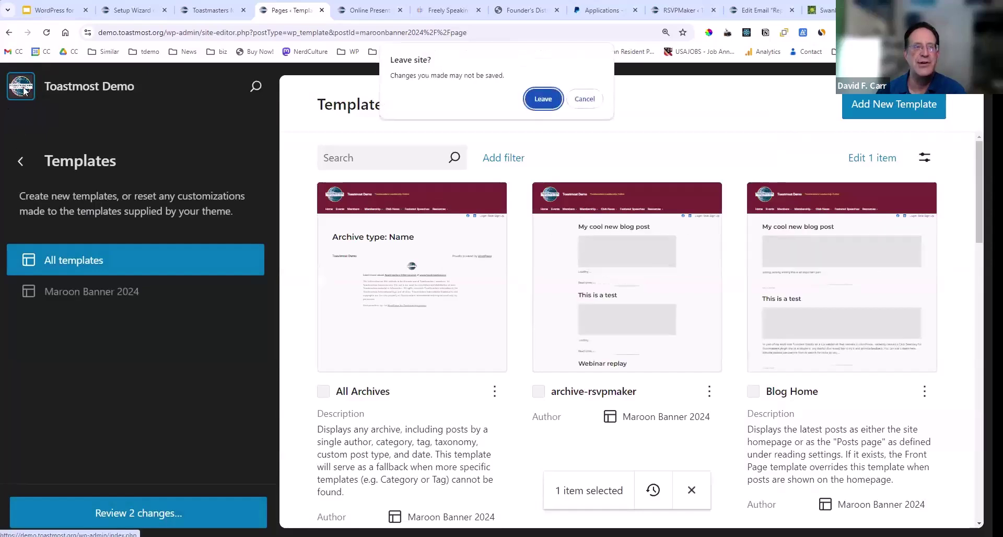
click(544, 99)
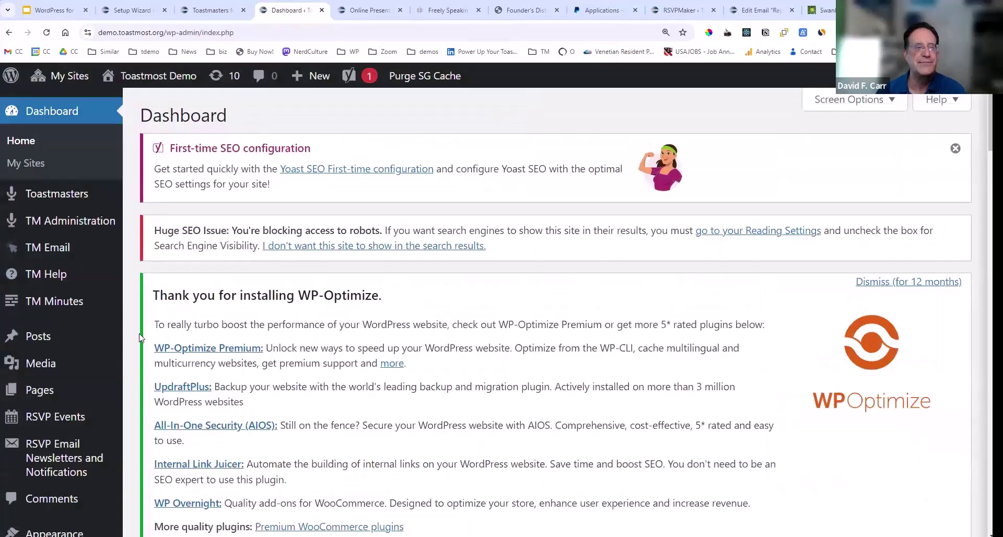
Open the site's installed themes and activate the Loyal Blue 2024 theme
scroll(80, 375, down, 1)
scroll(80, 375, down, 3)
mouse_move(73, 326)
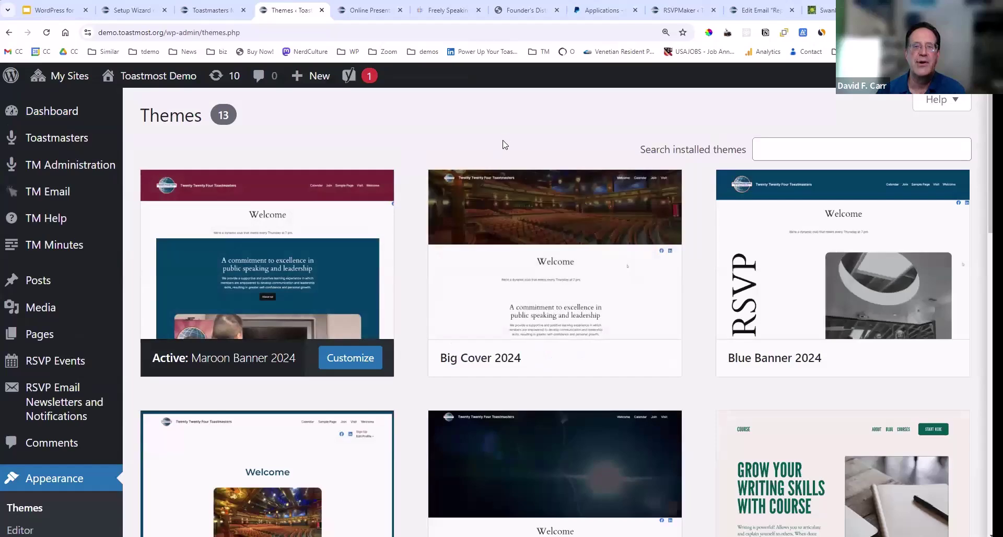
scroll(497, 148, down, 3)
scroll(489, 156, down, 2)
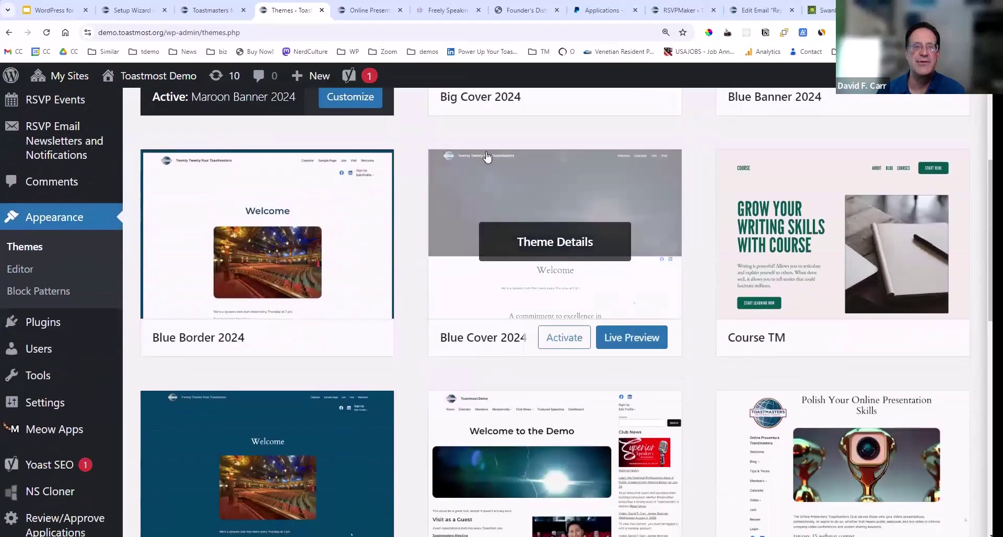
scroll(403, 193, down, 6)
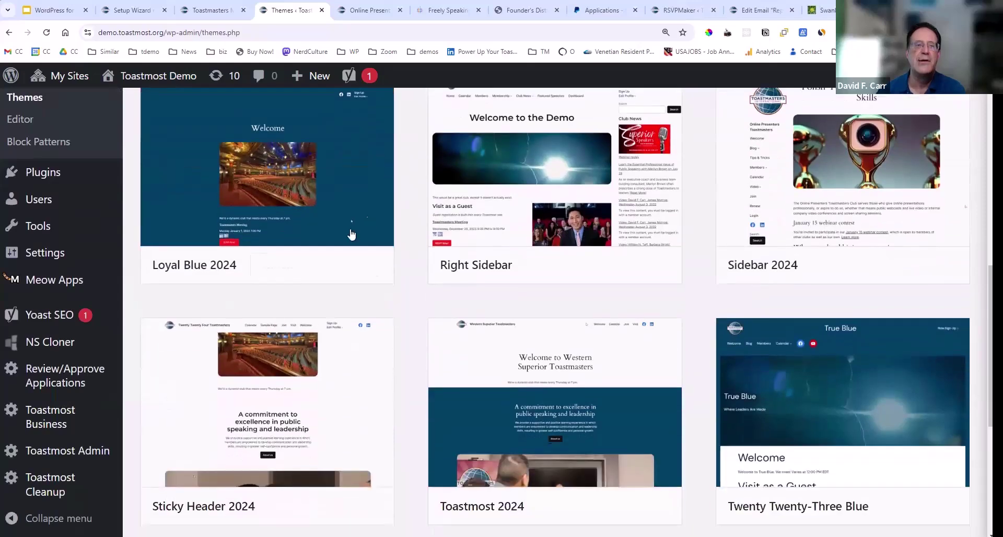
mouse_move(280, 267)
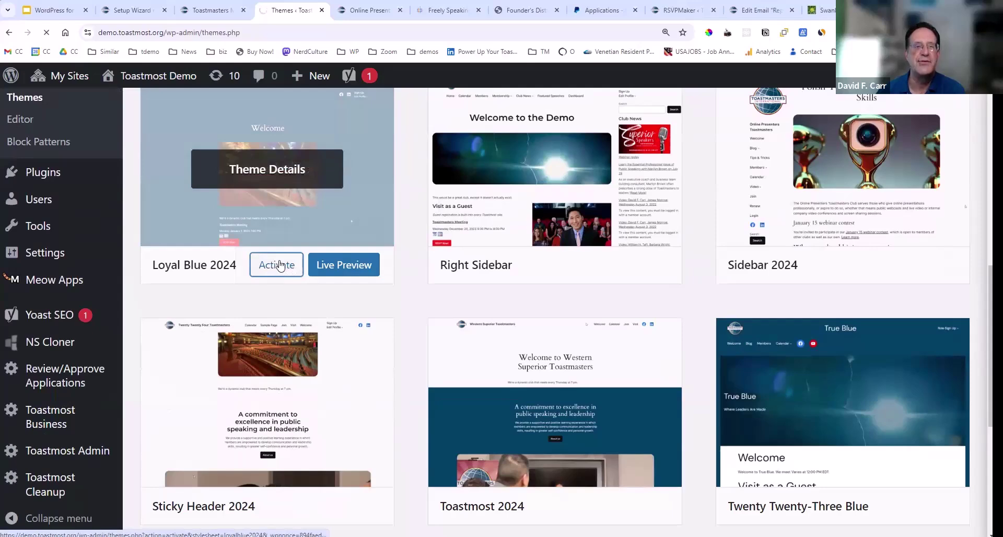
scroll(269, 264, up, 4)
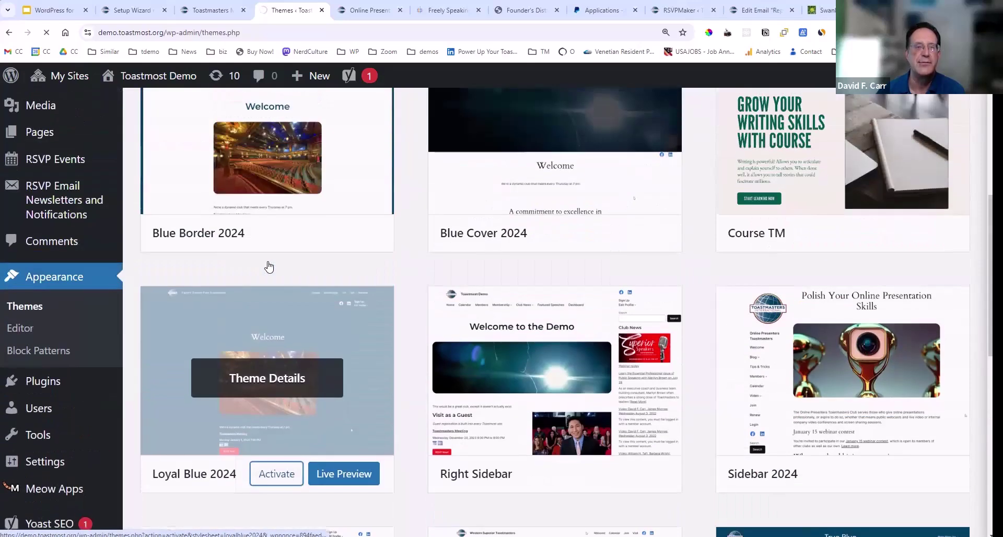
scroll(270, 293, down, 3)
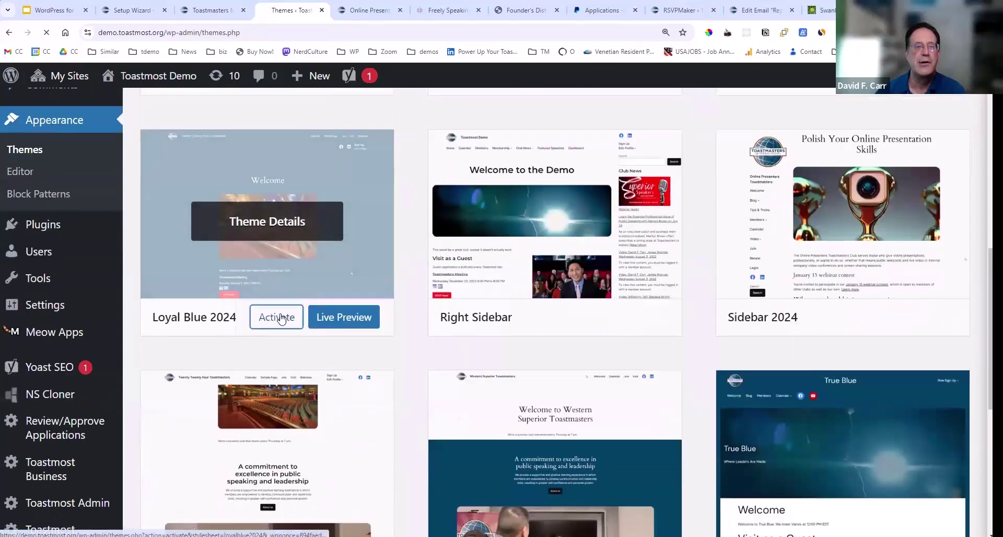
click(281, 318)
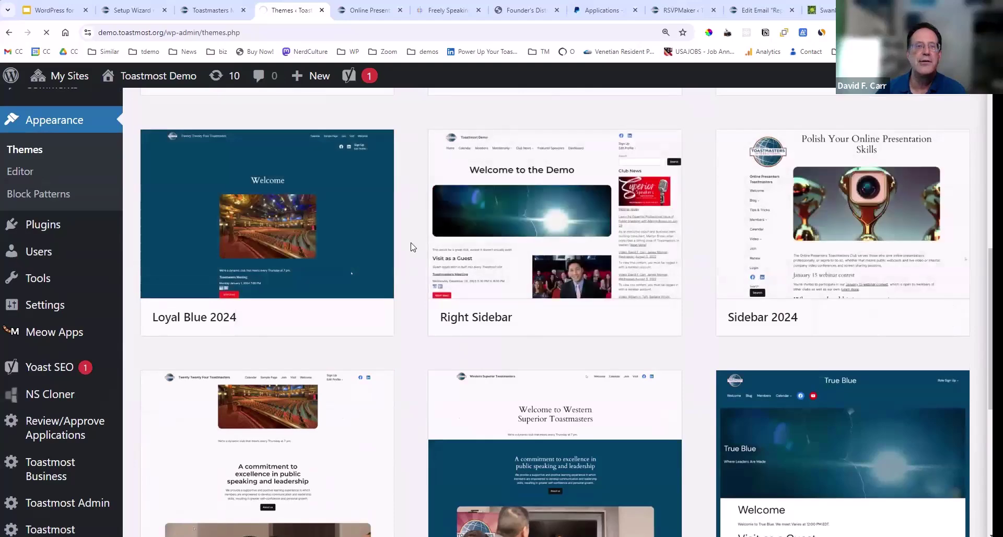
scroll(412, 247, up, 3)
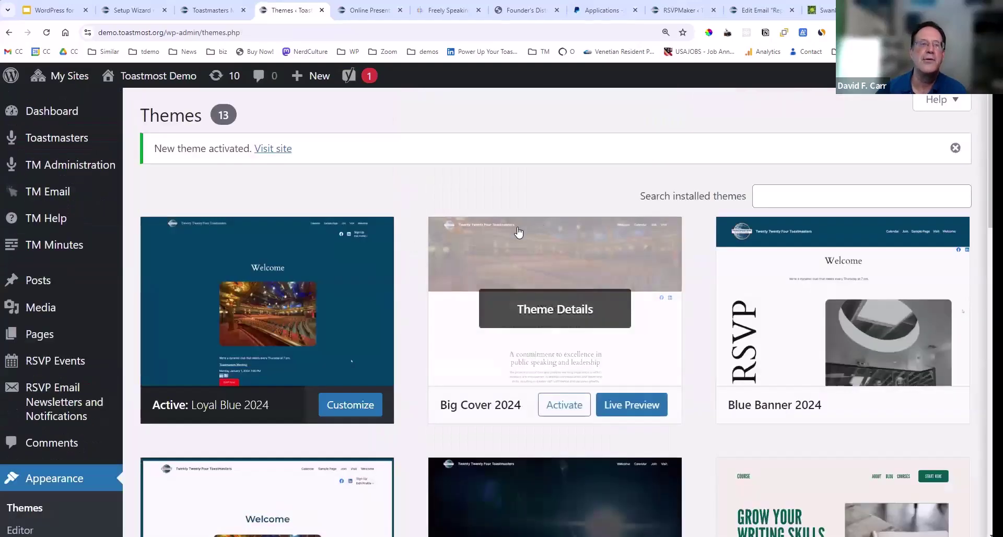
Visit the site and look over the home page in the newly activated Loyal Blue 2024 theme
click(274, 152)
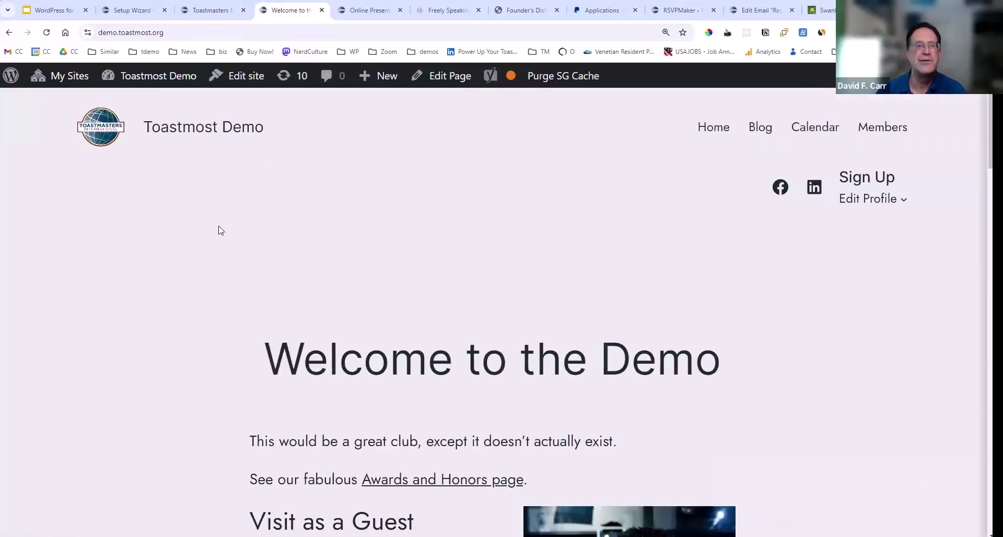
scroll(203, 227, down, 5)
scroll(203, 227, up, 5)
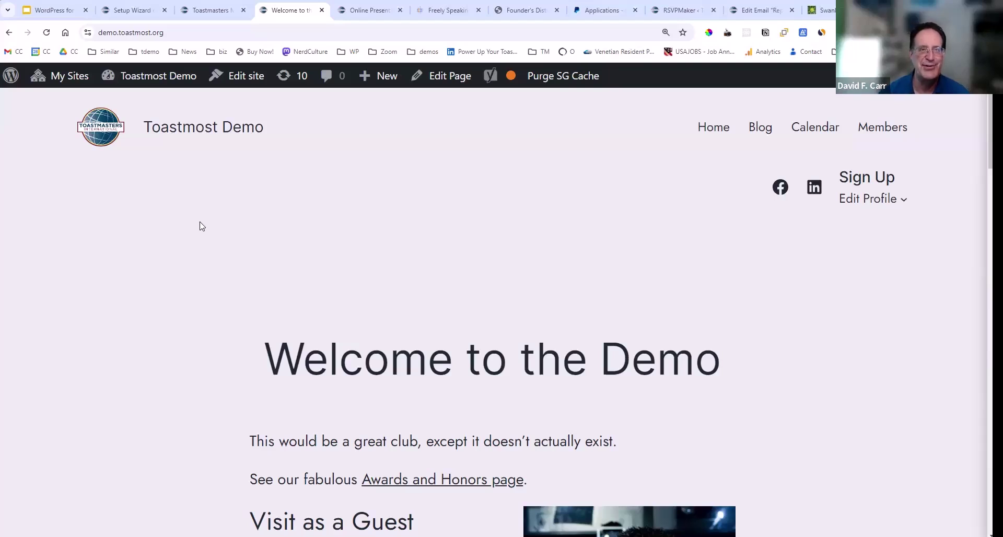
Return to the installed themes, browse the available designs, and activate the Blue Cover 2024 theme
mouse_move(176, 84)
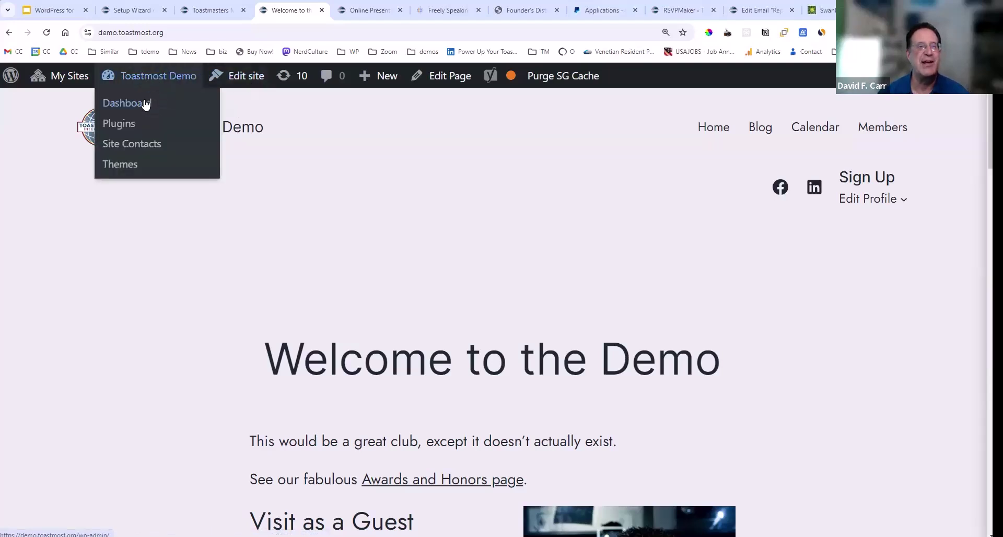
click(135, 166)
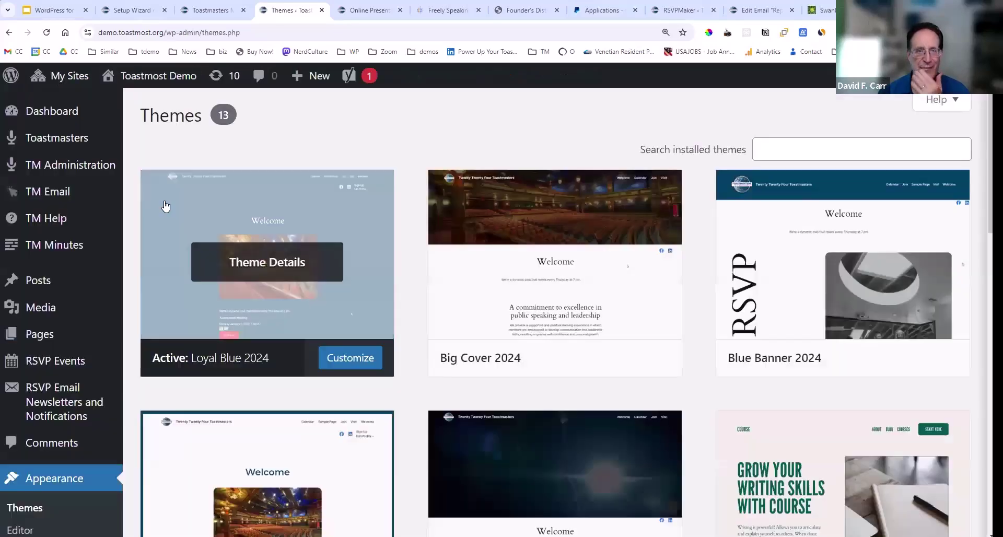
scroll(157, 197, down, 3)
scroll(123, 197, down, 4)
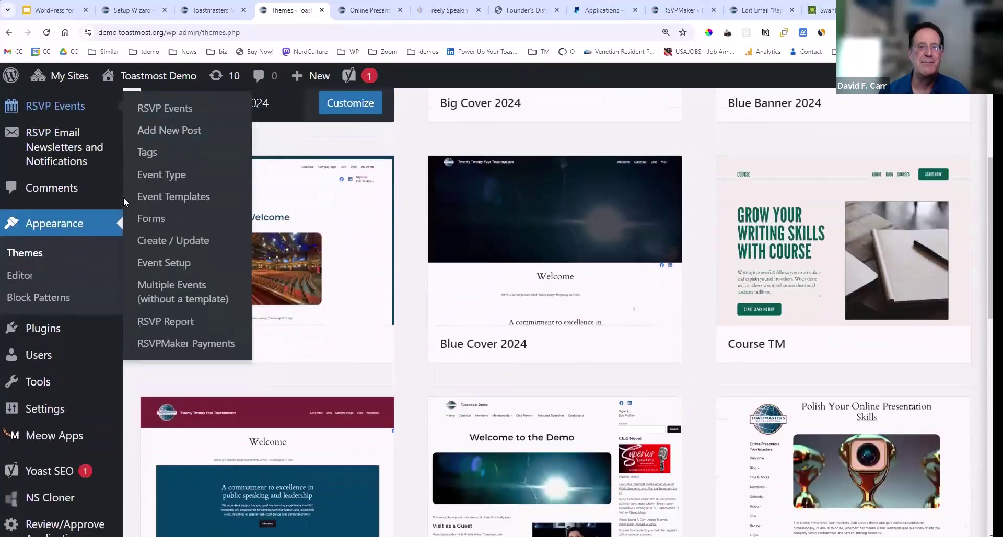
scroll(123, 196, down, 3)
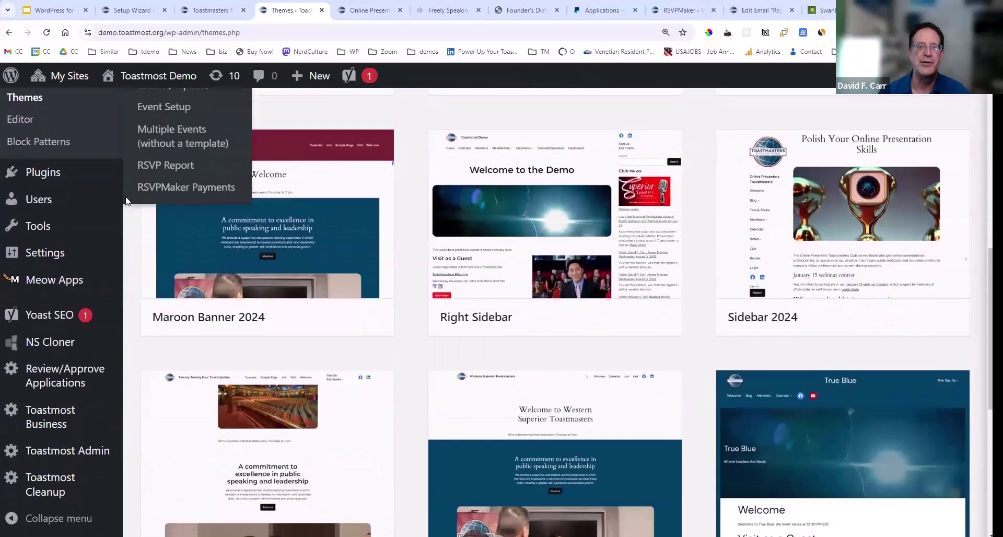
scroll(126, 200, down, 3)
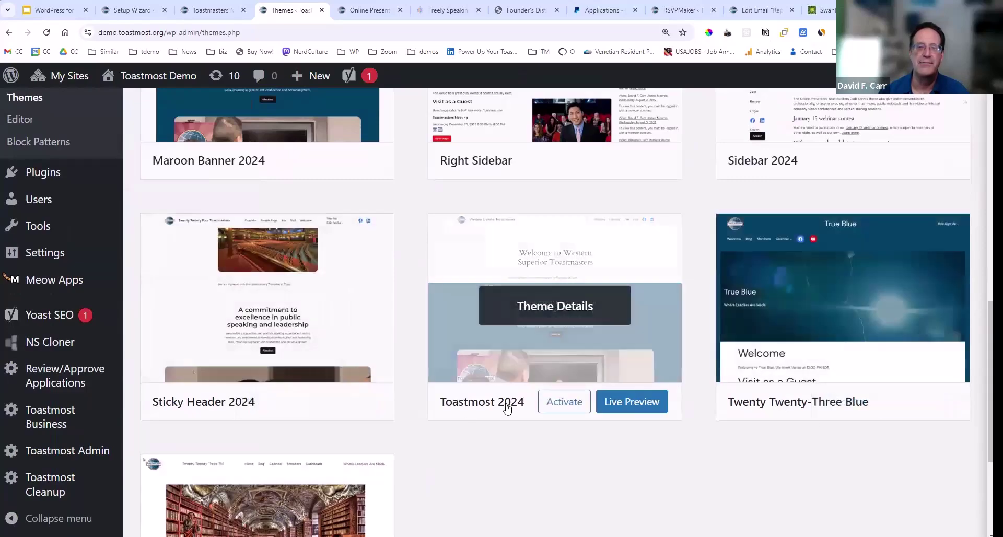
scroll(503, 407, down, 3)
scroll(490, 403, up, 12)
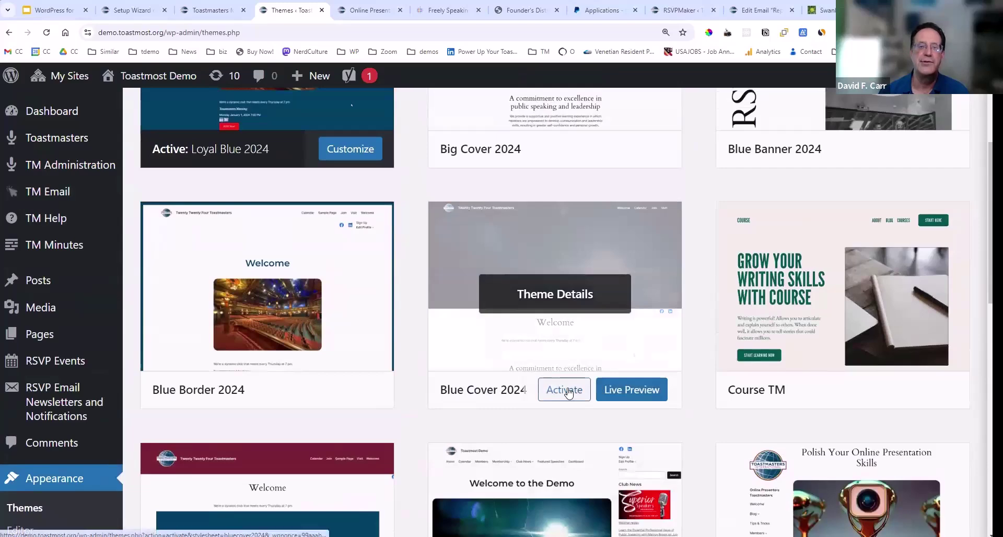
click(568, 391)
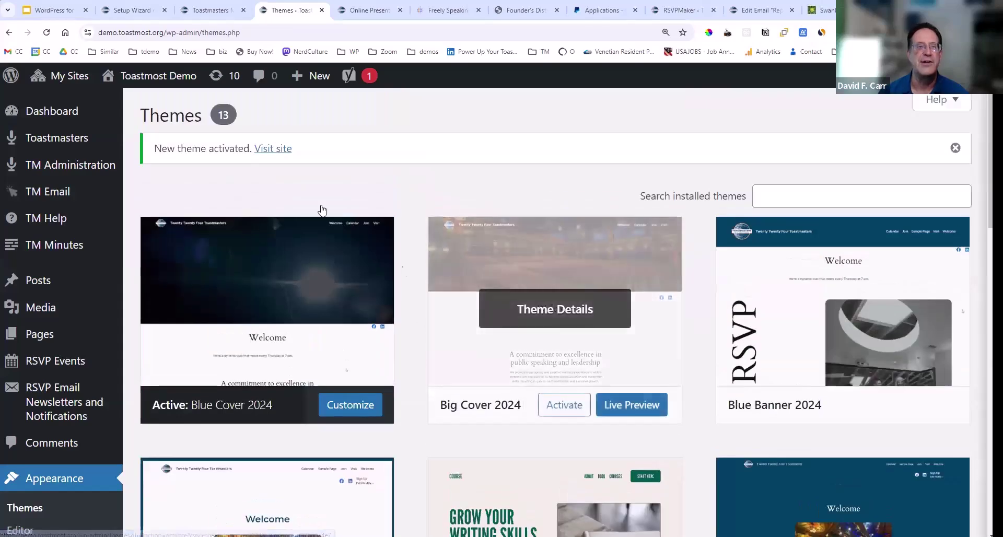
Visit the site and look through the whole home page in the Blue Cover 2024 theme
click(273, 151)
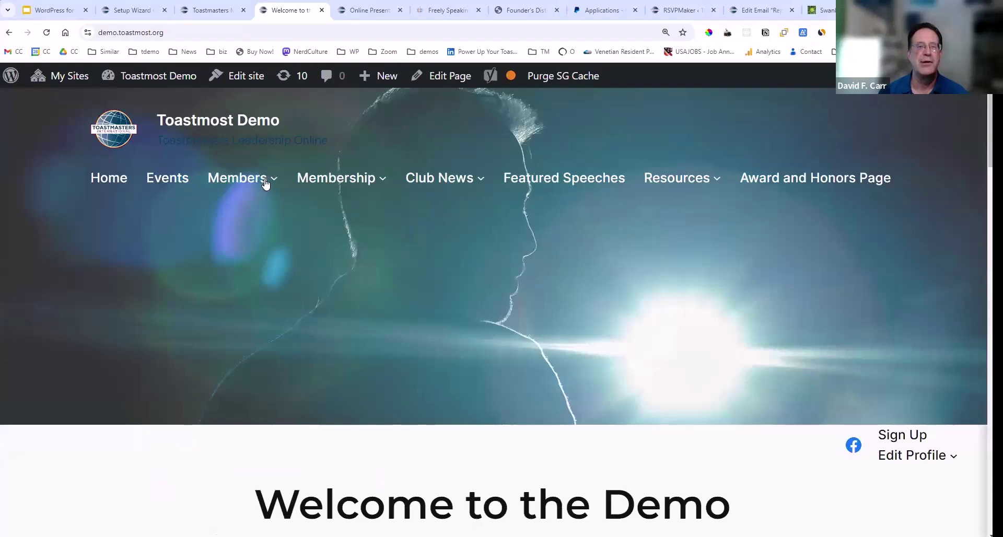
scroll(243, 225, down, 4)
scroll(233, 224, down, 14)
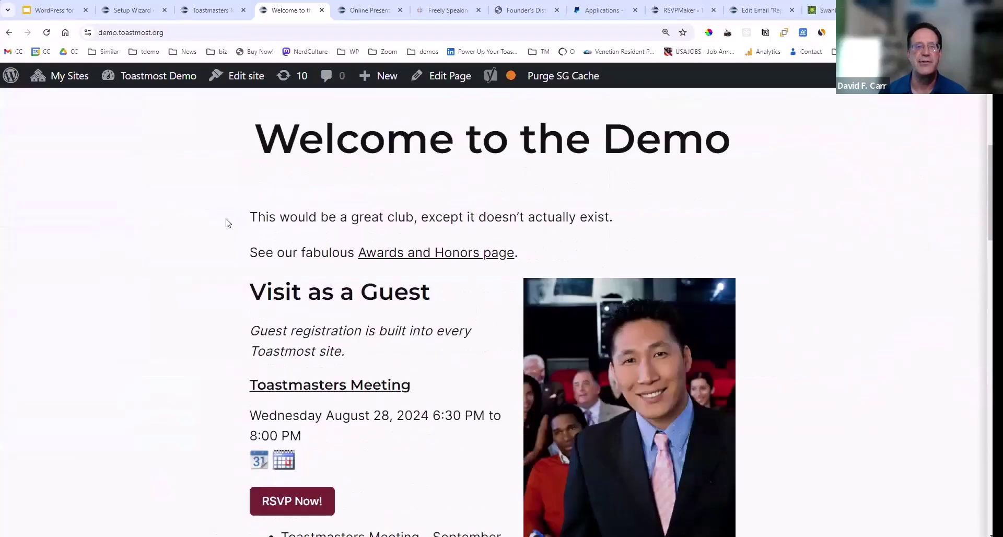
scroll(223, 218, down, 4)
scroll(220, 217, up, 7)
scroll(220, 217, down, 8)
scroll(220, 209, down, 12)
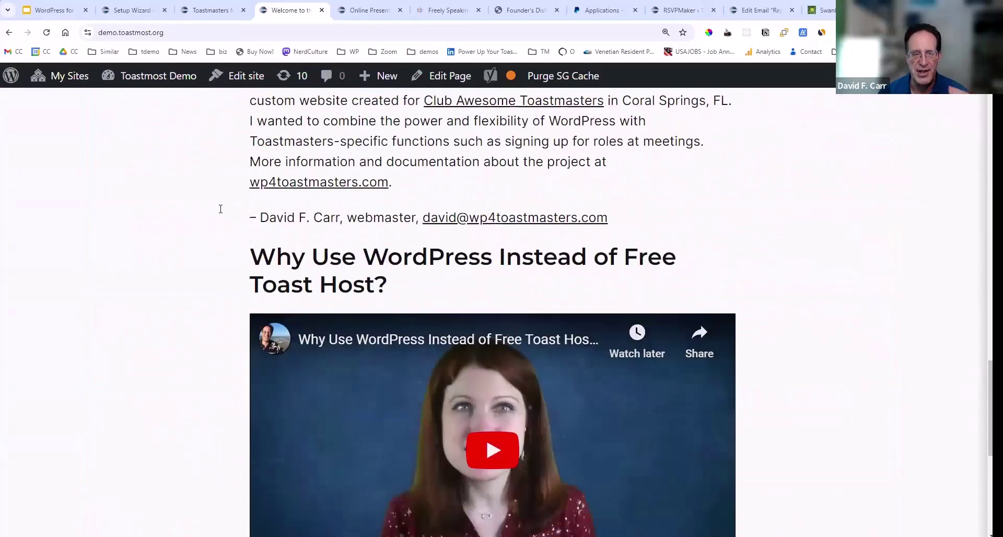
scroll(221, 209, up, 1)
scroll(219, 209, up, 20)
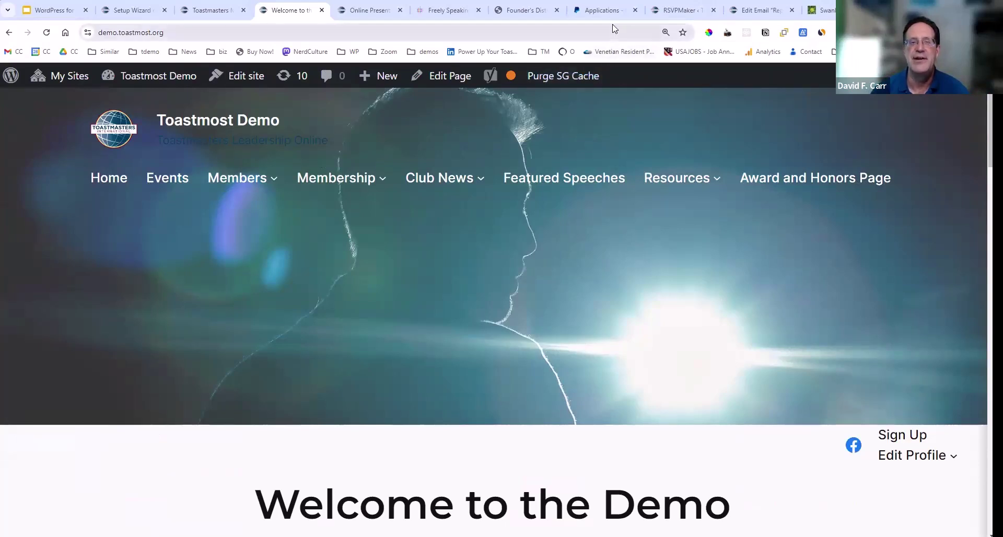
Switch to the open PayPal Developer page showing the sandbox API credentials
mouse_move(609, 11)
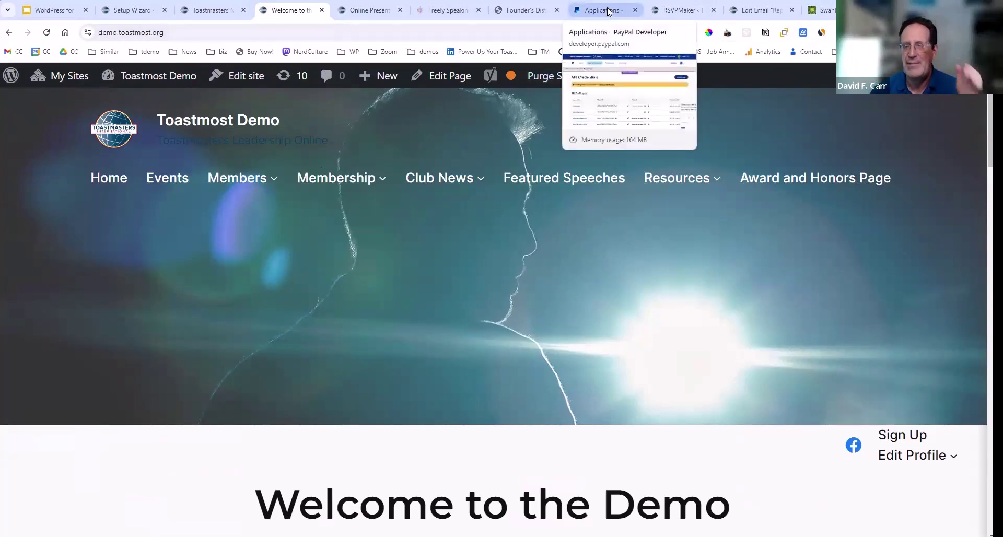
click(609, 12)
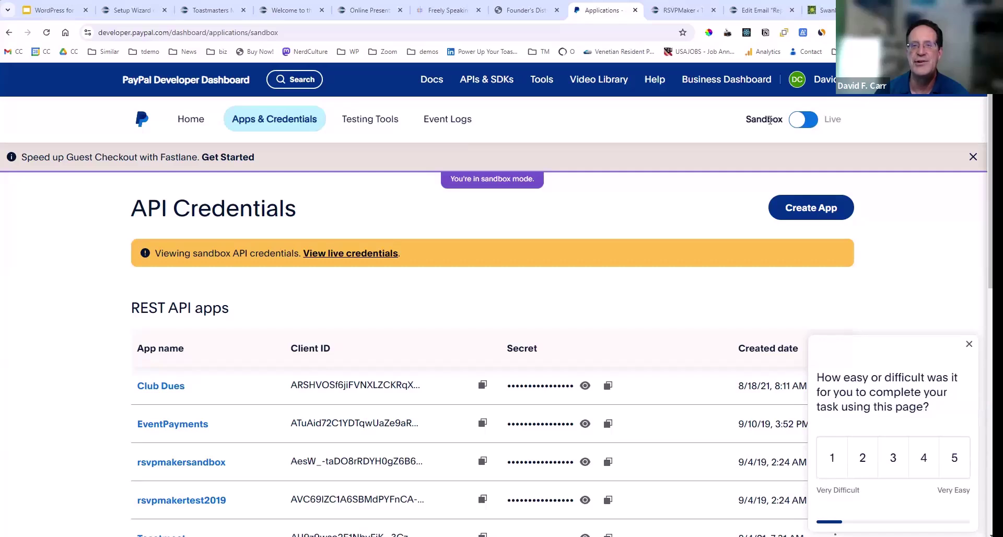
Look through the REST API apps listed under the live API credentials
click(812, 122)
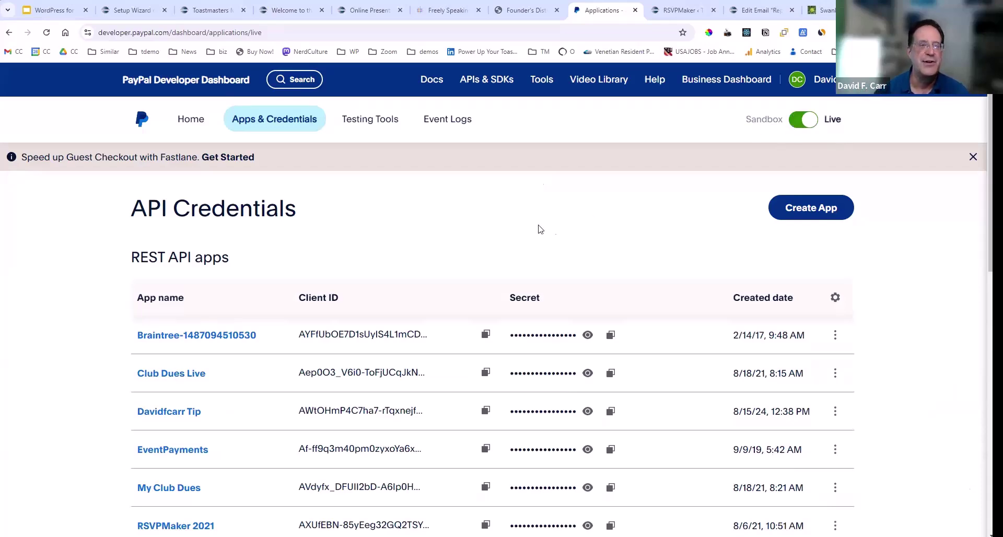
scroll(377, 271, down, 3)
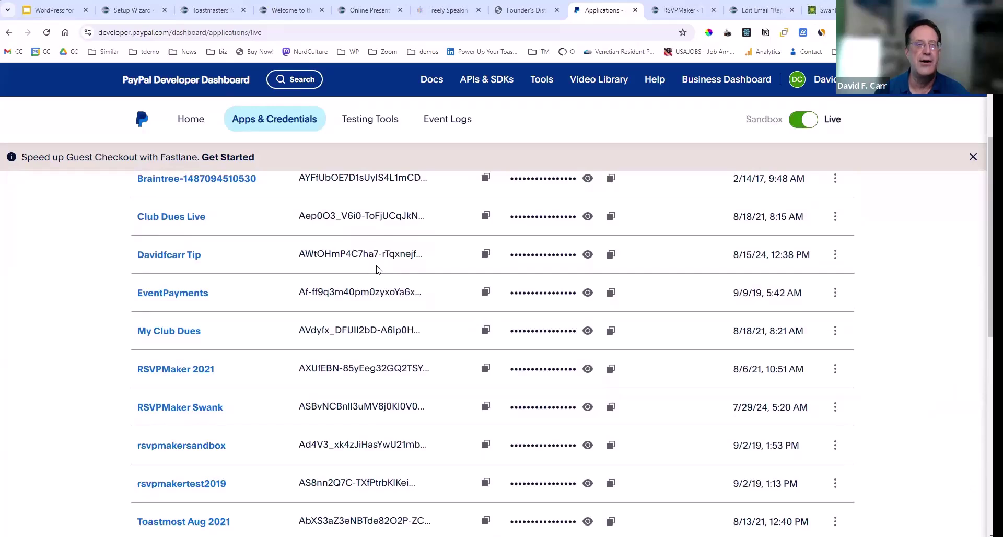
scroll(379, 270, down, 5)
scroll(378, 269, up, 6)
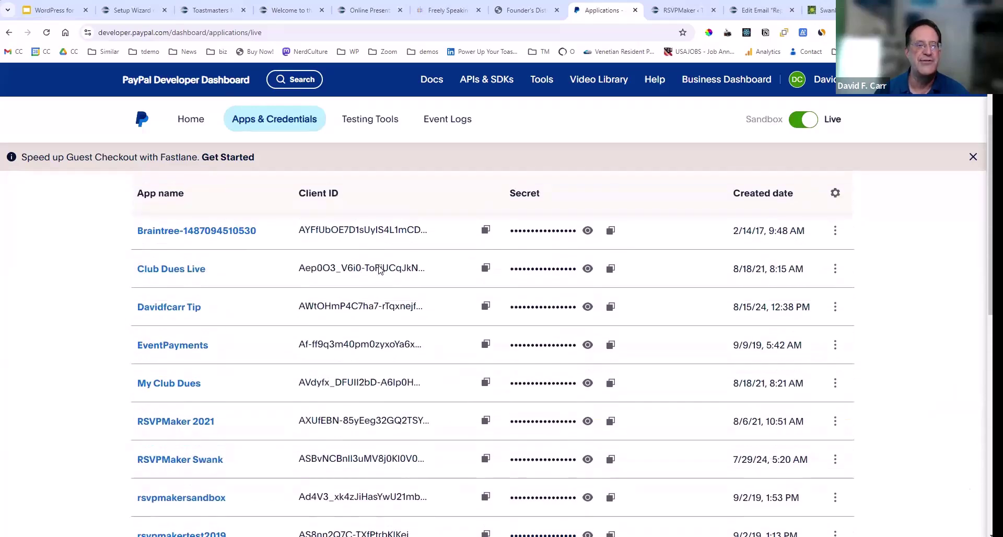
scroll(391, 261, up, 2)
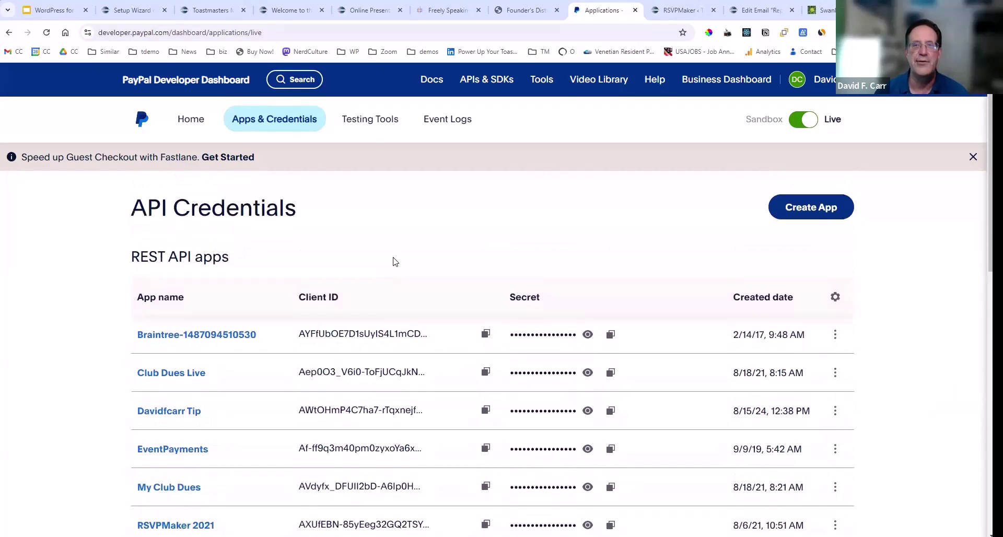
Return to sandbox mode and create a merchant app named My Club Dues
click(799, 124)
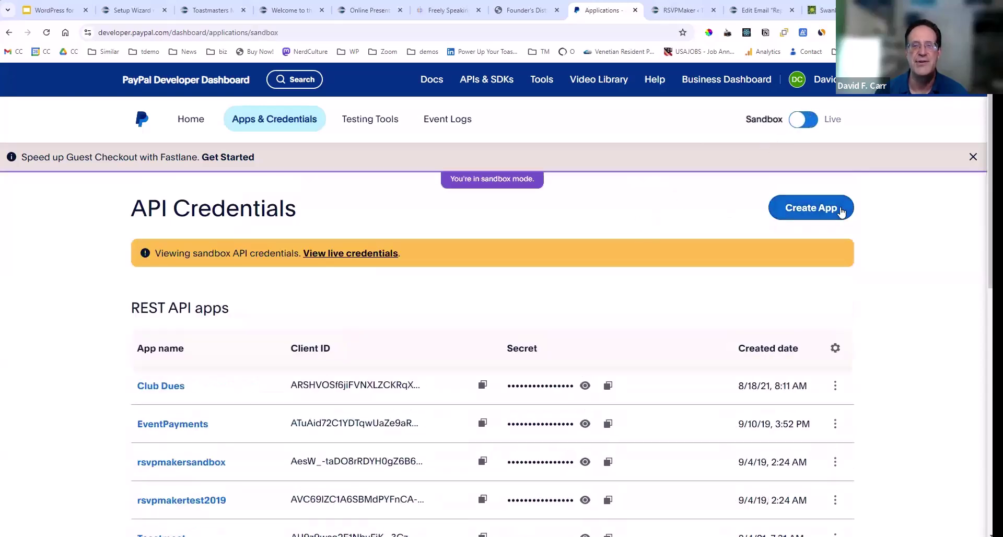
click(813, 211)
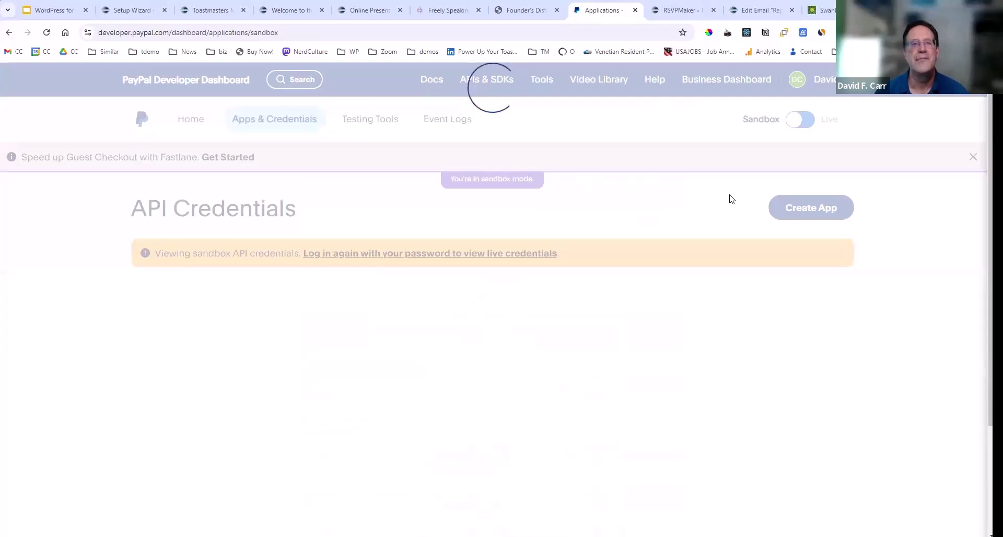
click(810, 208)
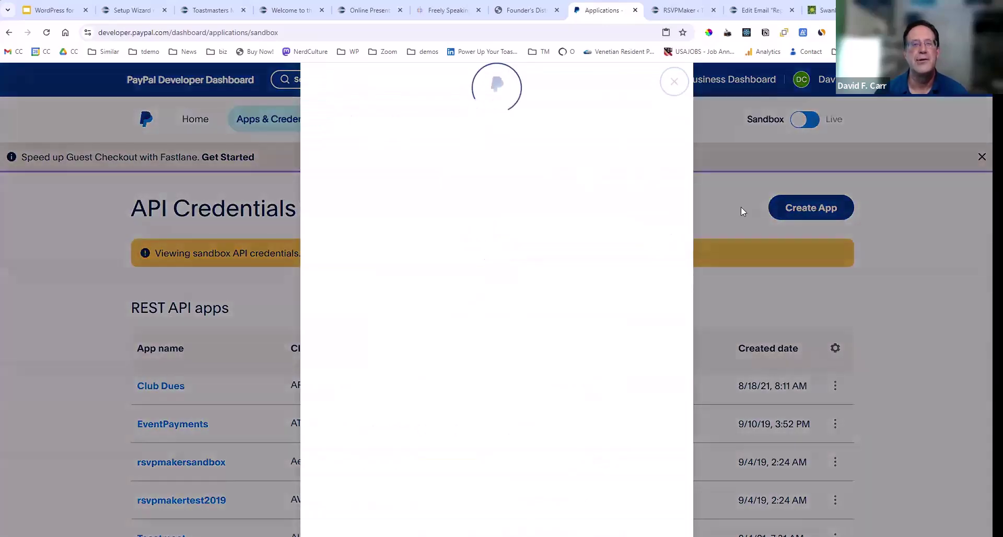
click(450, 153)
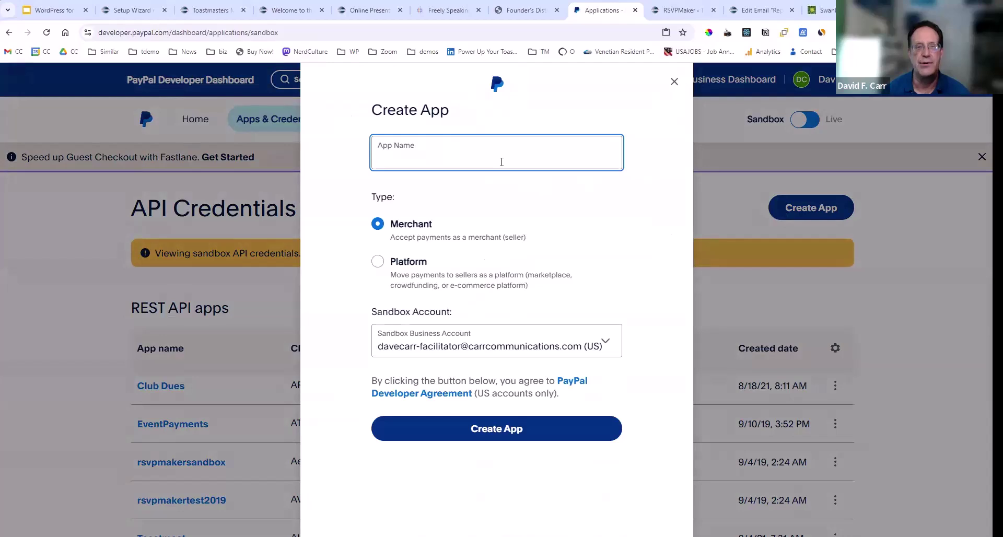
text(My Club Dues)
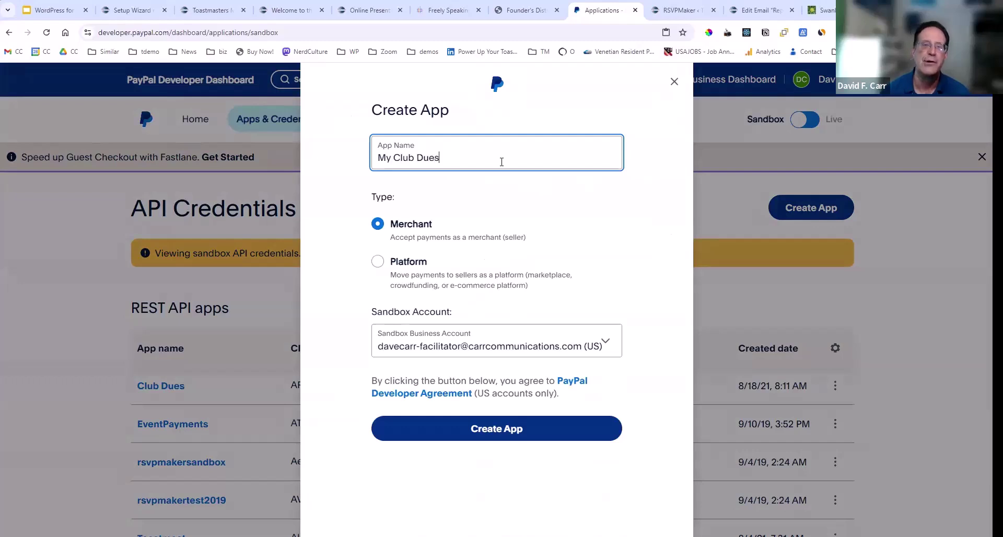
click(475, 432)
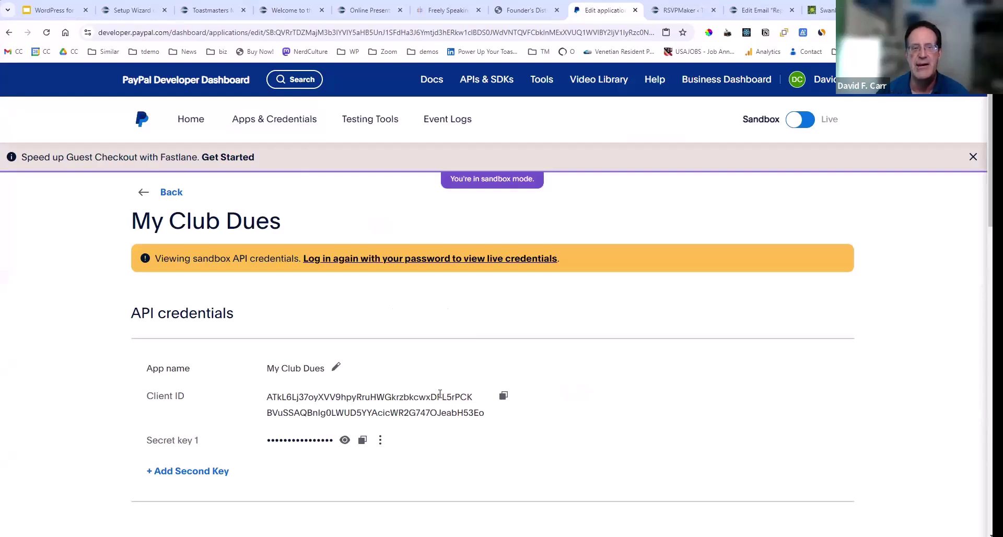
Copy the My Club Dues app's client ID into the PayPal Client ID field of the RSVPMaker payment settings
click(503, 398)
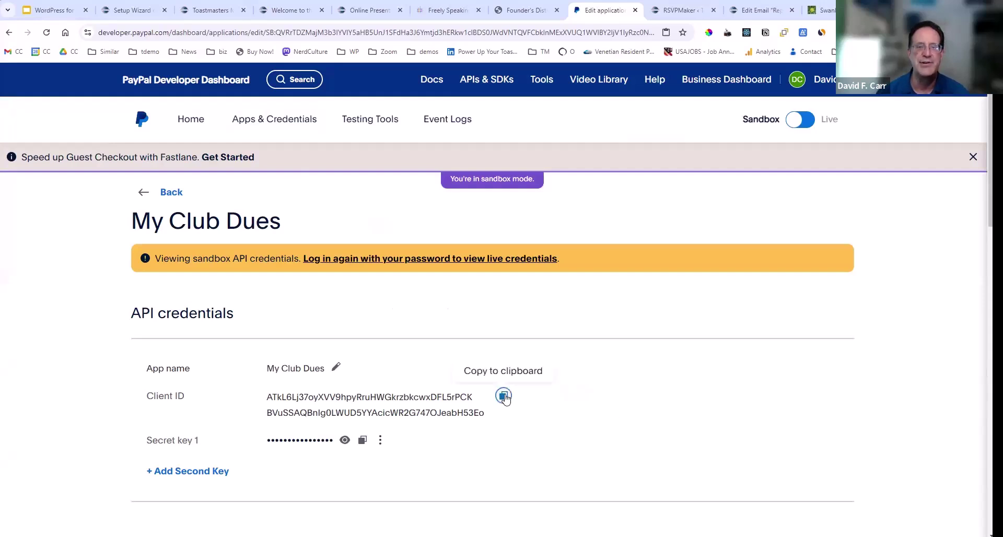
click(682, 12)
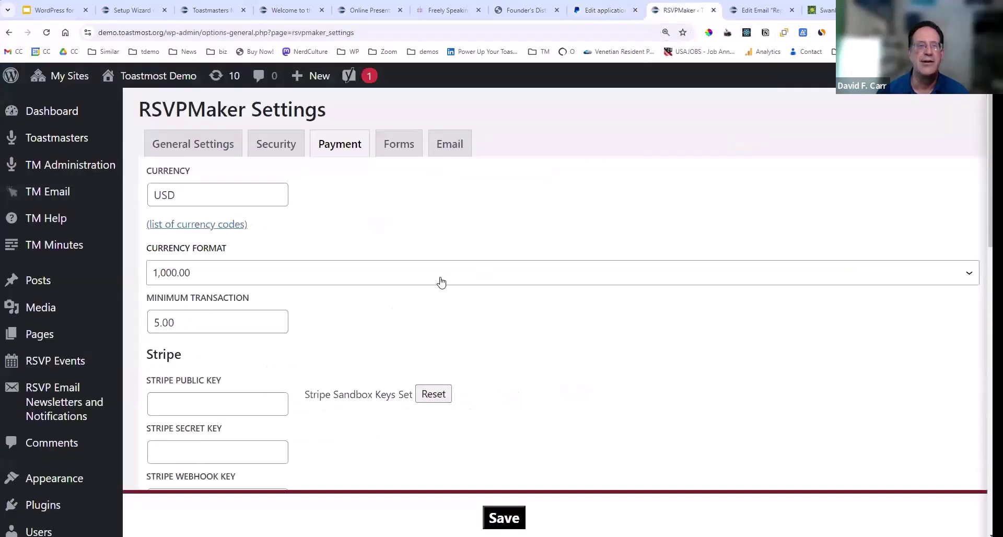
scroll(239, 394, down, 8)
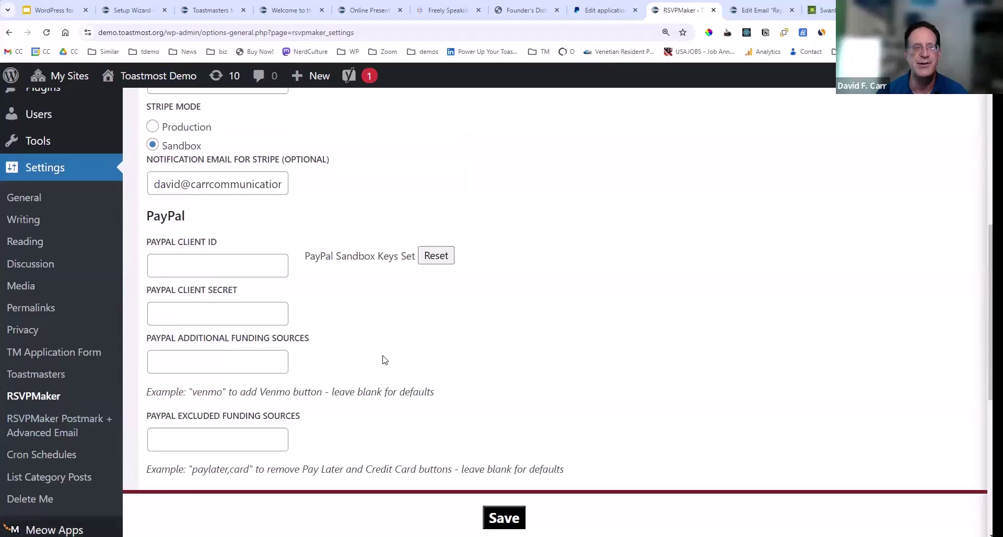
click(215, 263)
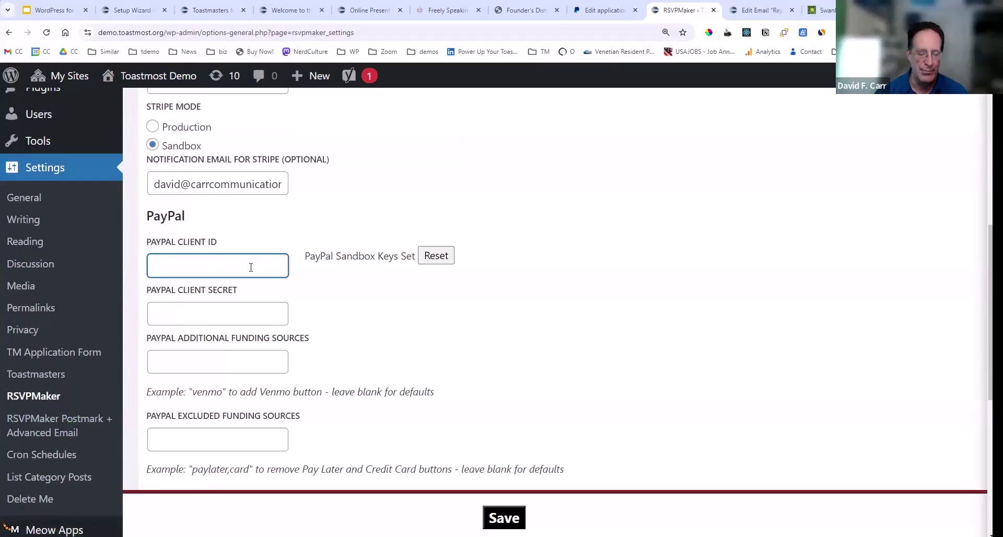
key(ctrl+v)
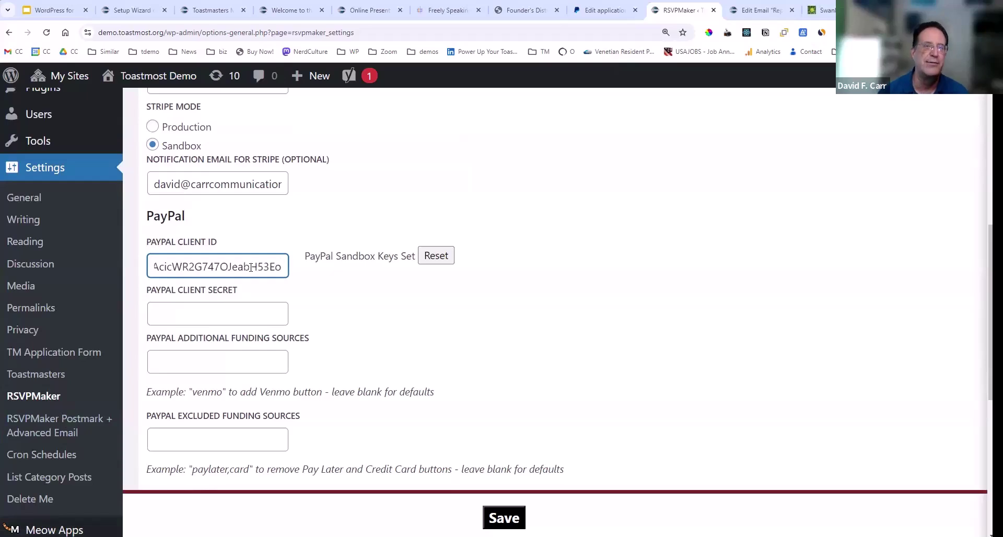
Copy the app's secret key from PayPal Developer into the PayPal Client Secret field of the RSVPMaker settings
click(583, 11)
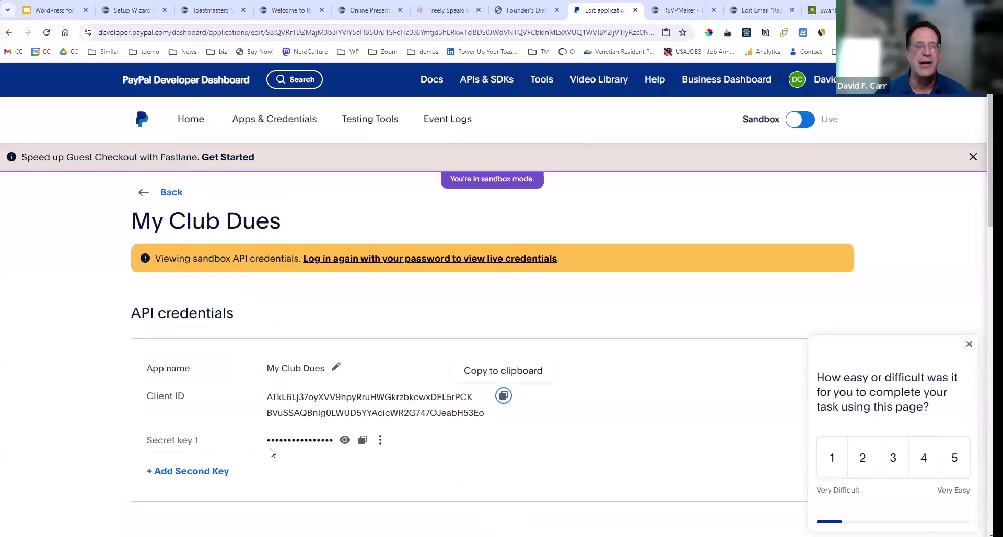
click(363, 442)
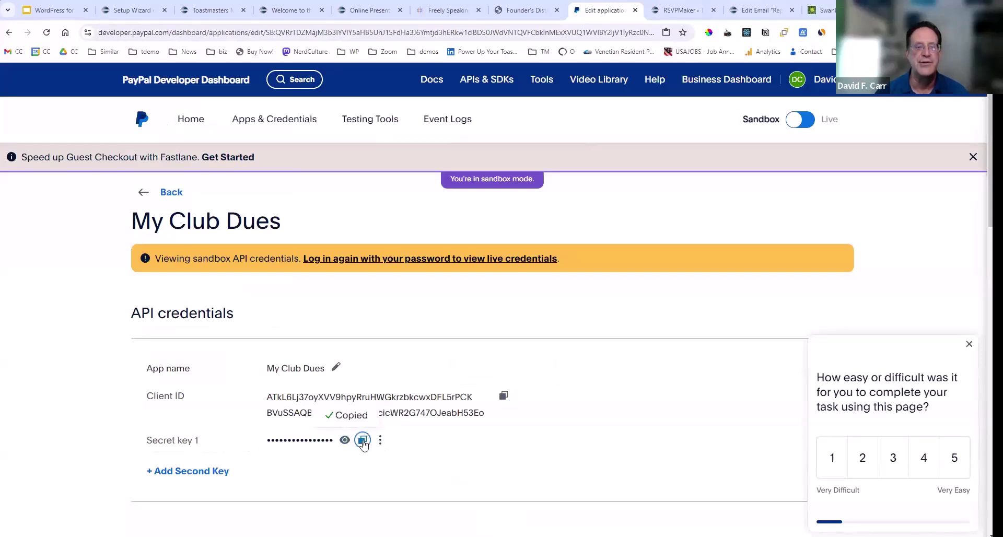
click(693, 14)
click(202, 317)
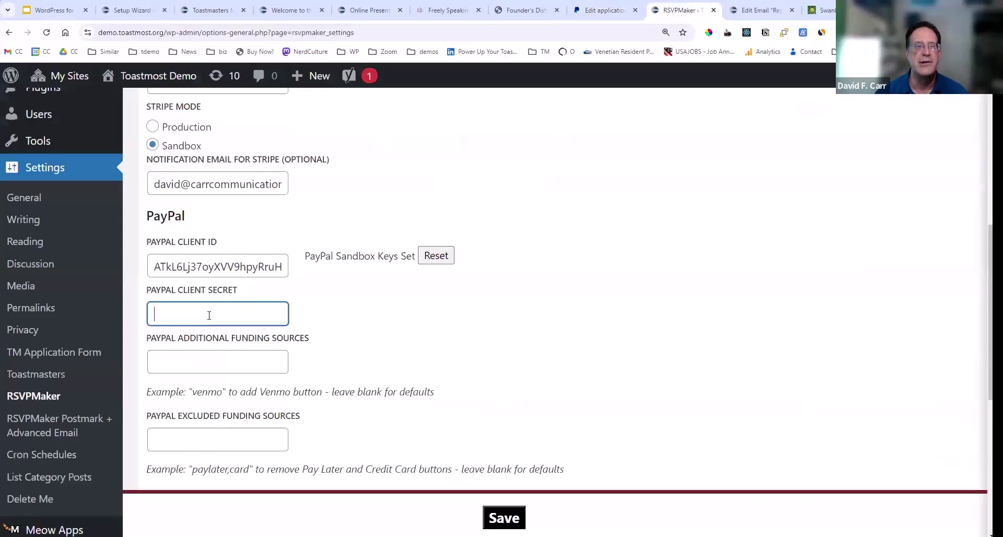
key(ctrl+v)
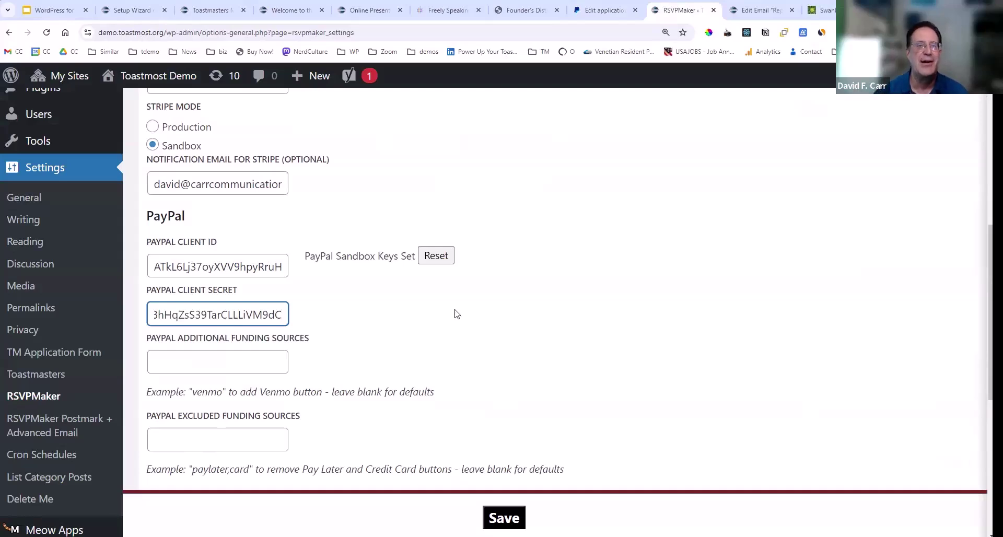
Set the PayPal mode to Production and save the RSVPMaker payment settings
scroll(372, 257, down, 2)
scroll(373, 257, down, 2)
scroll(373, 256, up, 3)
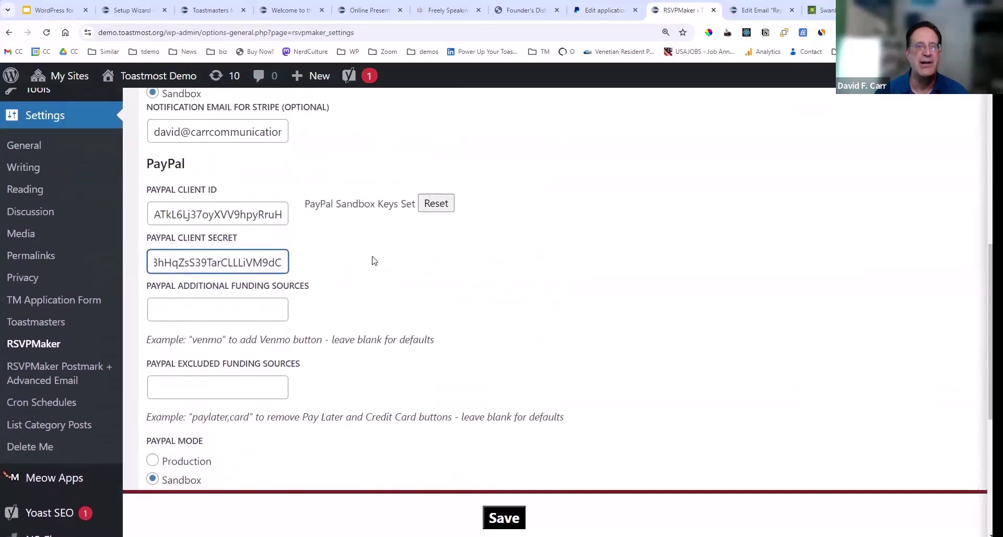
scroll(372, 256, down, 3)
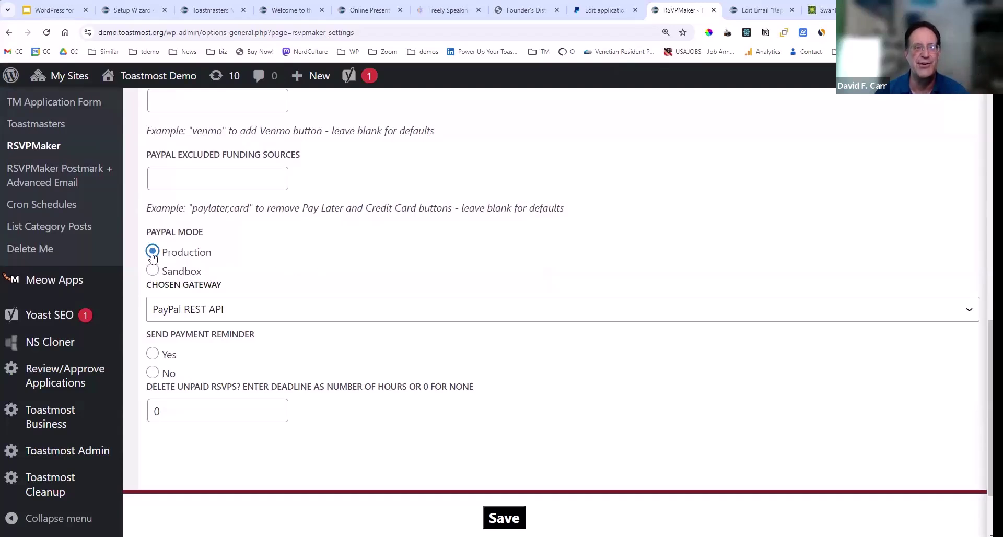
scroll(225, 258, up, 2)
scroll(224, 258, up, 2)
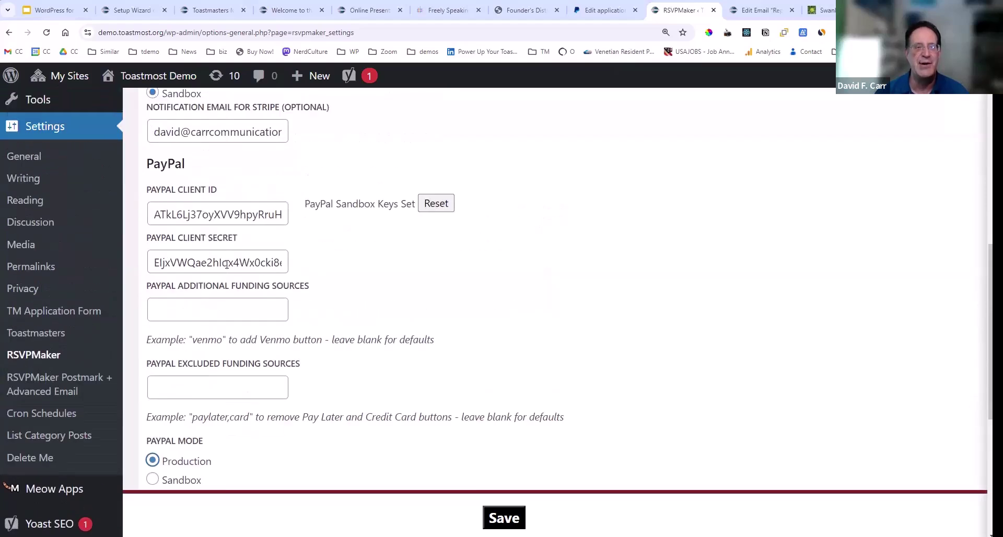
scroll(268, 340, down, 6)
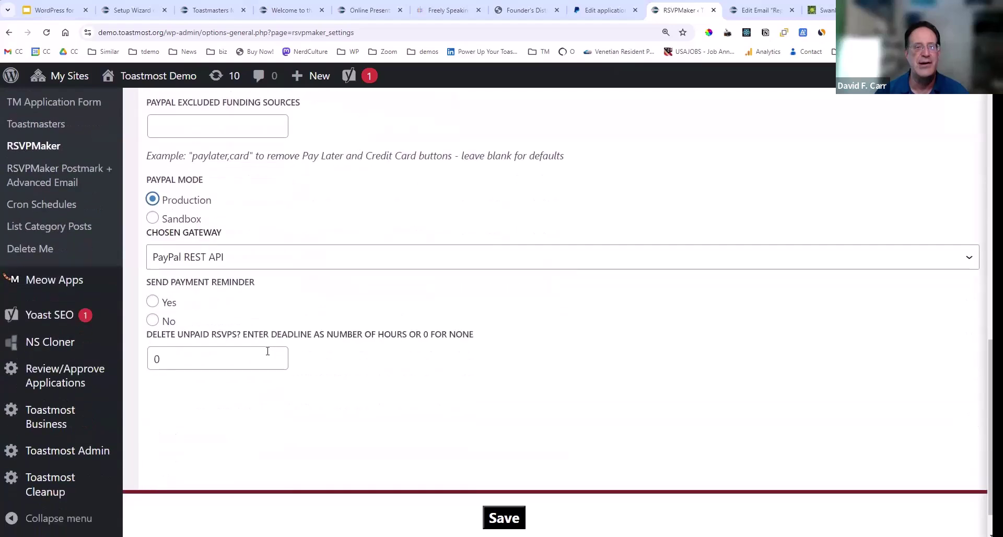
click(504, 519)
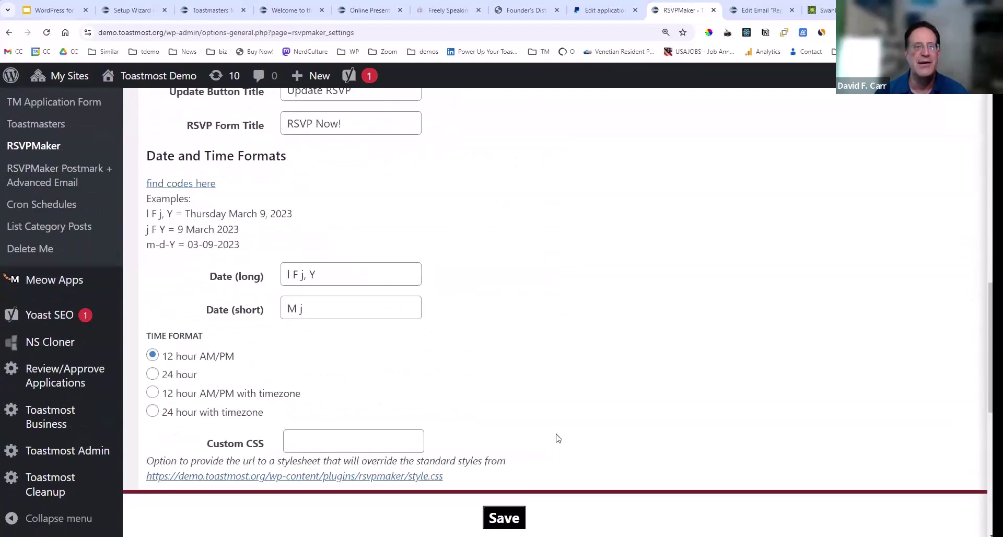
Open the TM Application Form settings with the Toastmasters dues schedule
scroll(539, 423, up, 11)
scroll(534, 428, up, 4)
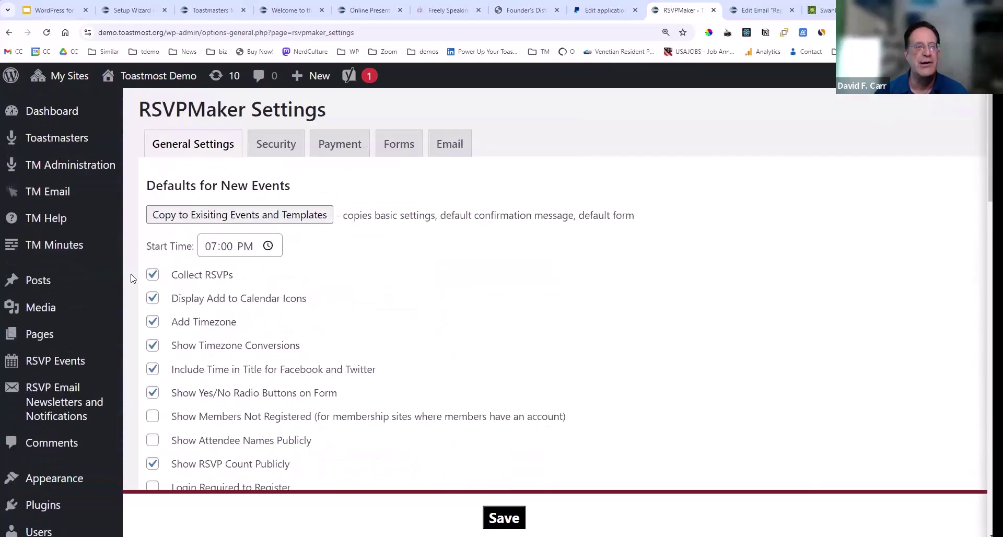
scroll(107, 316, down, 13)
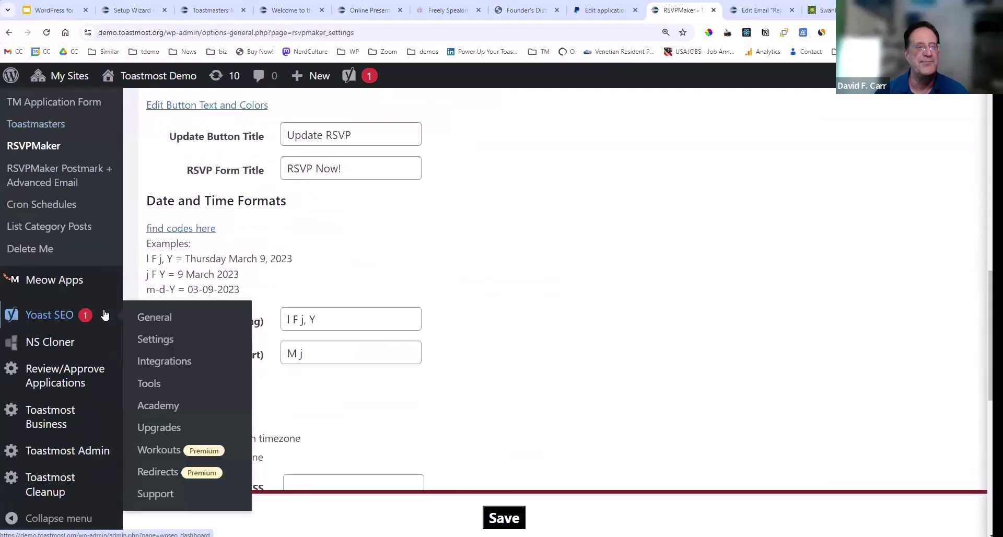
scroll(104, 313, down, 3)
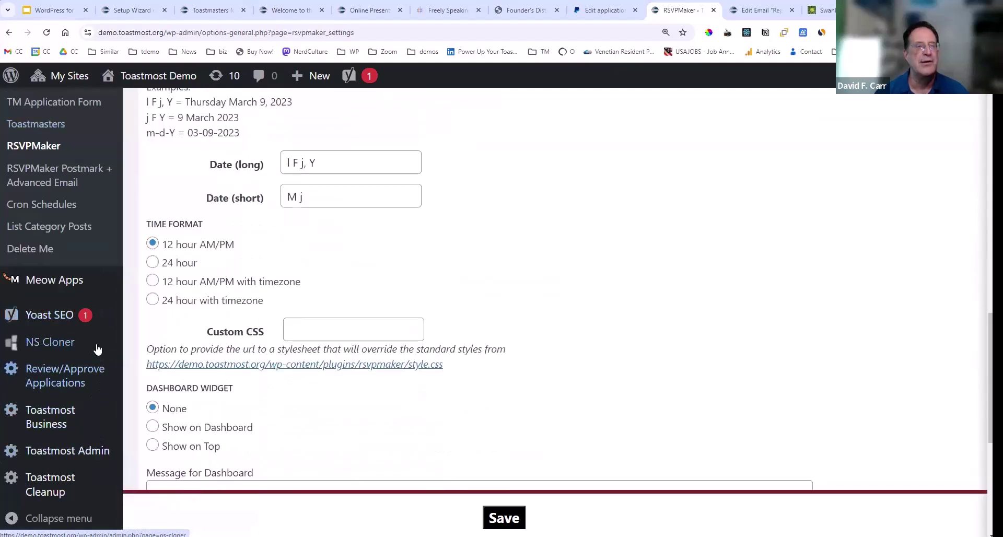
scroll(84, 230, up, 2)
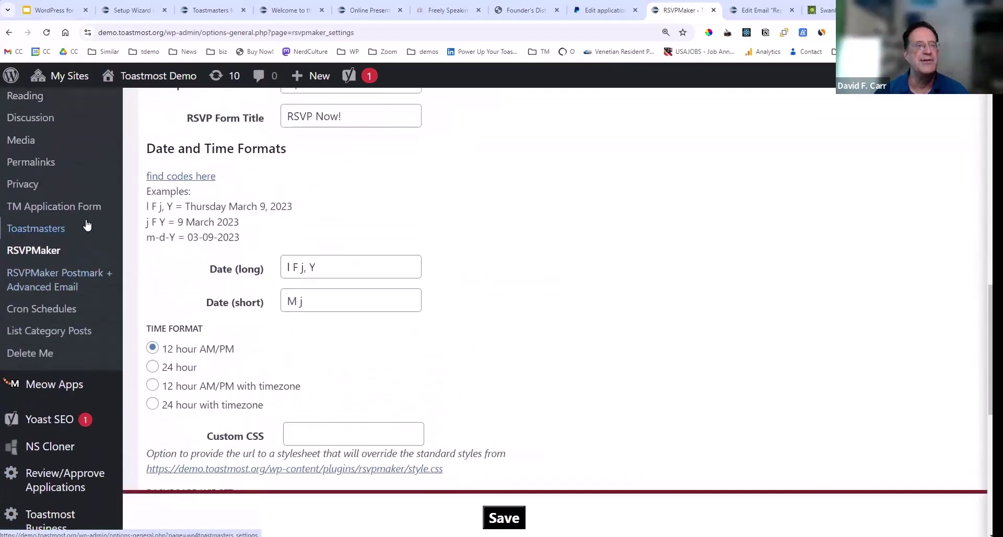
click(75, 208)
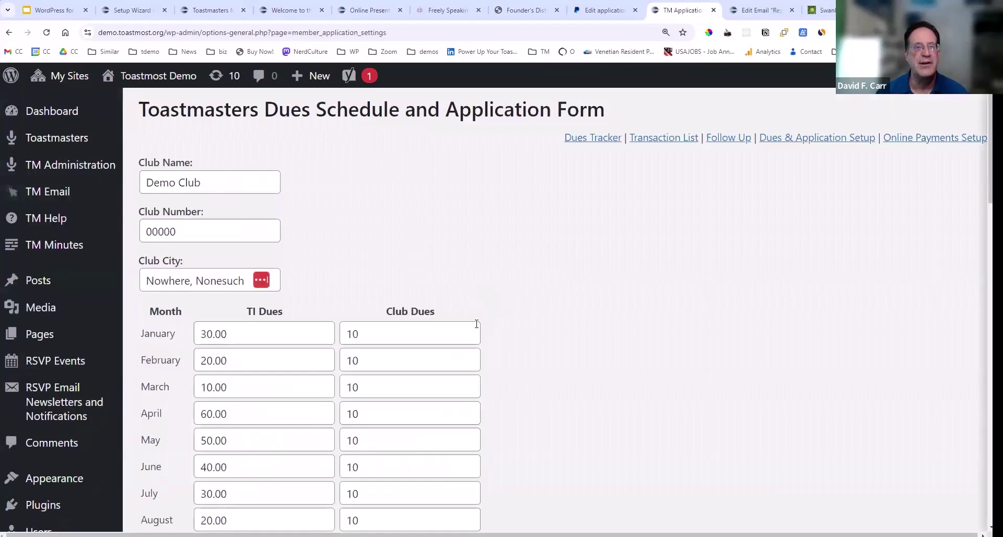
Examine the monthly dues schedule, renewal fees, approval notifications and online payment options on the settings page
scroll(478, 337, down, 4)
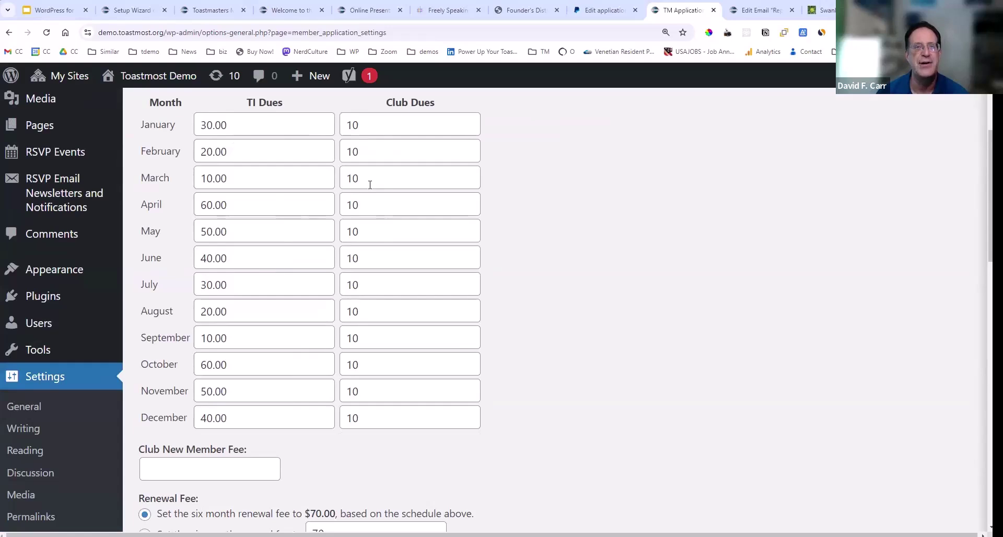
click(392, 127)
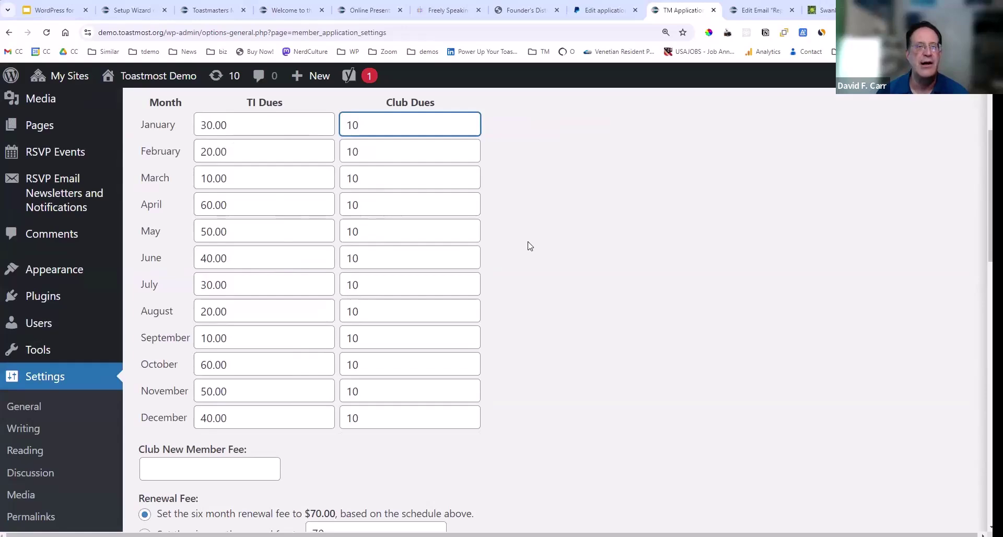
scroll(531, 246, down, 6)
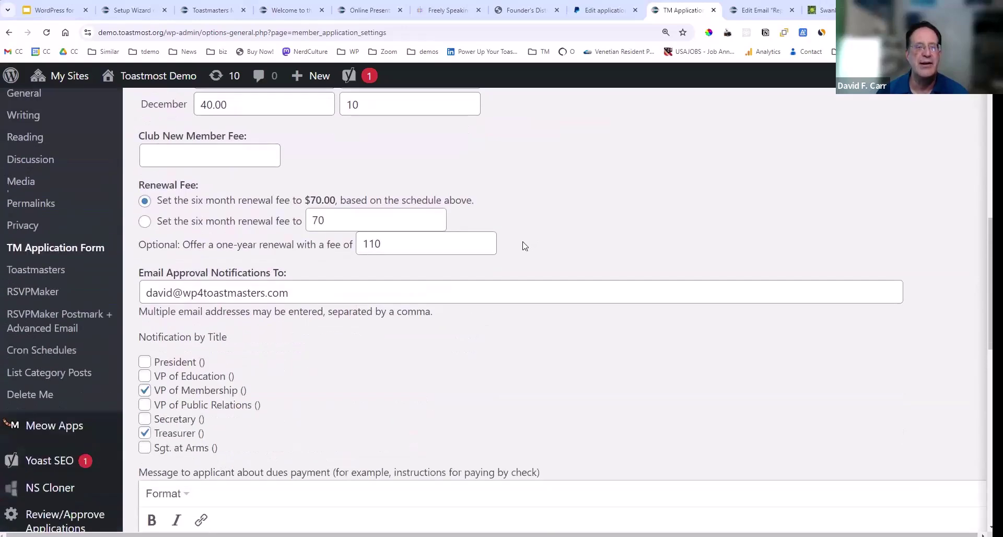
scroll(522, 244, down, 8)
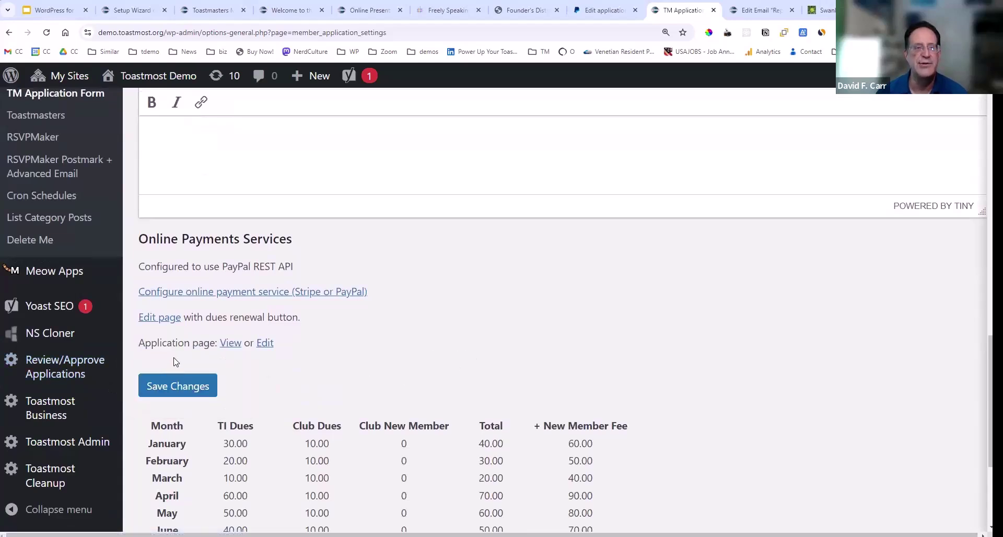
Open the dues renewal page for editing and show the options of its Payment Button block
click(167, 321)
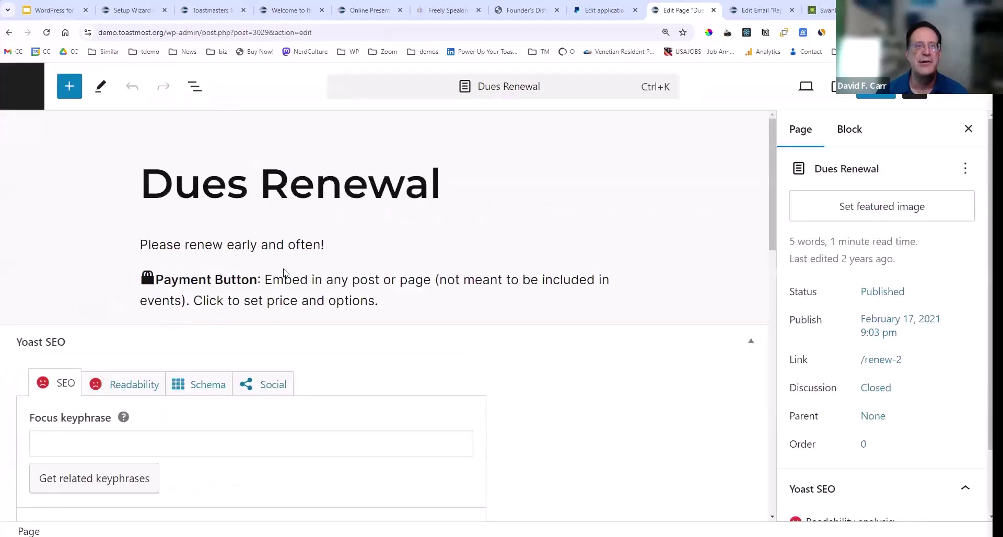
click(282, 278)
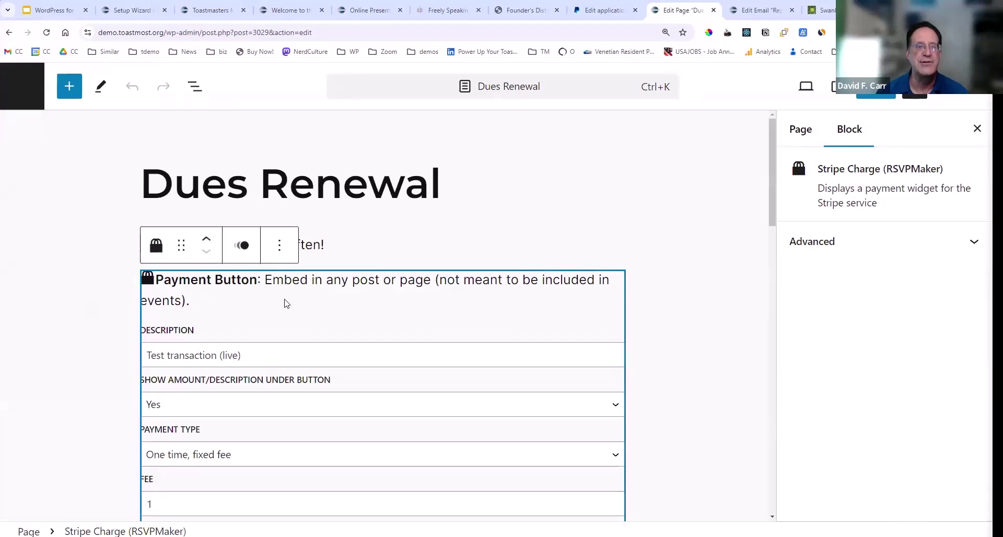
Open the published Dues Renewal page at its /renew-2 link and bring its payment options into view
click(321, 244)
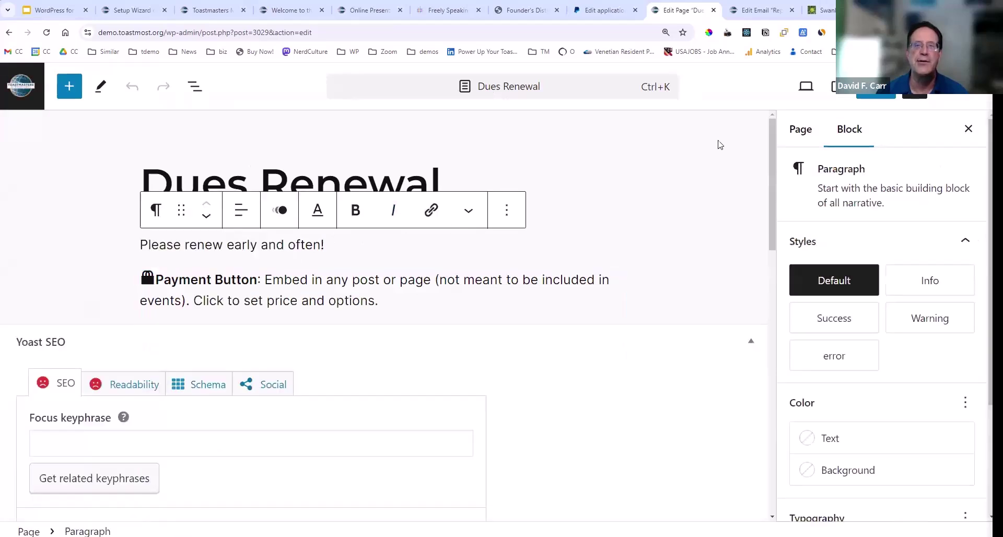
click(799, 129)
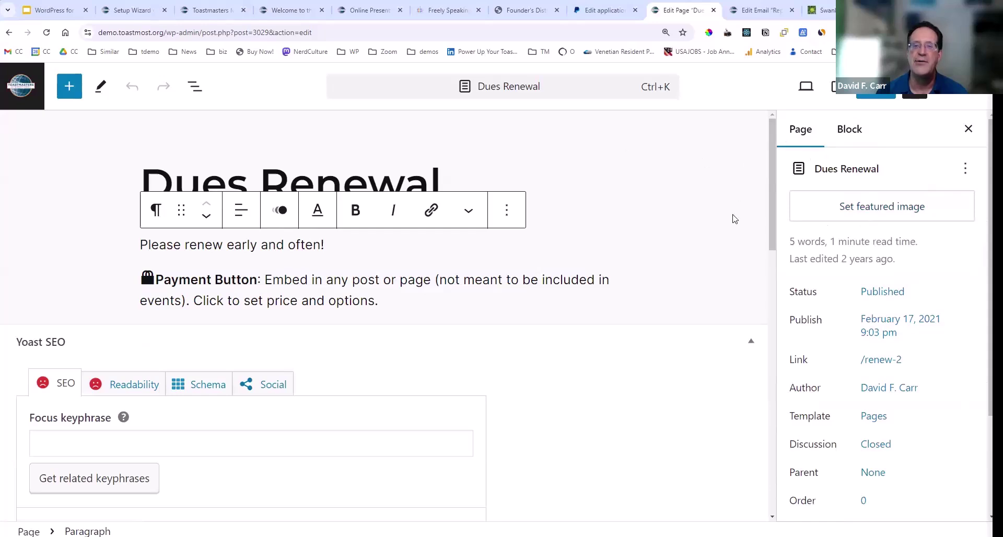
scroll(734, 219, down, 2)
click(881, 360)
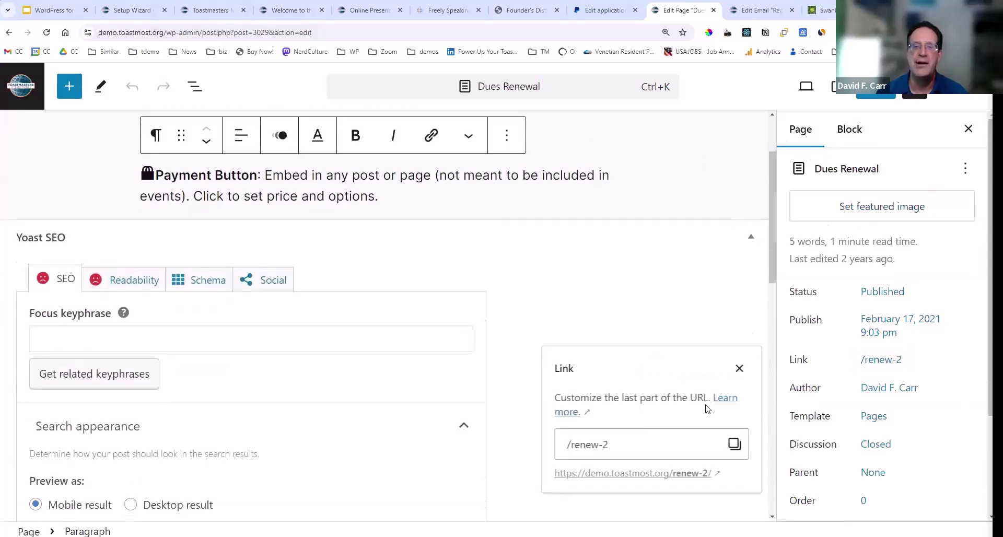
click(622, 475)
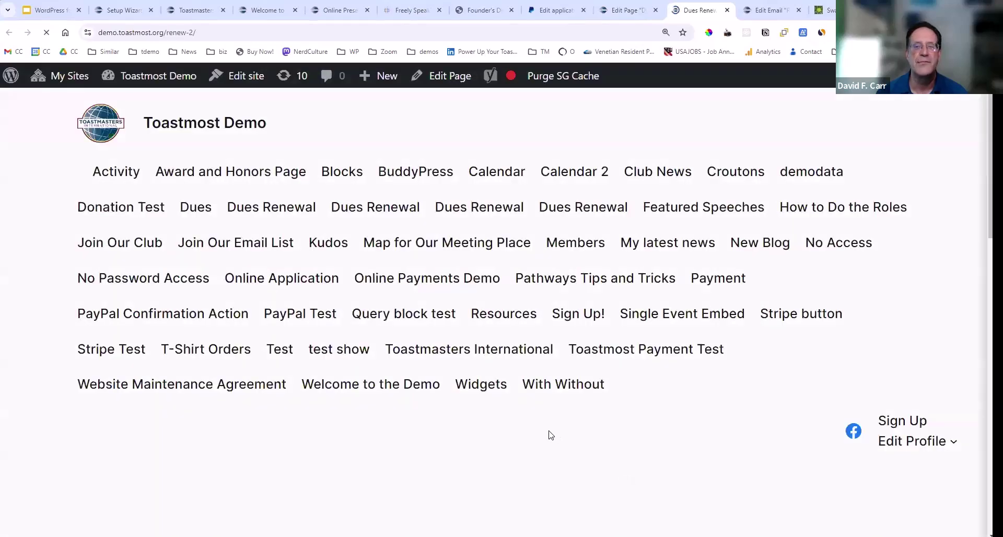
scroll(548, 434, down, 10)
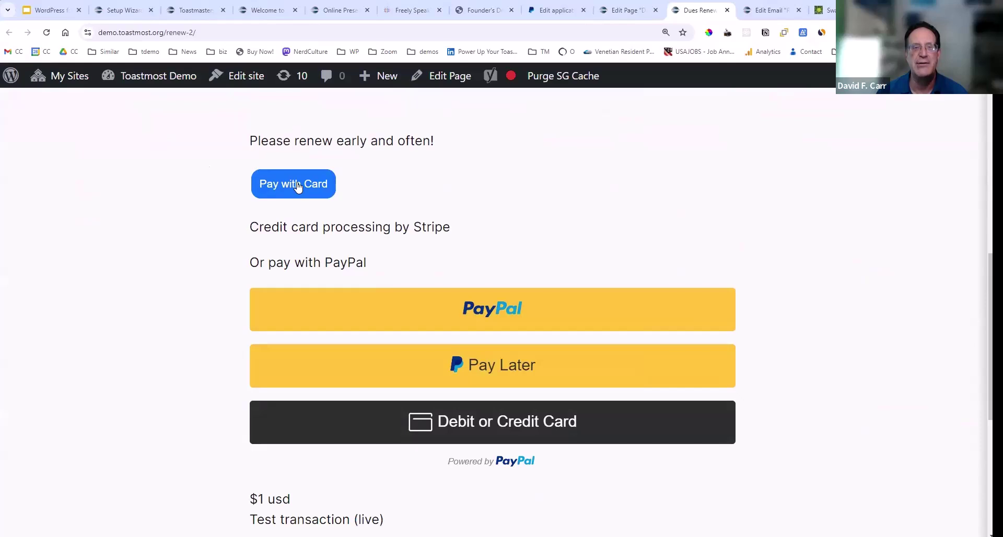
Pay the $1 test transaction with PayPal, logging in with the prefilled sandbox buyer account and completing the purchase
click(492, 312)
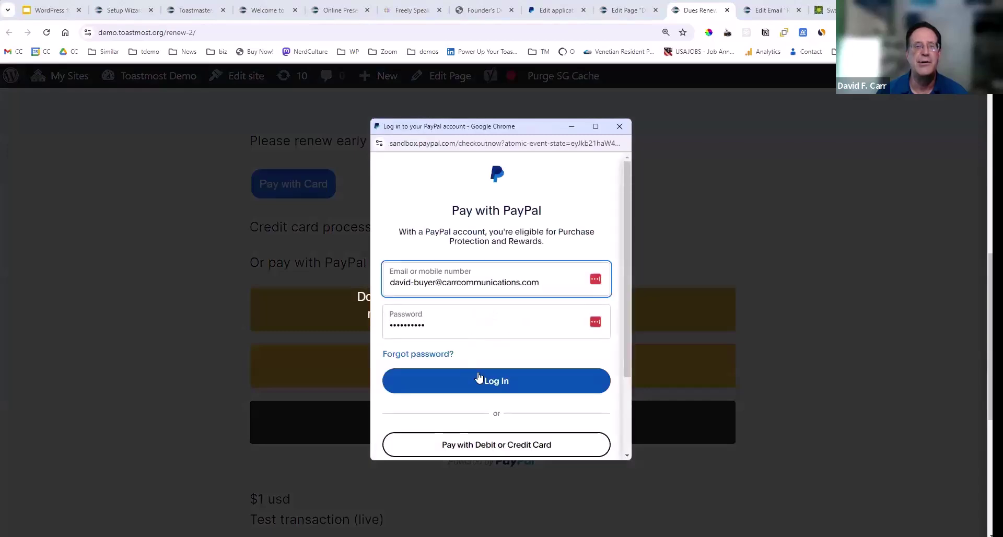
click(486, 381)
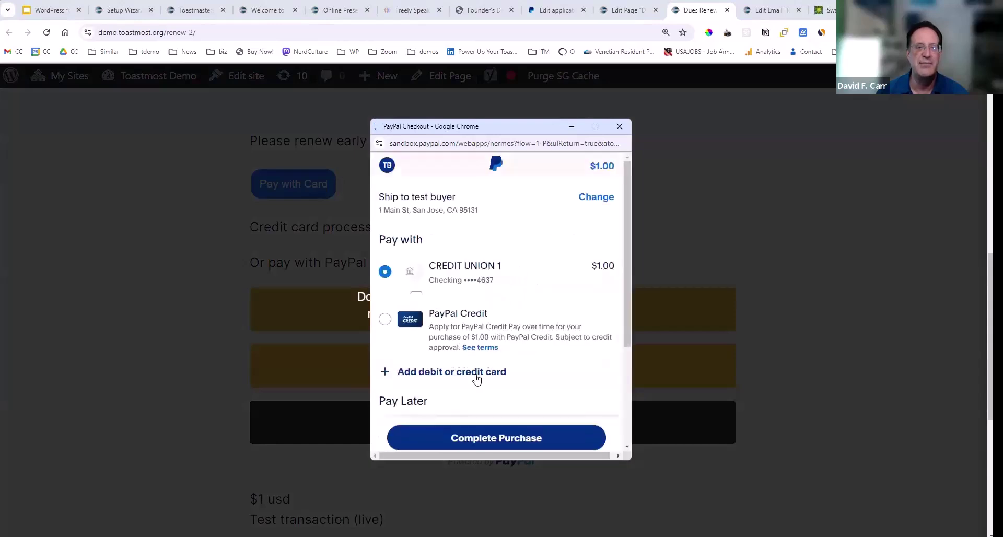
click(473, 412)
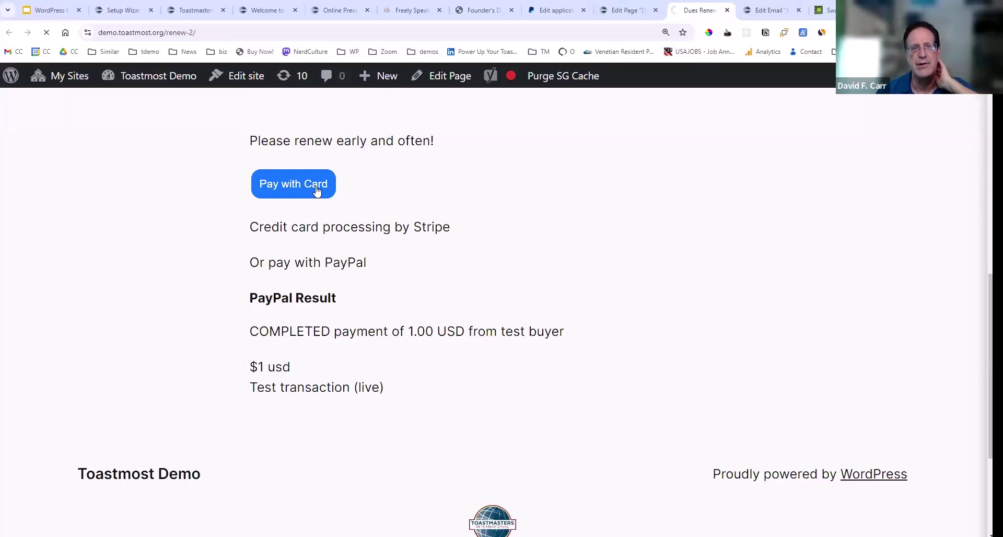
Try to pay the $1 test transaction by card through Stripe and return to the dues renewal page
scroll(319, 302, down, 5)
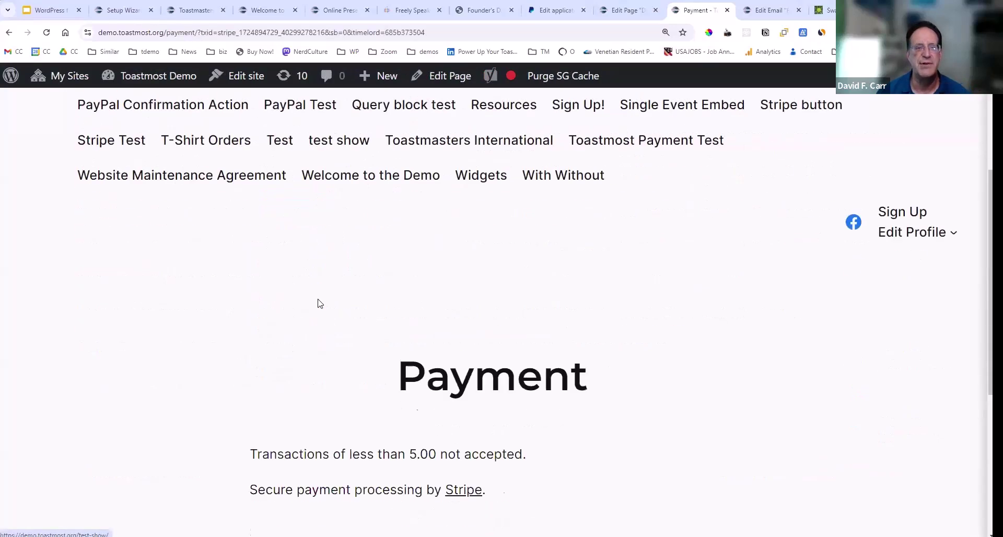
scroll(319, 297, down, 1)
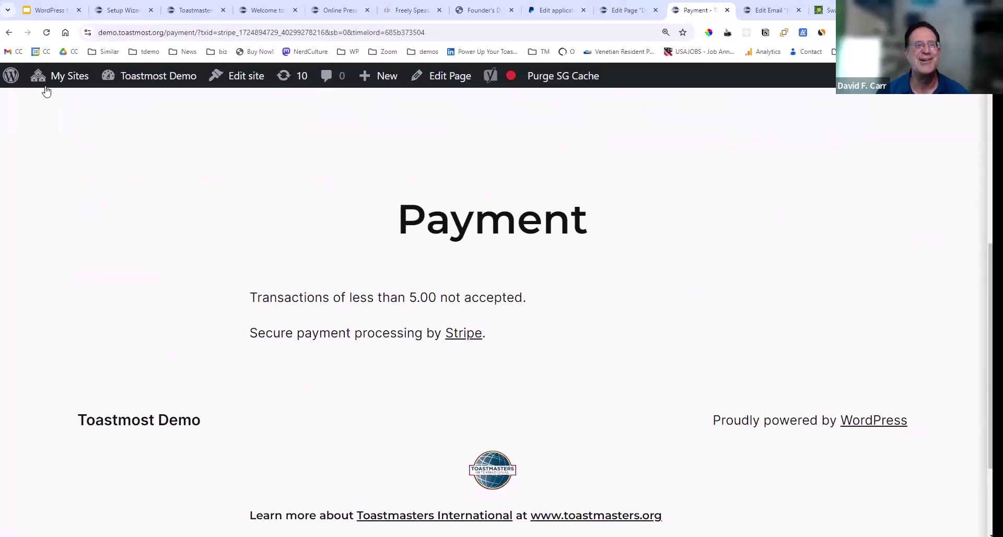
click(10, 33)
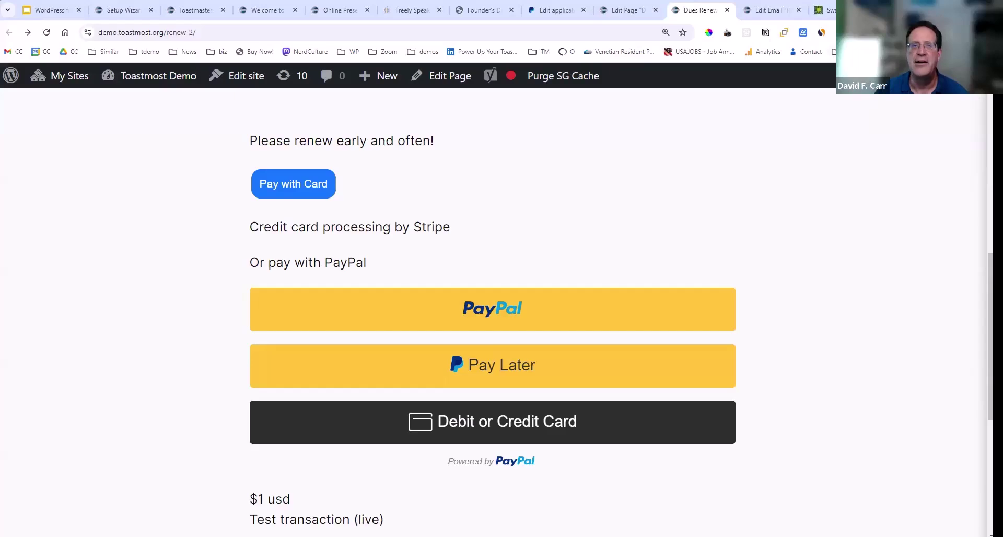
Open the Día de los Muertos event from the Swank Table Dinners page and examine its ticket details and RSVP form
click(824, 10)
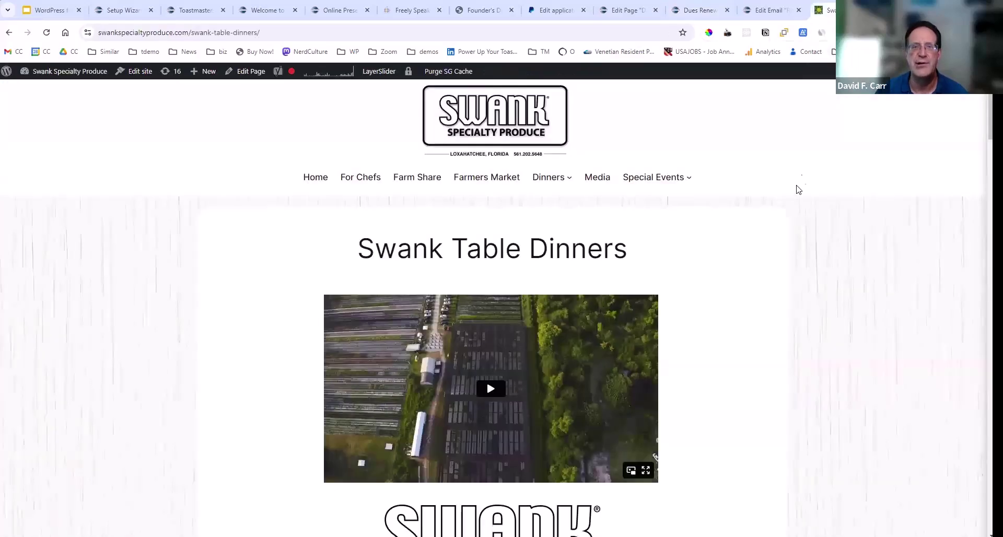
scroll(791, 195, down, 2)
scroll(789, 187, down, 10)
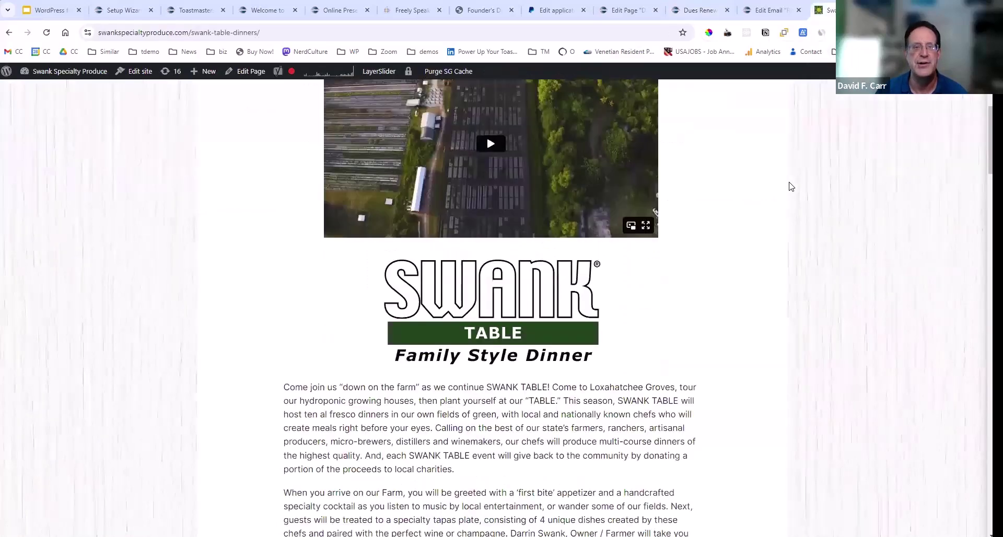
click(501, 273)
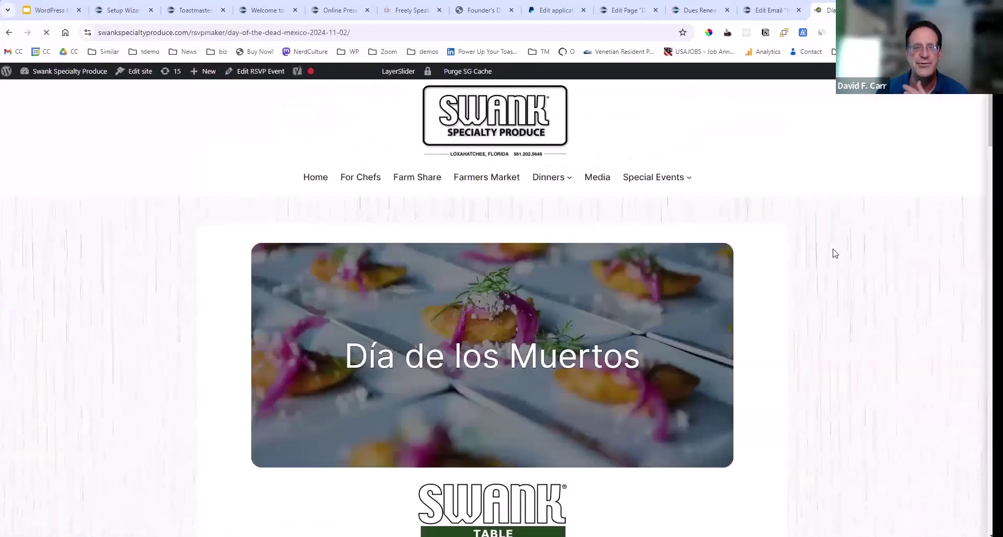
scroll(847, 244, down, 4)
scroll(841, 246, down, 12)
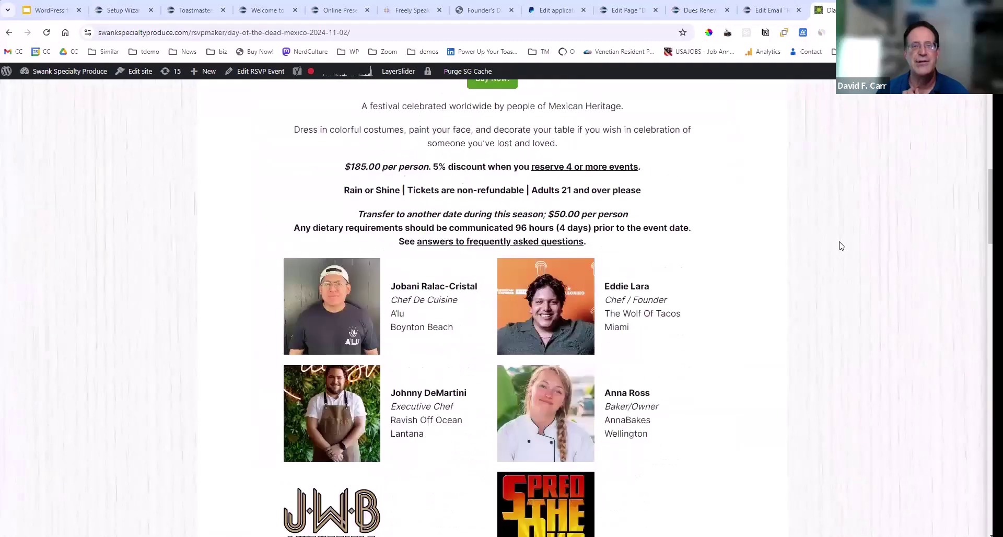
scroll(836, 247, down, 13)
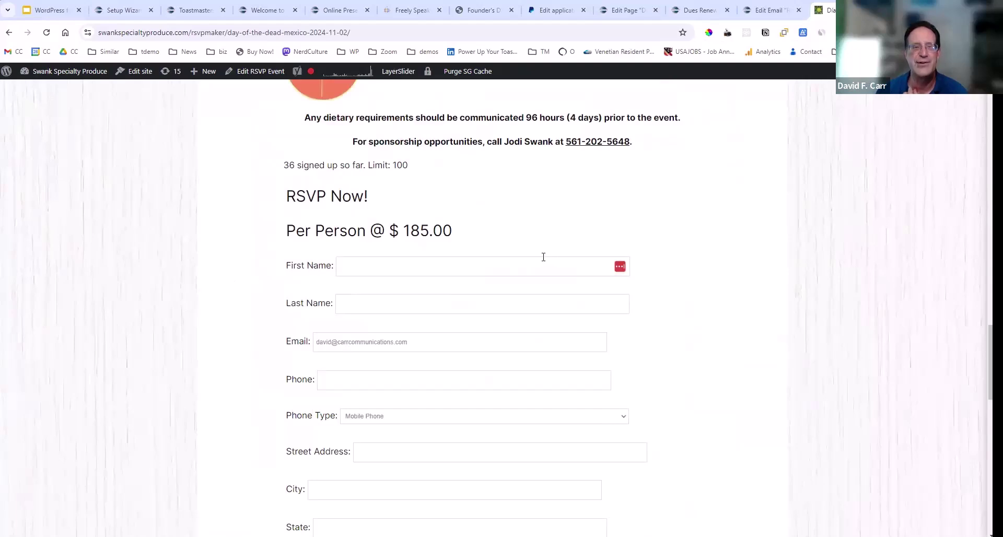
scroll(470, 333, down, 8)
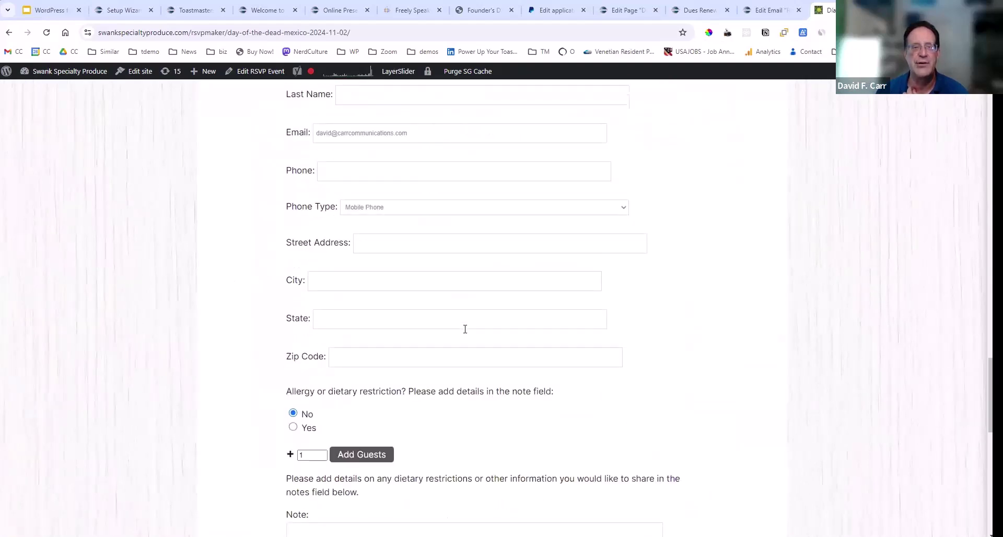
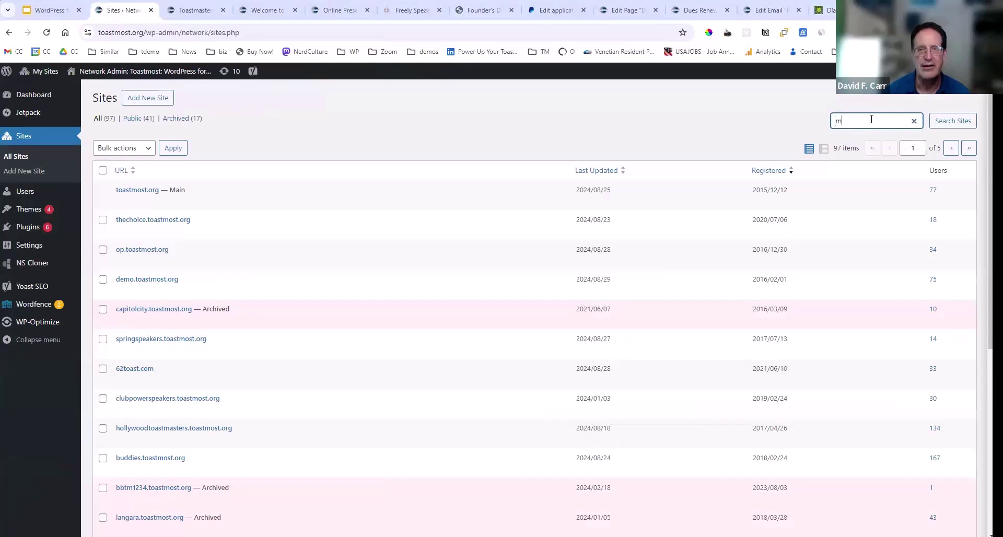
Search the network's sites for "menlo" and visit menlopark.toastmost.org, going to the guest contact form on its home page
text(enlo)
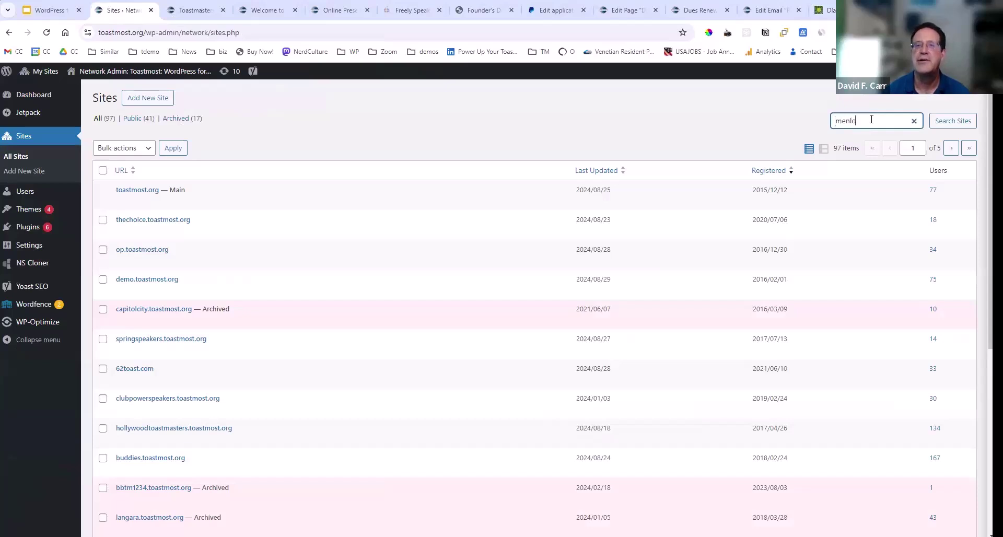
key(Return)
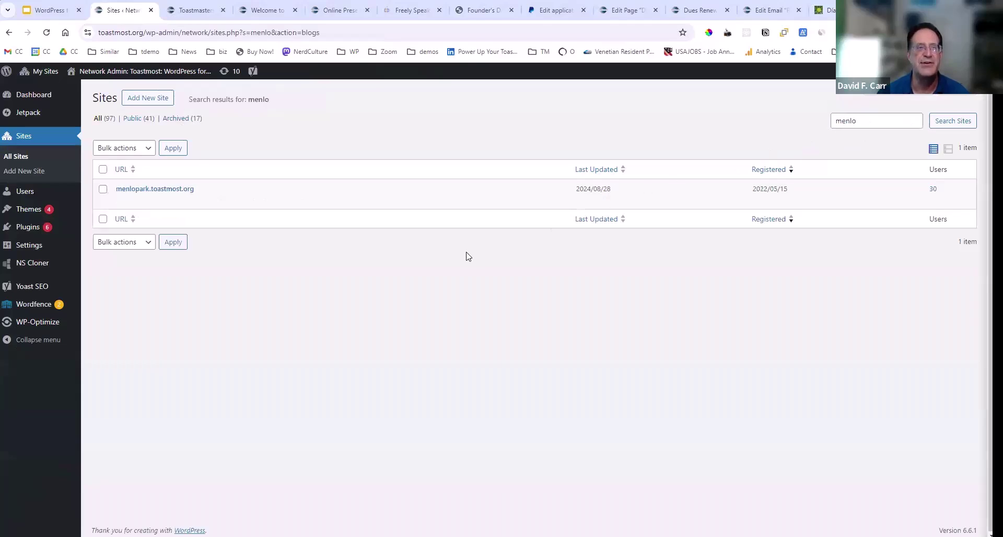
mouse_move(168, 203)
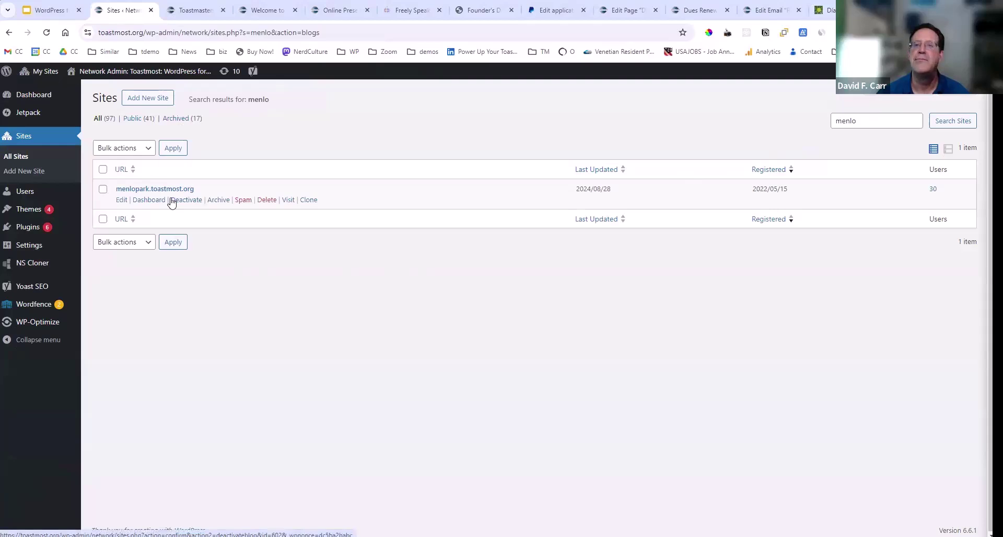
click(287, 200)
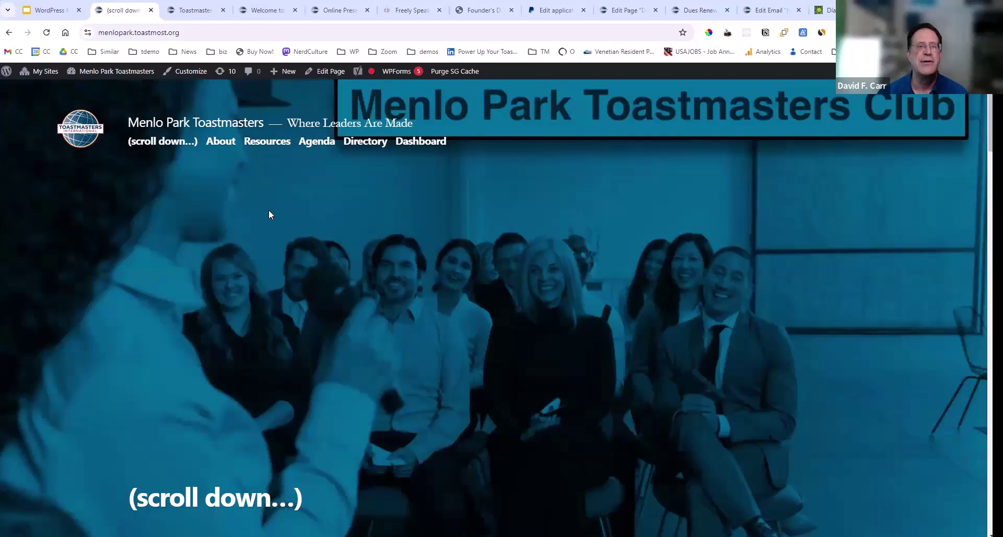
scroll(268, 210, down, 8)
scroll(264, 212, down, 7)
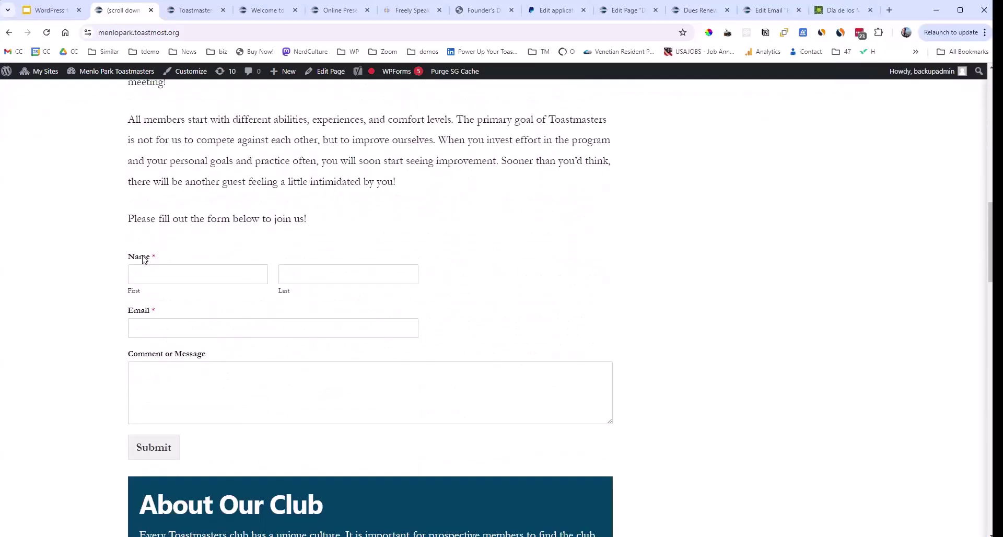
click(174, 272)
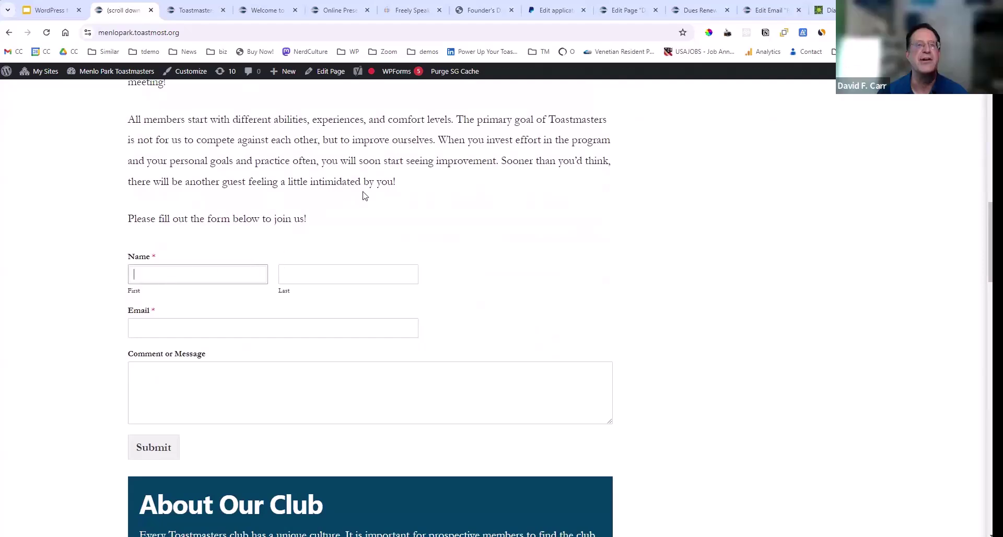
Open the Menlo Park home page for editing, dismiss the welcome guide and select the WPForms contact form block
click(331, 73)
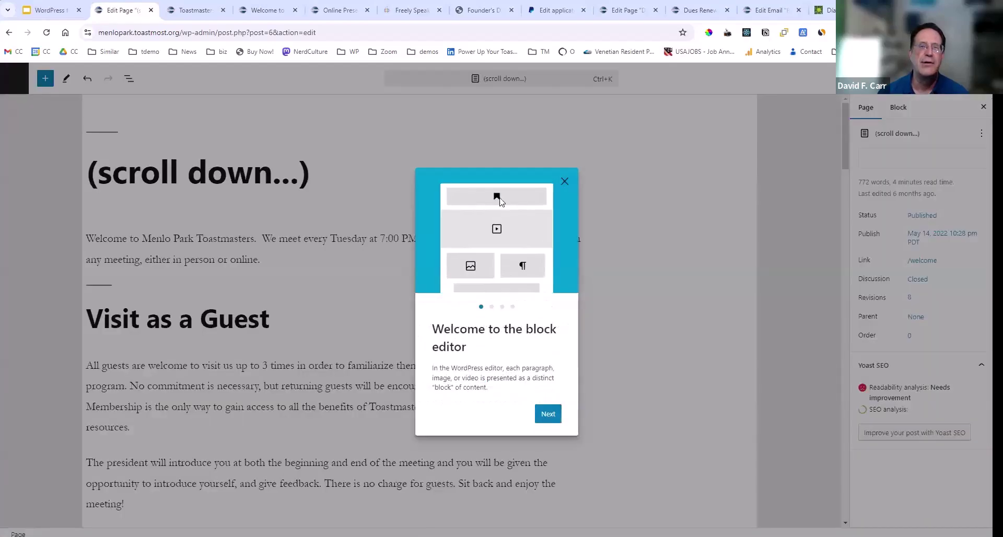
click(563, 182)
scroll(450, 228, down, 15)
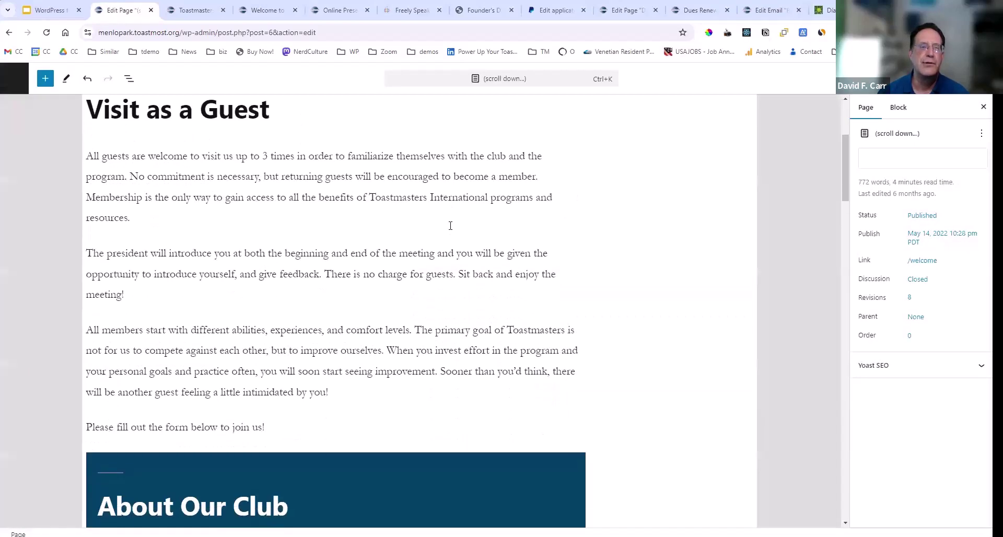
scroll(450, 224, down, 15)
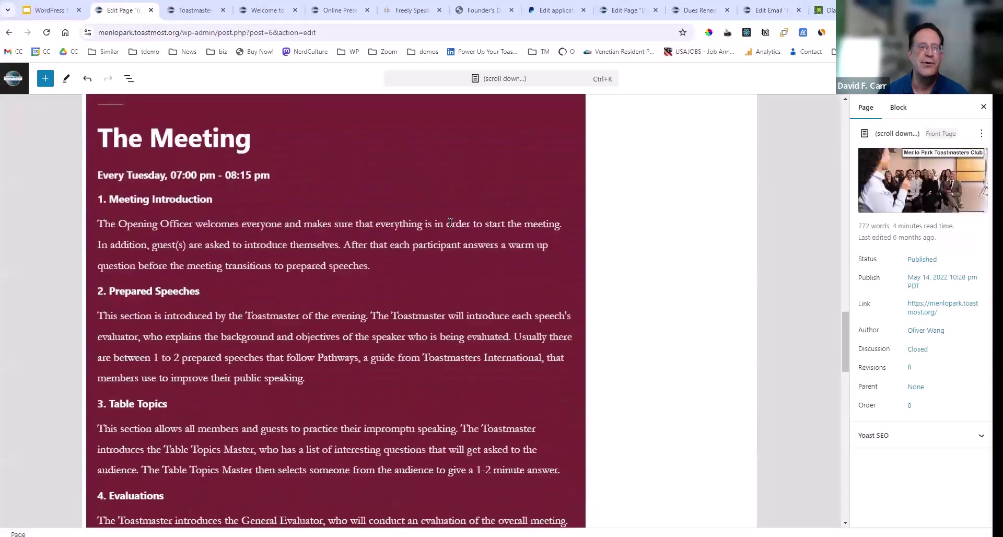
scroll(451, 222, down, 5)
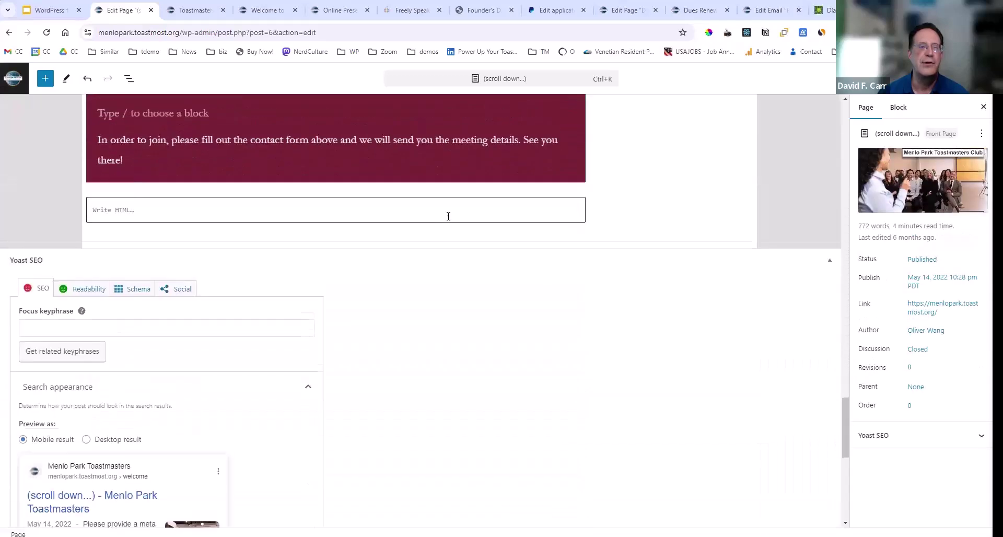
scroll(449, 219, up, 20)
scroll(447, 216, up, 15)
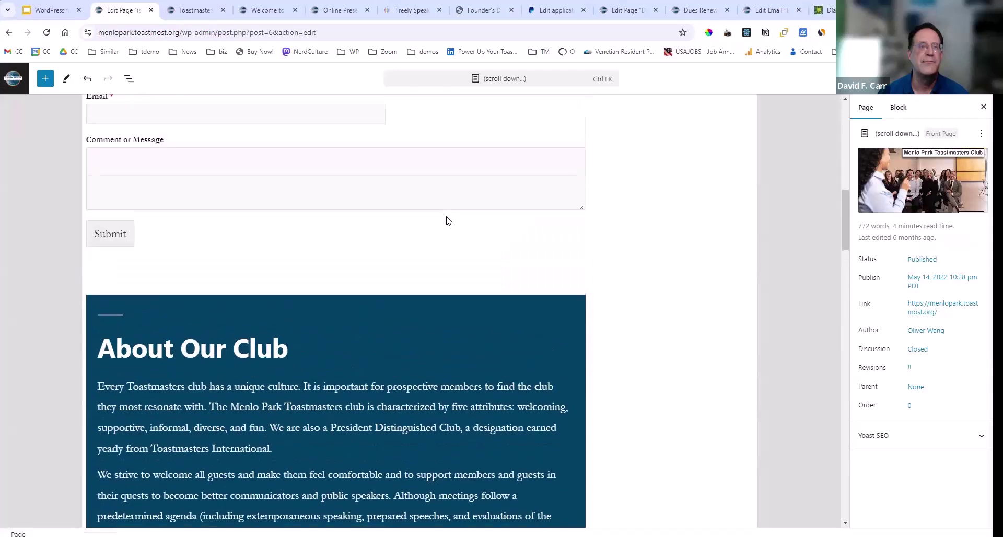
scroll(447, 220, up, 2)
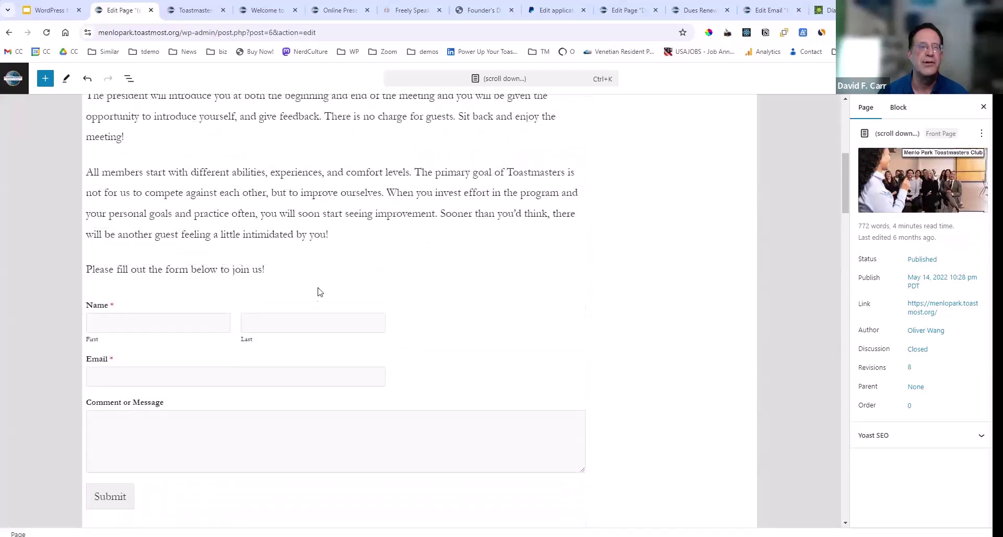
click(425, 326)
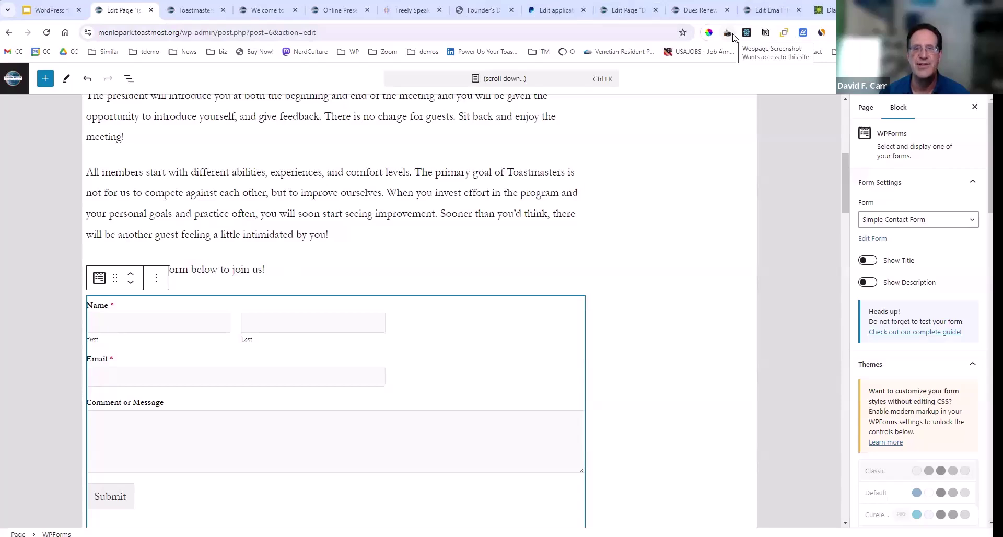
Replace the open meeting page with the Club Awesome admin login at clubawesome.org/wp-admin/
click(195, 14)
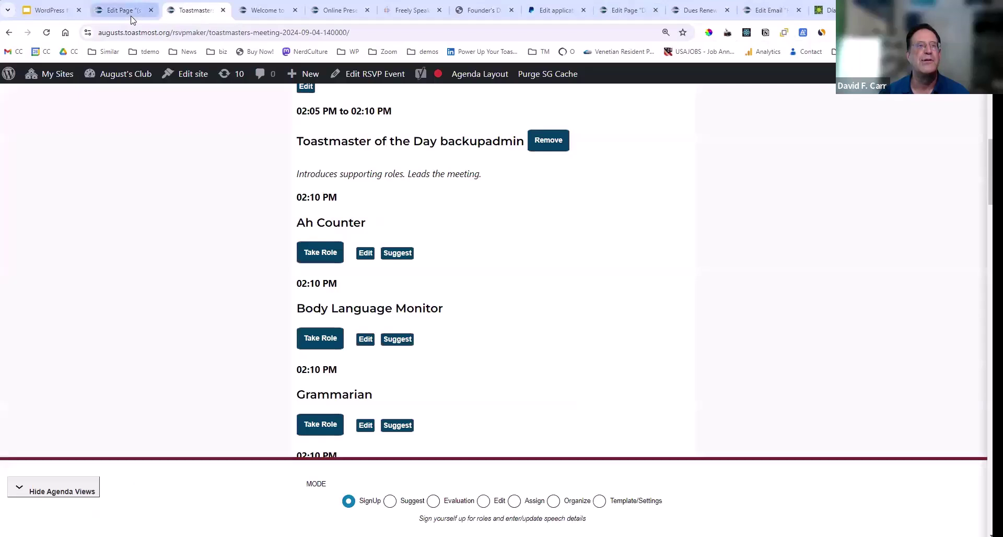
click(211, 26)
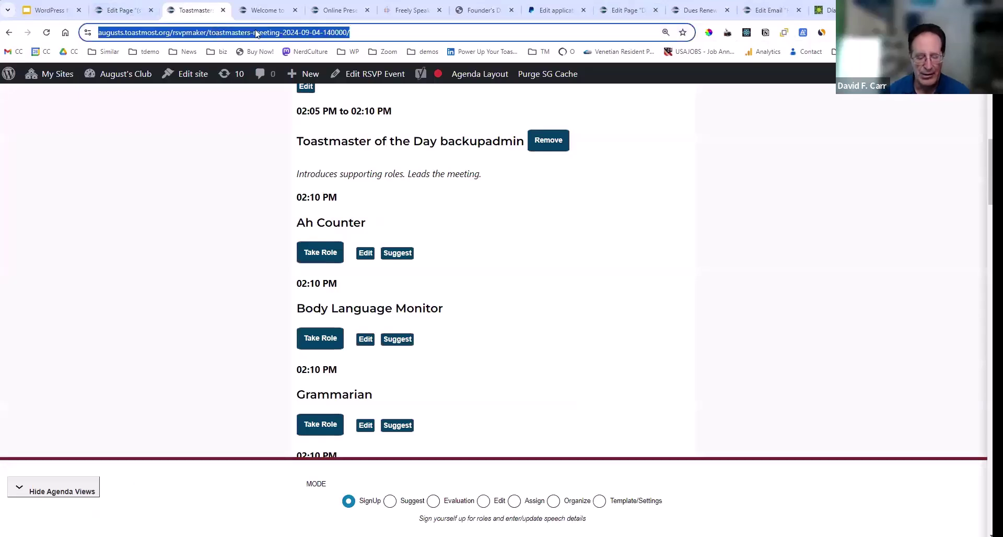
text(clubawesome.org/wp-admin/)
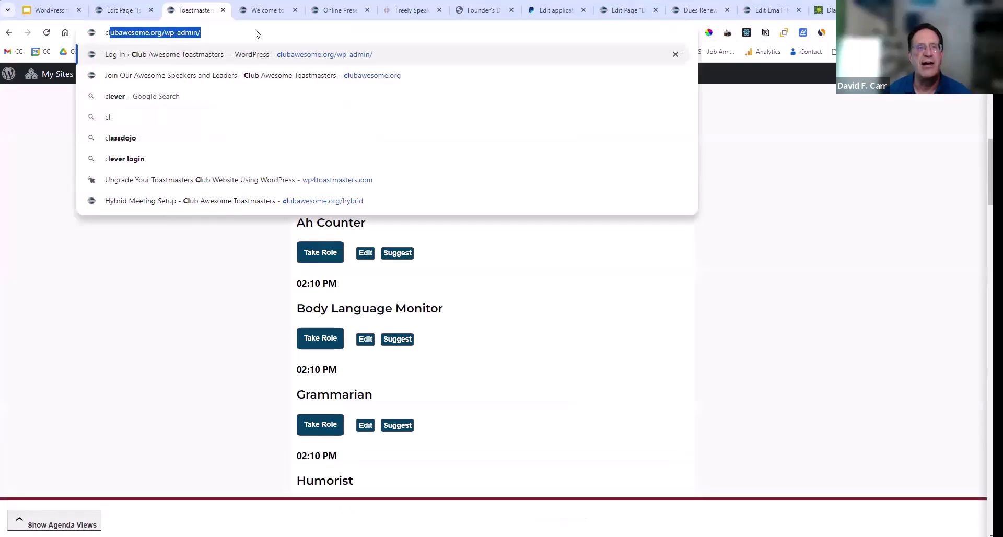
key(Return)
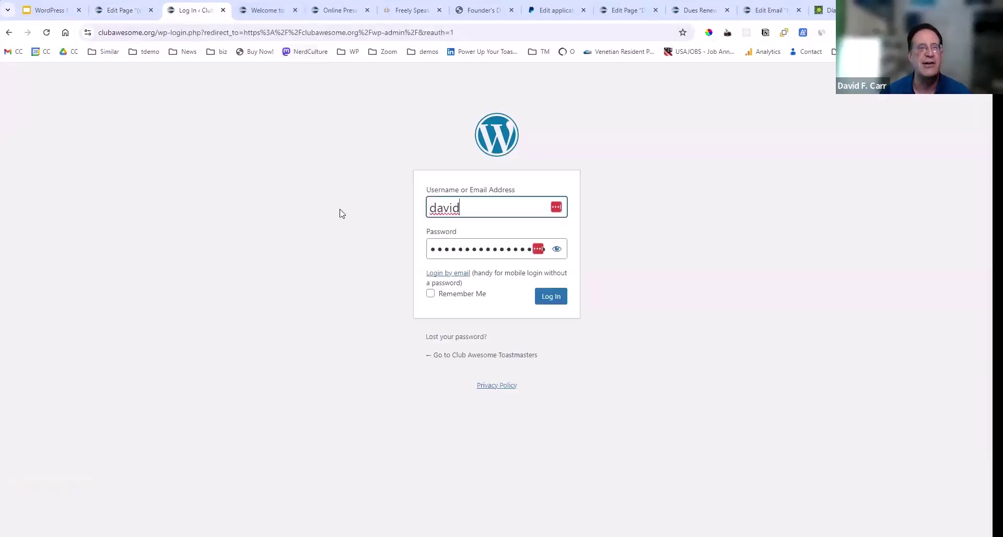
Leave the login page for the Club Awesome Toastmasters site and examine the form on its Contact Us page
click(473, 356)
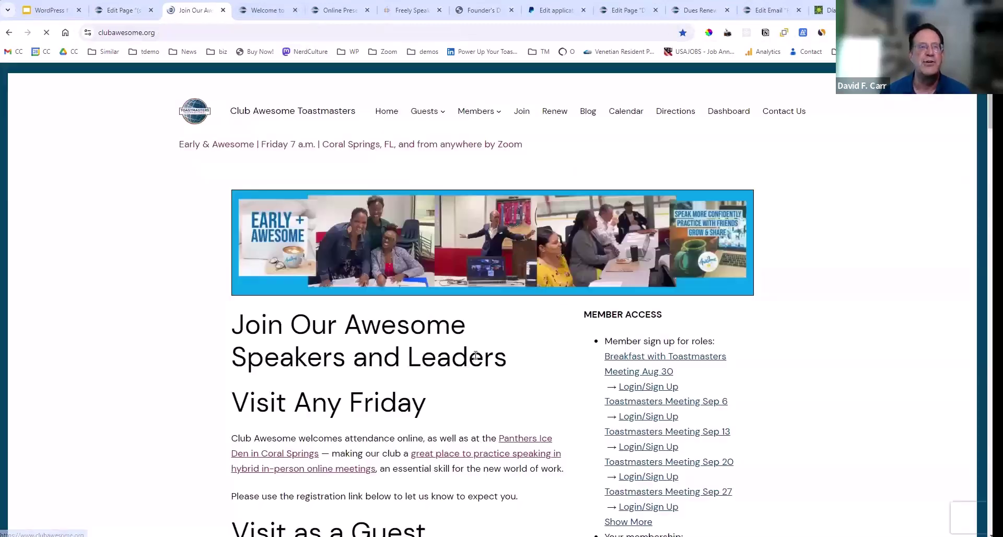
click(780, 113)
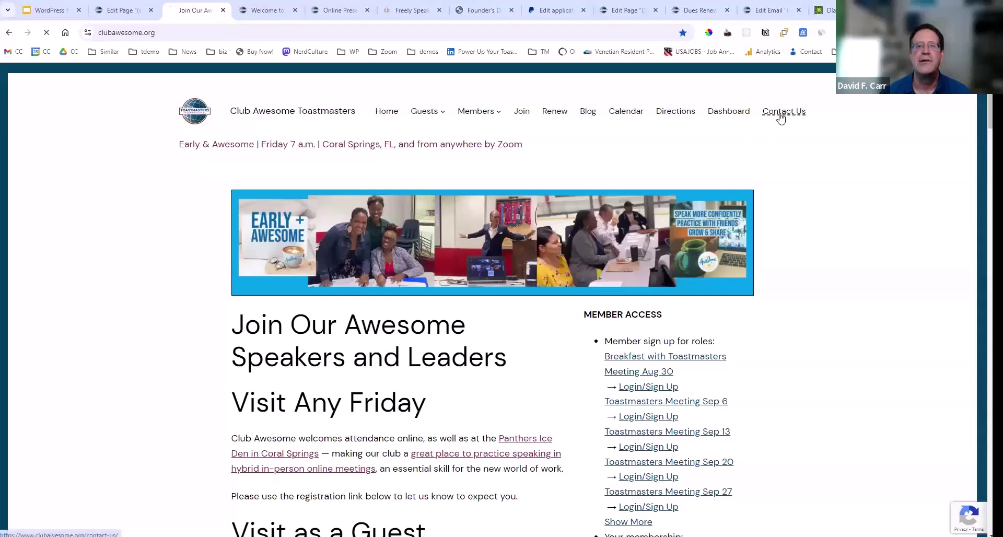
scroll(120, 239, down, 8)
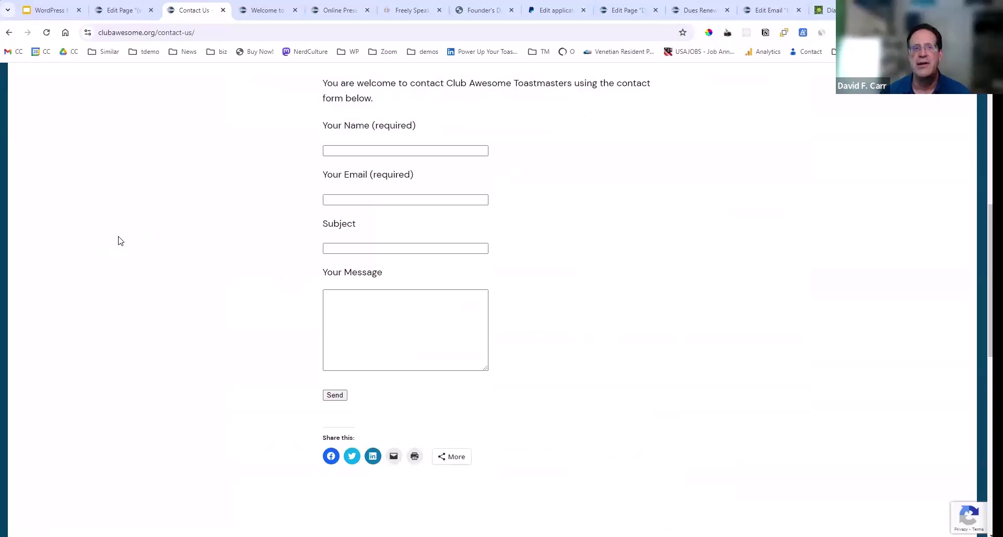
scroll(120, 240, up, 8)
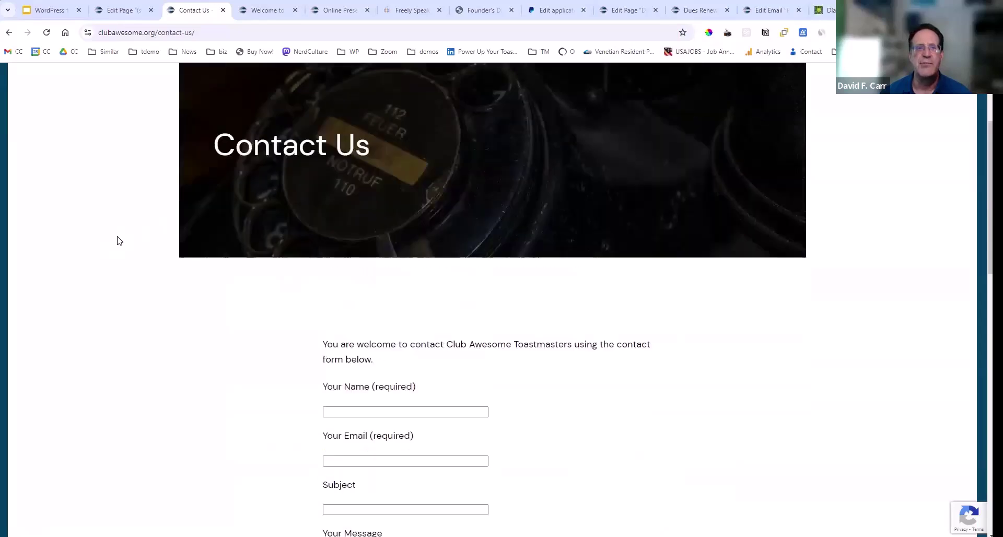
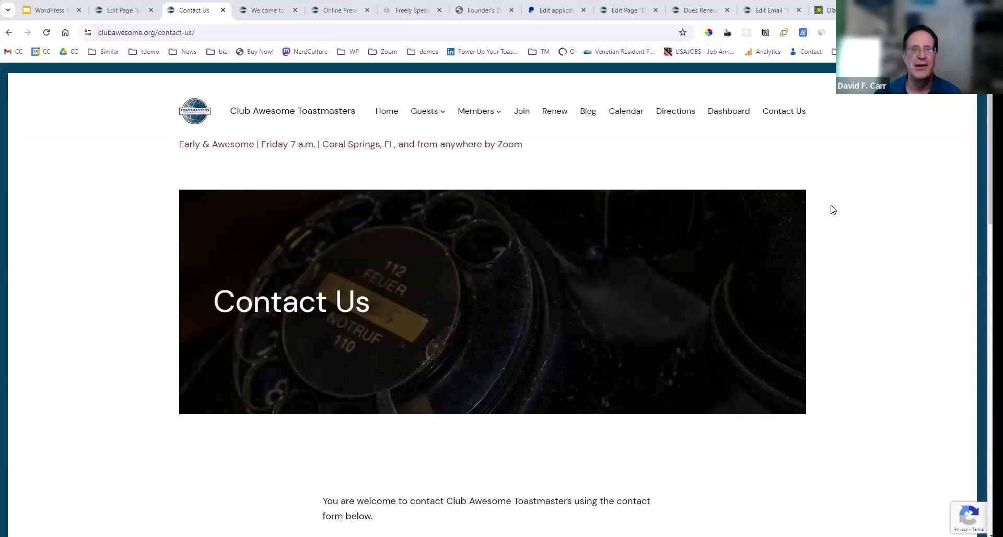
Switch to the Toastmost Demo site and open the August 28, 2024 Toastmasters Meeting event from its home page
click(273, 12)
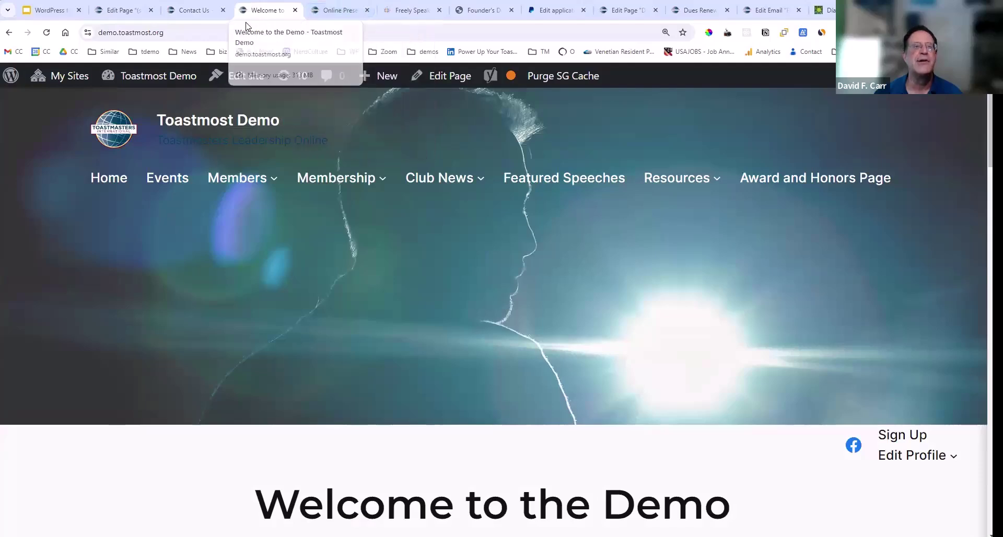
click(247, 30)
scroll(286, 125, down, 5)
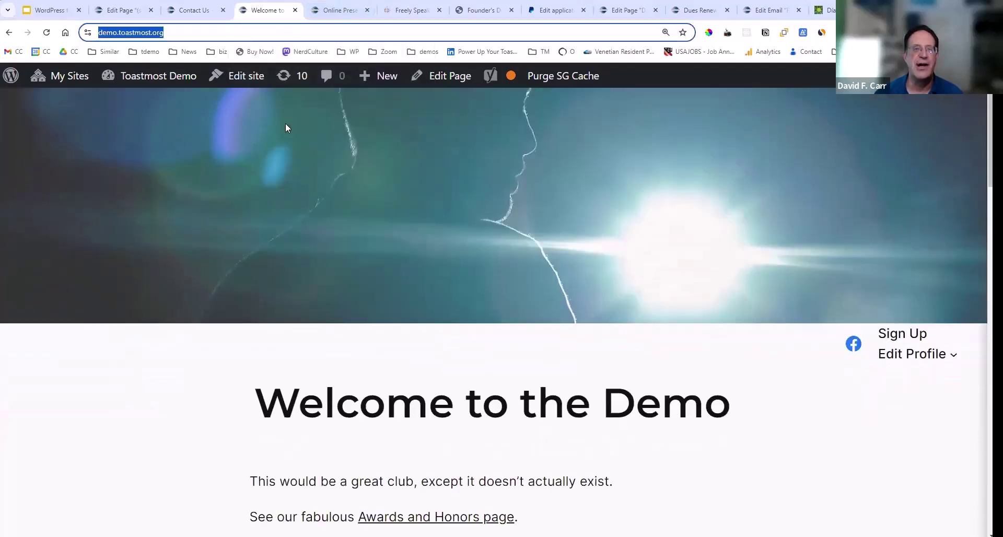
scroll(280, 125, down, 5)
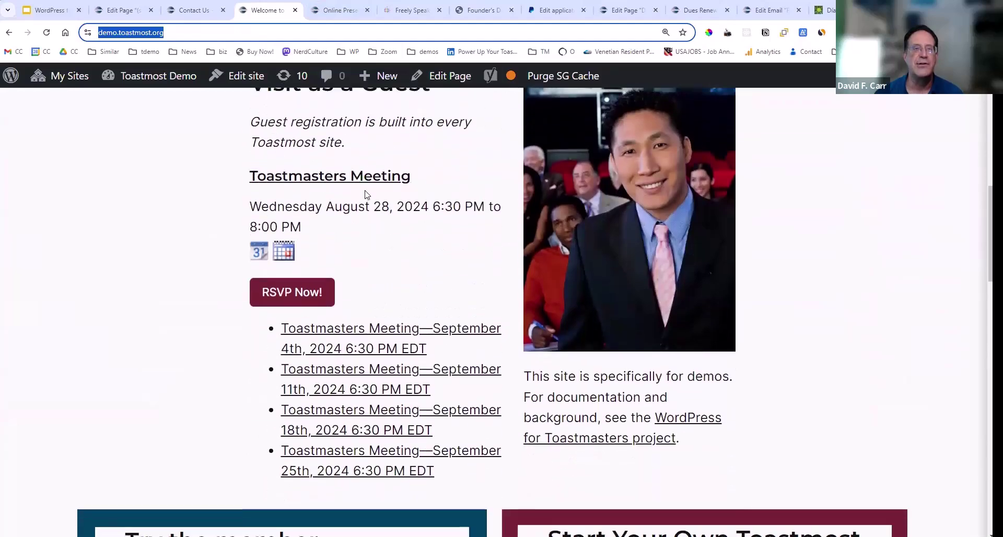
click(329, 179)
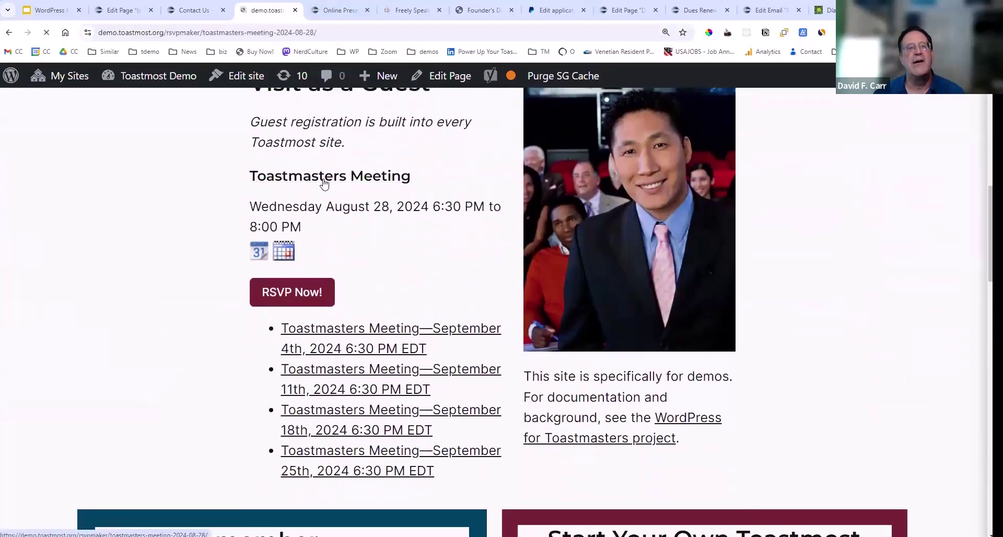
scroll(323, 183, down, 3)
scroll(322, 182, down, 4)
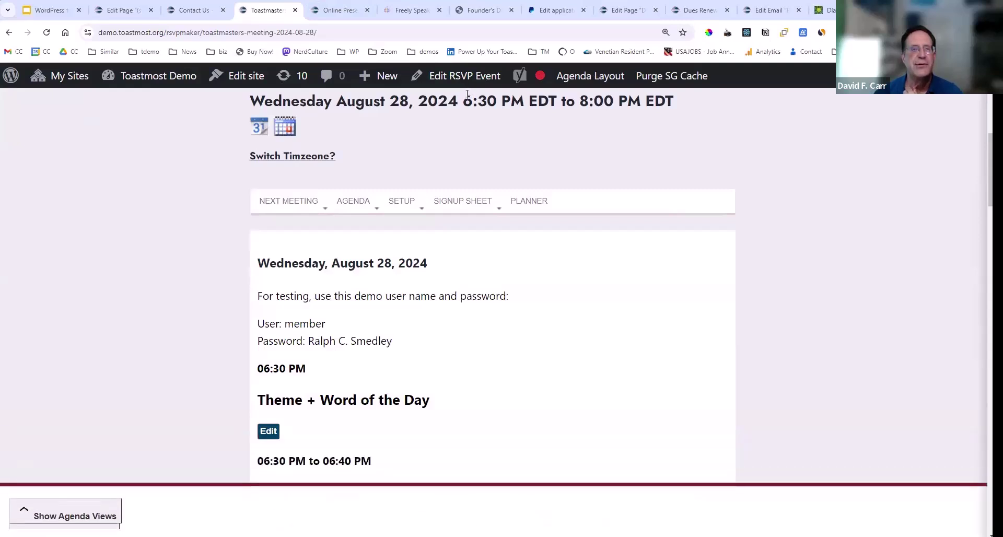
Open the meeting's RSVP form options and select the default form for editing
mouse_move(467, 79)
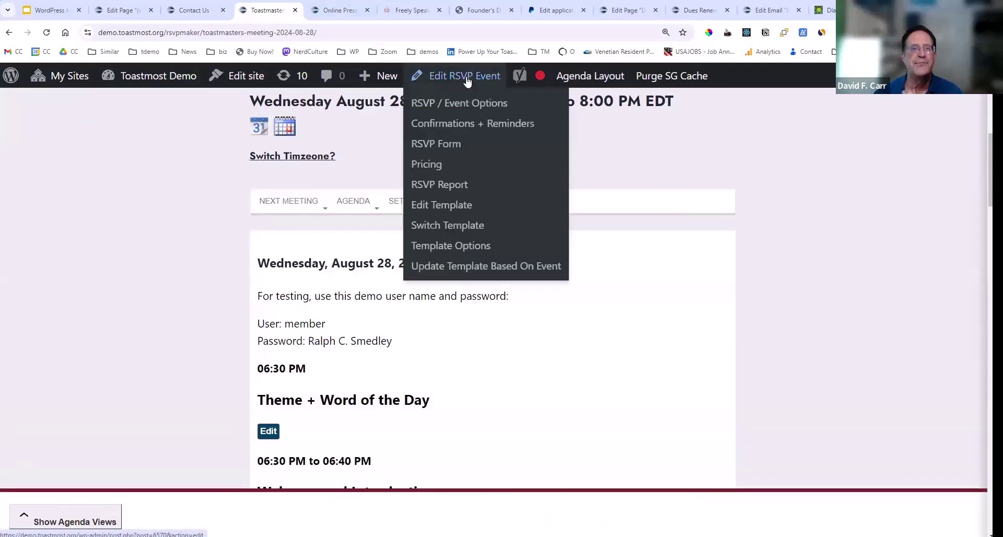
click(443, 147)
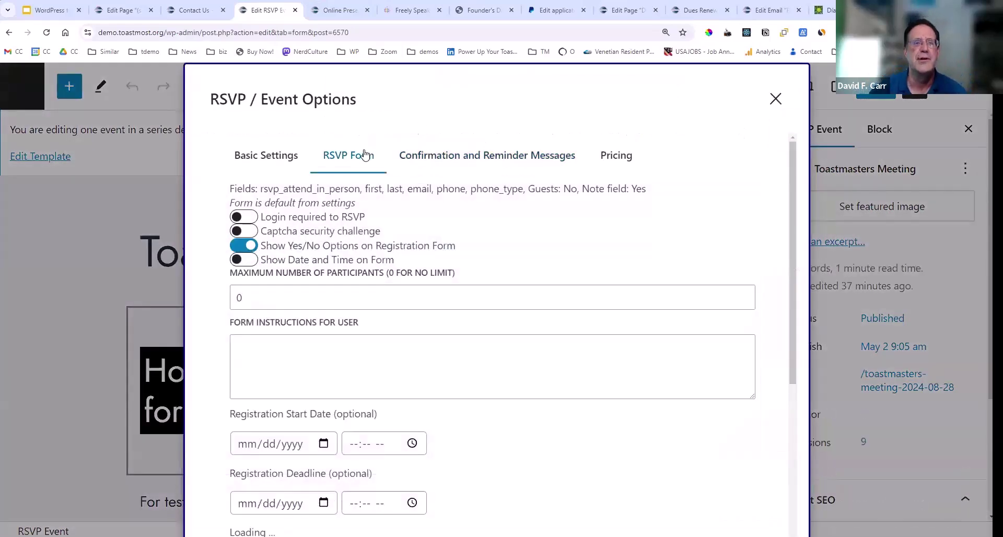
scroll(499, 166, down, 3)
scroll(499, 167, down, 3)
click(322, 302)
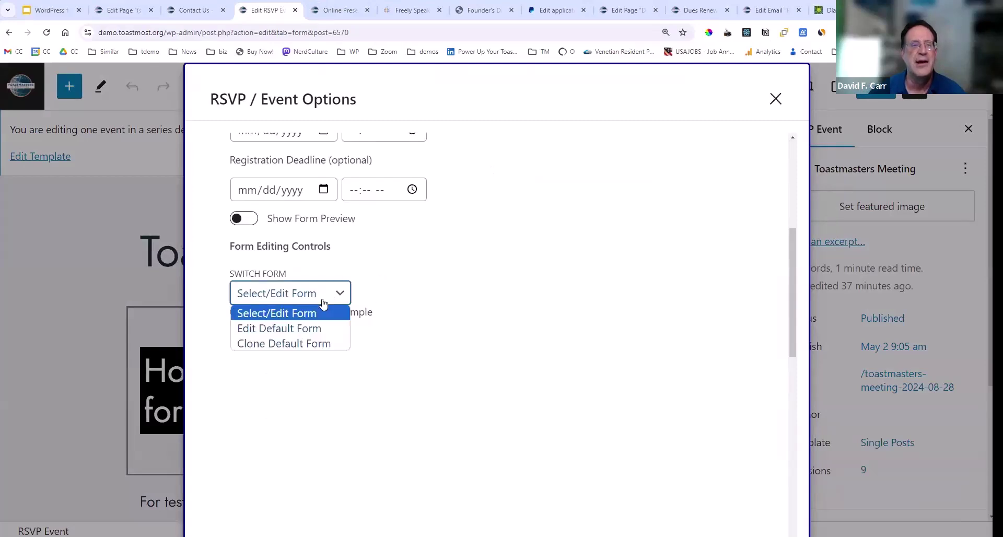
click(321, 329)
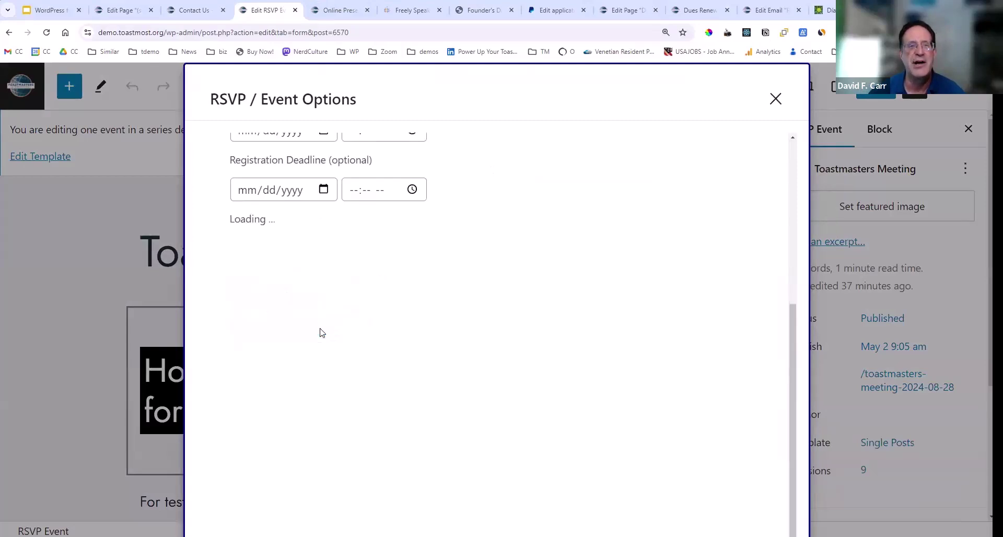
Below the default form's existing fields, label the new form field "Where did you hear about us?"
scroll(527, 250, down, 5)
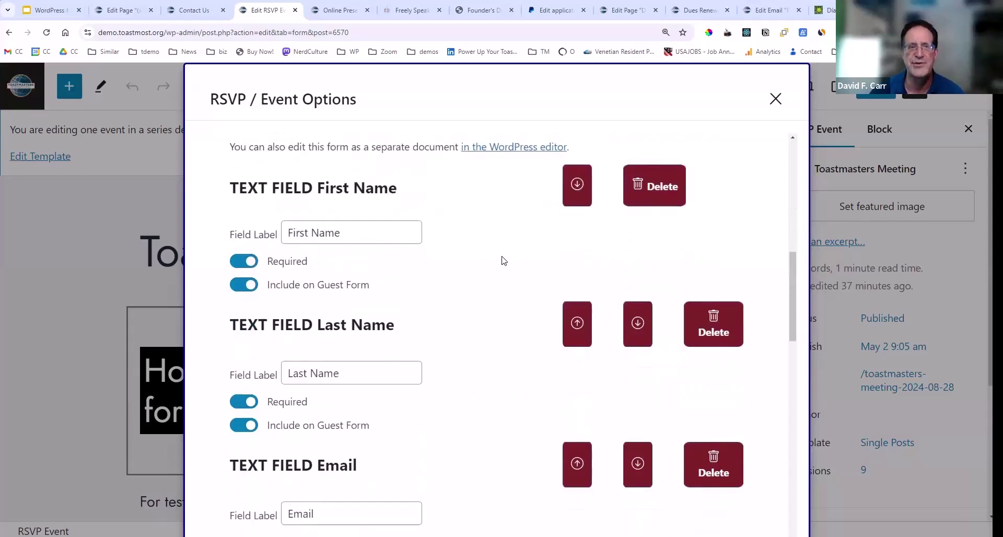
scroll(503, 260, down, 12)
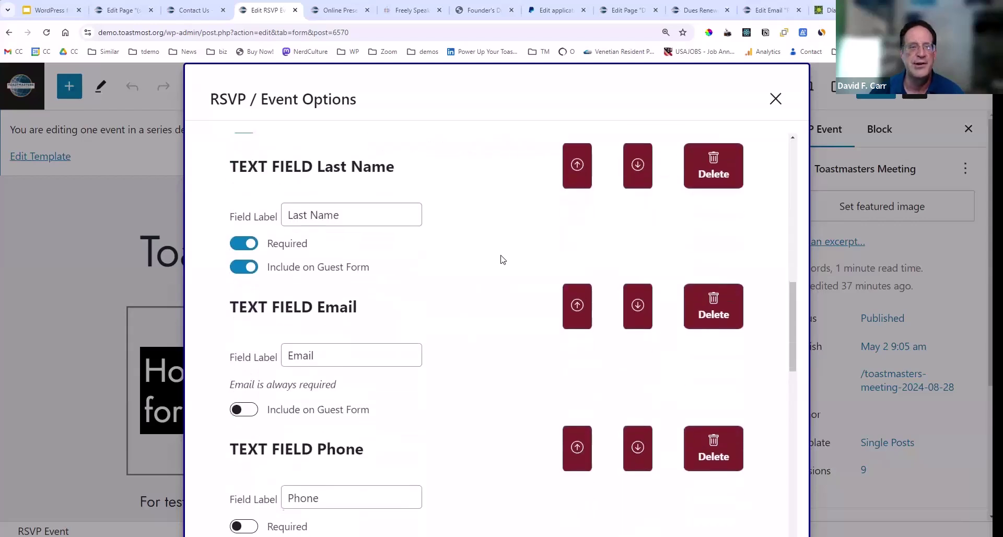
scroll(500, 259, down, 5)
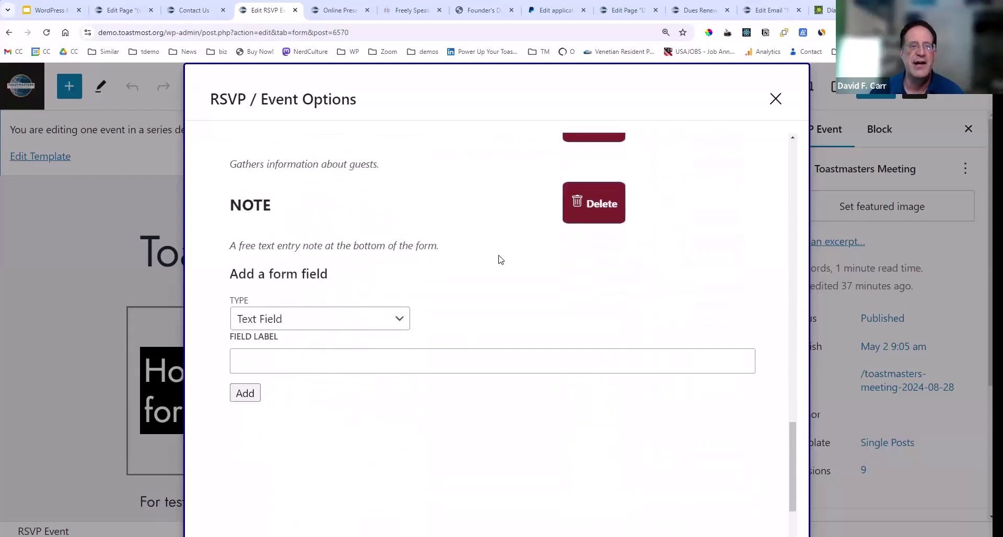
click(312, 326)
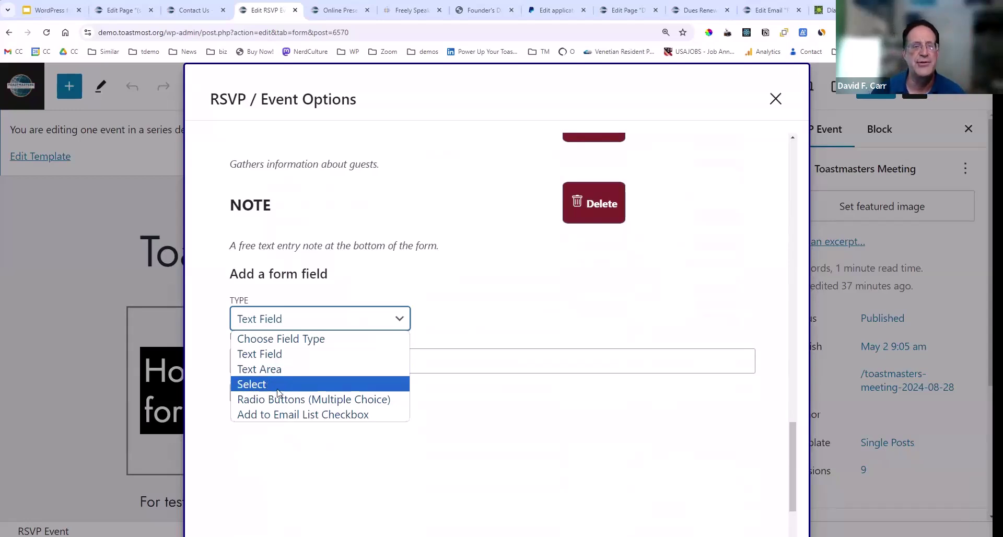
click(318, 341)
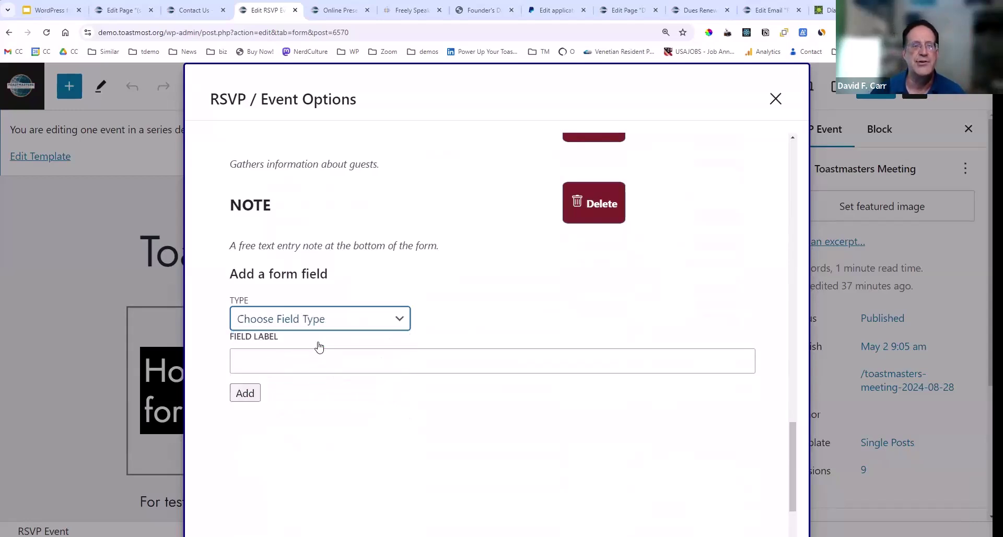
click(308, 365)
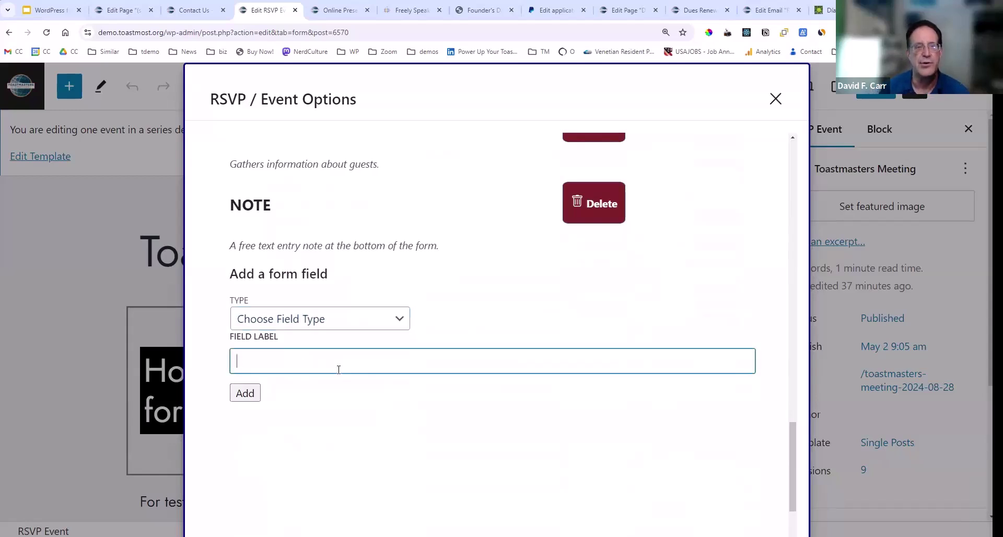
text(How)
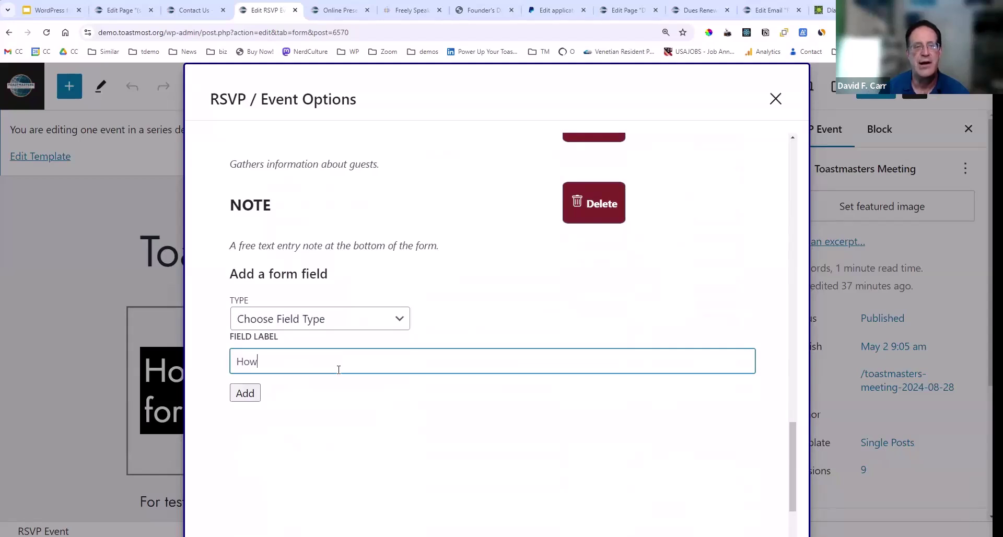
key(BackSpace)
key(BackSpace)
key(BackSpace)
text(Where di)
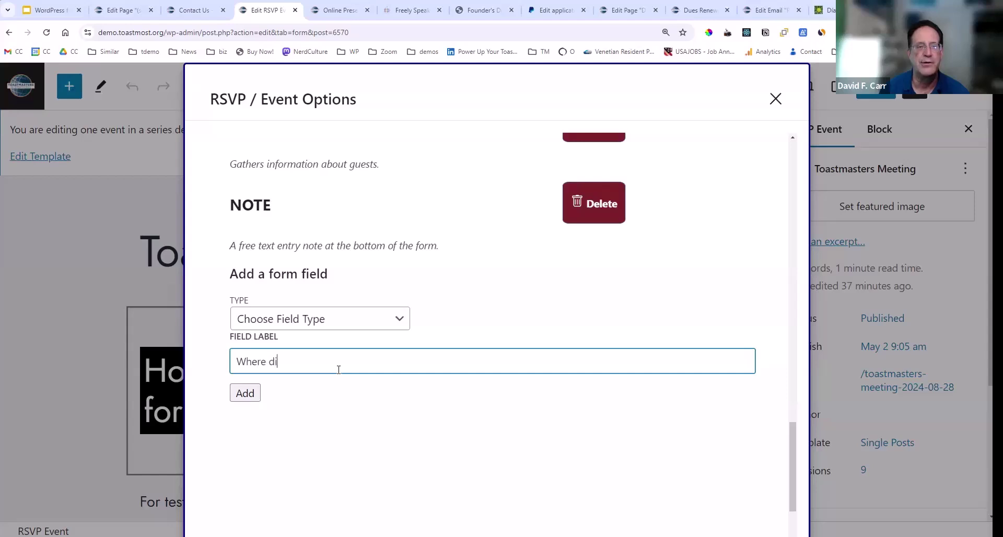
text(d you hear)
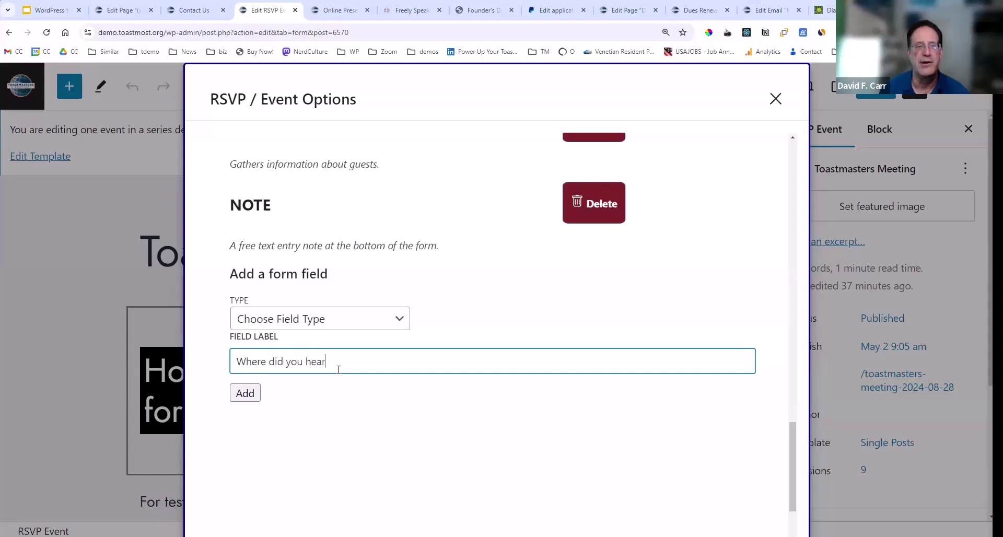
text( about us?)
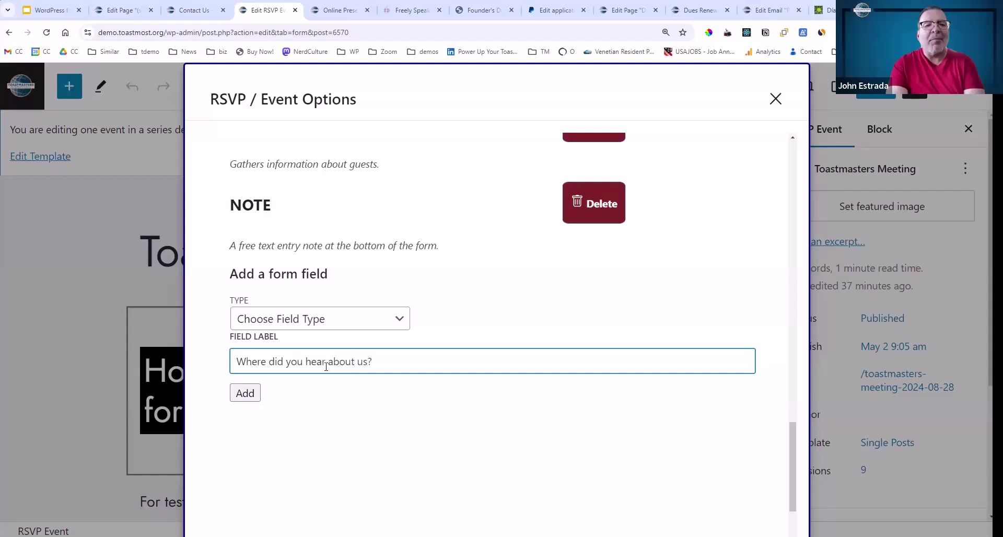
Set the new field's type to Text Field, add it to the default form and locate it among the fields
click(245, 393)
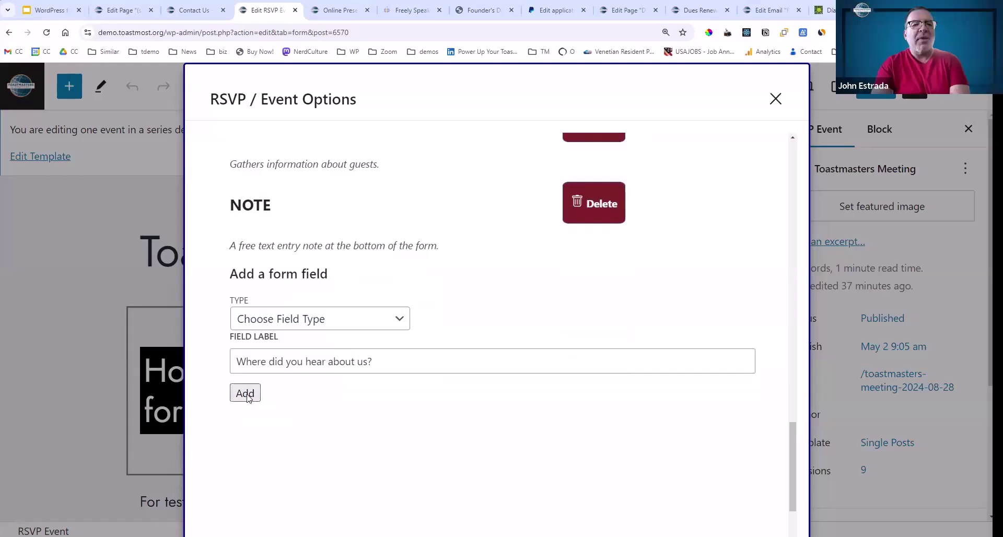
click(317, 325)
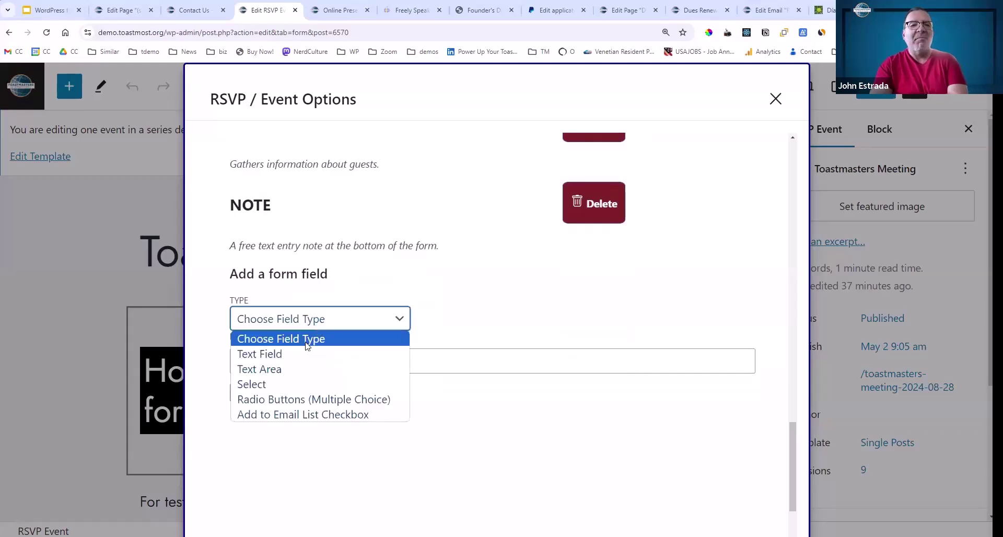
click(299, 354)
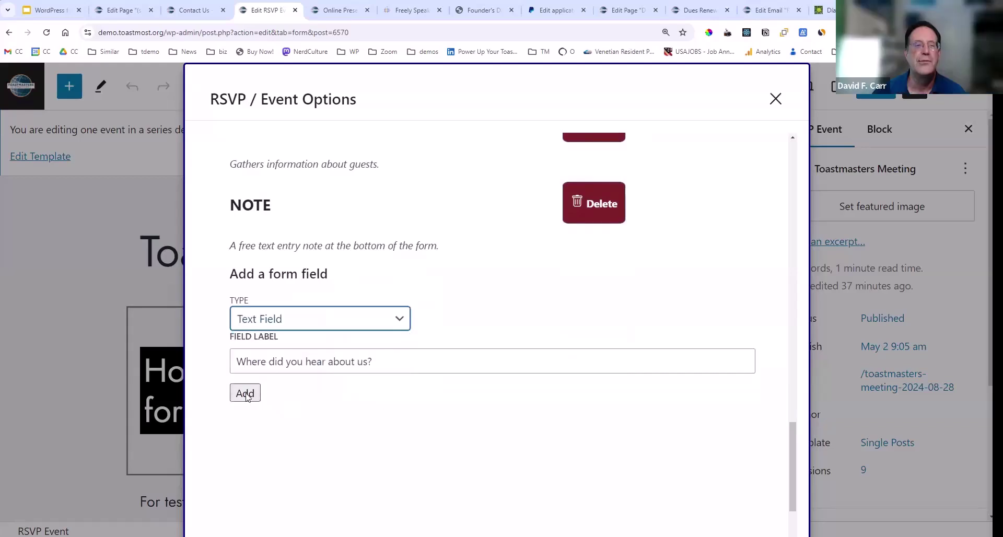
click(245, 393)
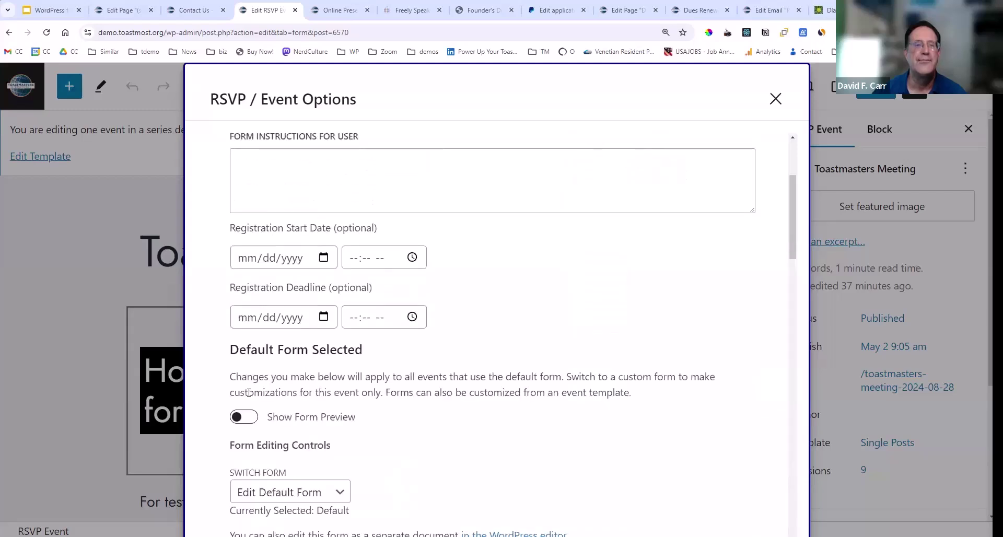
scroll(249, 394, down, 10)
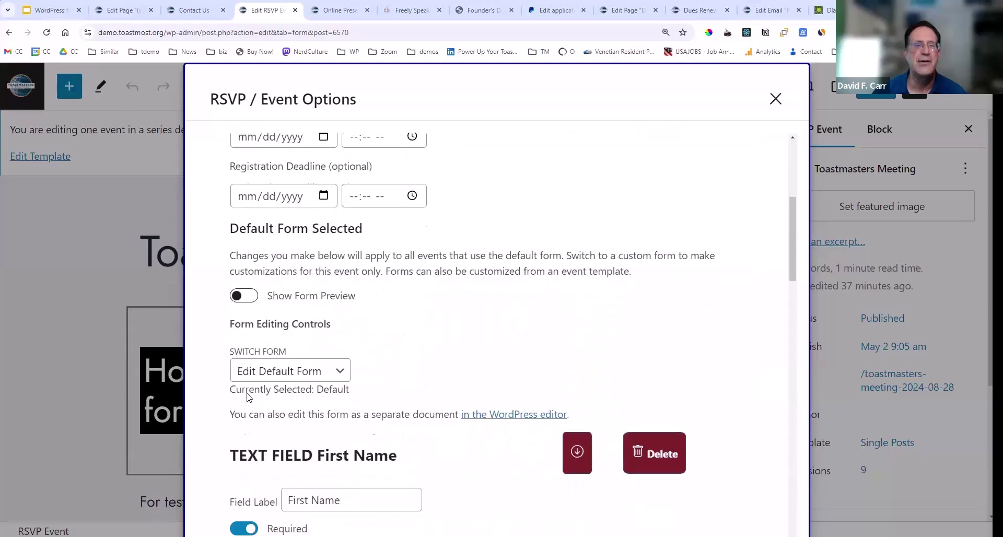
scroll(249, 397, down, 10)
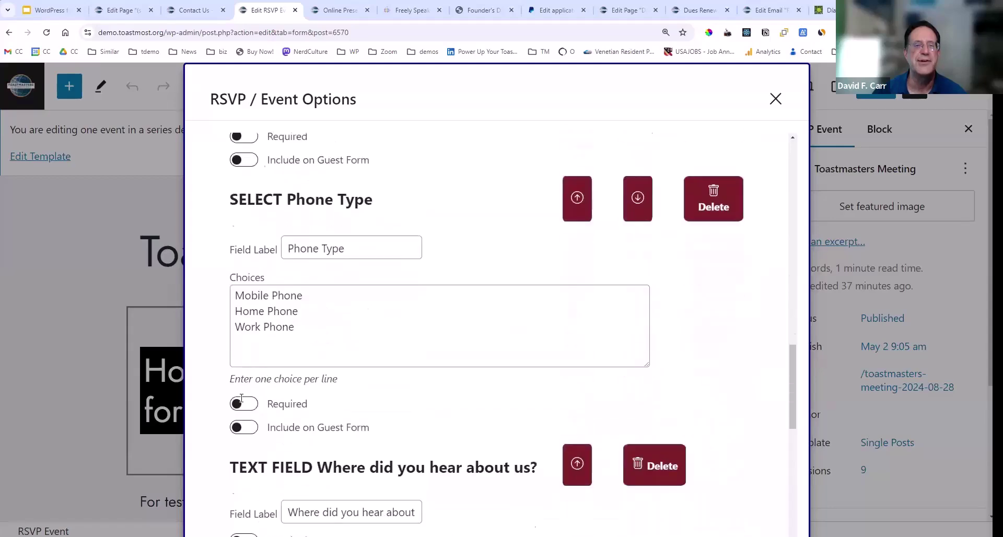
scroll(241, 401, down, 6)
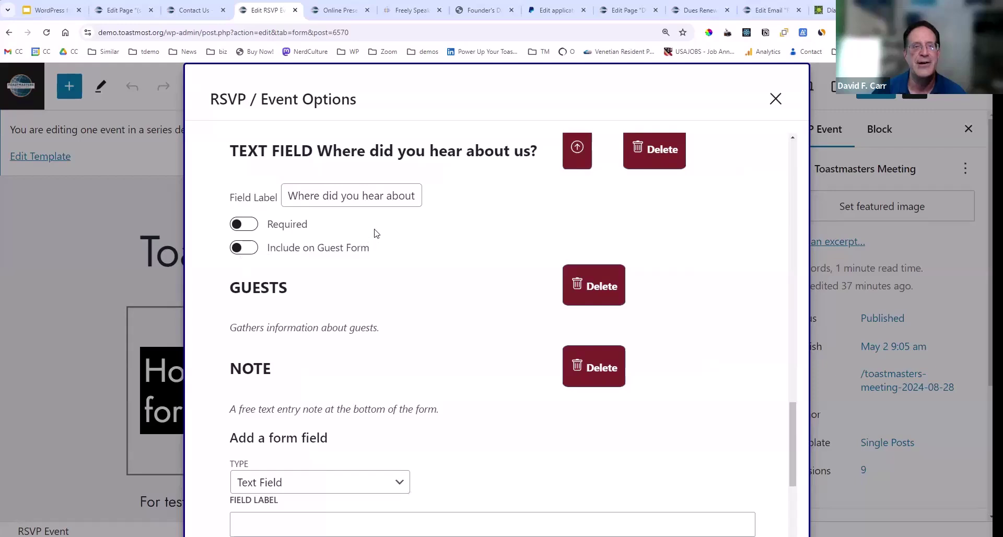
Start a new Radio Buttons (Multiple Choice) form field labelled "How much Toastmasters Experience Do You Have"
scroll(359, 242, down, 5)
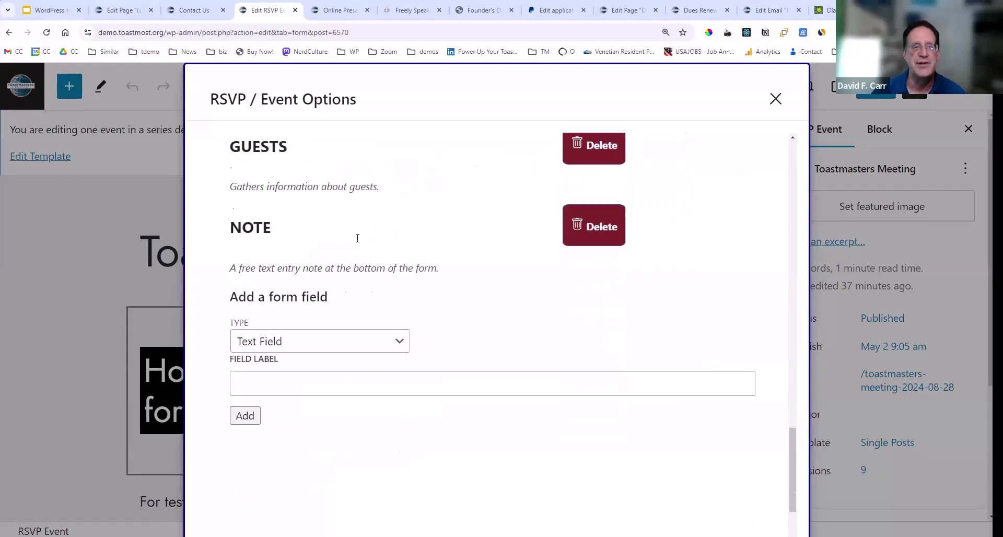
click(327, 169)
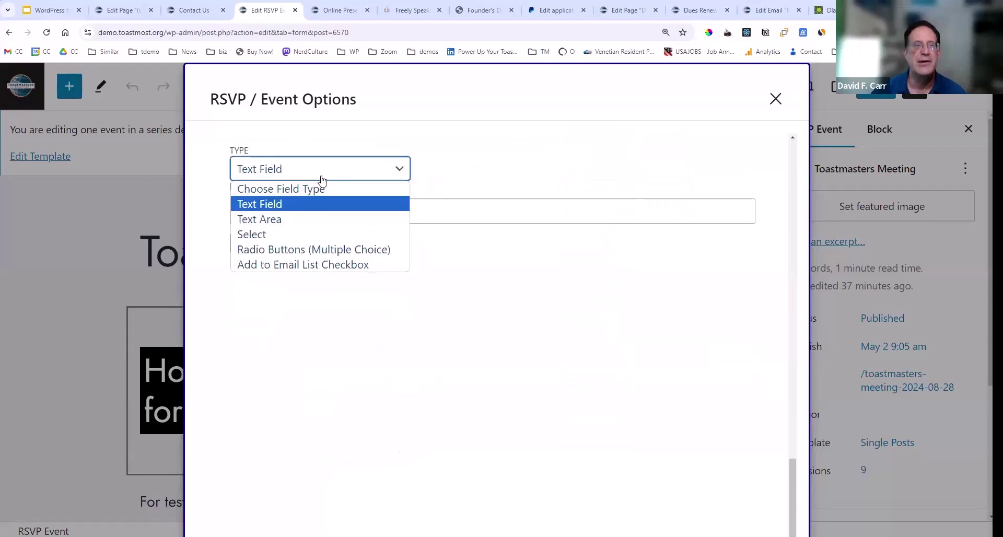
click(284, 250)
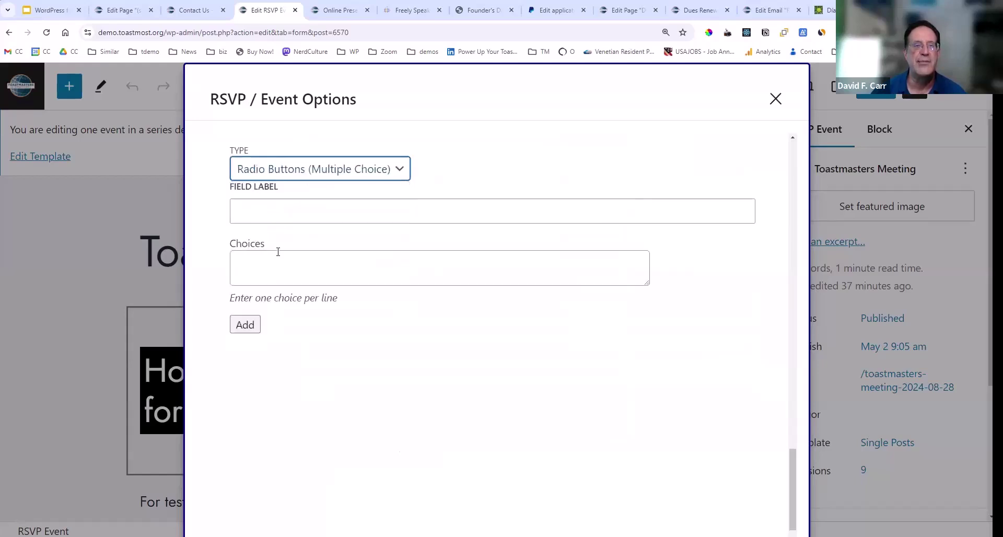
click(289, 216)
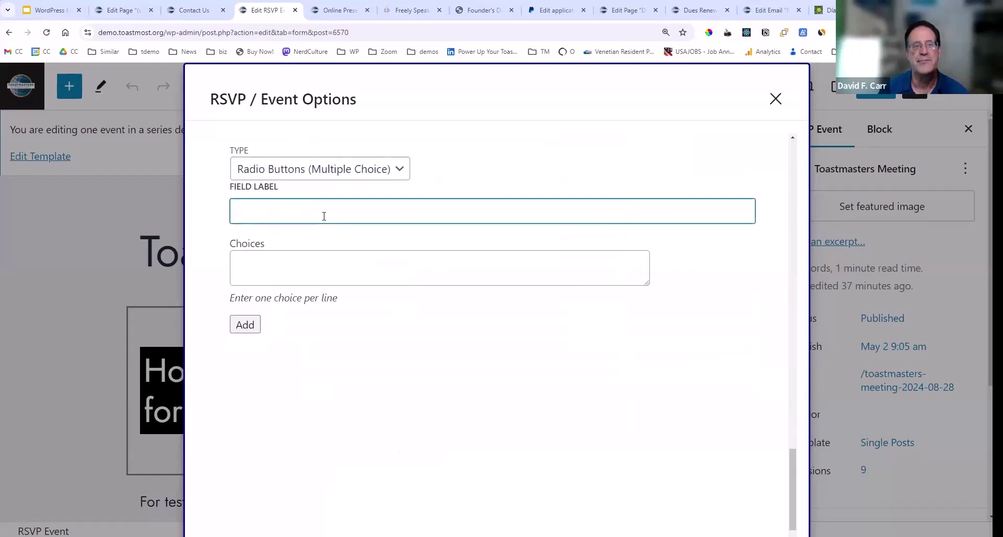
text(W)
key(BackSpace)
text(H)
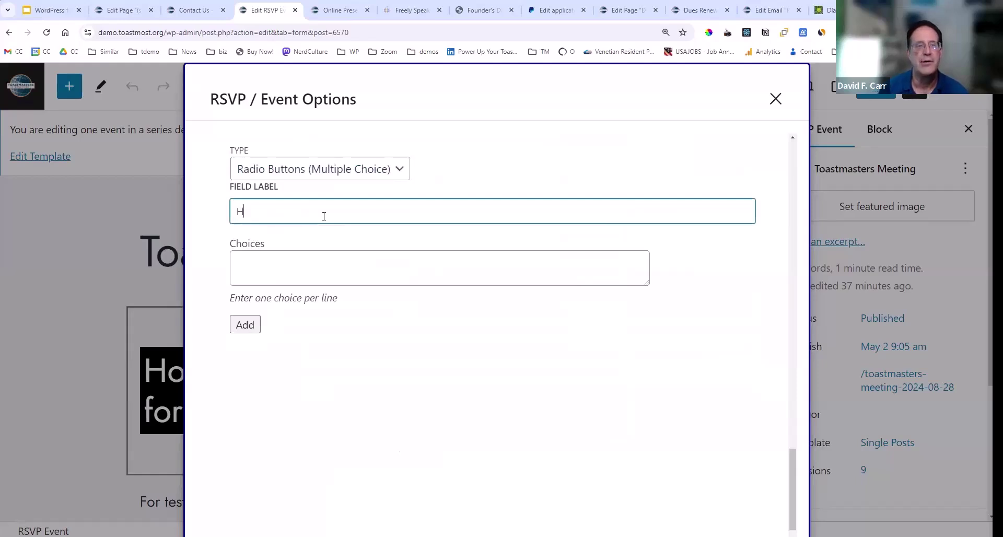
text(ow much Toas)
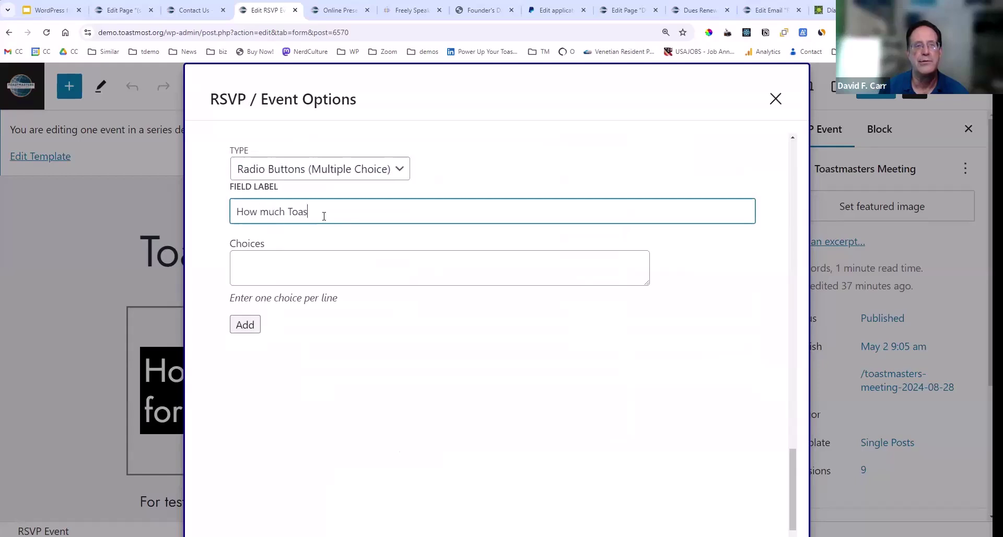
text(tmasters E)
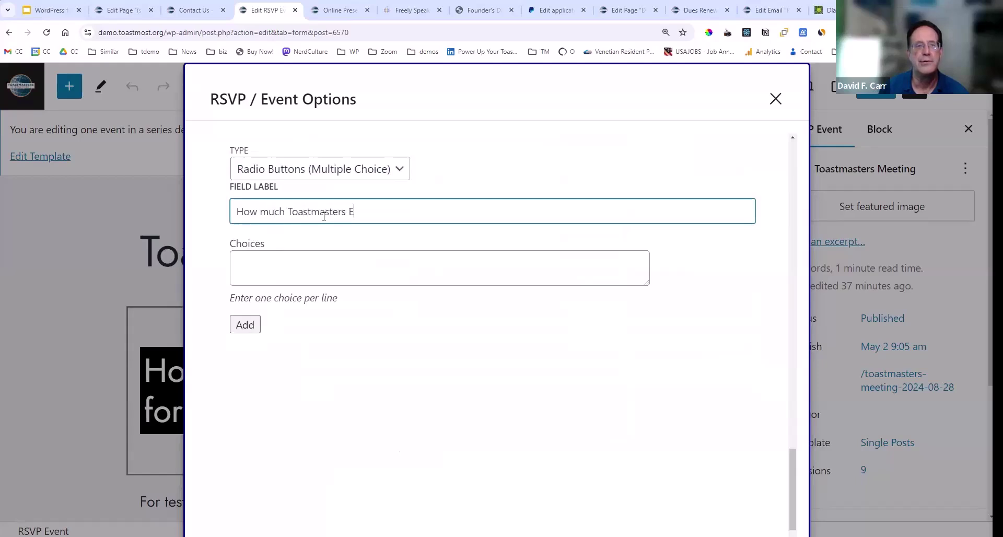
text(xperience do)
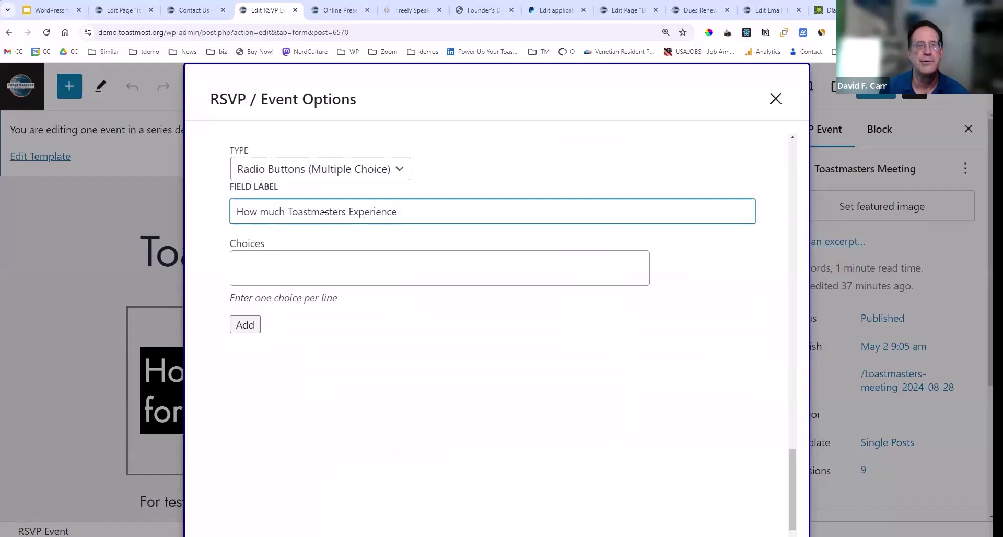
key(BackSpace)
key(BackSpace)
text(Do You Have)
key(Tab)
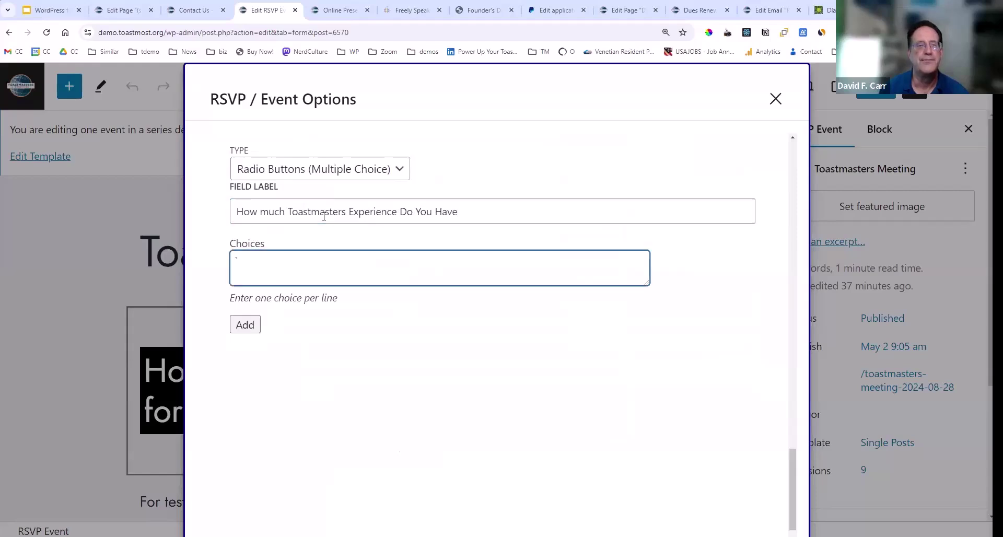
Enter the choices "None", "I have given a few speeches", "DTM" and "Godlike super being", and add the multiple-choice field to the form
text(None)
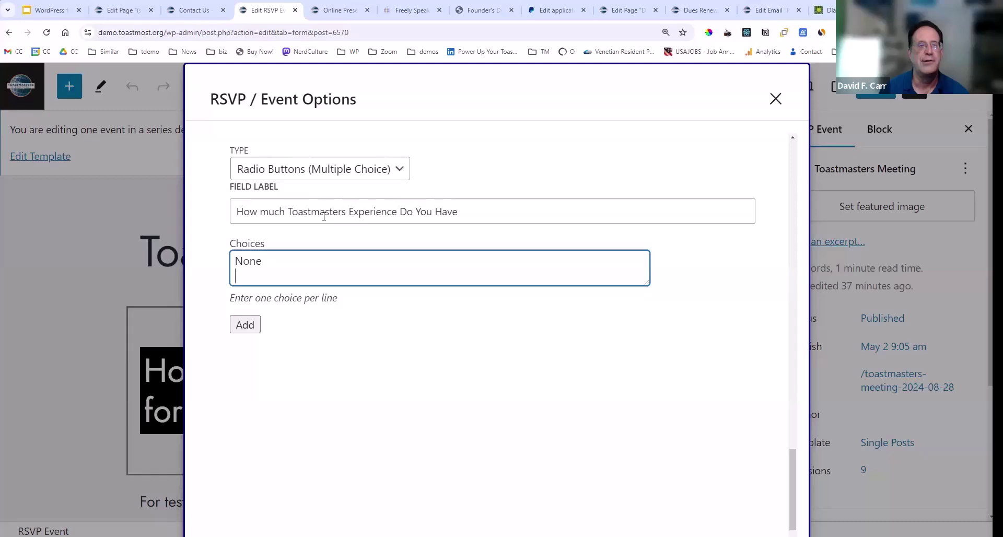
text(have giv)
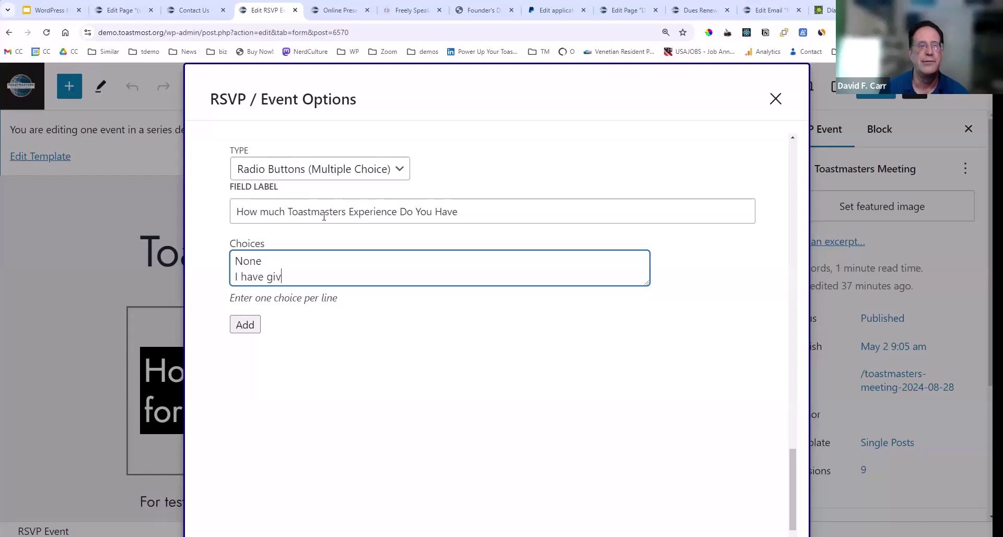
text(en a few speeches)
key(Return)
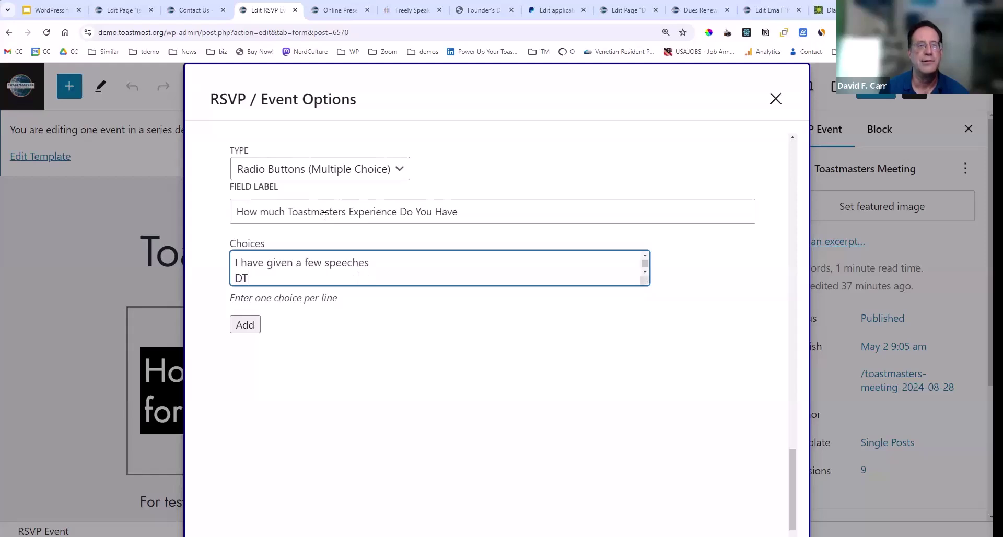
text(DTM)
key(Return)
text(Godl)
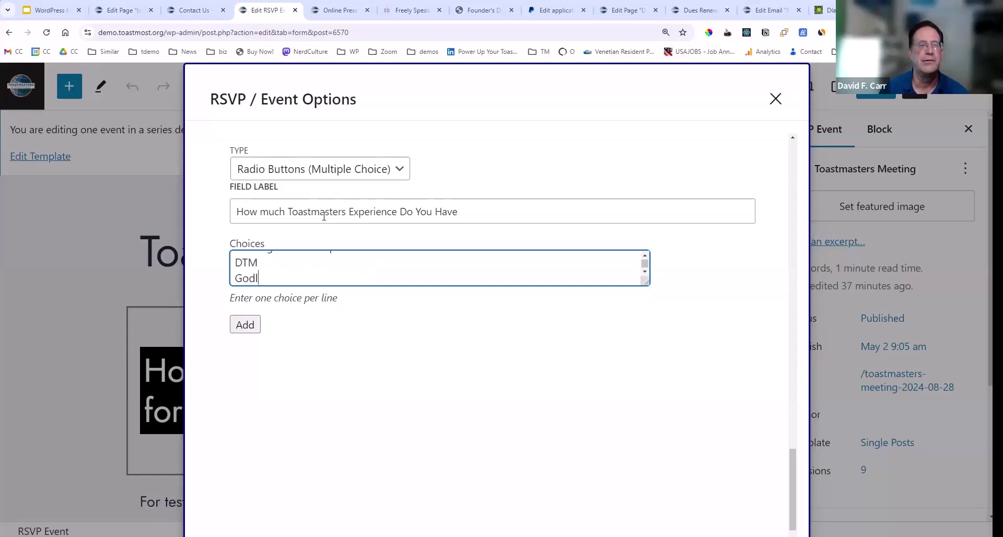
text(ike super being)
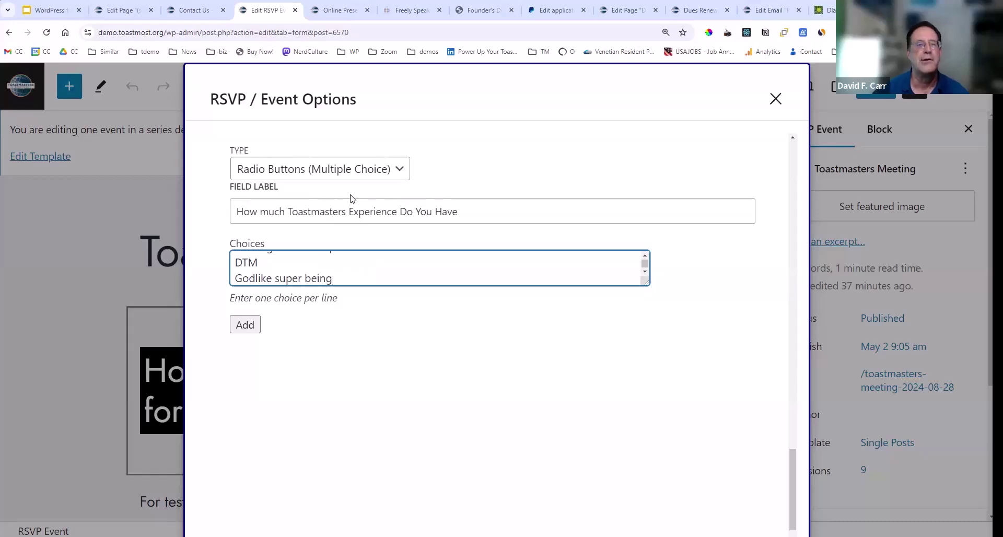
click(249, 328)
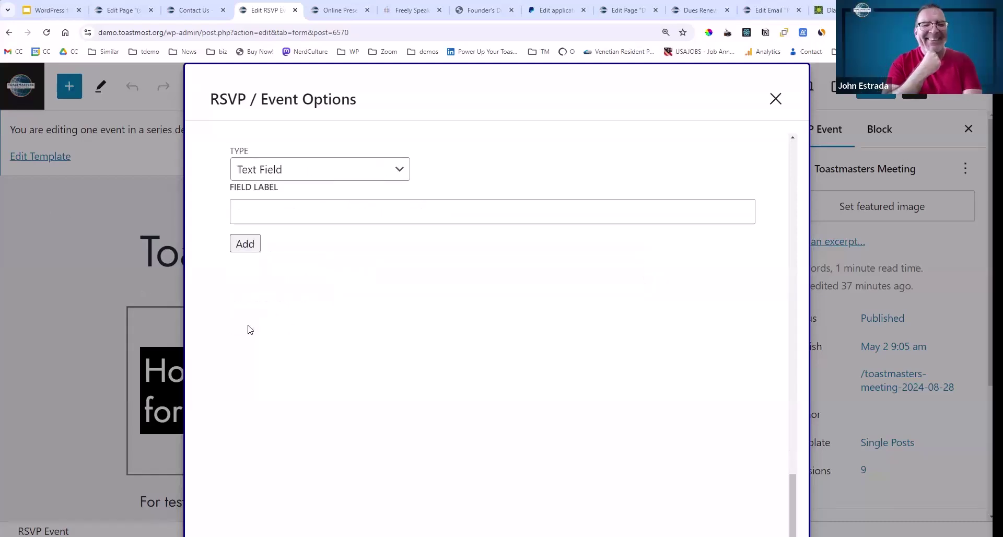
scroll(249, 329, up, 8)
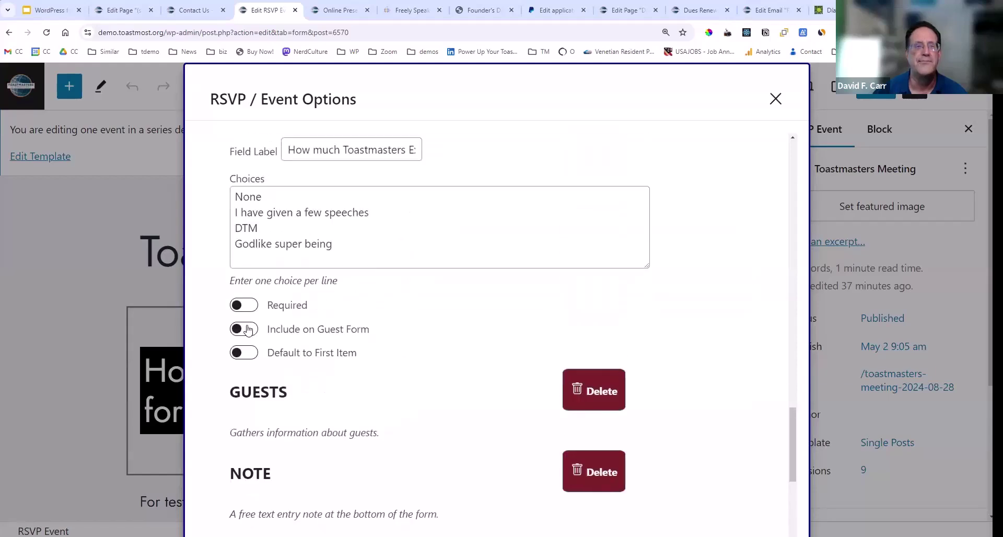
scroll(248, 329, up, 3)
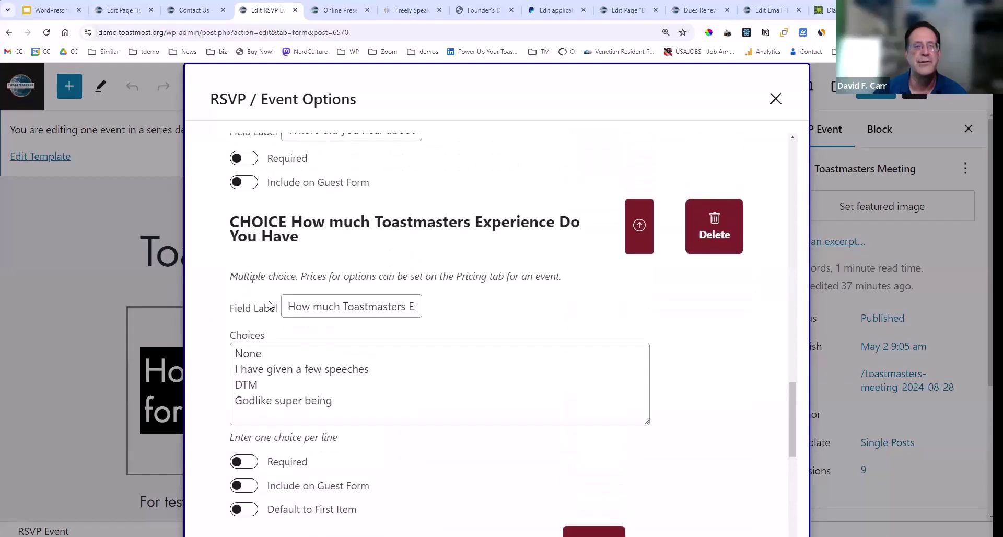
click(286, 384)
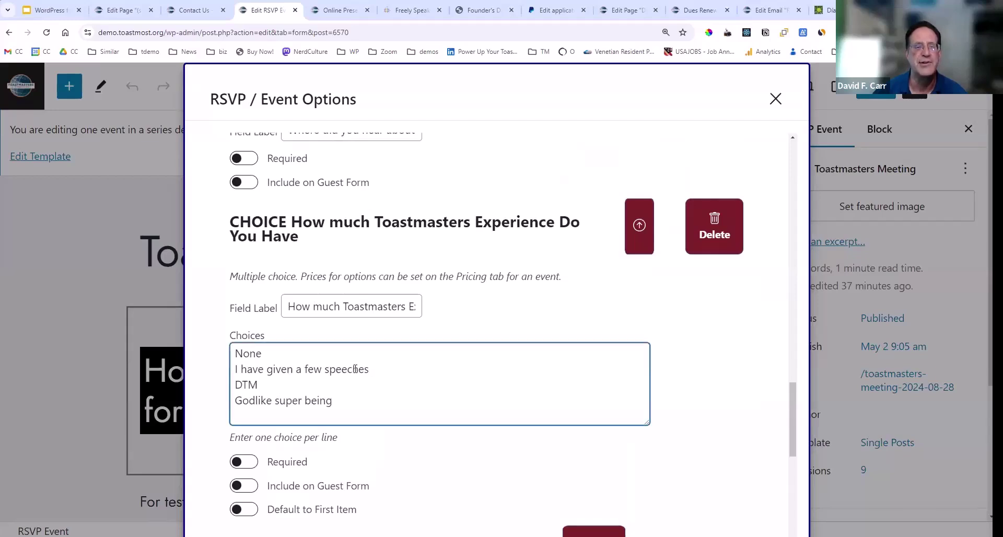
Start another new form field of type Select labelled "How did we get your attention?"
scroll(356, 369, down, 10)
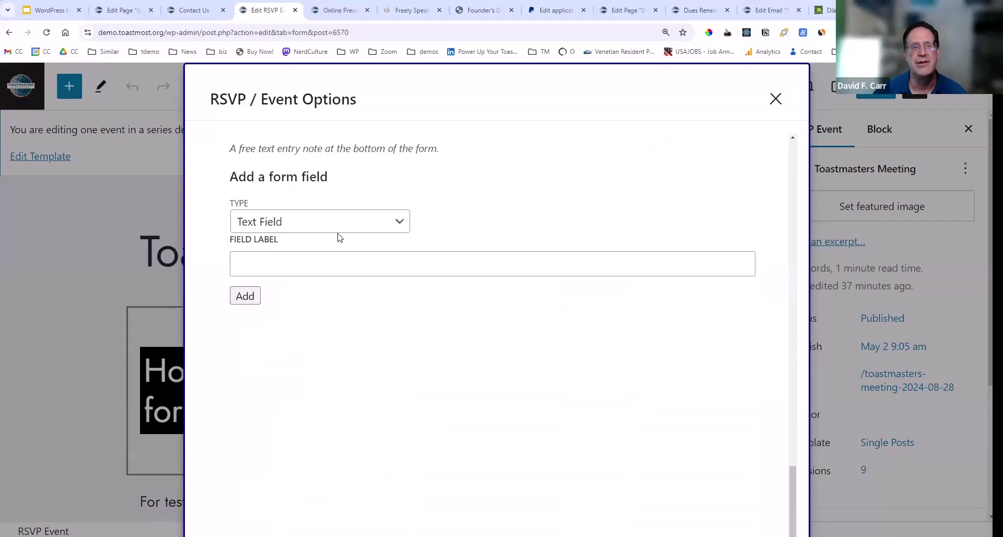
click(337, 230)
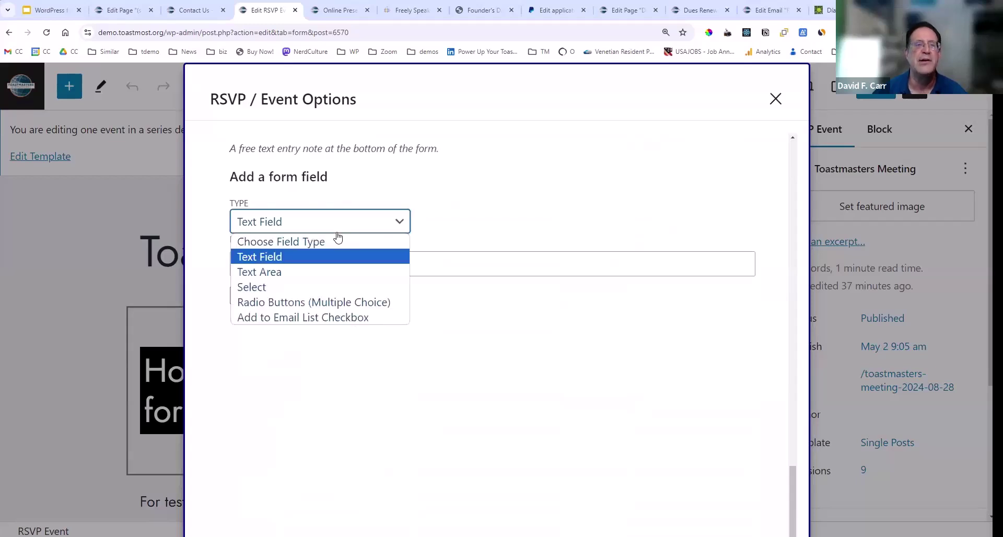
click(320, 287)
click(286, 265)
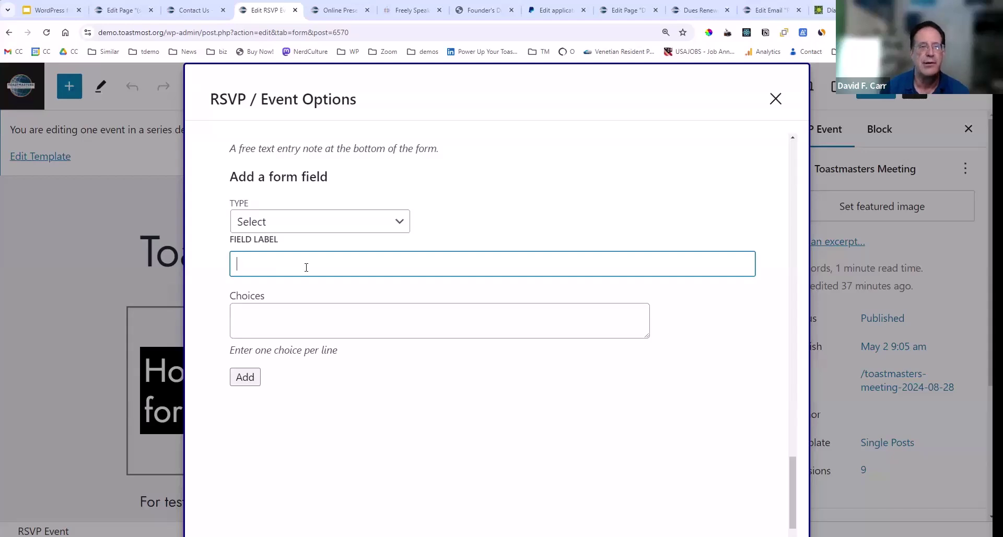
text(ow did we get your attention?)
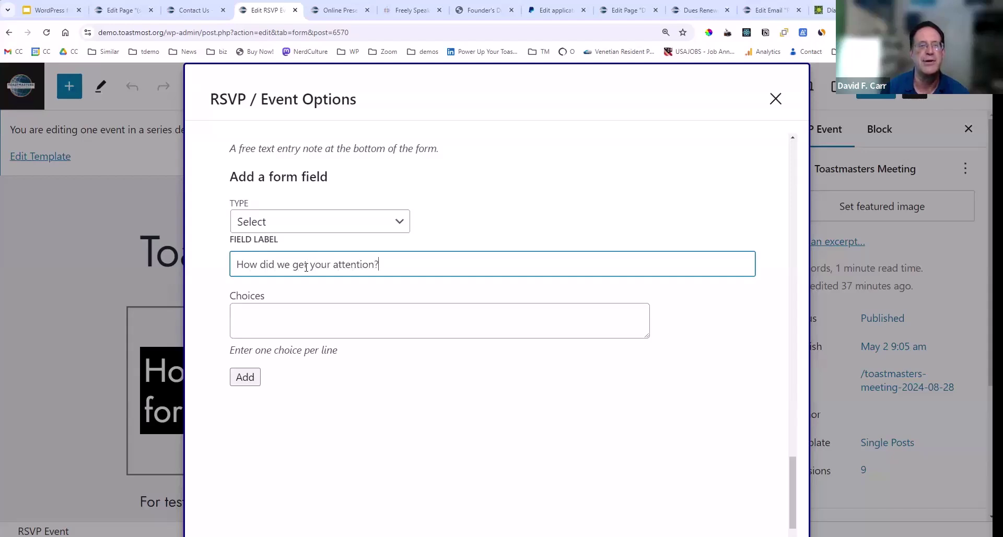
key(Tab)
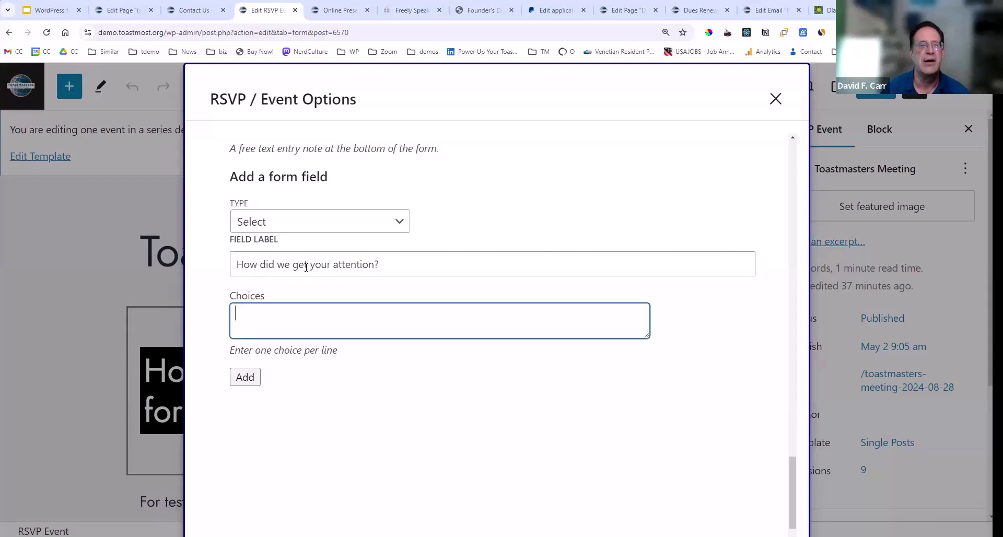
Enter the choices "Social media", "Newspaper listing", "Google" and "Friend", and add the select field to the form
text(Sociall)
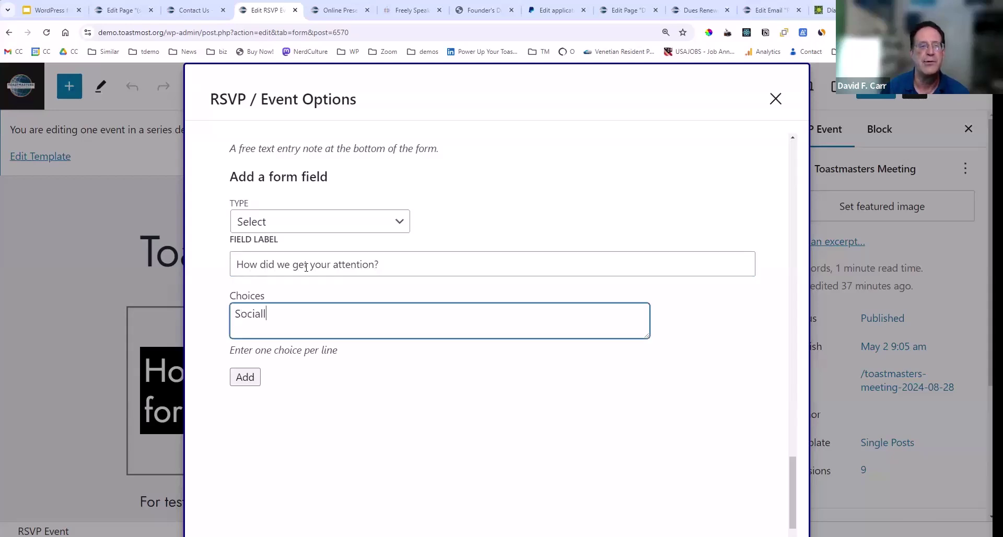
text(medi)
text(a Newpaper lis)
text(ting)
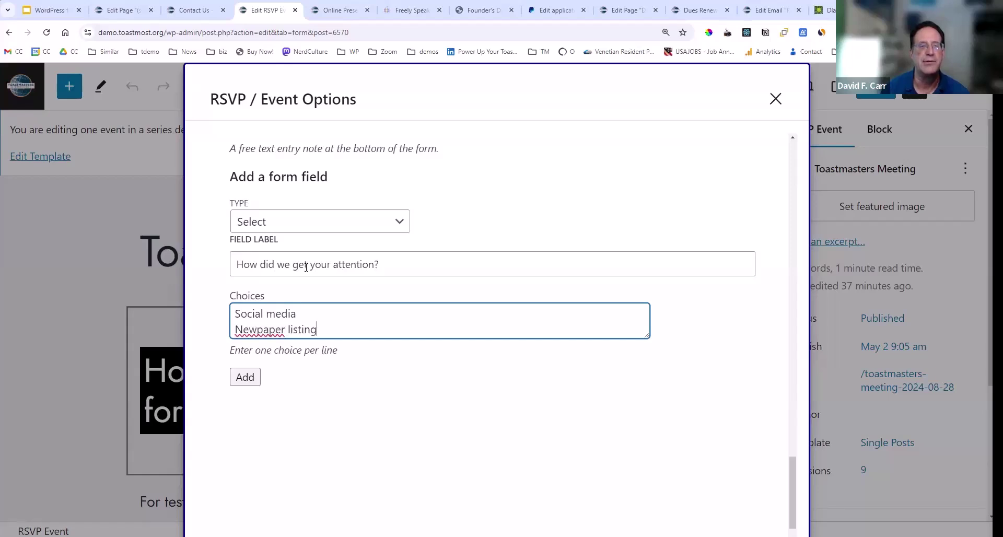
key(Return)
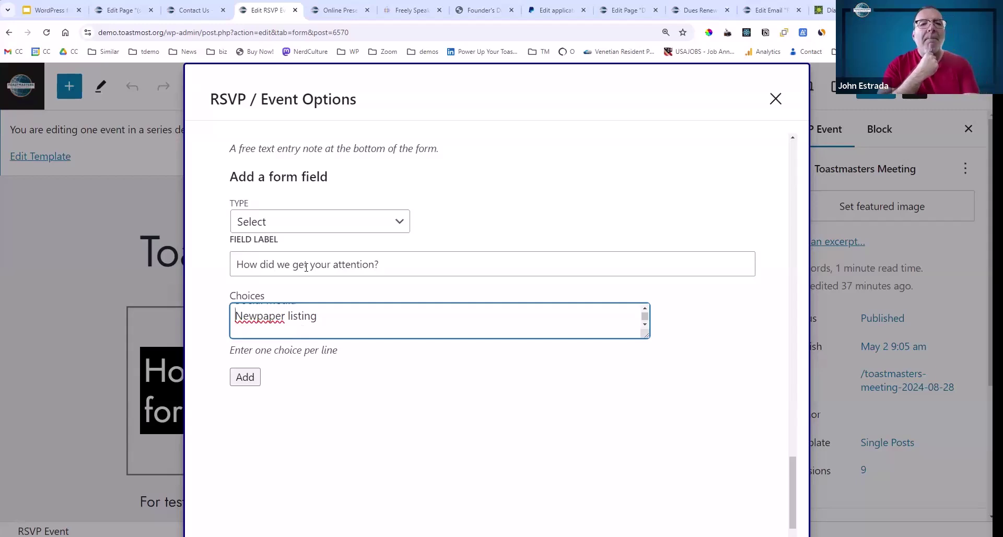
text(s)
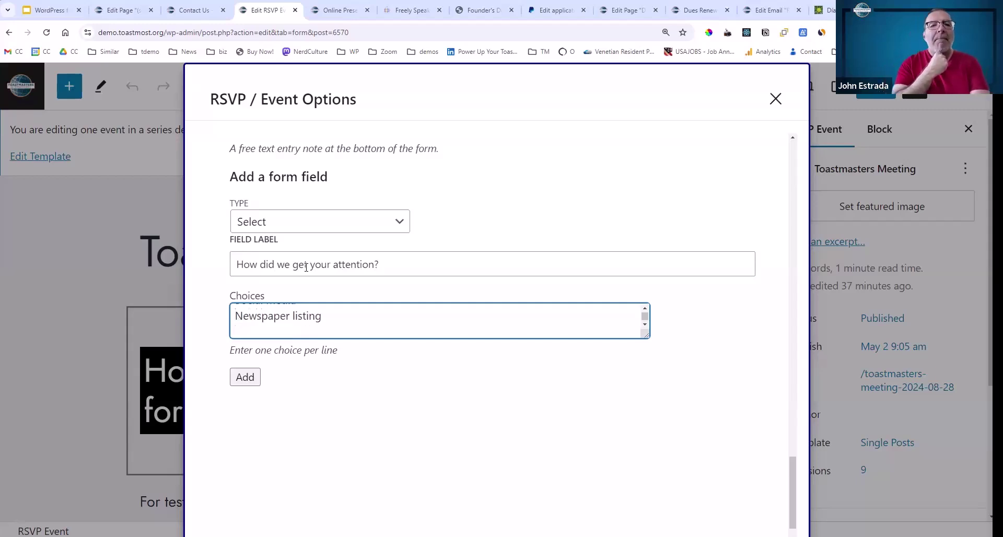
key(Down)
text(Google)
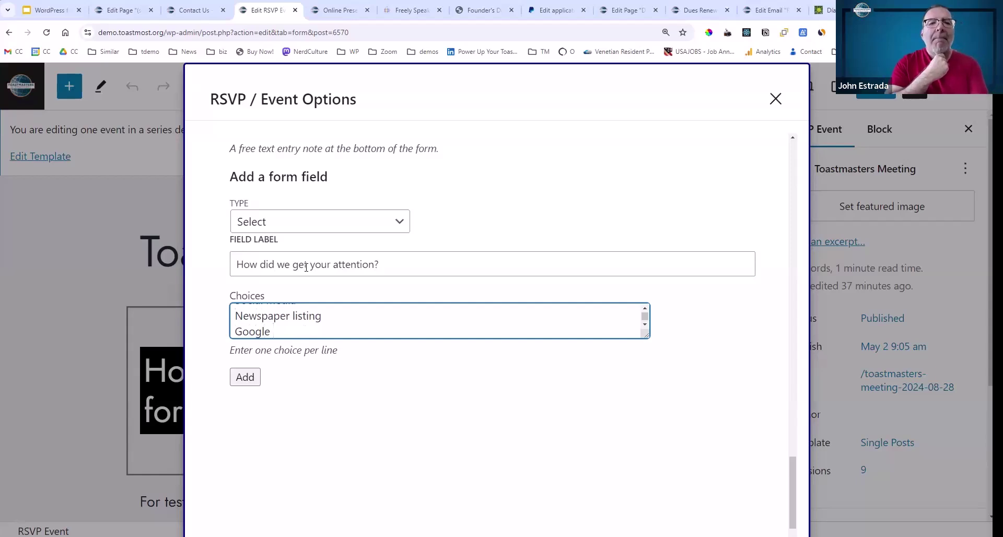
key(Return)
text(Fri8)
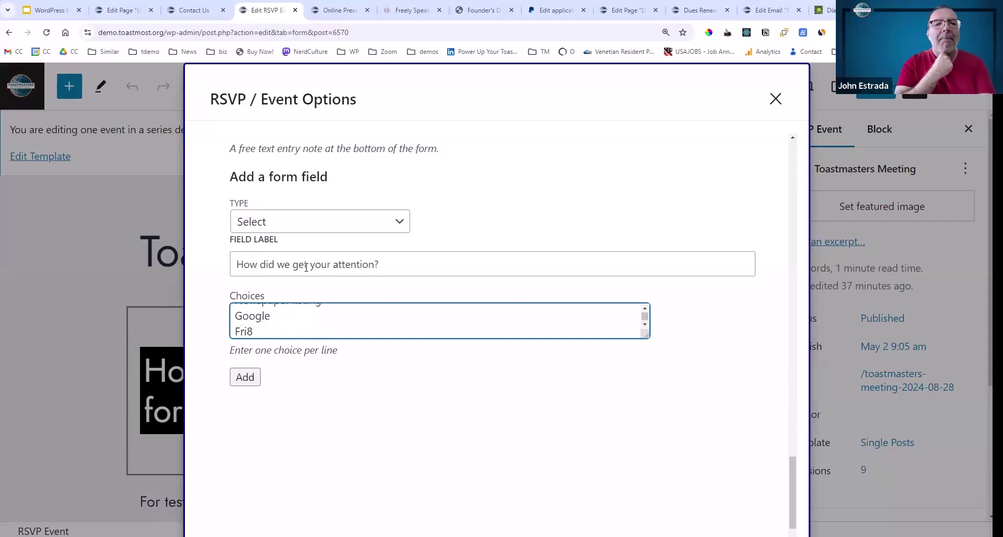
key(BackSpace)
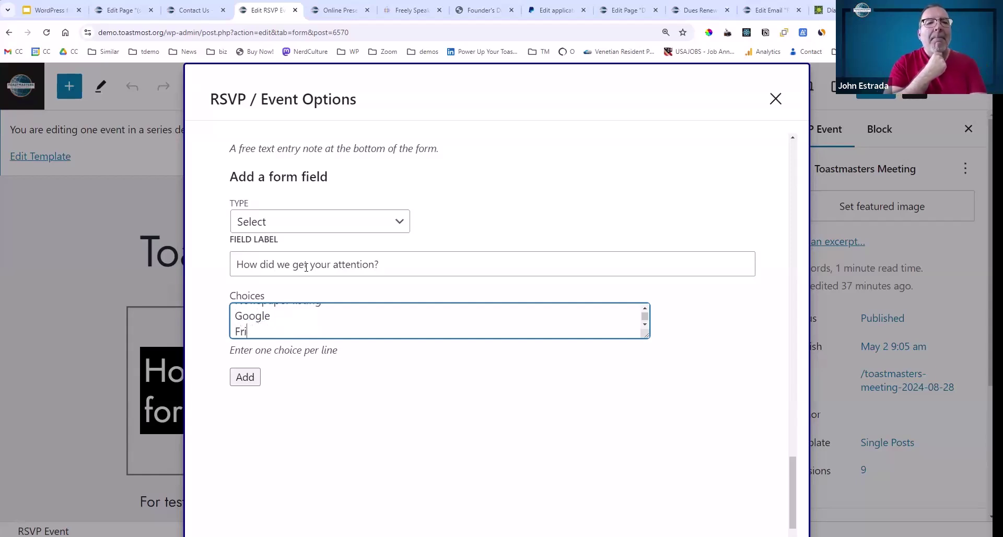
text(end)
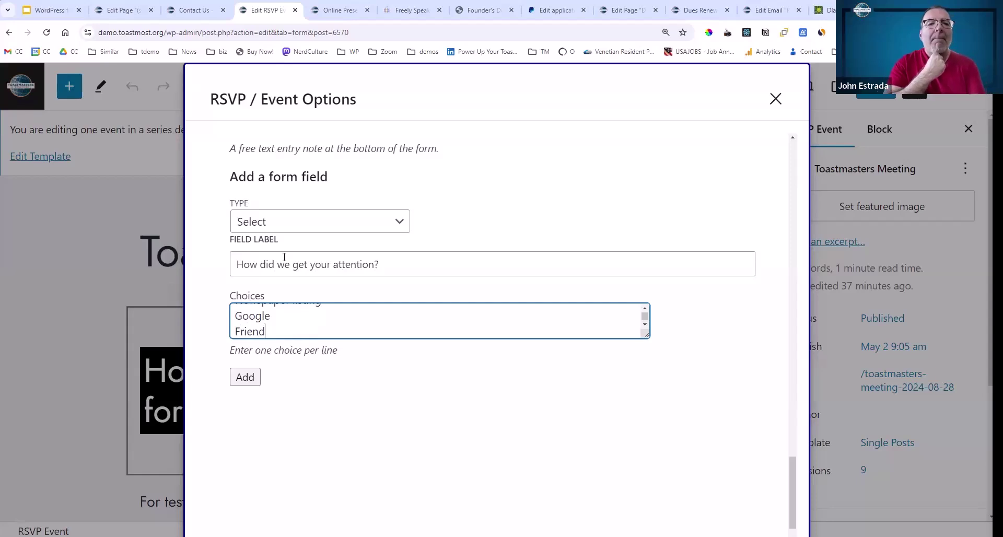
click(248, 377)
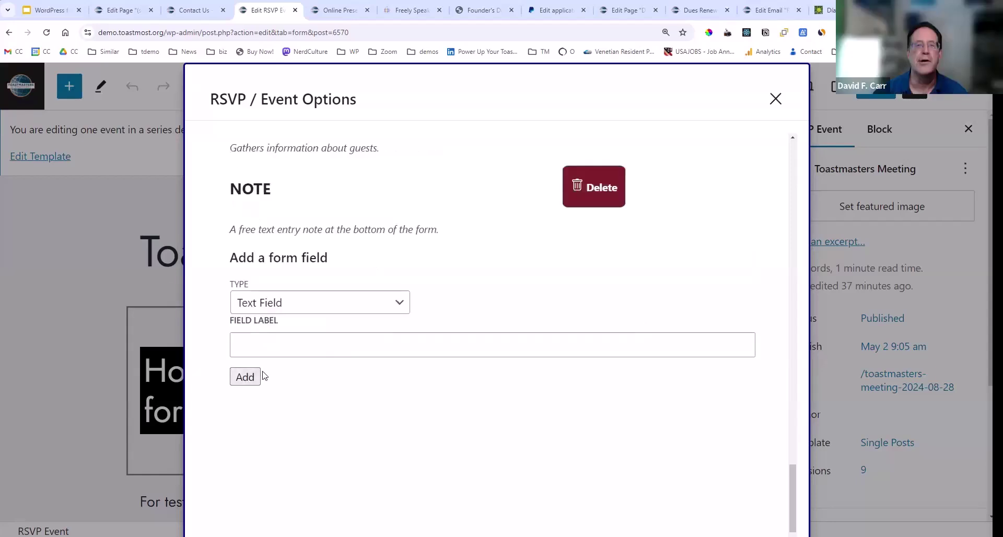
Review the added select field's choices and close the RSVP / Event Options dialog
scroll(244, 375, up, 8)
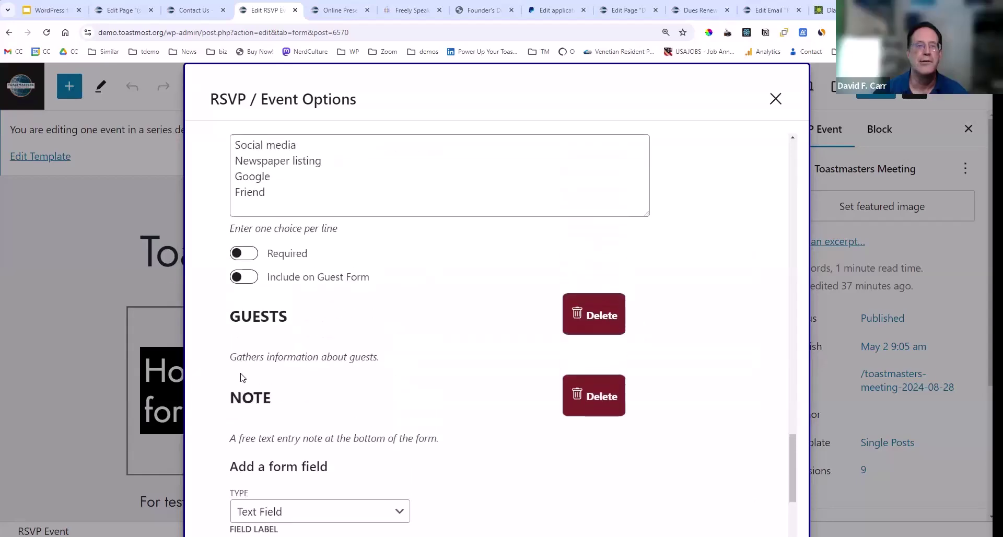
click(364, 356)
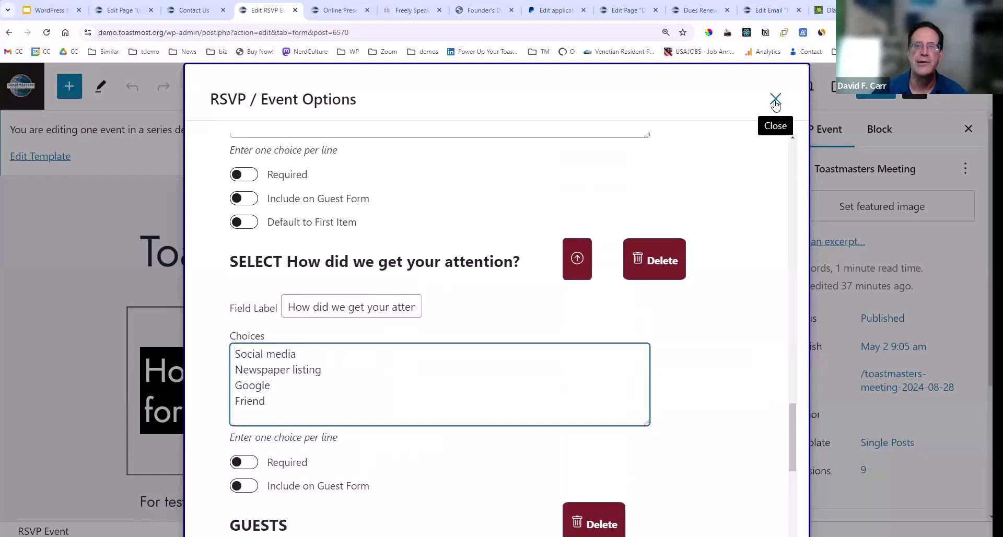
click(775, 99)
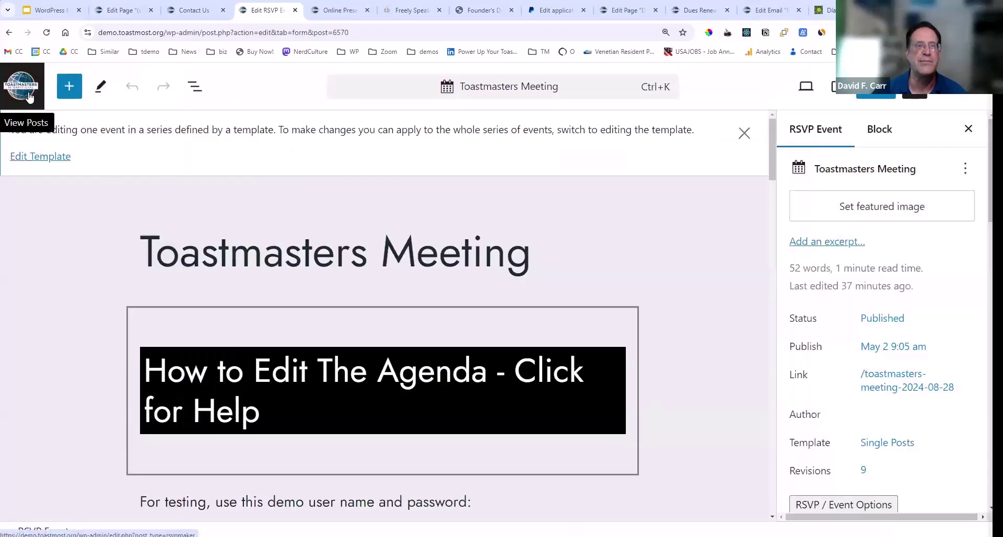
Open the event's public page and examine its registration status and RSVP section
click(907, 395)
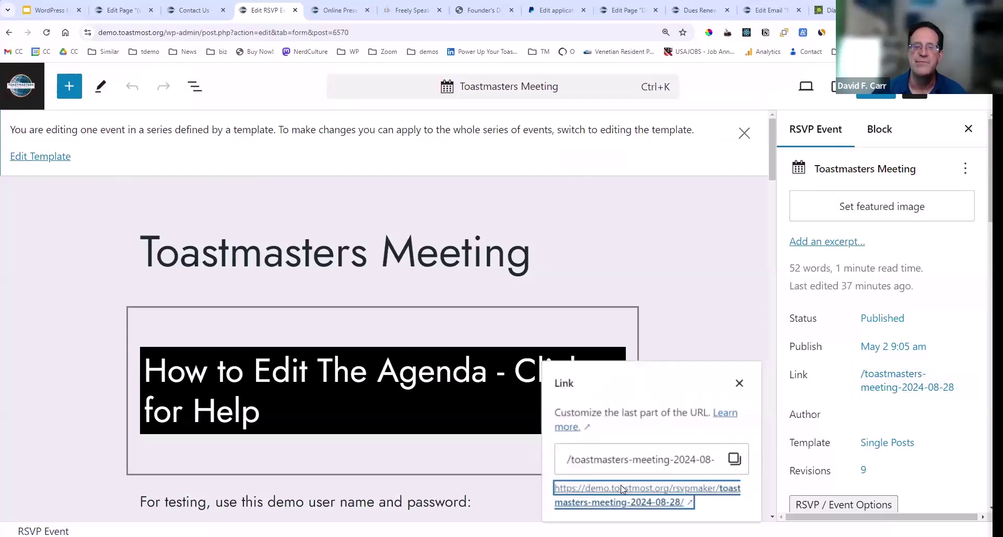
click(623, 489)
scroll(655, 450, down, 5)
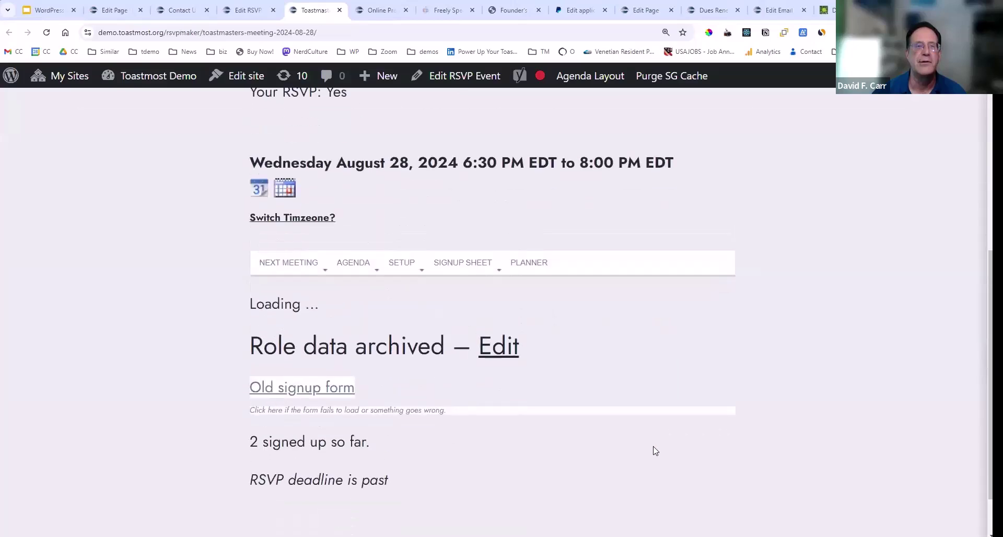
scroll(739, 416, down, 5)
scroll(741, 418, down, 20)
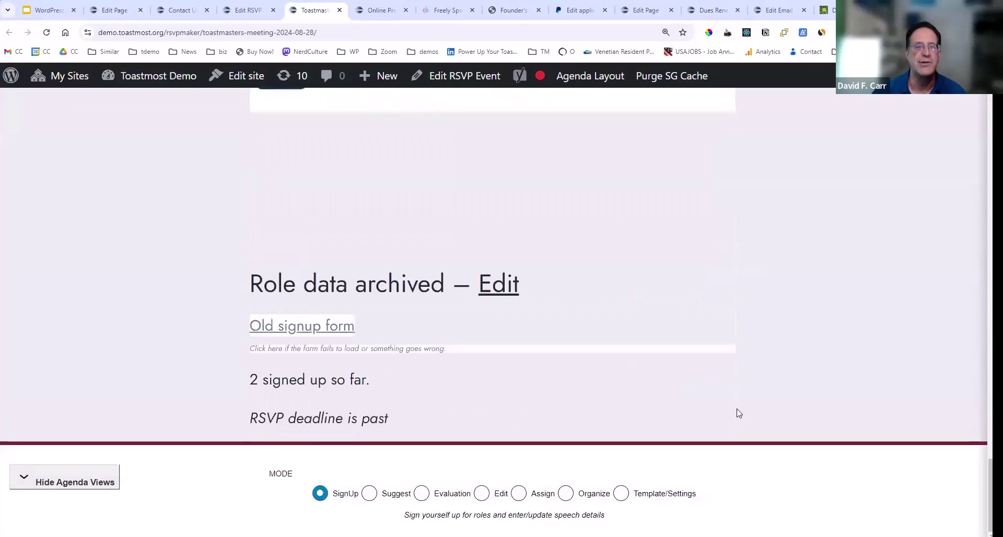
scroll(735, 412, up, 3)
scroll(732, 416, down, 3)
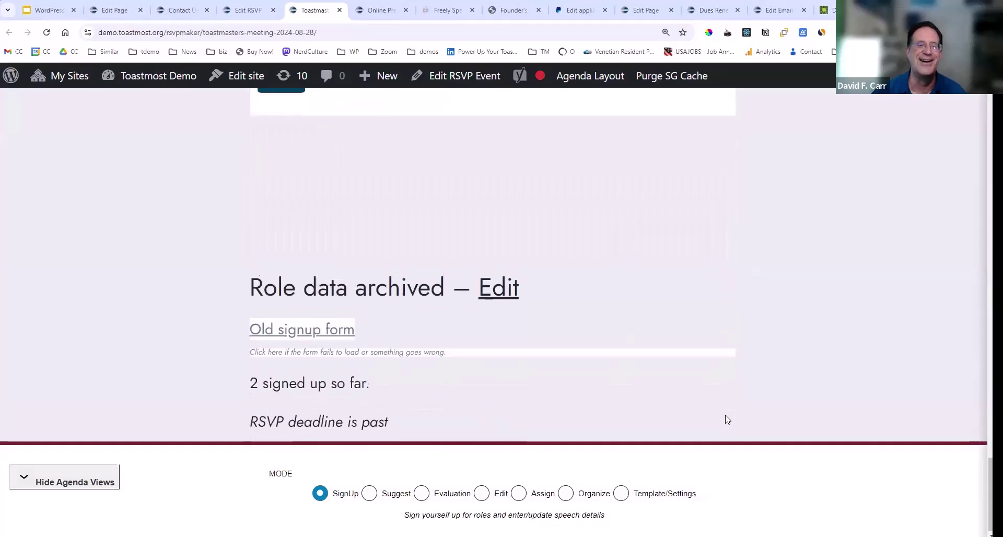
scroll(729, 417, up, 15)
scroll(728, 419, up, 20)
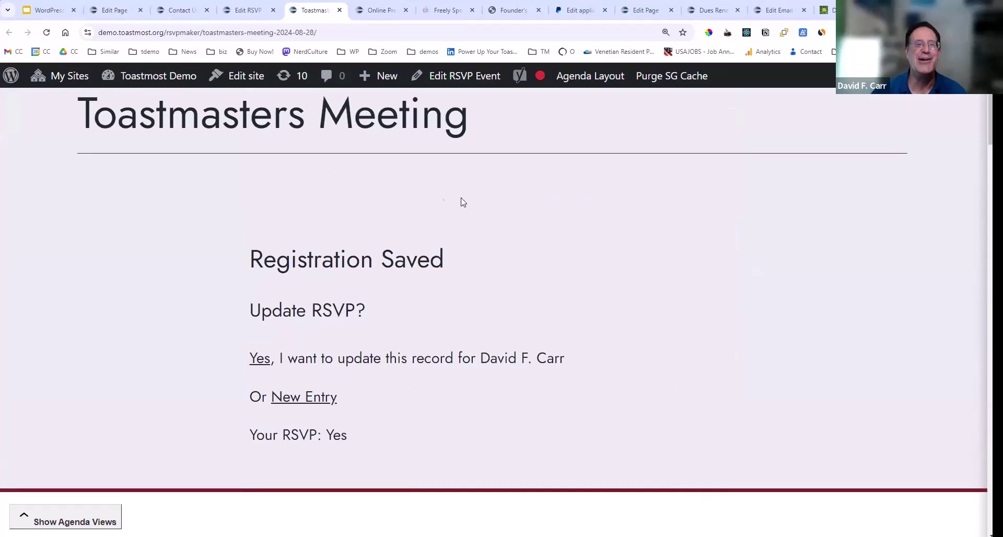
Edit the RSVP event, change its start date to August 30, 2024, and update the post
click(443, 78)
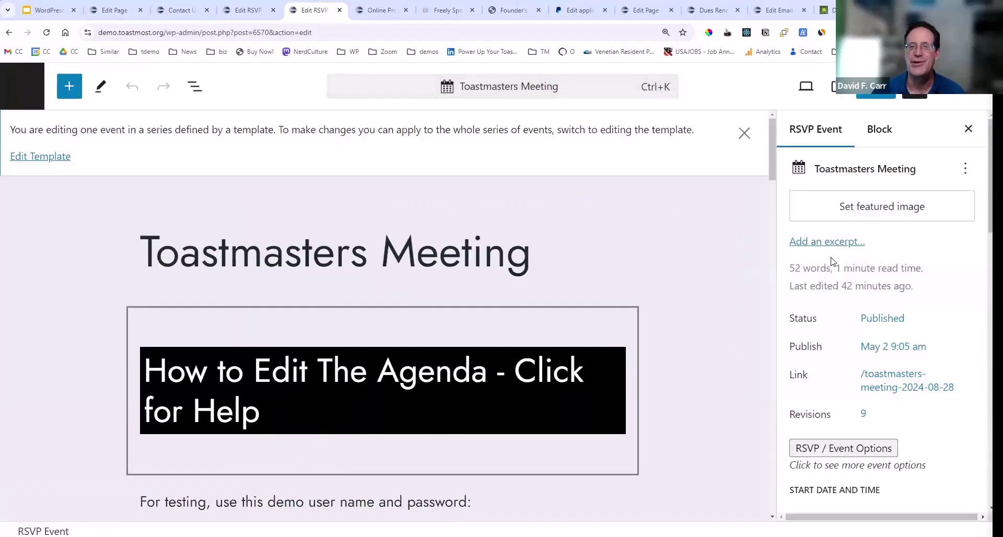
scroll(830, 258, down, 4)
scroll(830, 257, down, 7)
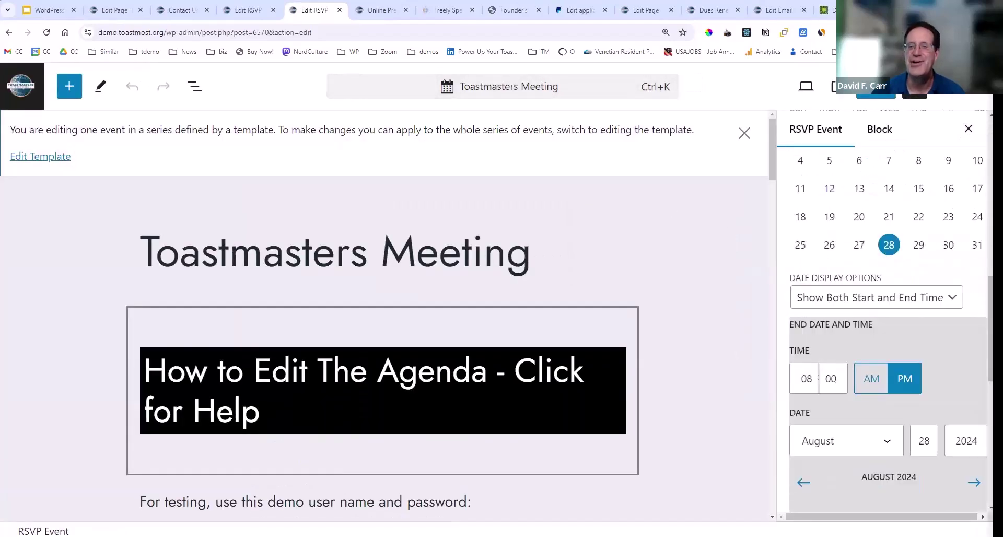
click(948, 244)
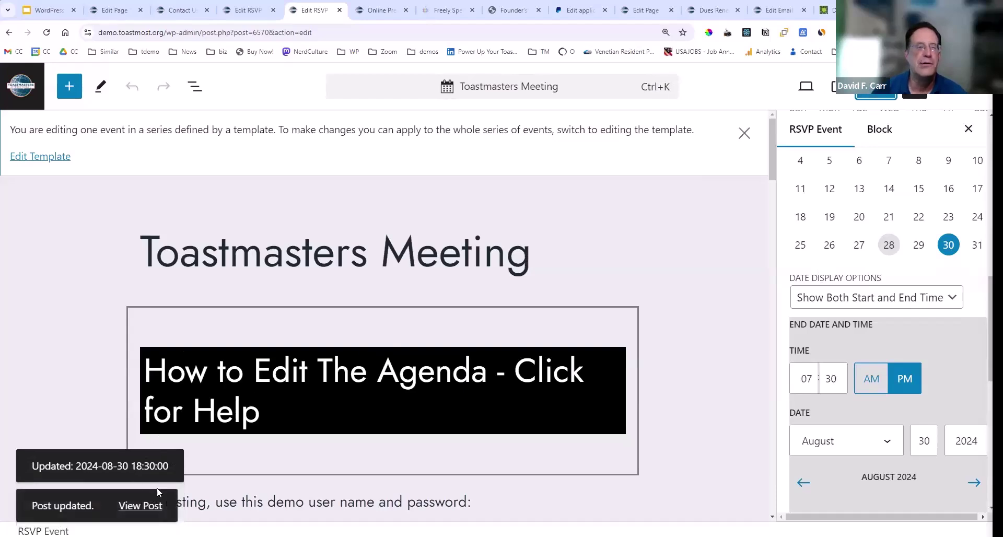
View the updated event page and examine the custom text, multiple-choice and select fields on its RSVP form
click(140, 505)
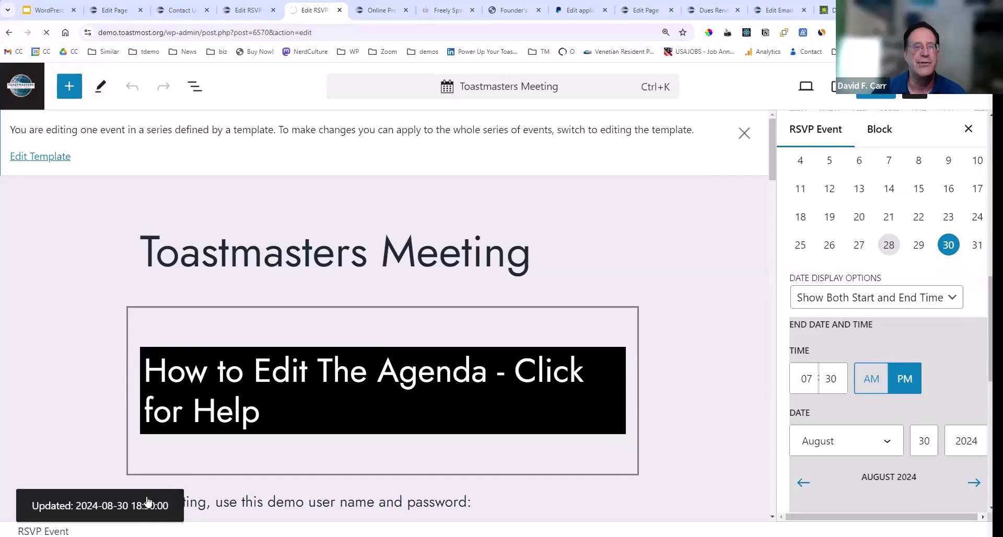
scroll(168, 437, down, 3)
scroll(169, 436, down, 7)
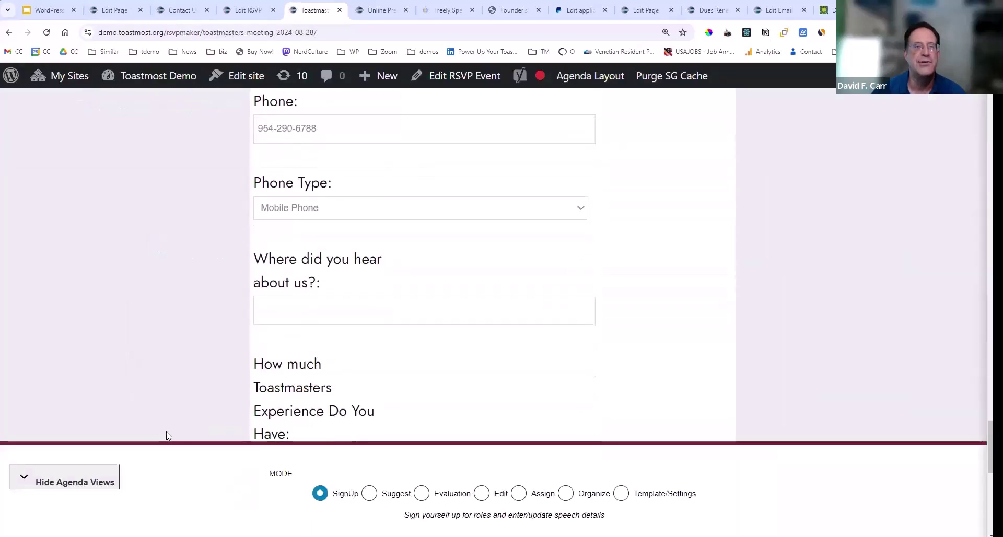
scroll(165, 435, down, 4)
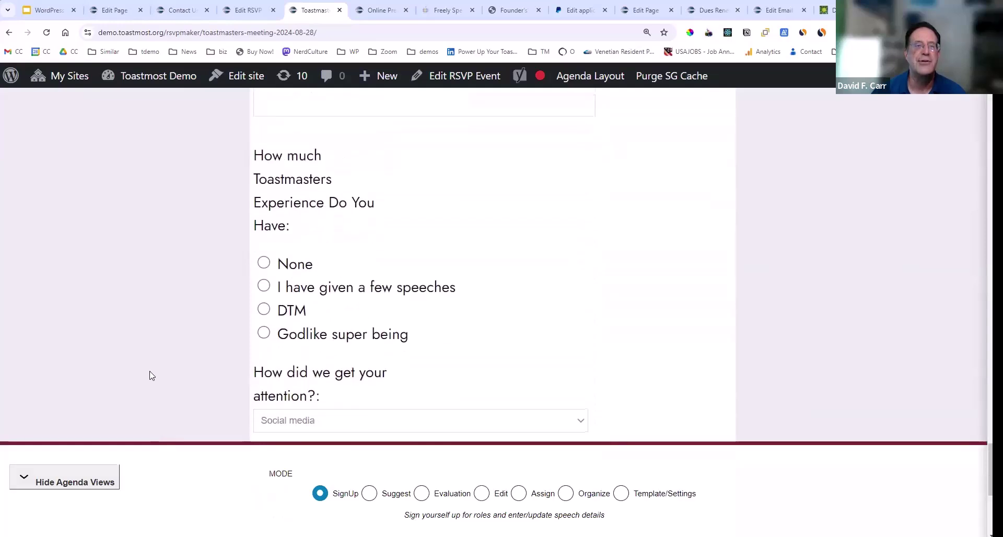
scroll(150, 376, up, 2)
click(419, 210)
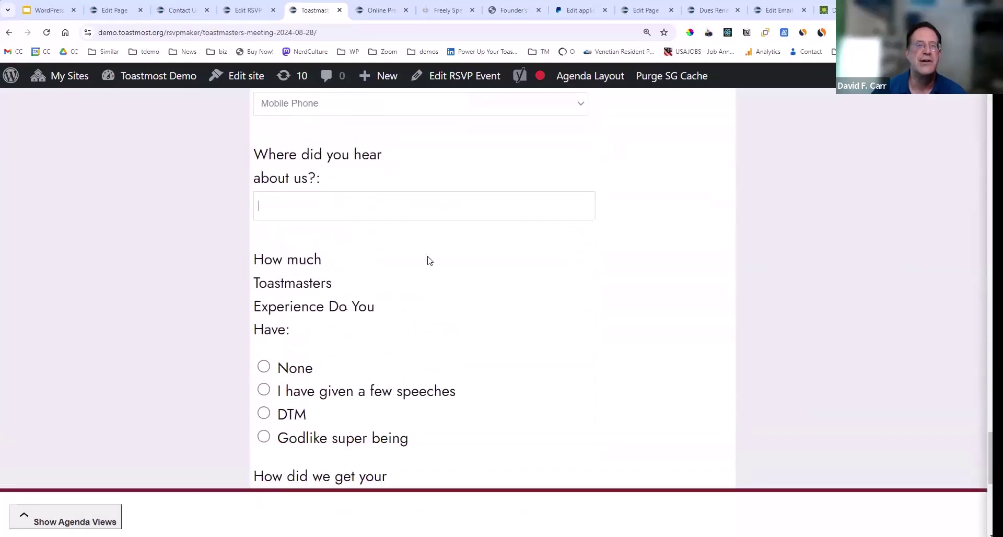
scroll(433, 272, down, 4)
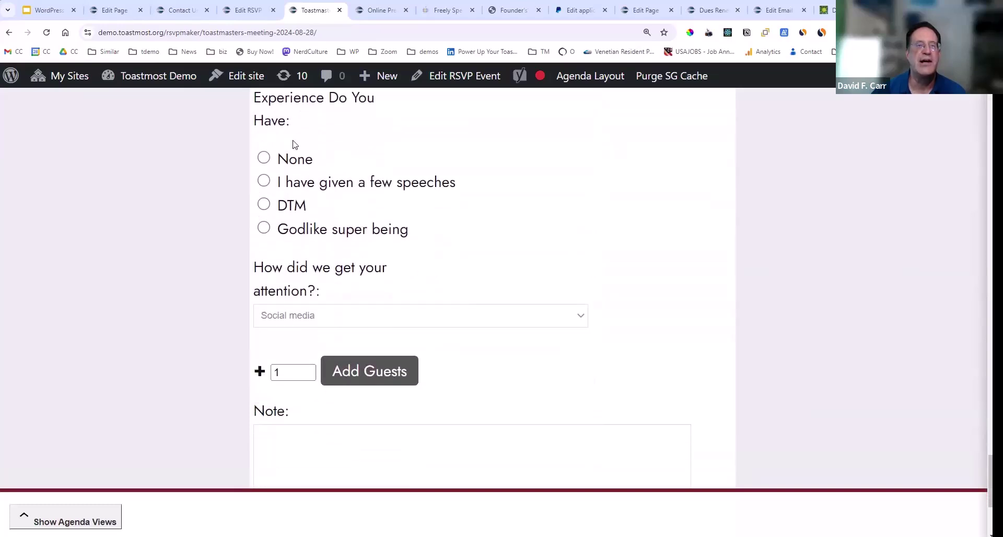
Choose "Godlike super being" for Toastmasters experience and "Newspaper listing" for how the club got your attention
click(265, 230)
click(336, 320)
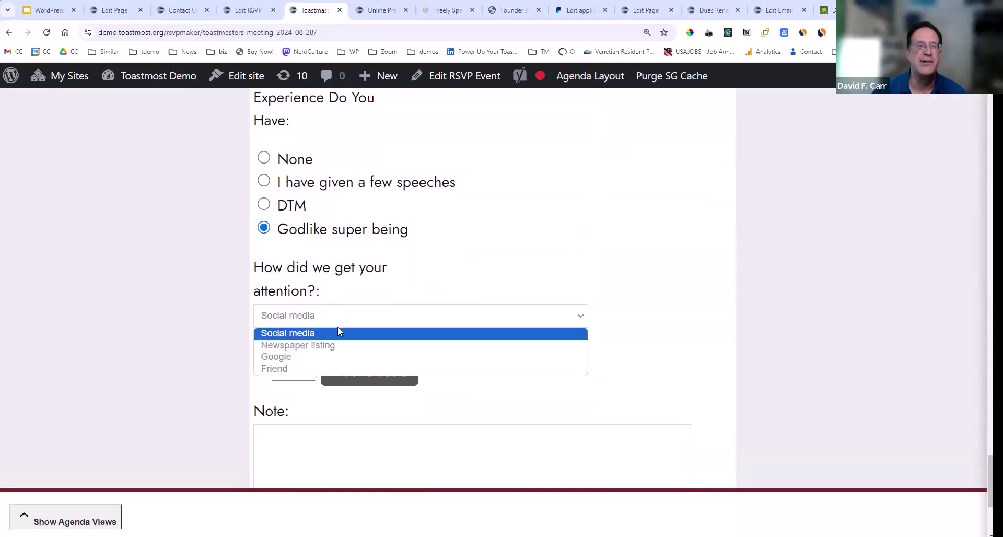
click(338, 346)
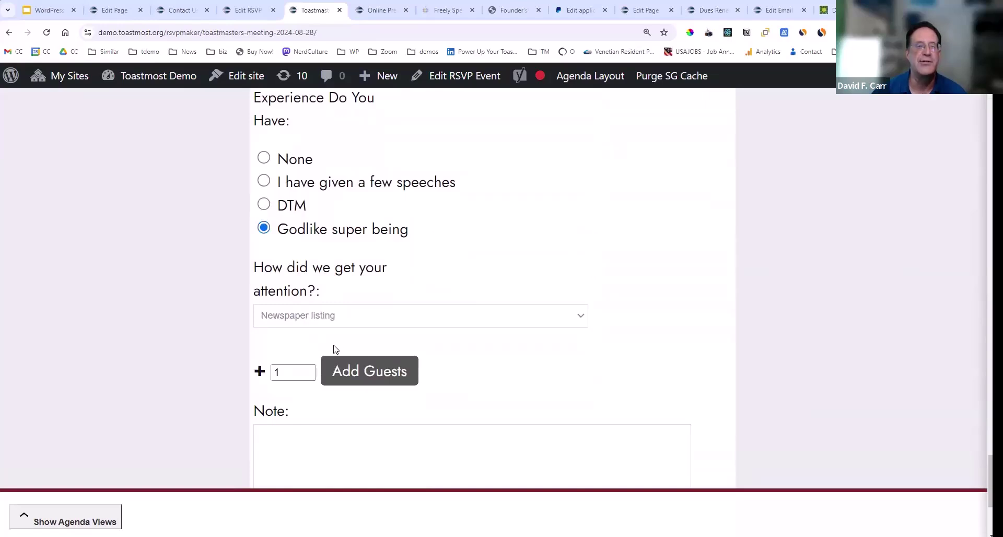
Add one guest to the RSVP and replace the placeholder first name with the guest's first name
click(369, 371)
scroll(355, 360, down, 3)
click(324, 275)
drag(325, 275, 242, 282)
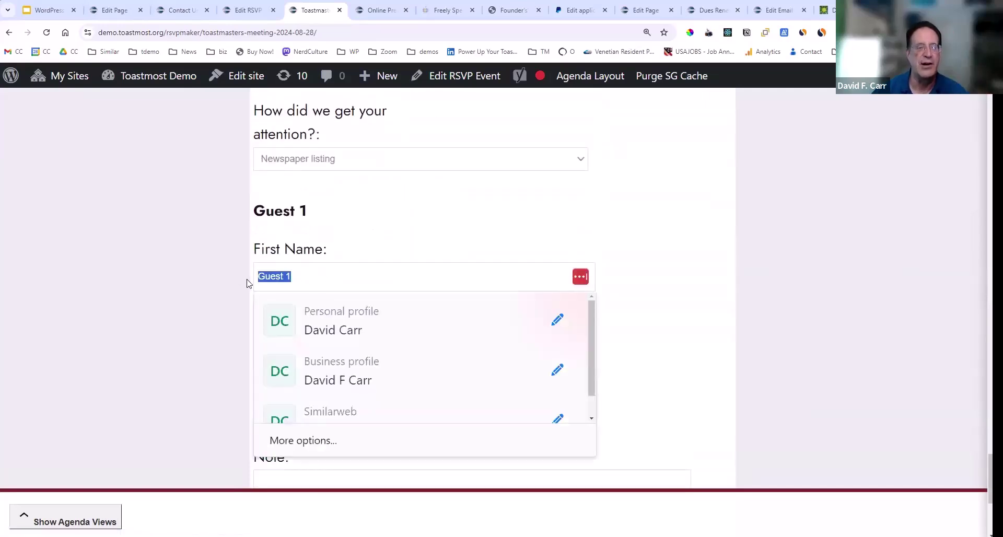
text(Beth Anne)
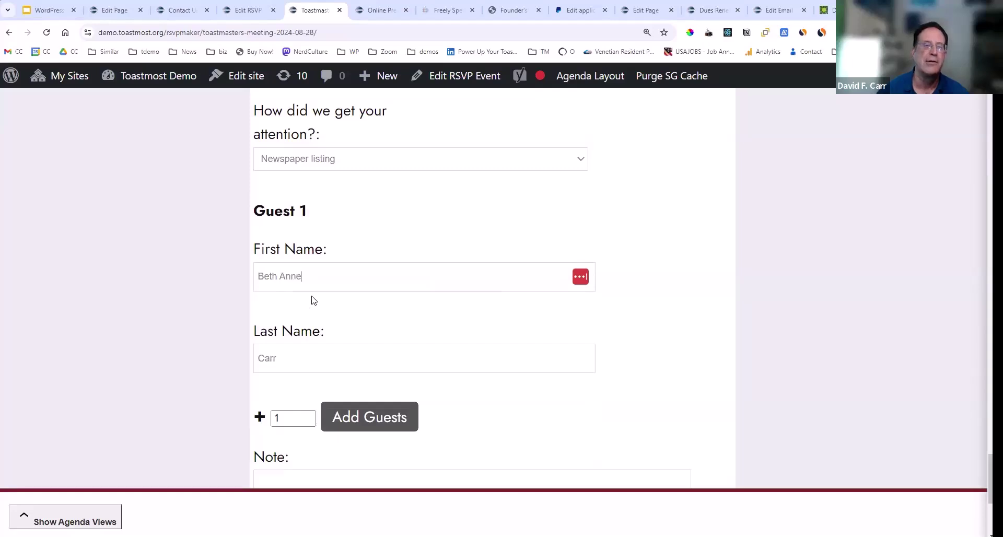
Consent to the privacy policy and submit the RSVP
scroll(370, 333, down, 4)
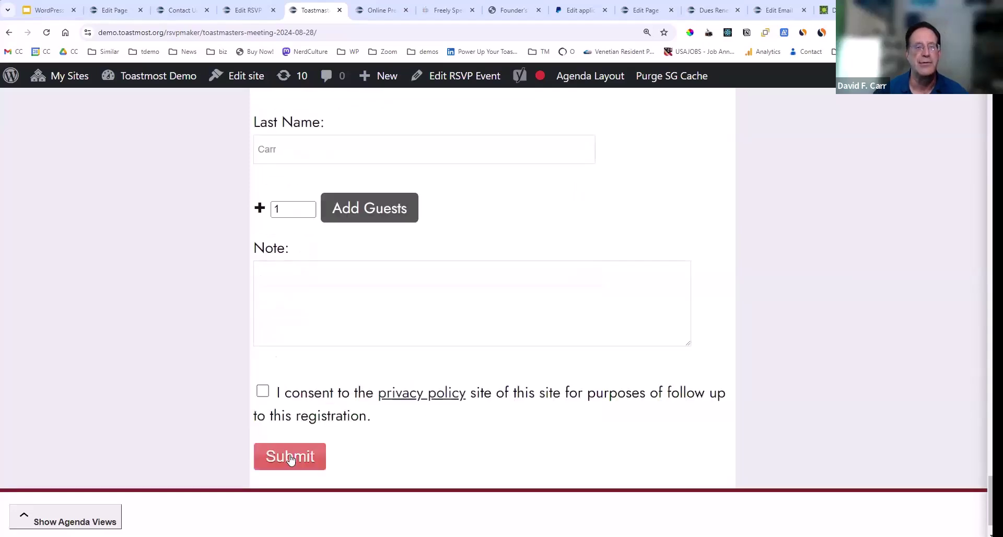
click(263, 392)
click(291, 456)
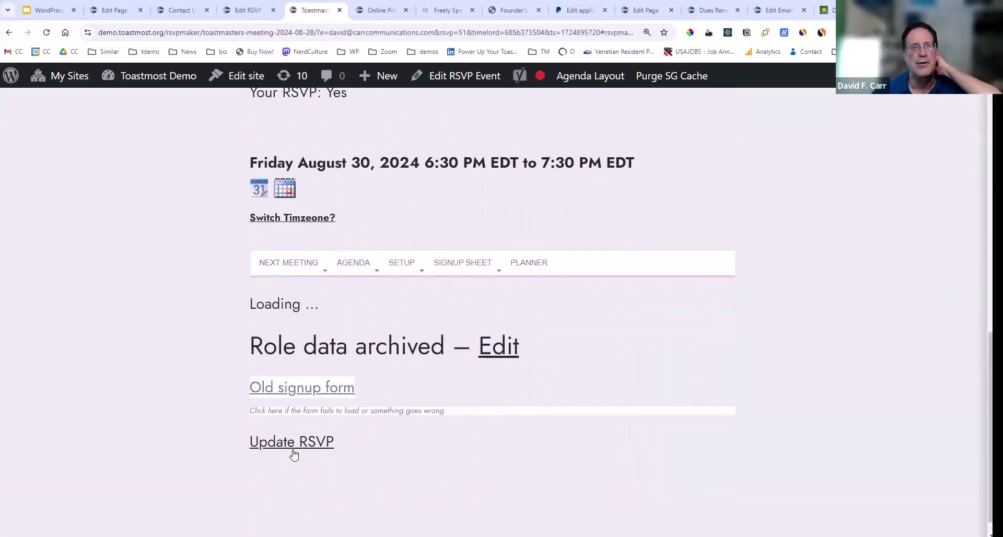
Review the saved registration's custom field answers and guest entry on the confirmation page
scroll(282, 444, up, 10)
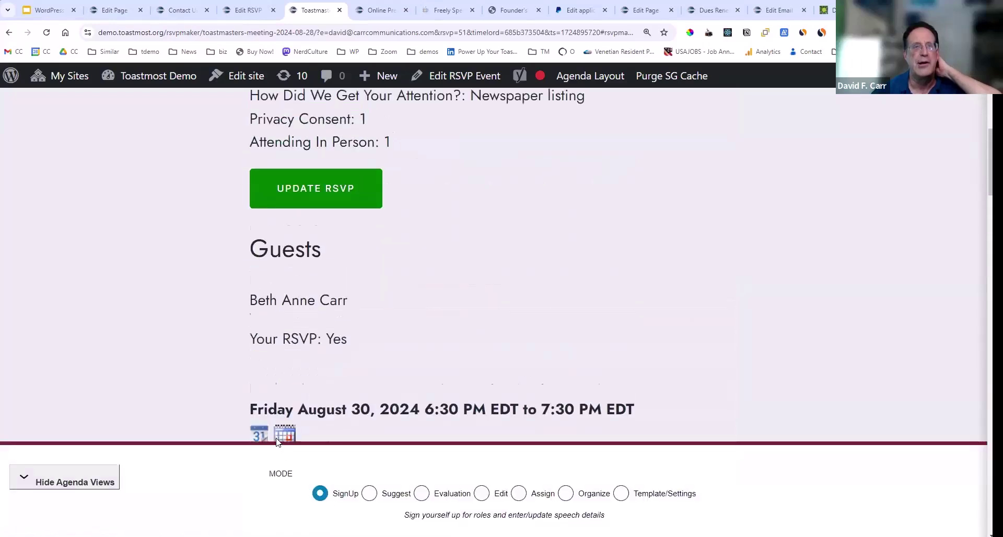
scroll(276, 442, up, 1)
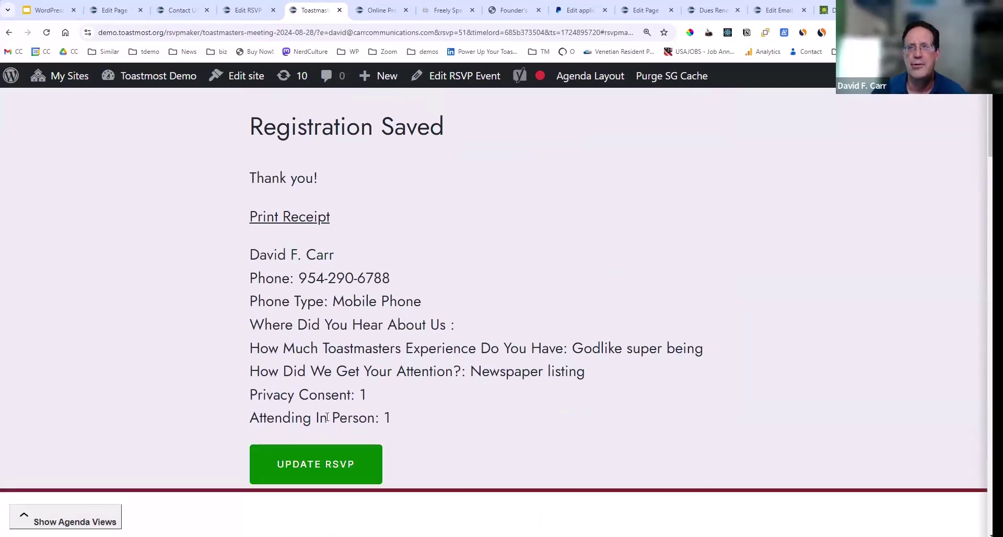
scroll(328, 418, up, 3)
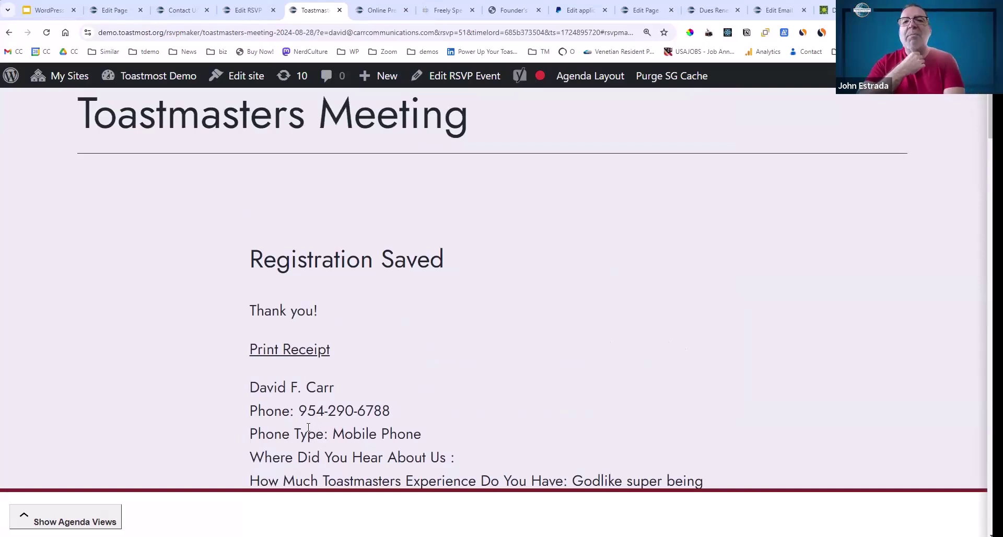
scroll(308, 427, down, 3)
scroll(309, 434, up, 3)
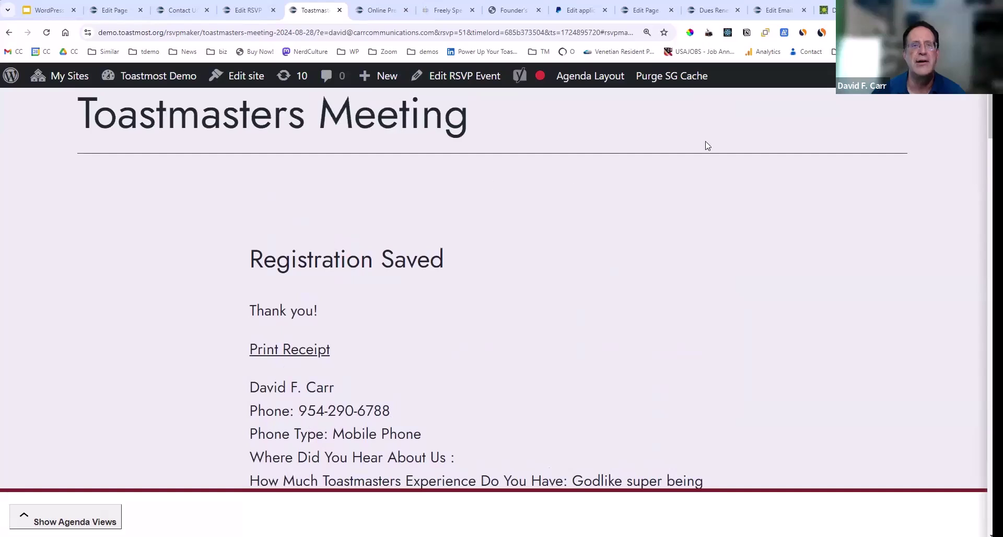
View the event's confirmation and reminder message settings and close the options dialog
mouse_move(465, 82)
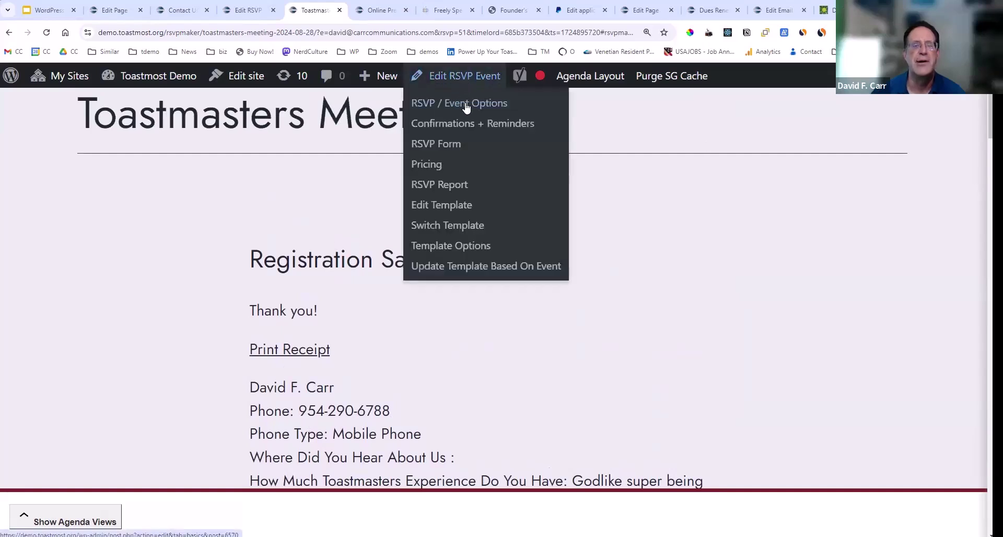
click(465, 127)
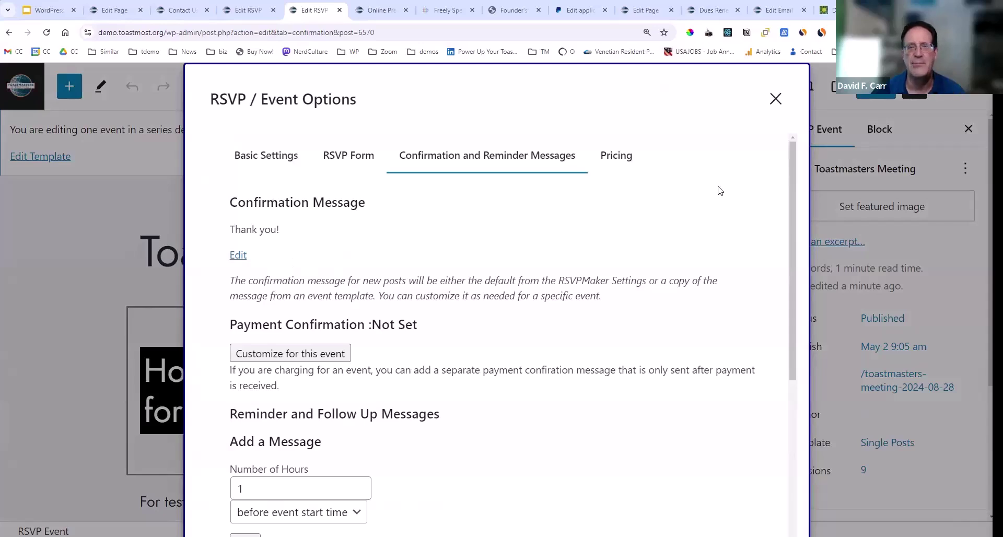
click(778, 99)
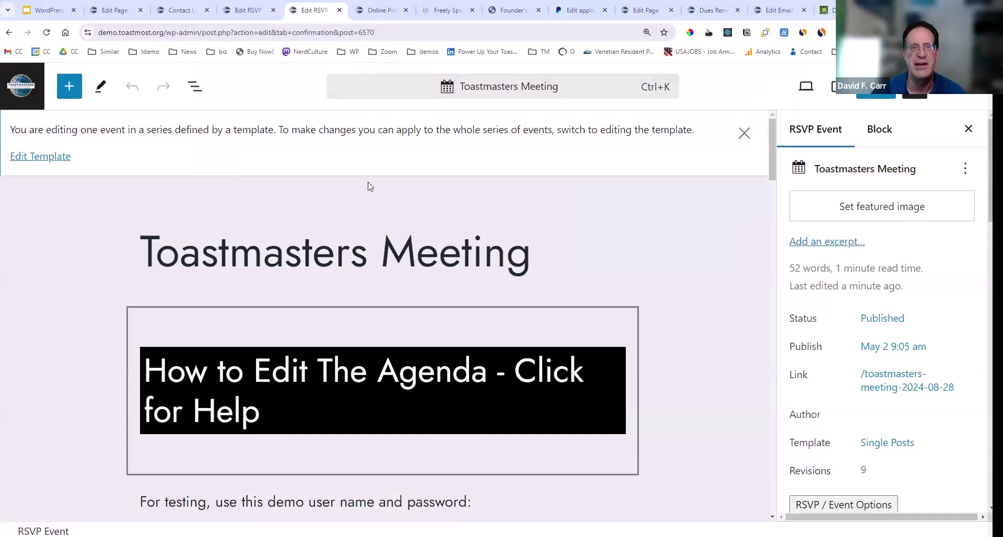
Reopen the RSVP / Event Options and review the basic settings, RSVP form, and confirmation and reminder messages
scroll(812, 311, down, 2)
scroll(813, 310, down, 1)
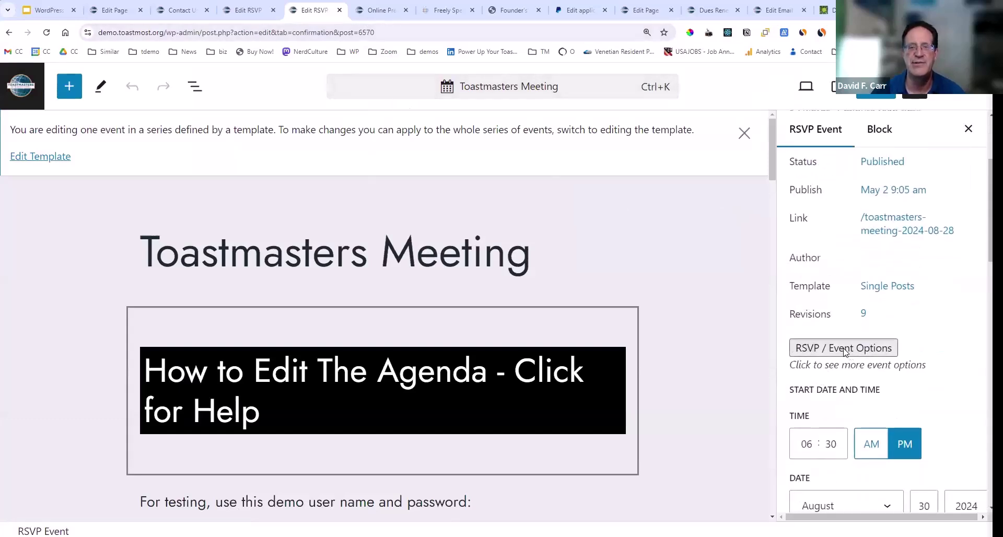
click(844, 349)
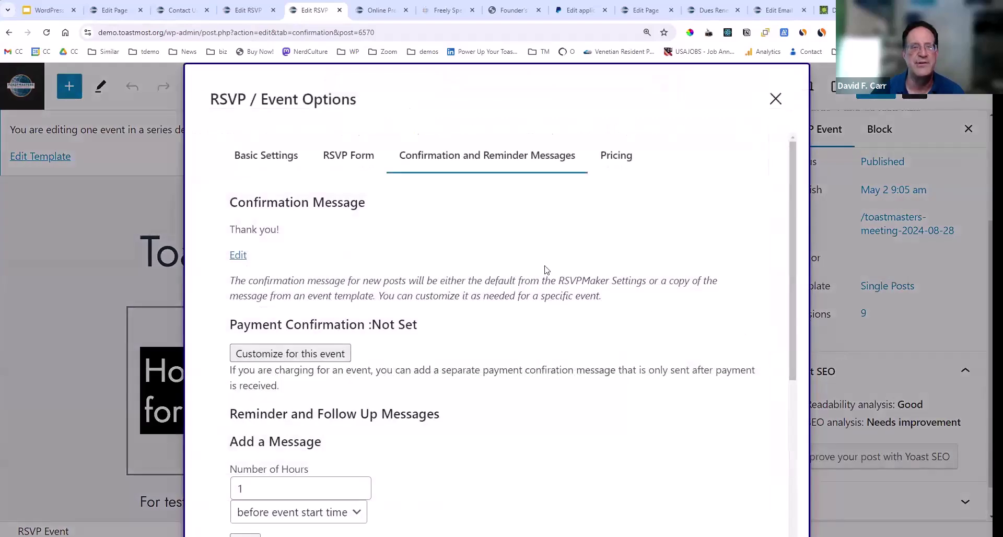
click(265, 164)
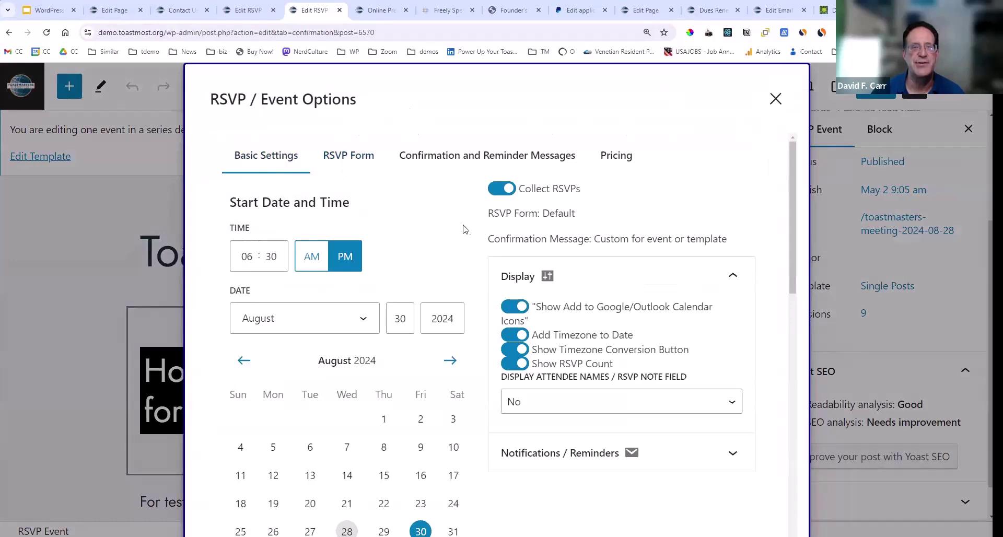
click(346, 162)
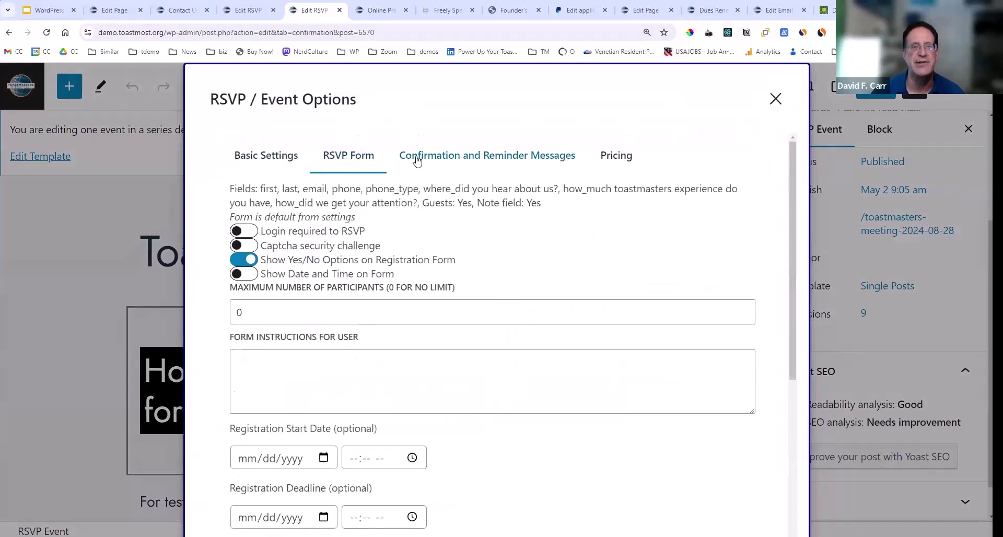
click(443, 163)
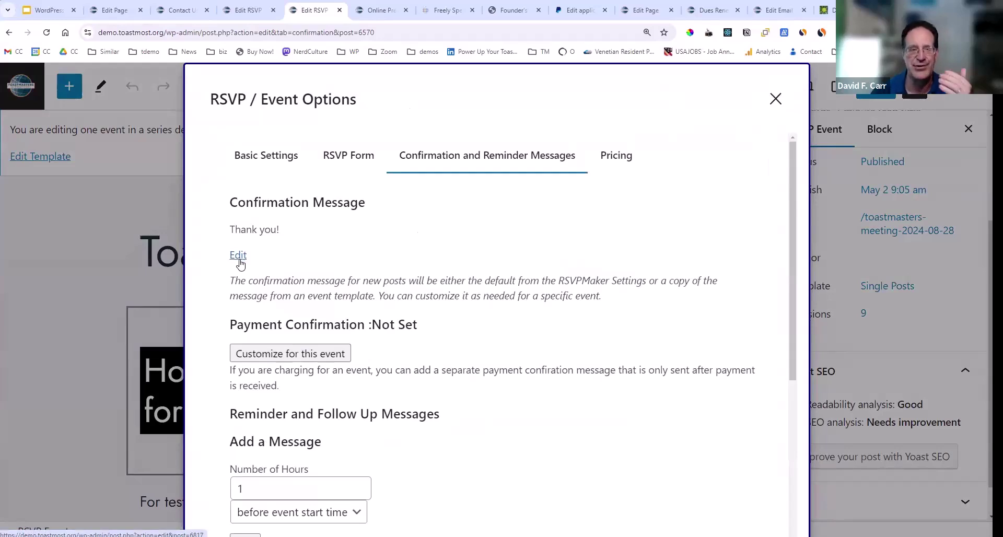
scroll(475, 290, down, 2)
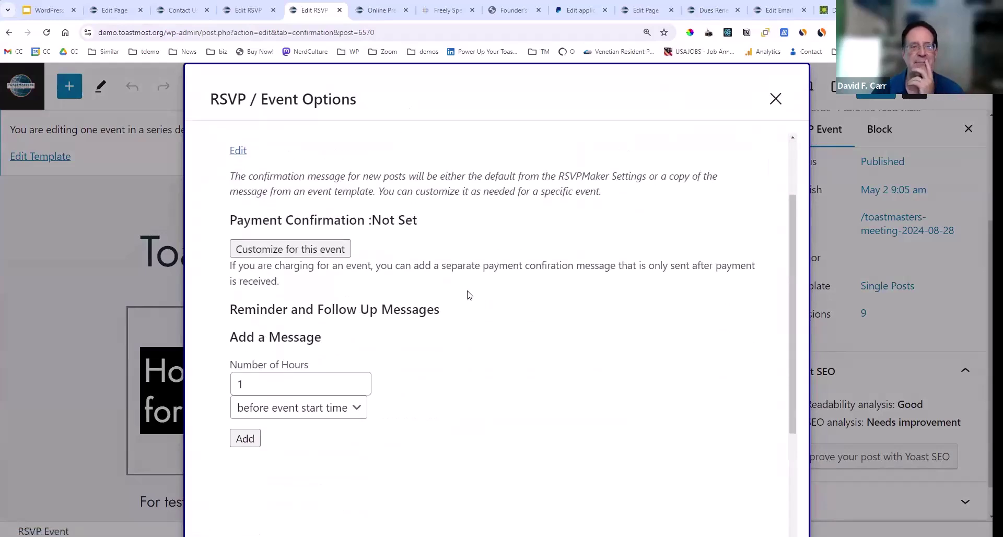